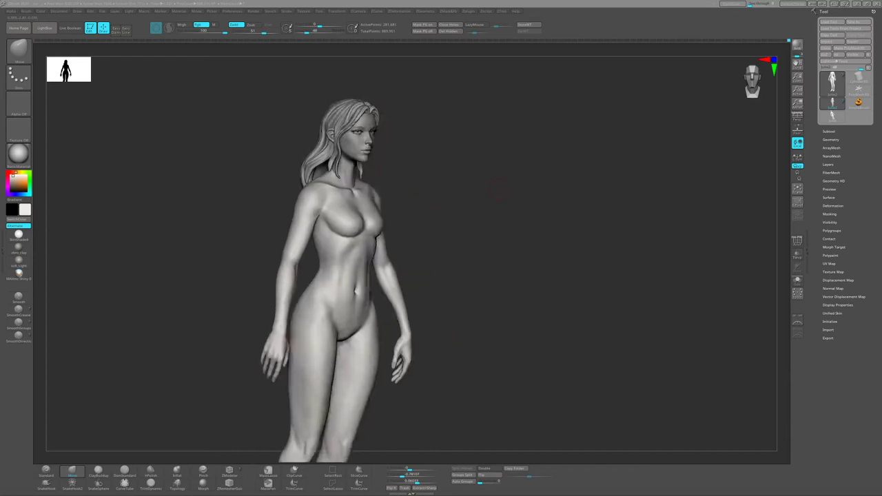
Select the full-body subtool from the Subtool list.
click(830, 131)
click(842, 171)
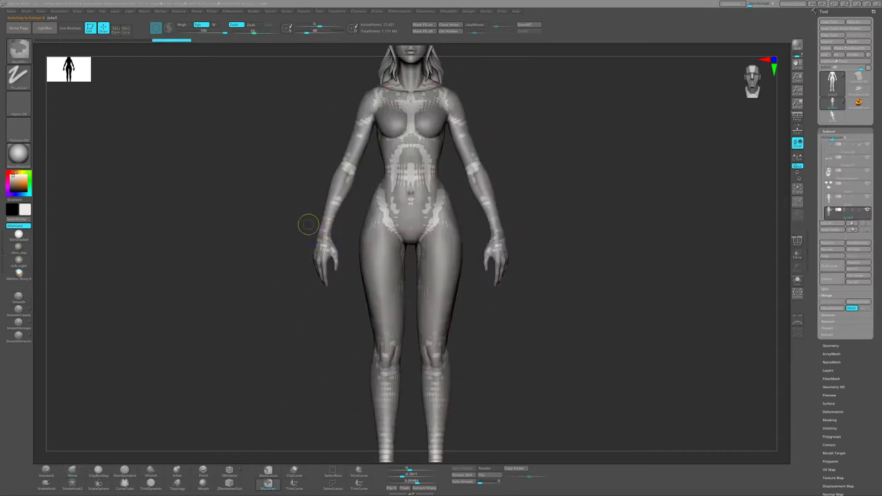
drag(307, 223, 330, 254)
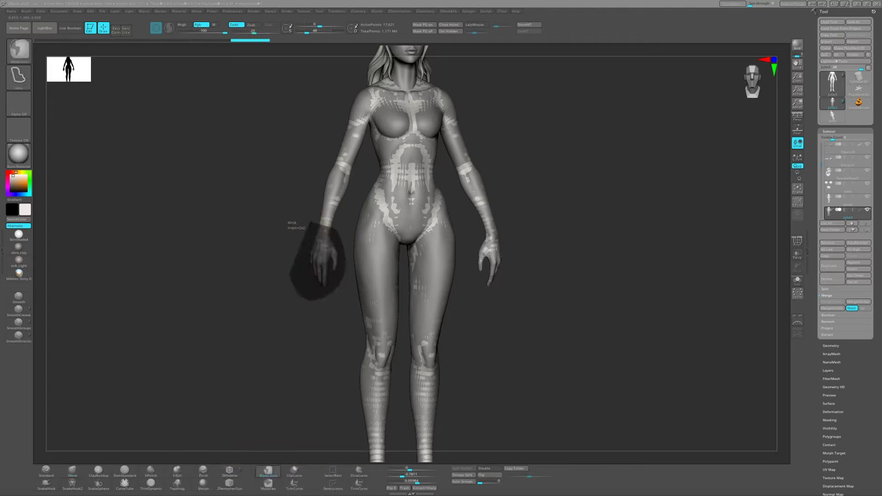
Clear the light mask pattern from the body and invert it to free the hands.
ctrl+right_drag(317, 262, 324, 207)
ctrl+click(350, 188)
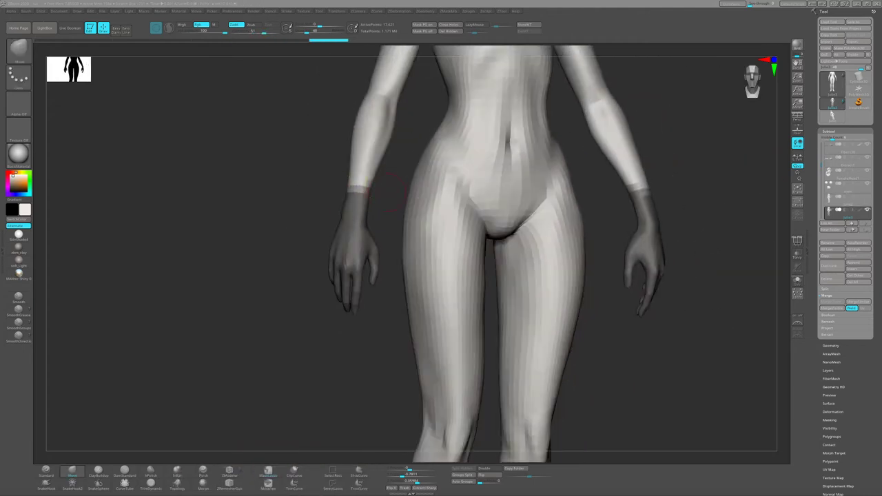
ctrl+click(389, 186)
ctrl+right_drag(389, 186, 483, 166)
drag(483, 166, 542, 181)
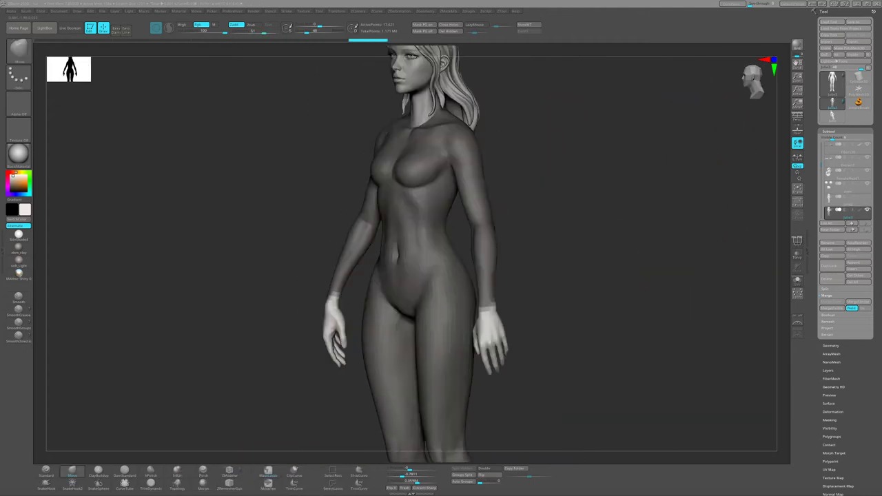
drag(317, 200, 279, 195)
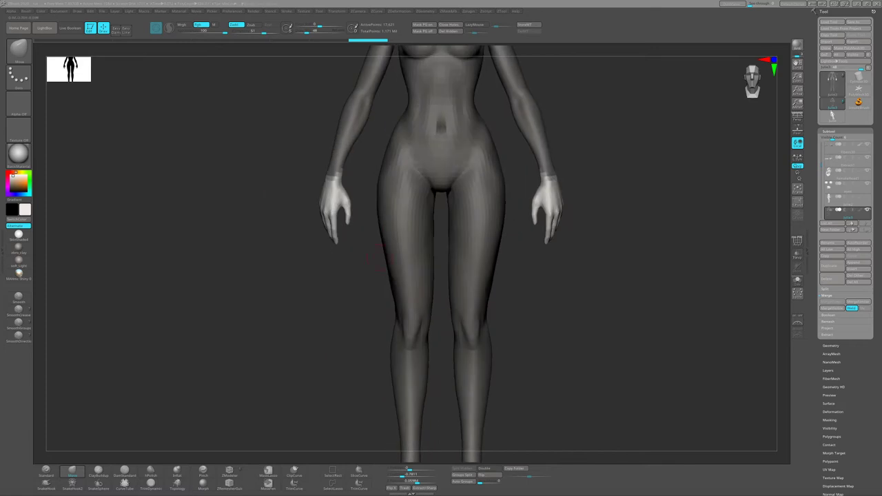
mouse_move(372, 259)
mouse_down()
mouse_move(358, 421)
mouse_move(289, 213)
mouse_move(276, 221)
mouse_up()
ctrl+click(290, 213)
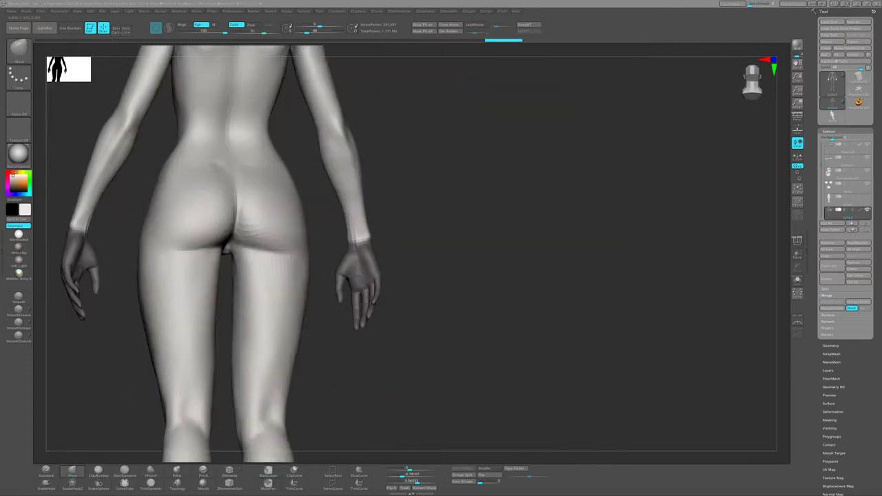
drag(384, 286, 441, 228)
alt+drag(524, 228, 483, 172)
Clear the remaining mask and show Polyframe polygroups, zoomed in on the wrist.
ctrl+click(551, 227)
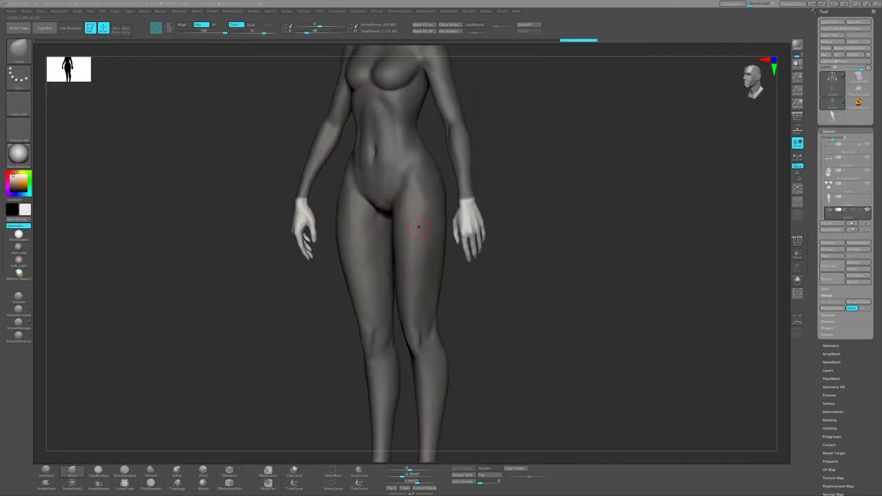
ctrl+click(559, 197)
key(shift+f)
alt+drag(559, 198, 582, 202)
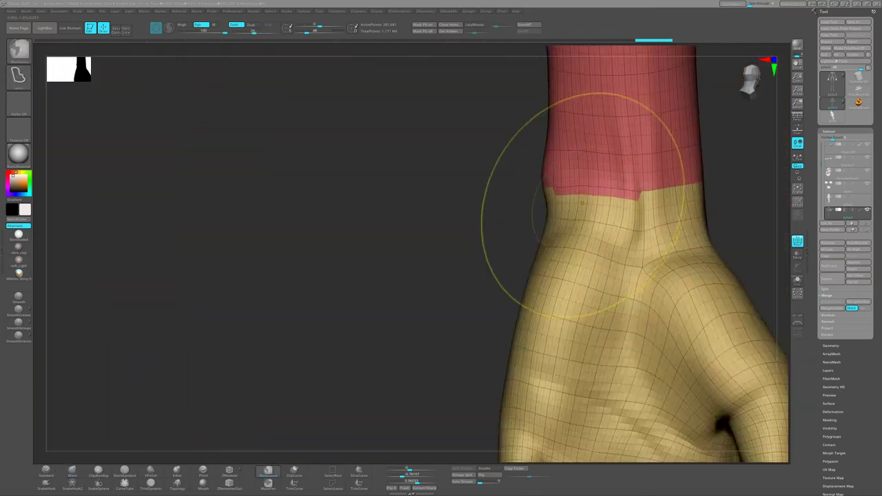
Give the hand its own new polygroup with Ctrl+W.
key(shift+f)
drag(414, 207, 428, 138)
ctrl+drag(407, 200, 592, 296)
key(ctrl+w)
key(shift+f)
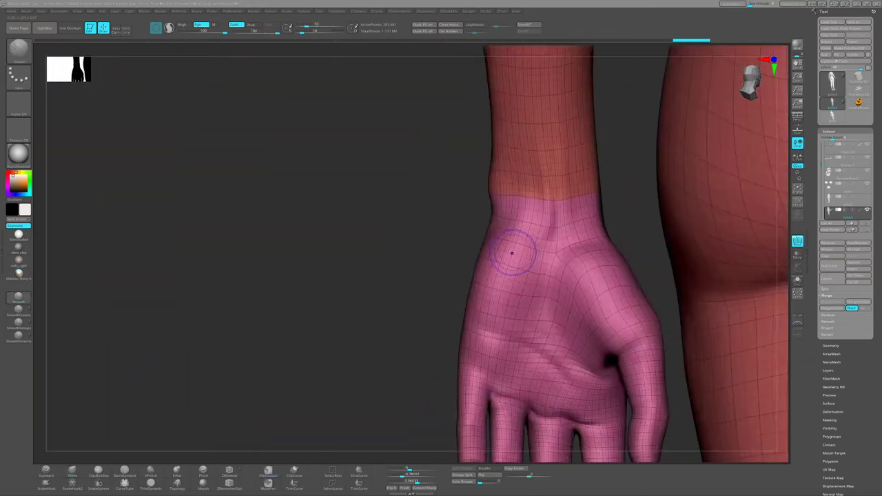
drag(513, 253, 372, 214)
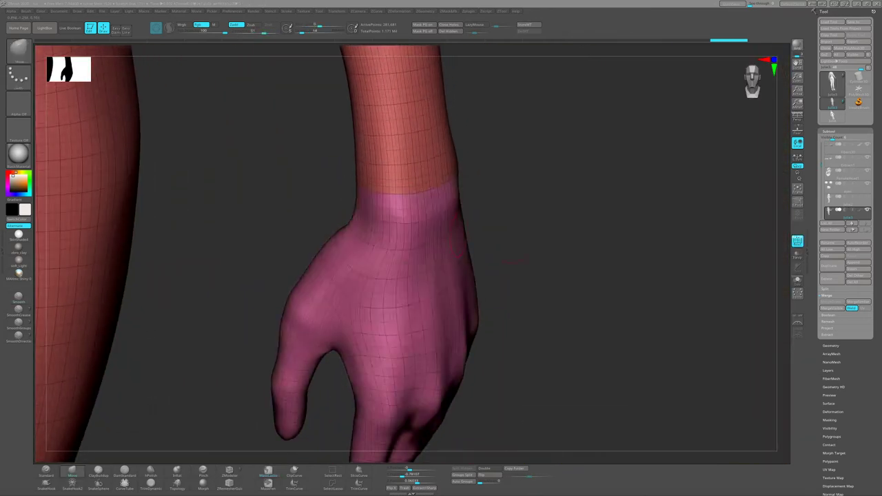
Hide both hands, then show them again.
key(f)
drag(346, 187, 428, 205)
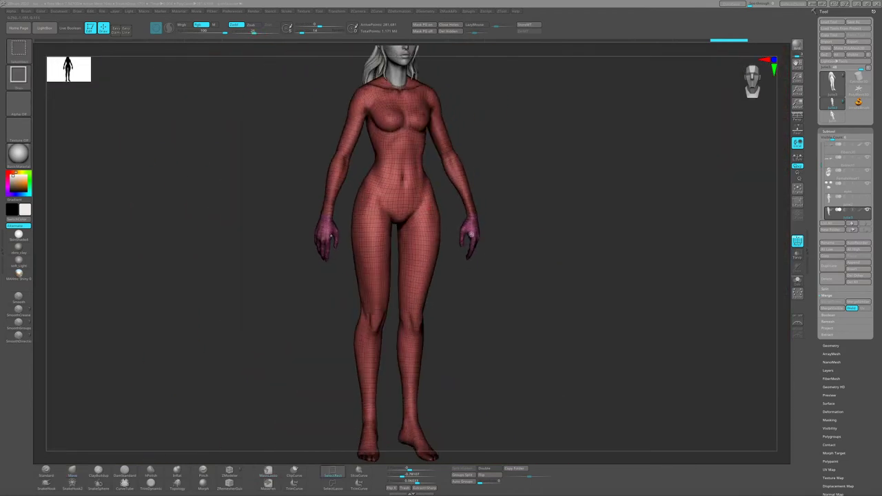
ctrl+alt+shift+click(330, 236)
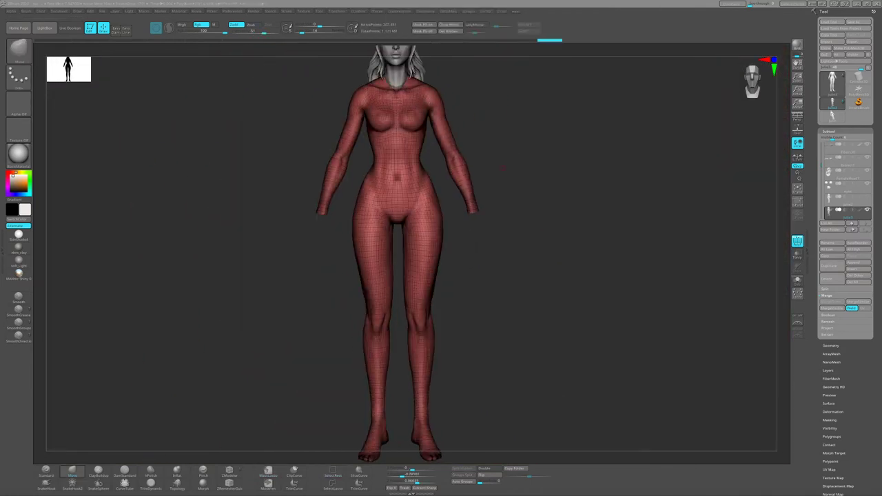
ctrl+shift+click(504, 171)
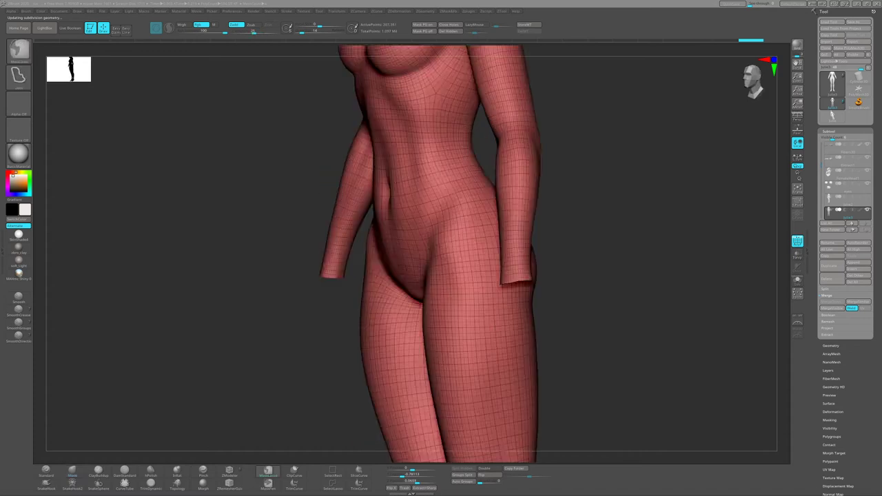
Turn the view to the legs and feet, then frame the whole figure.
drag(489, 153, 524, 179)
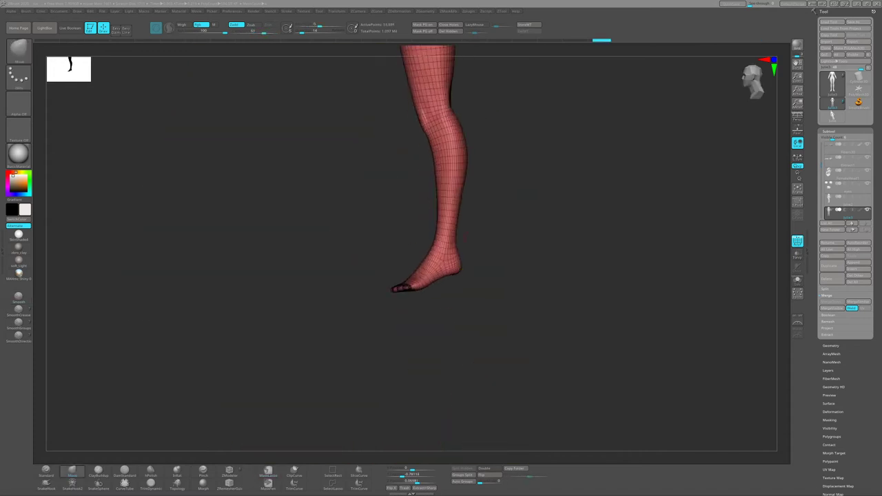
shift+drag(365, 234, 455, 239)
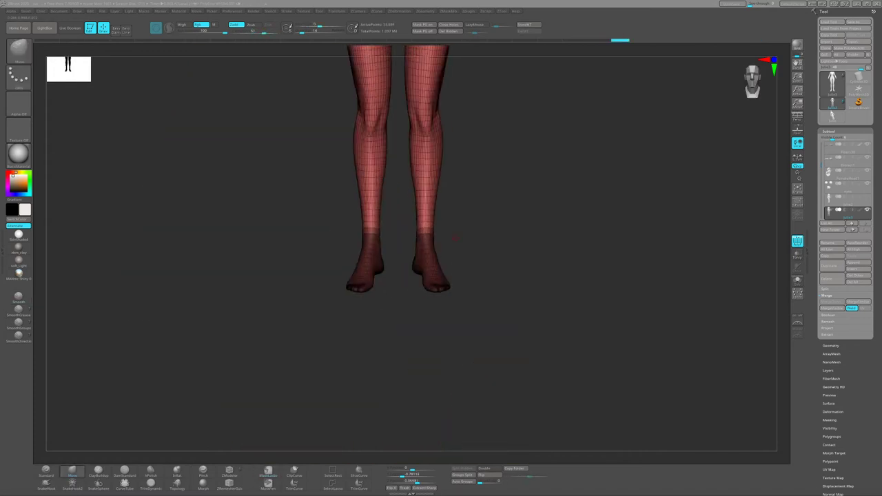
shift+drag(482, 310, 538, 311)
key(f)
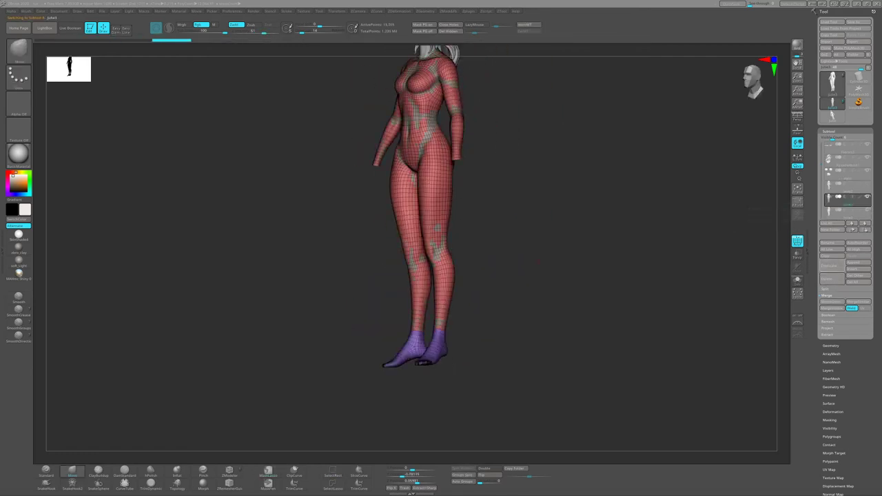
alt+drag(489, 267, 488, 228)
key(f)
drag(524, 276, 566, 276)
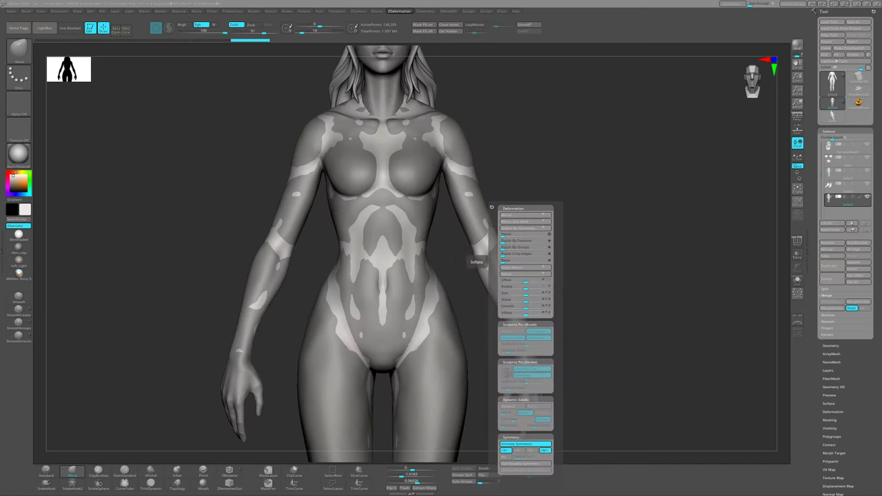
Nudge the Deformation Inflate slider to swell the body surface slightly.
drag(524, 312, 527, 312)
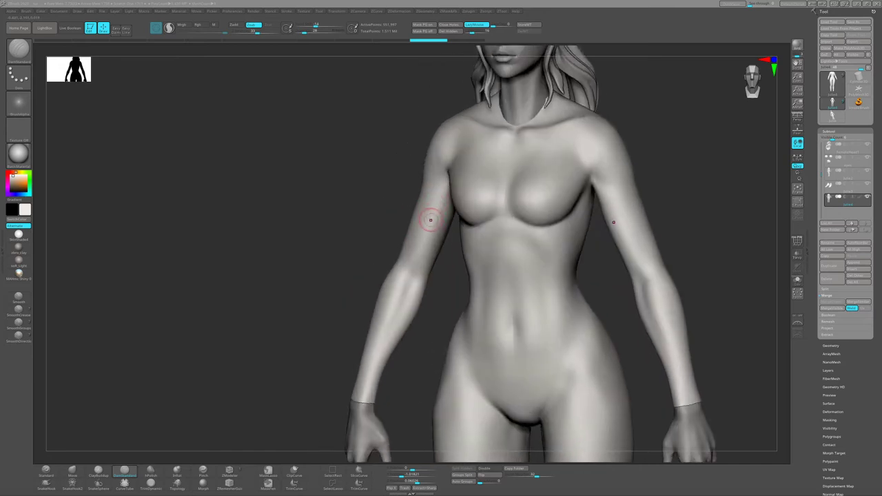
drag(531, 214, 546, 214)
Append a Ring3D subtool and fit it around the neck with the gizmo.
click(798, 241)
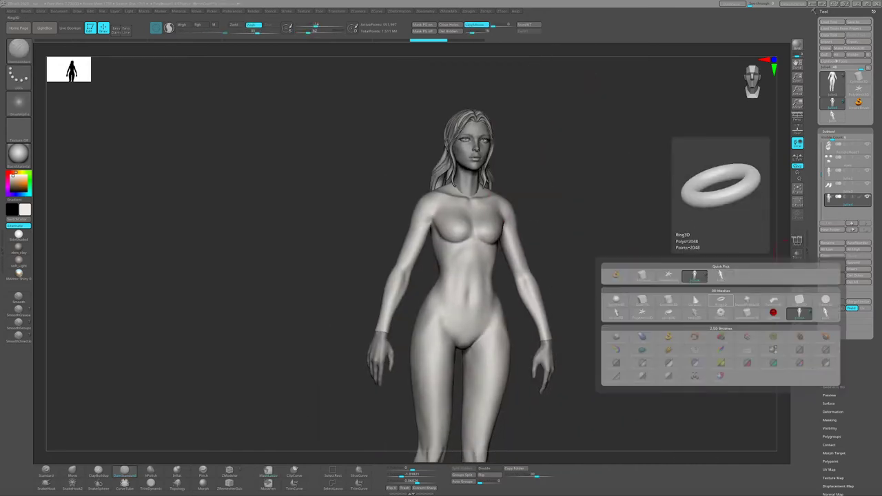
click(722, 300)
key(w)
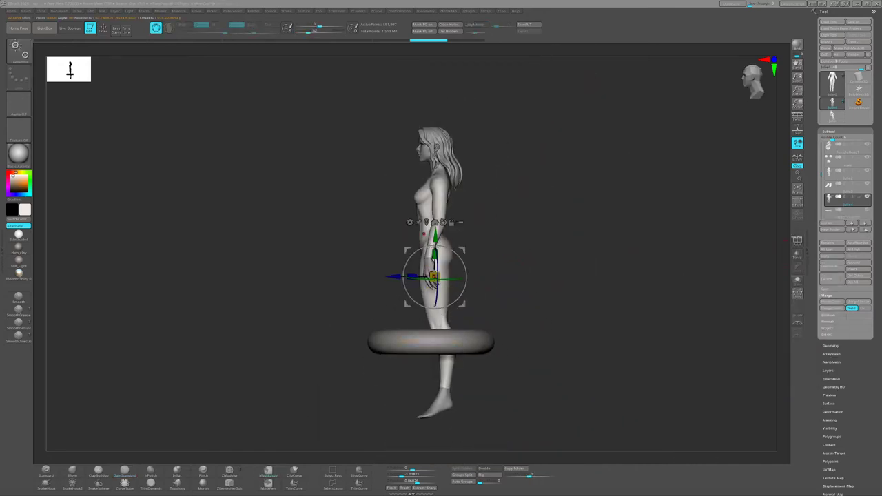
key(f)
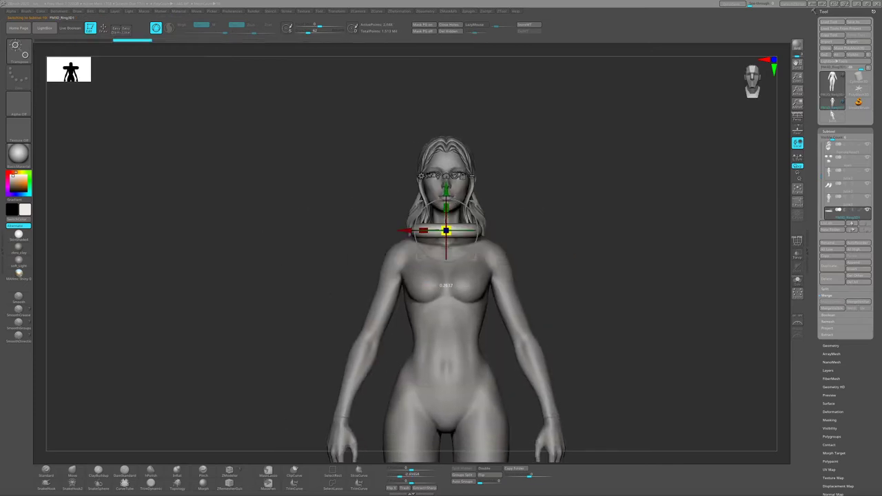
click(124, 472)
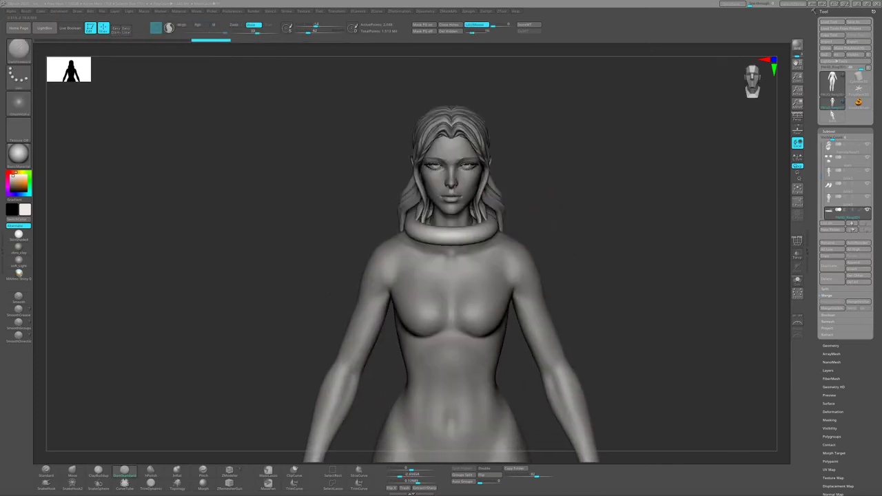
key(w)
drag(207, 276, 207, 276)
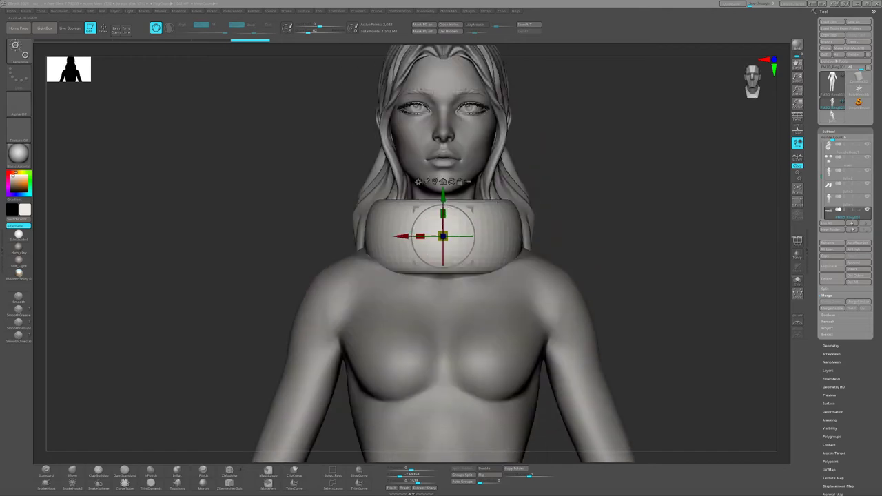
click(418, 181)
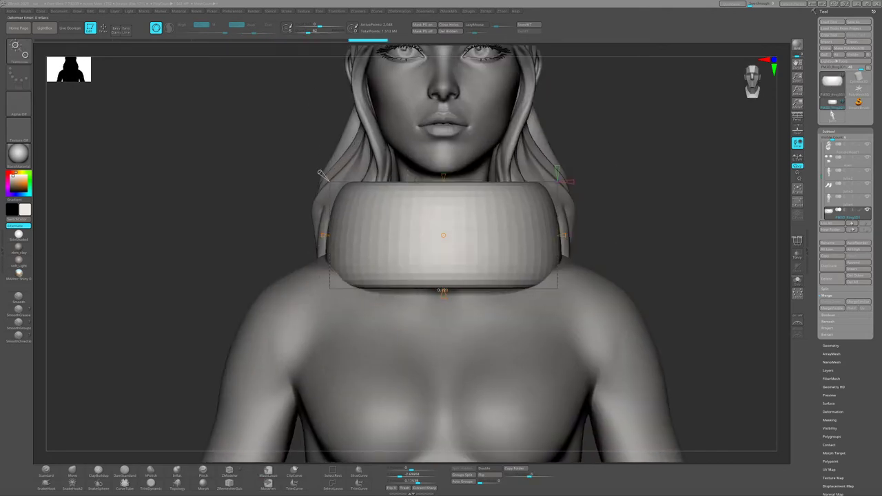
mouse_move(321, 174)
mouse_down()
mouse_move(270, 190)
mouse_move(321, 175)
mouse_up()
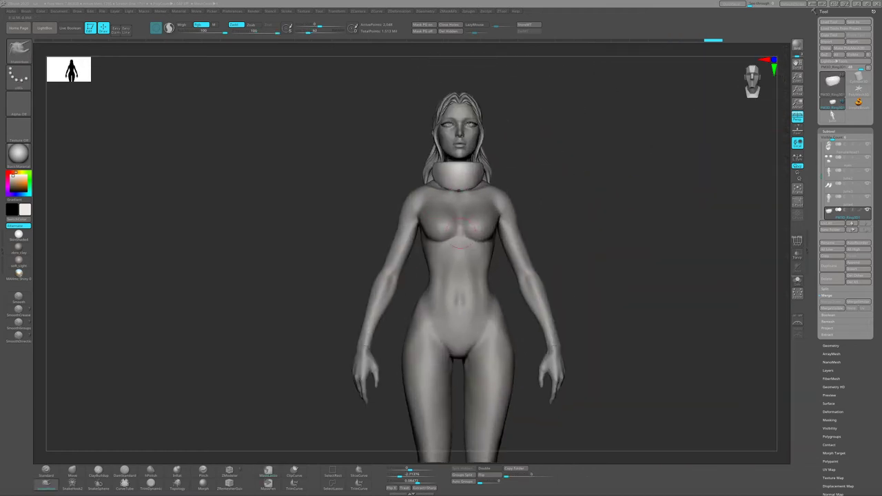
Slice the chest sphere's underside flat with TrimCurve from a side profile.
click(855, 268)
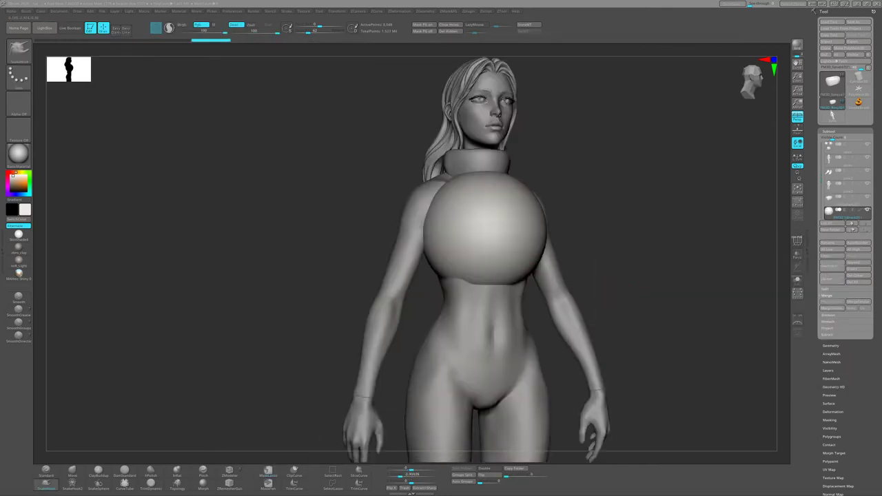
shift+drag(102, 427, 391, 238)
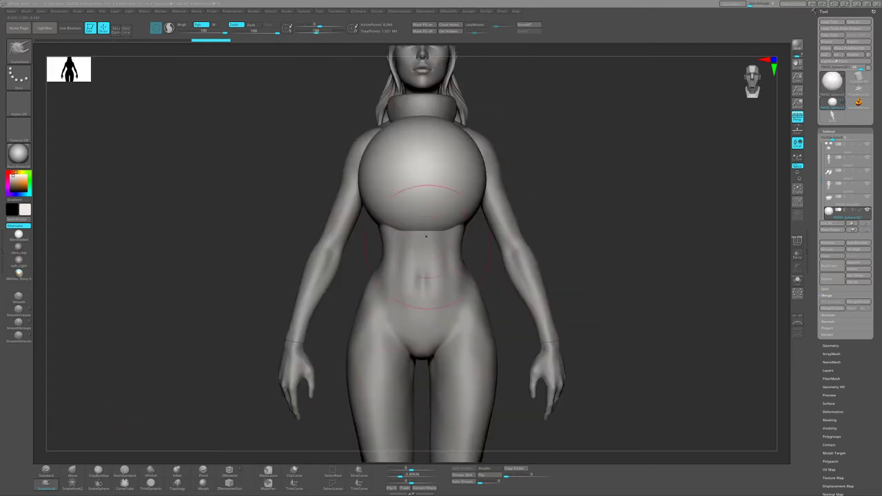
shift+drag(599, 406, 264, 405)
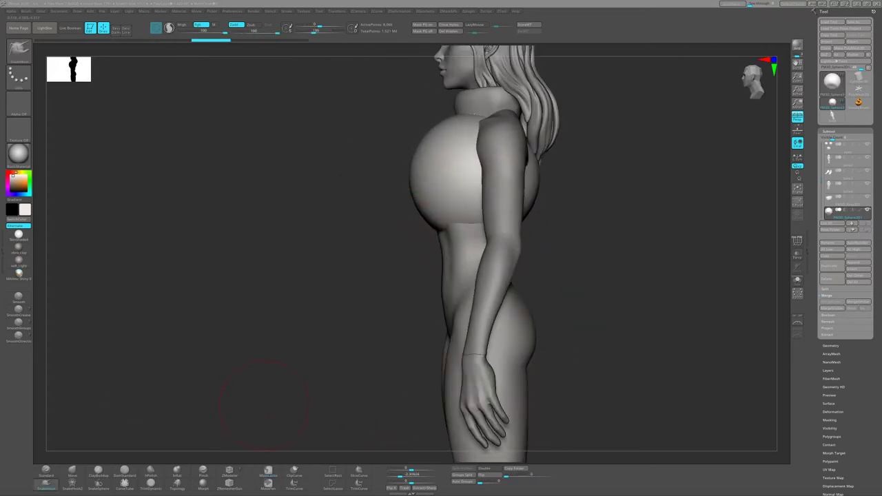
click(294, 484)
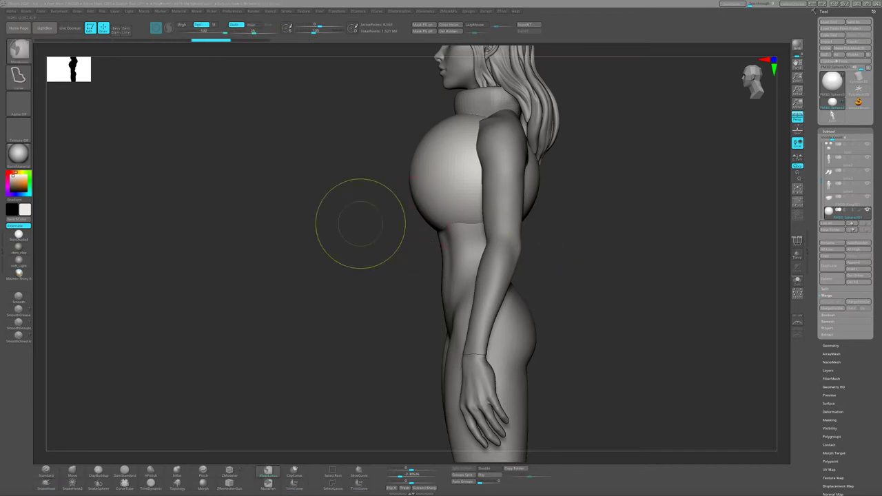
ctrl+shift+drag(538, 210, 574, 215)
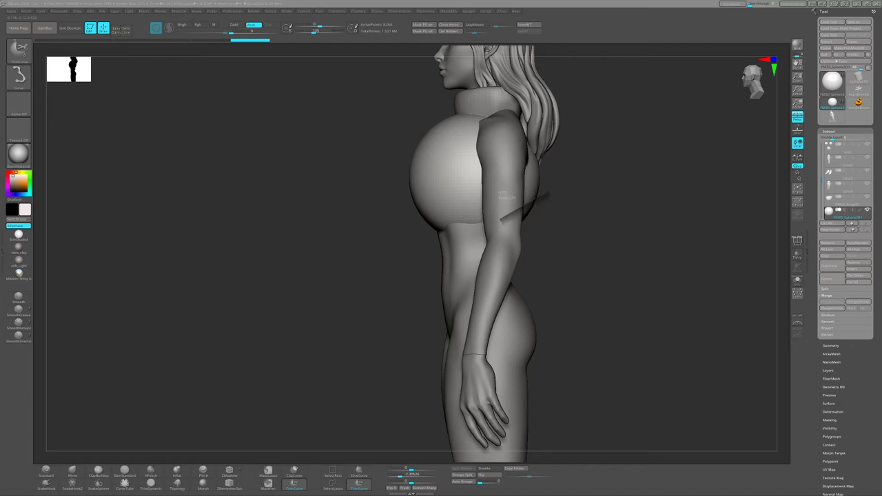
ctrl+shift+drag(404, 205, 404, 205)
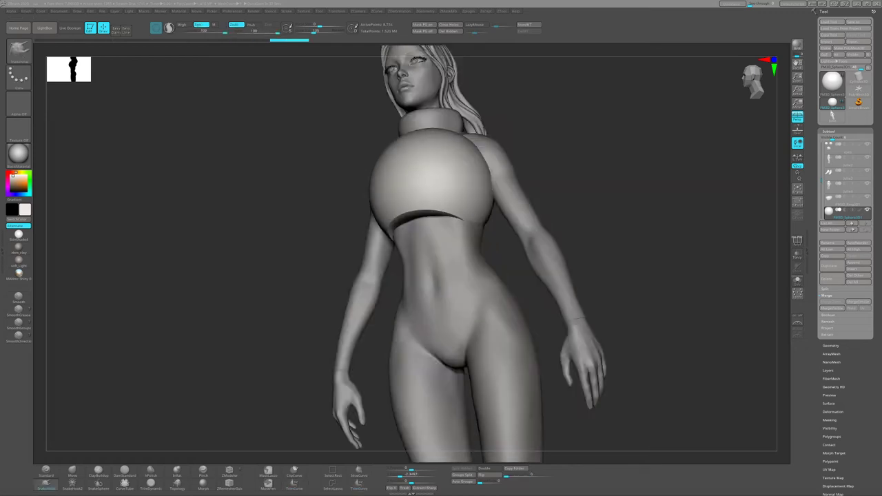
Turn off the hair subtool's visibility.
drag(620, 311, 424, 237)
drag(483, 183, 793, 182)
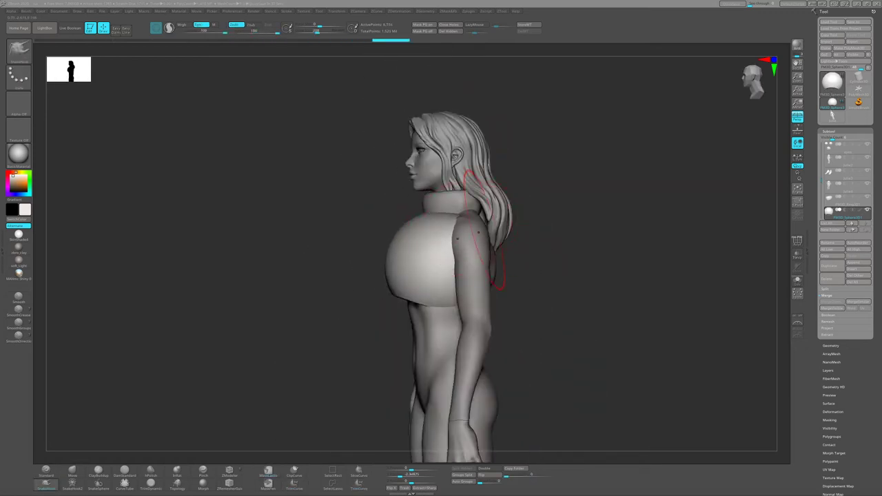
click(867, 171)
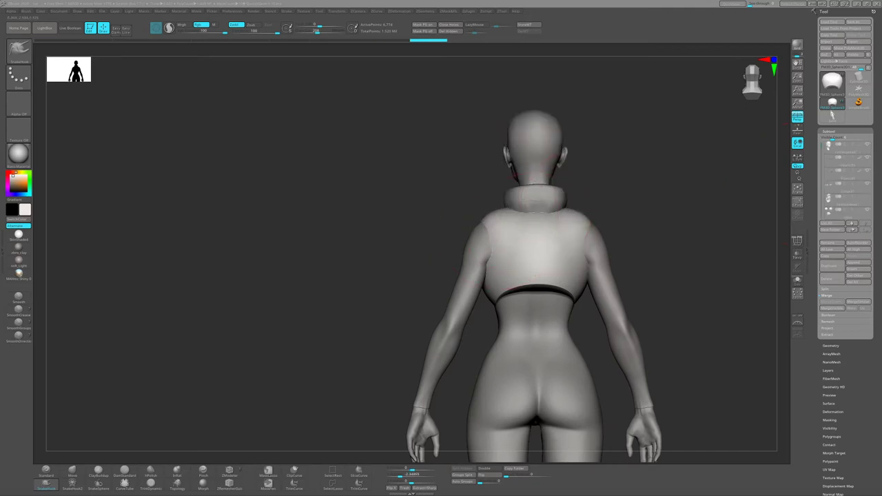
Trim the vest away at the shoulder with TrimCurve.
mouse_move(522, 237)
mouse_down()
mouse_move(525, 212)
mouse_move(621, 207)
mouse_move(135, 390)
mouse_up()
mouse_move(329, 231)
alt+mouse_down()
mouse_move(455, 160)
mouse_move(447, 249)
alt+mouse_up()
key(ctrl+shift)
drag(607, 275, 689, 276)
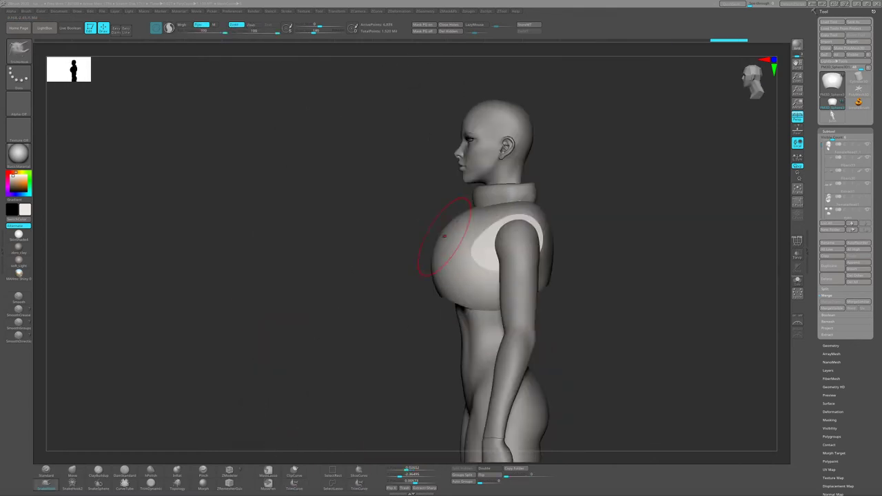
drag(428, 228, 341, 228)
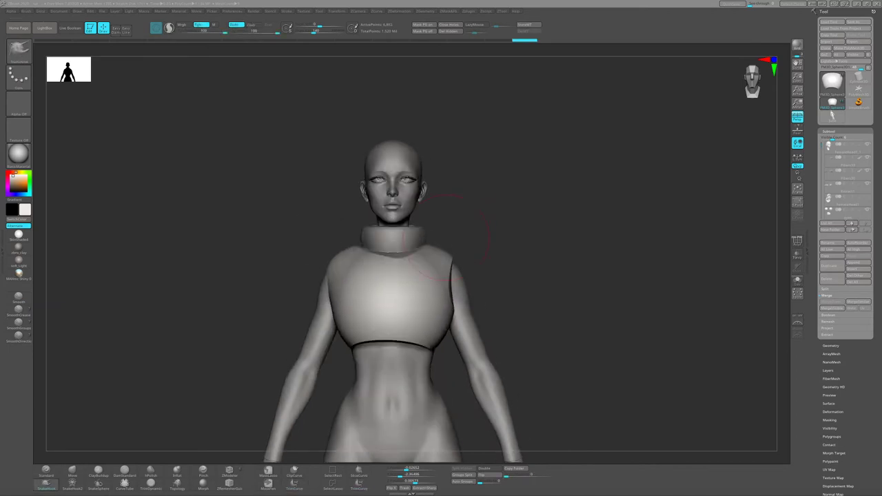
Inspect the vest from several angles and flatten its surfaces with TrimDynamic.
alt+drag(483, 206, 534, 152)
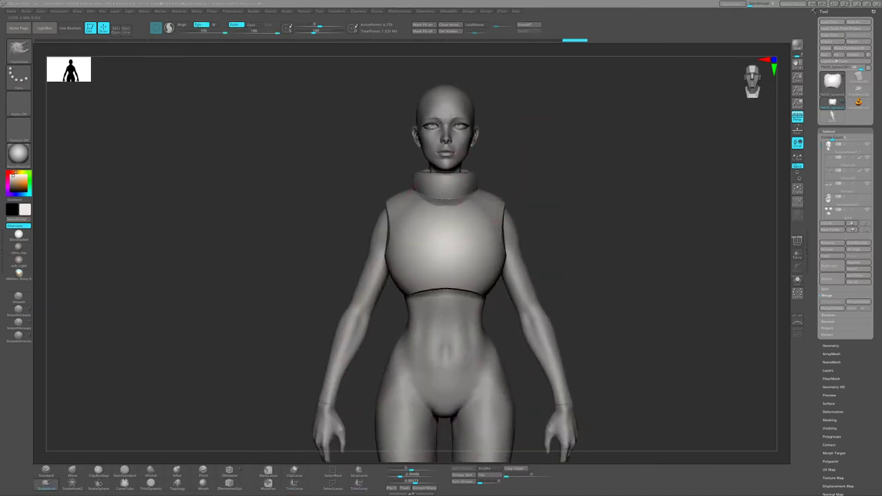
mouse_move(473, 233)
mouse_down()
mouse_move(621, 234)
mouse_move(462, 215)
mouse_up()
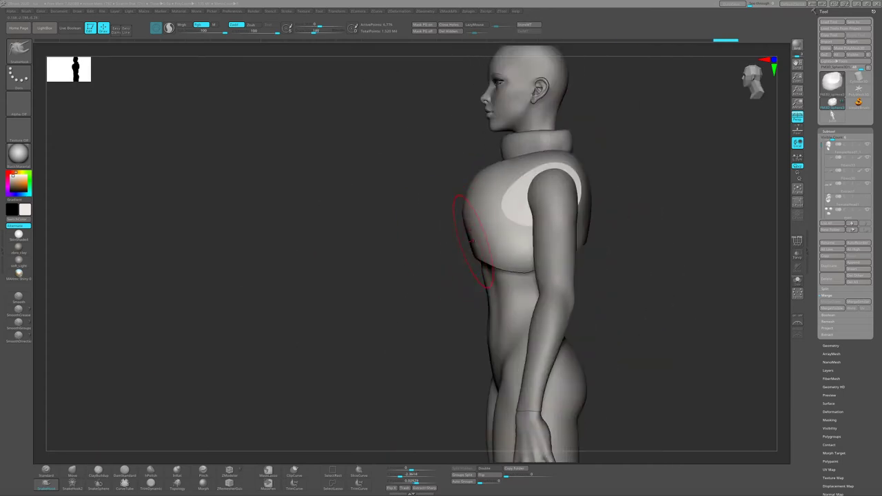
drag(469, 248, 524, 241)
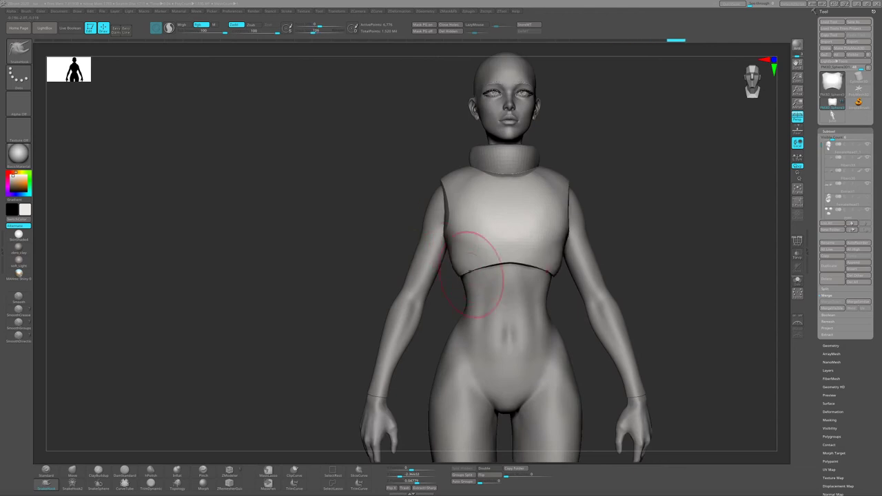
drag(472, 274, 621, 262)
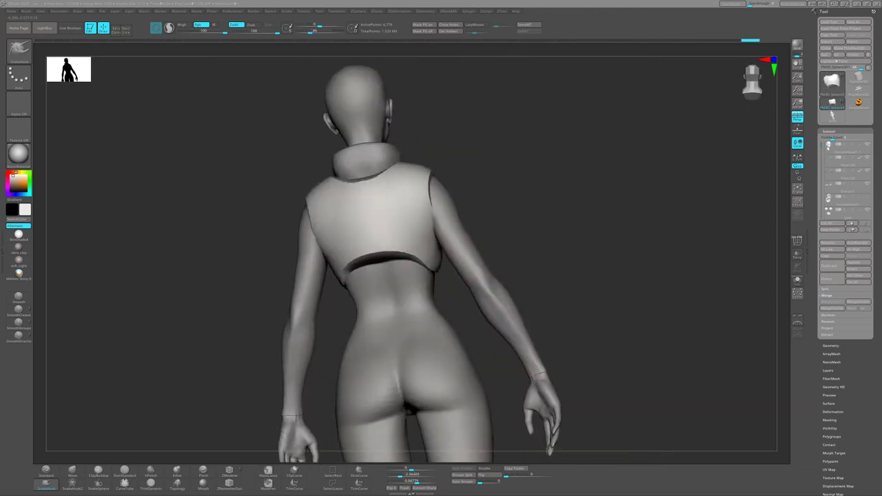
mouse_move(369, 224)
mouse_down()
mouse_move(374, 266)
mouse_move(403, 210)
mouse_up()
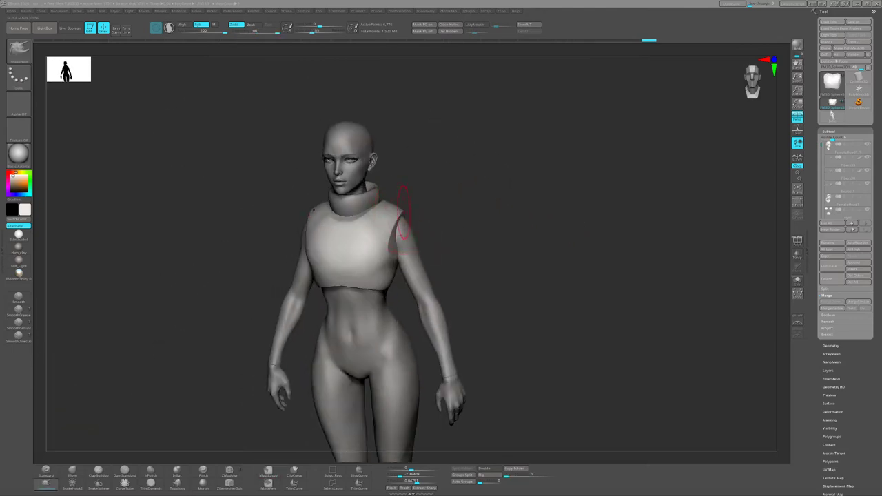
mouse_move(402, 254)
mouse_down()
mouse_move(444, 243)
mouse_move(436, 251)
mouse_move(405, 217)
mouse_move(365, 219)
mouse_move(383, 221)
mouse_up()
mouse_move(344, 256)
mouse_down()
mouse_move(332, 290)
mouse_move(326, 236)
mouse_move(413, 231)
mouse_move(367, 200)
mouse_move(392, 235)
mouse_up()
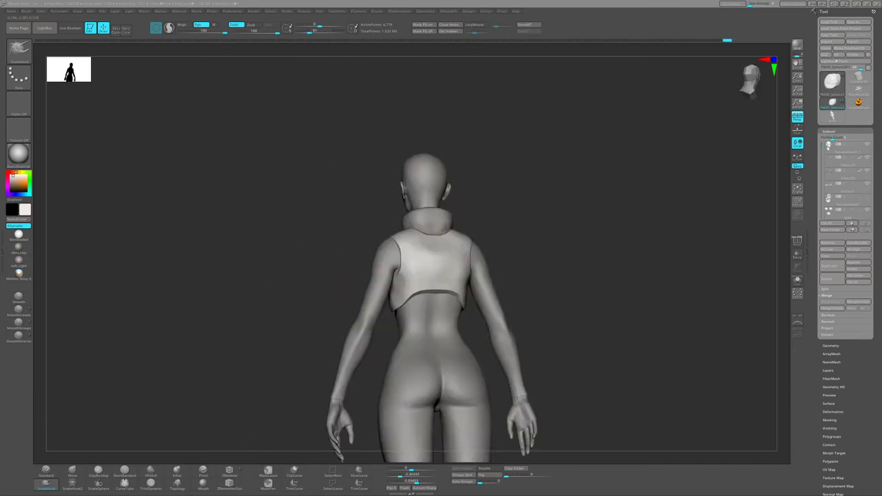
mouse_move(405, 231)
right_down()
mouse_move(389, 266)
mouse_move(398, 264)
right_up()
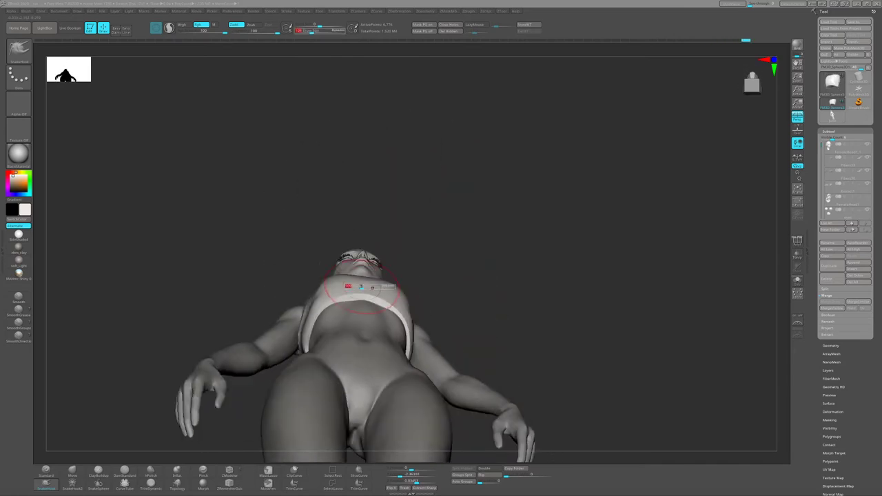
click(150, 484)
mouse_move(289, 386)
right_down()
mouse_move(402, 256)
mouse_move(488, 252)
mouse_move(524, 207)
mouse_move(473, 250)
mouse_move(441, 200)
mouse_move(436, 227)
mouse_move(476, 224)
right_up()
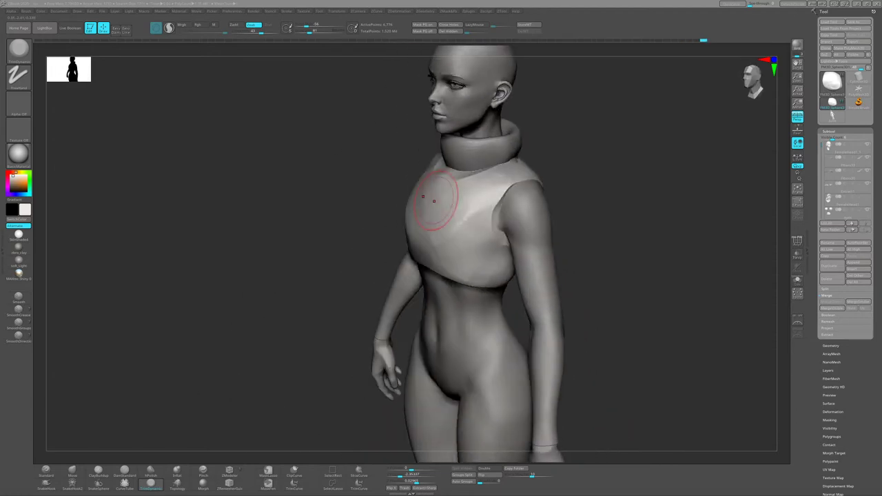
mouse_move(430, 203)
right_down()
mouse_move(444, 231)
mouse_move(448, 194)
mouse_move(475, 207)
mouse_move(496, 193)
mouse_move(502, 207)
mouse_move(397, 233)
mouse_move(376, 224)
mouse_move(386, 221)
mouse_move(430, 286)
mouse_move(414, 276)
mouse_move(413, 303)
mouse_move(413, 269)
mouse_move(482, 272)
mouse_move(487, 290)
right_up()
Pull out the vest edges with SnakeHook, then isolate the vest with Solo.
click(45, 484)
mouse_move(438, 253)
right_down()
mouse_move(478, 306)
mouse_move(449, 232)
mouse_move(369, 295)
mouse_move(425, 272)
mouse_move(345, 276)
mouse_move(370, 279)
mouse_move(351, 236)
right_up()
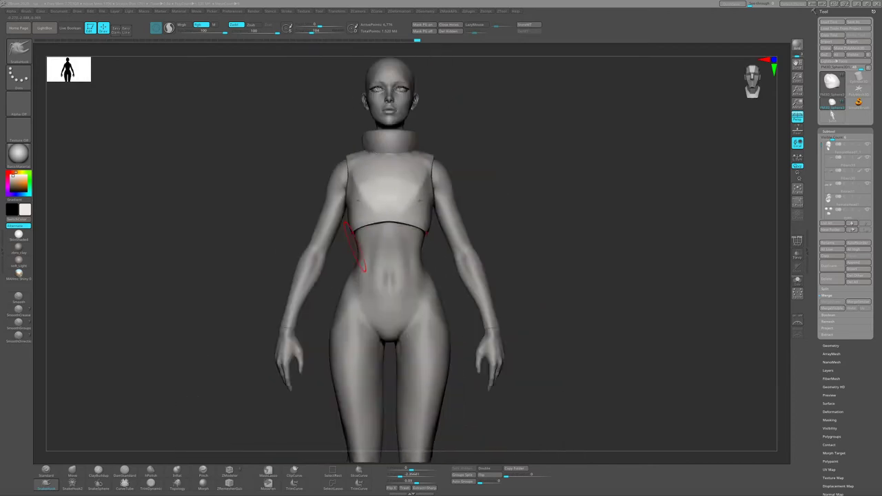
mouse_move(473, 241)
right_down()
mouse_move(375, 256)
mouse_move(384, 253)
mouse_move(382, 276)
mouse_move(384, 256)
mouse_move(453, 233)
mouse_move(414, 234)
mouse_move(442, 238)
right_up()
mouse_move(441, 238)
ctrl+right_down()
mouse_move(414, 238)
mouse_move(427, 234)
ctrl+right_up()
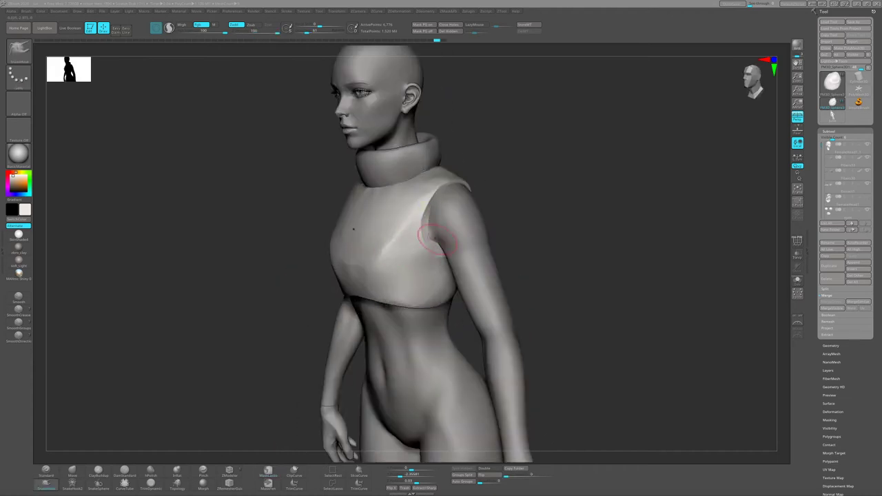
click(798, 280)
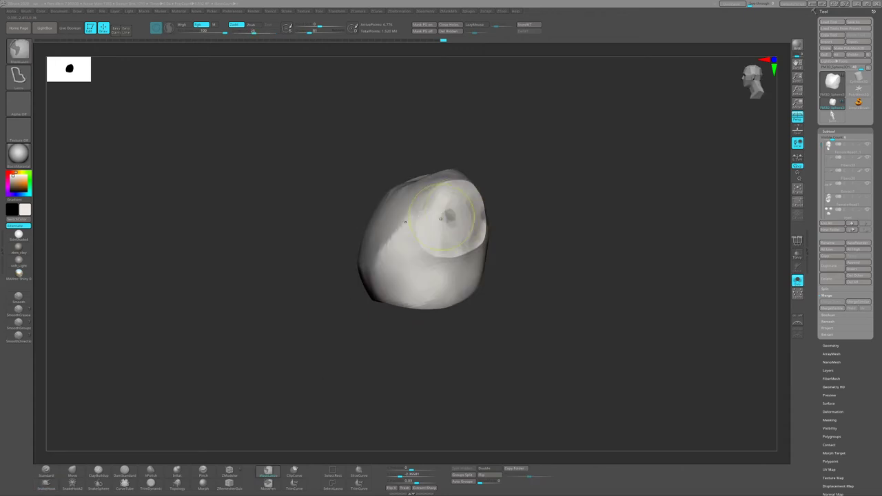
Mask part of the vest with MaskPen and bring up the transform gizmo on it.
click(268, 485)
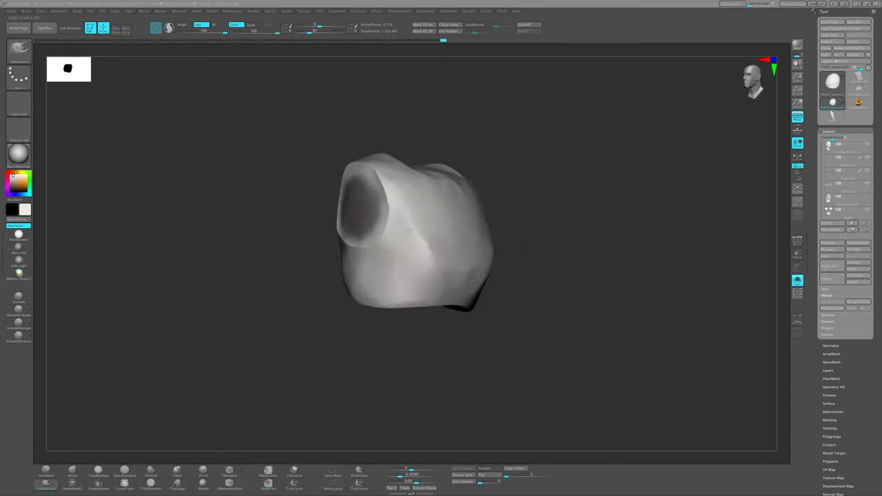
shift+right_drag(376, 200, 372, 205)
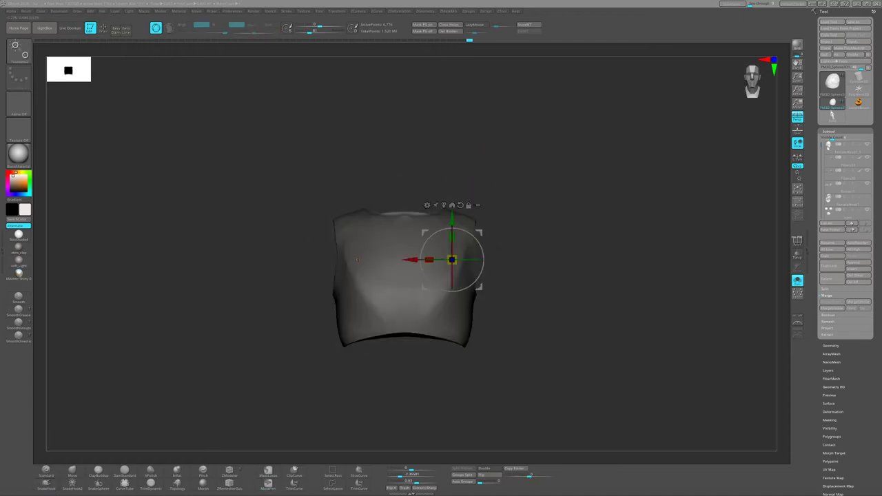
shift+right_drag(481, 222, 443, 276)
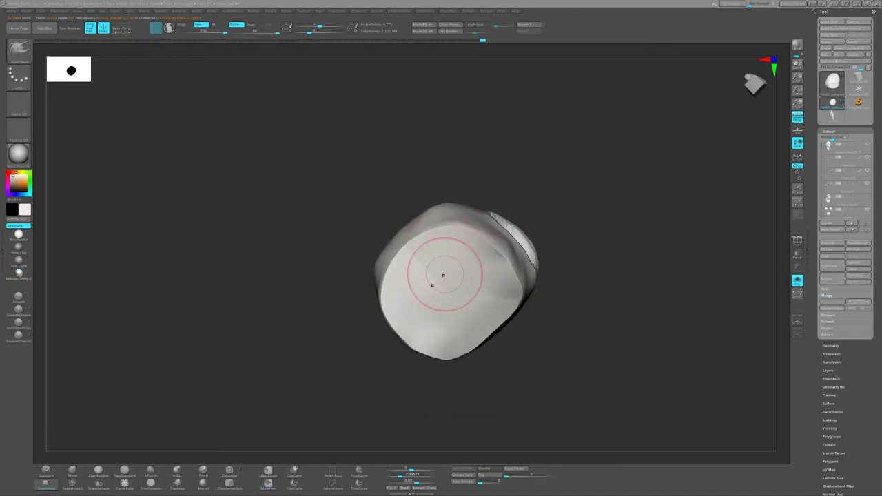
click(268, 484)
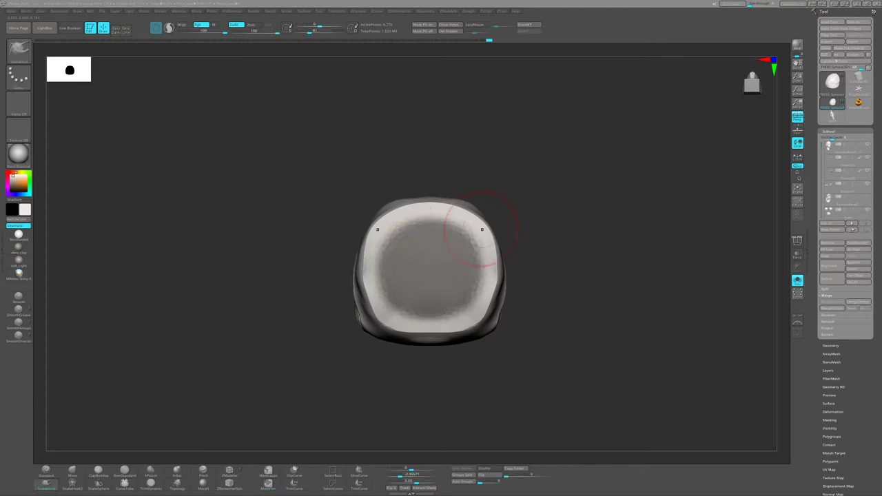
right_drag(481, 228, 457, 322)
key(w)
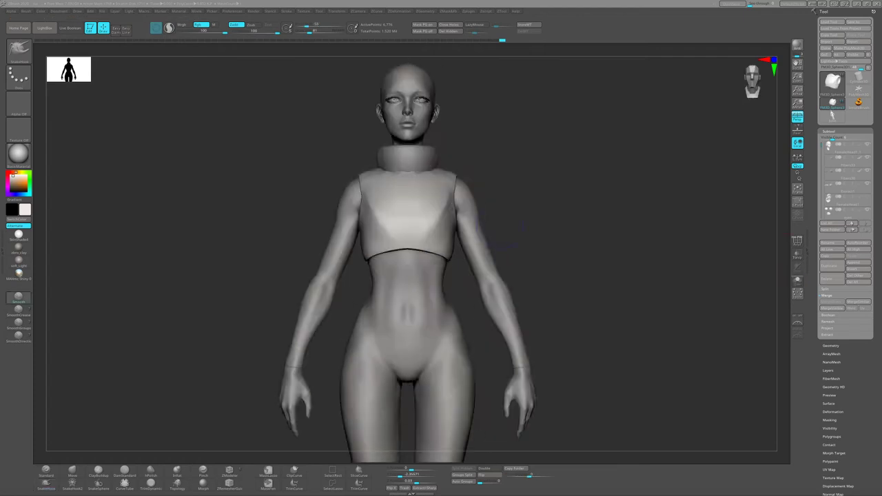
Build up a raised V-shaped panel on the vest front with ClayBuildup and smoothing.
mouse_move(483, 228)
shift+right_down()
mouse_move(349, 235)
mouse_move(228, 387)
shift+right_up()
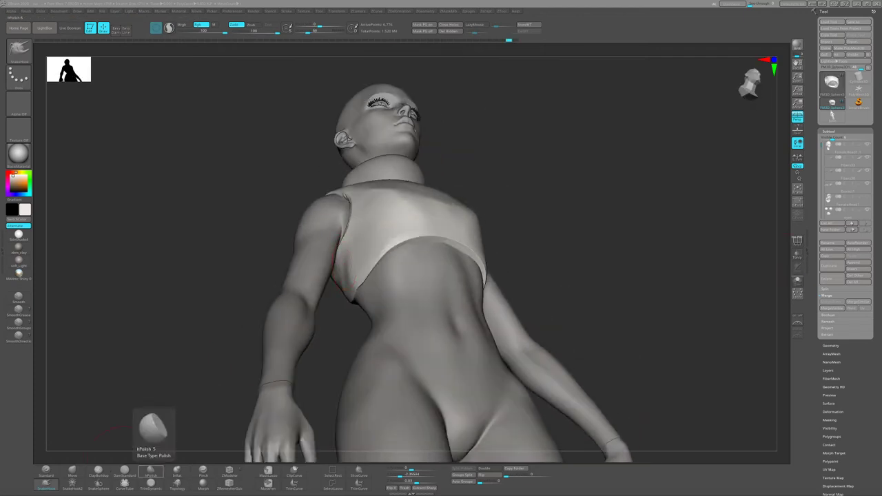
click(98, 473)
right_drag(386, 290, 347, 246)
mouse_move(386, 290)
shift+right_down()
mouse_move(359, 262)
mouse_move(380, 227)
mouse_move(405, 272)
mouse_move(441, 262)
shift+right_up()
shift+right_drag(345, 206, 303, 206)
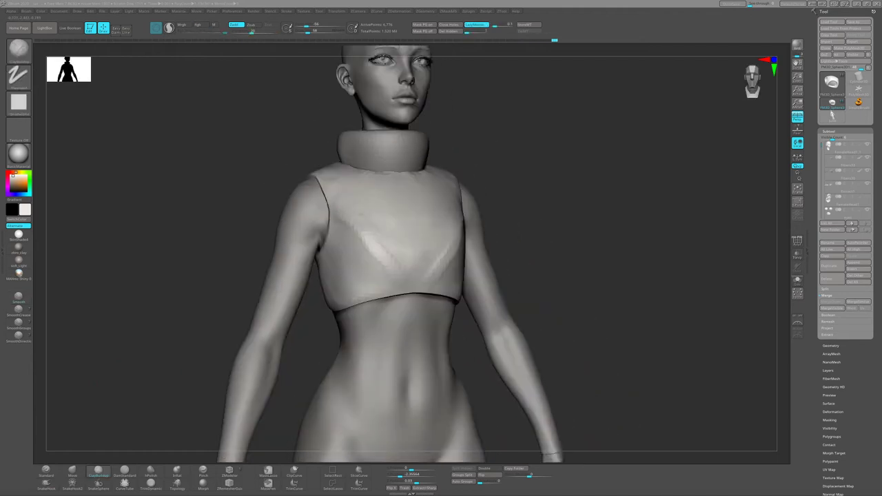
click(98, 474)
mouse_move(449, 223)
right_down()
mouse_move(455, 241)
mouse_move(423, 266)
mouse_move(457, 204)
mouse_move(455, 234)
right_up()
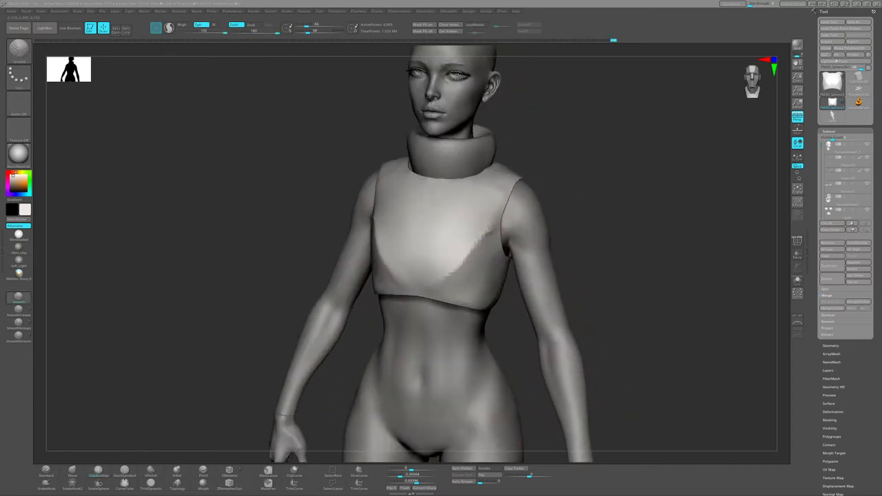
Check the vest from several angles and pull its edges with SnakeHook.
mouse_move(490, 206)
right_down()
mouse_move(532, 197)
mouse_move(553, 254)
mouse_move(522, 256)
mouse_move(485, 217)
right_up()
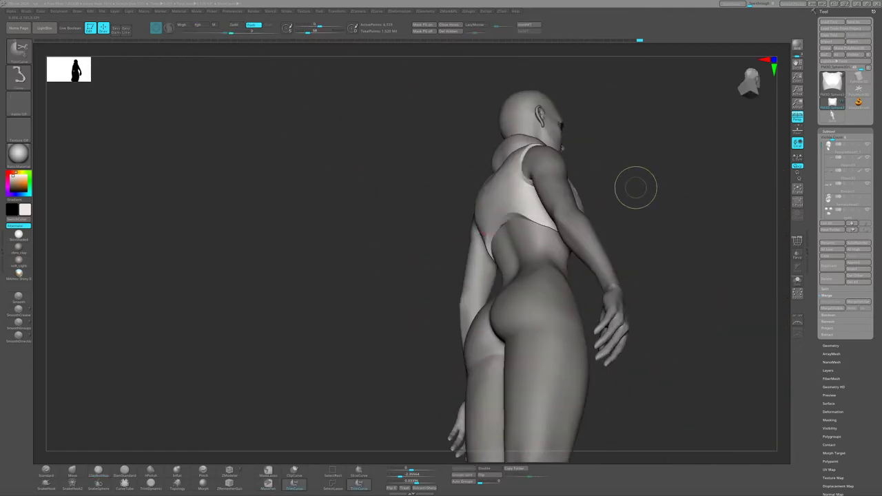
mouse_move(611, 186)
right_down()
mouse_move(441, 248)
mouse_move(386, 250)
mouse_move(293, 331)
right_up()
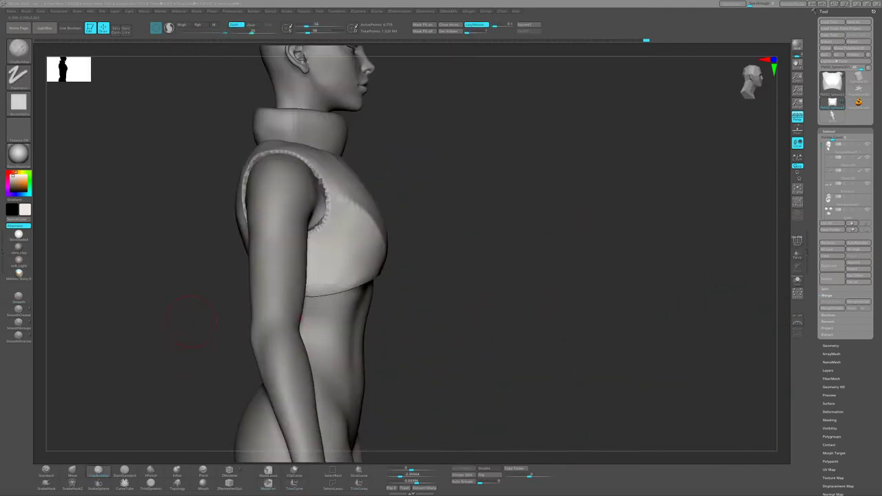
right_drag(191, 321, 92, 451)
mouse_move(372, 259)
right_down()
mouse_move(345, 256)
mouse_move(411, 187)
mouse_move(420, 197)
mouse_move(469, 207)
mouse_move(394, 252)
mouse_move(487, 185)
mouse_move(457, 217)
mouse_move(496, 243)
mouse_move(475, 250)
right_up()
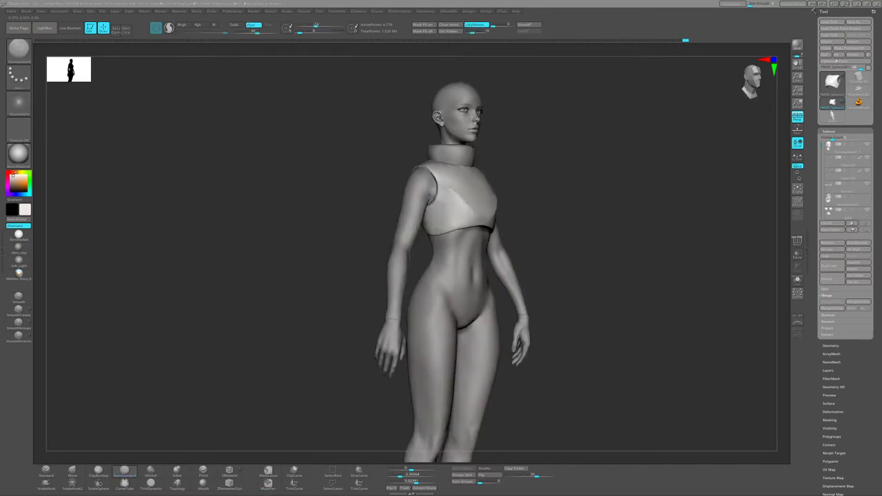
mouse_move(455, 249)
right_down()
mouse_move(424, 227)
mouse_move(424, 246)
mouse_move(473, 227)
mouse_move(411, 200)
mouse_move(424, 249)
mouse_move(369, 219)
mouse_move(483, 262)
mouse_move(430, 197)
mouse_move(455, 224)
right_up()
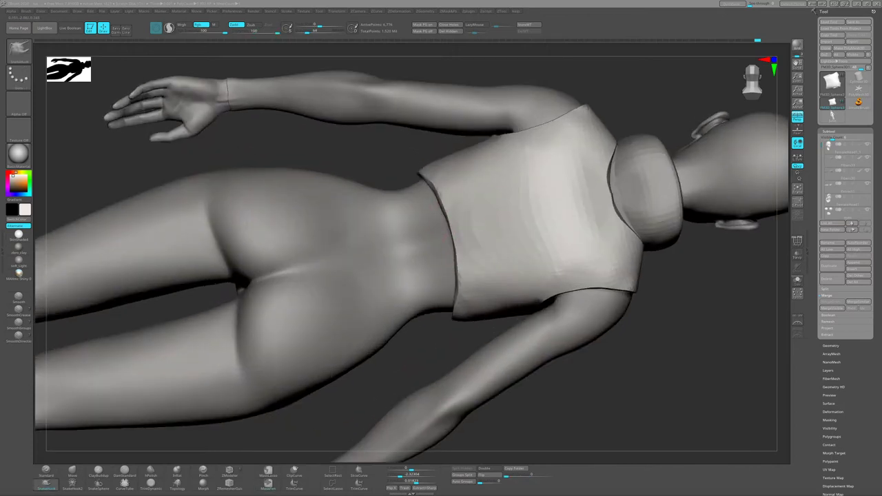
right_drag(436, 181, 453, 186)
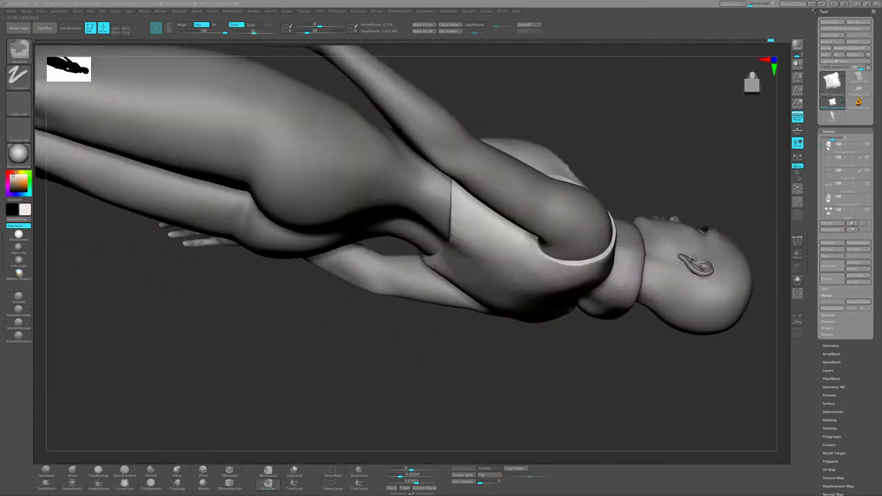
mouse_move(413, 207)
right_down()
mouse_move(442, 200)
mouse_move(404, 191)
mouse_move(386, 220)
mouse_move(386, 207)
mouse_move(386, 235)
mouse_move(386, 214)
right_up()
click(46, 483)
click(268, 483)
mouse_move(369, 159)
right_down()
mouse_move(364, 177)
mouse_move(383, 160)
mouse_move(375, 168)
mouse_move(388, 171)
mouse_move(373, 174)
mouse_move(400, 163)
mouse_move(473, 168)
mouse_move(429, 187)
mouse_move(474, 145)
mouse_move(448, 155)
mouse_move(462, 152)
mouse_move(472, 174)
mouse_move(432, 224)
mouse_move(611, 163)
right_up()
Add more ClayBuildup, then flatten the panel surfaces with hPolish.
key(b)
key(c)
key(b)
key(b)
key(h)
key(p)
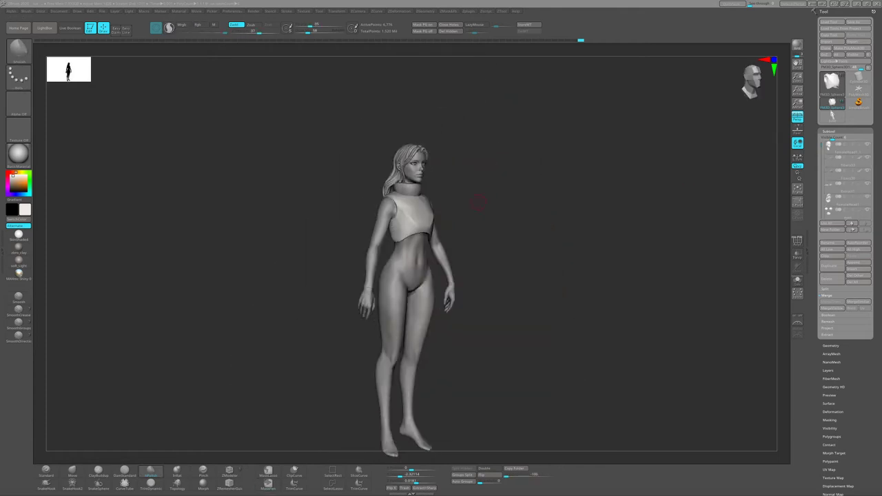
Select the collar subtool and save the project with Ctrl+S.
right_drag(478, 202, 442, 201)
ctrl+right_drag(344, 239, 372, 207)
alt+click(441, 148)
mouse_move(441, 148)
right_down()
mouse_move(482, 158)
mouse_move(364, 162)
right_up()
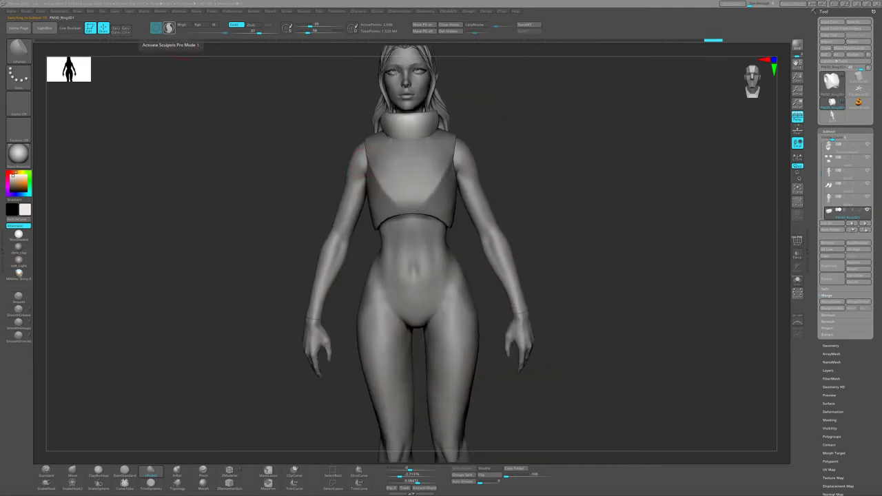
right_drag(289, 180, 336, 178)
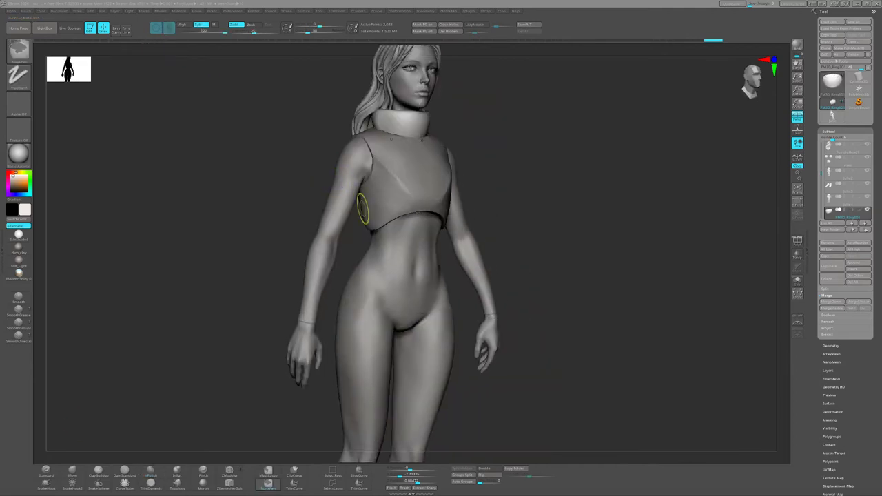
key(ctrl+s)
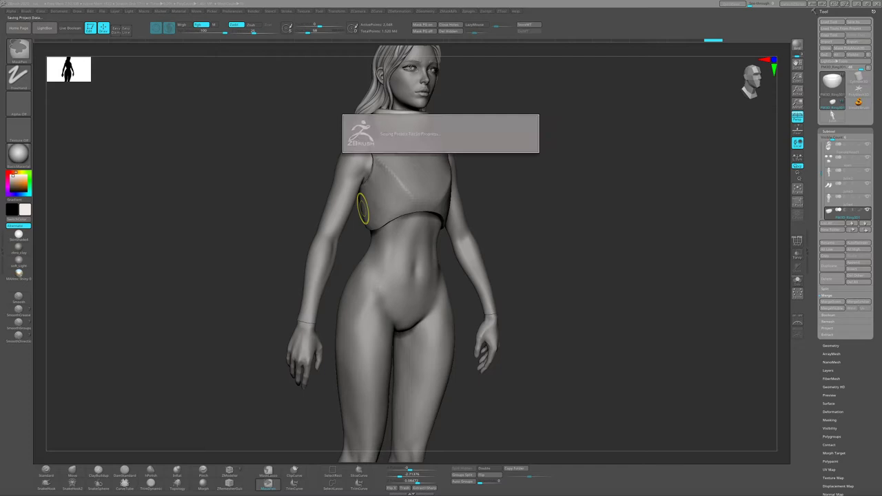
Sculpt volume and folds into the collar with ClayBuildup.
key(b)
key(c)
key(b)
mouse_move(363, 208)
right_down()
mouse_move(393, 207)
mouse_move(419, 180)
mouse_move(393, 185)
mouse_move(414, 183)
right_up()
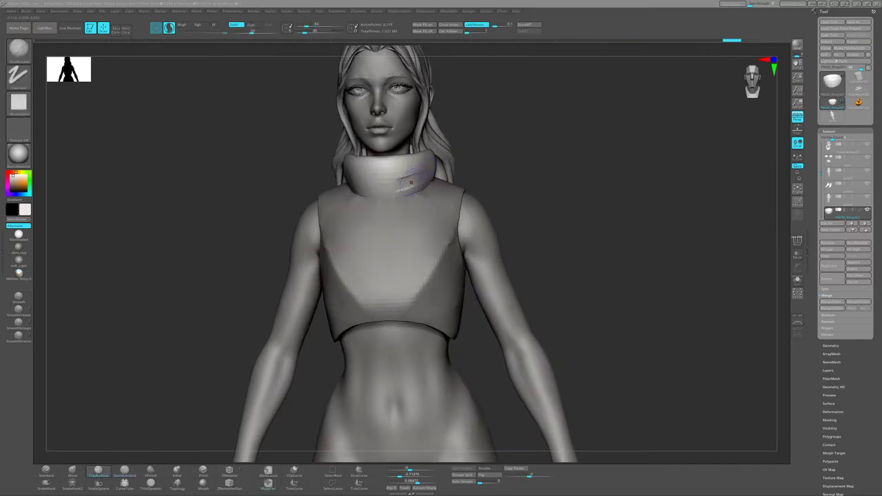
mouse_move(380, 187)
right_down()
mouse_move(314, 185)
mouse_move(390, 173)
mouse_move(384, 185)
mouse_move(413, 185)
mouse_move(324, 180)
mouse_move(394, 202)
mouse_move(447, 197)
mouse_move(432, 200)
mouse_move(449, 187)
mouse_move(417, 184)
mouse_move(400, 200)
right_up()
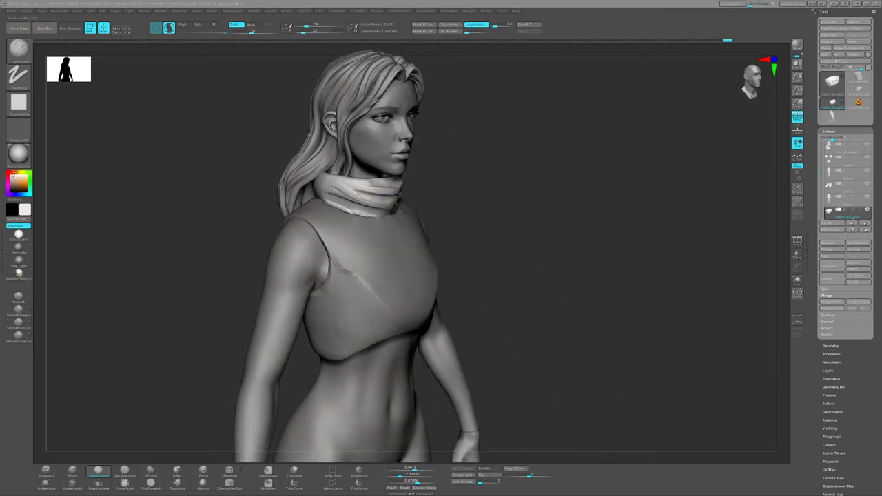
Isolate the scarf collar in Solo mode and inspect its twisted folds from the sides.
mouse_move(320, 186)
right_down()
mouse_move(338, 201)
mouse_move(310, 204)
mouse_move(358, 201)
mouse_move(406, 211)
mouse_move(396, 216)
mouse_move(410, 223)
mouse_move(497, 227)
right_up()
click(797, 280)
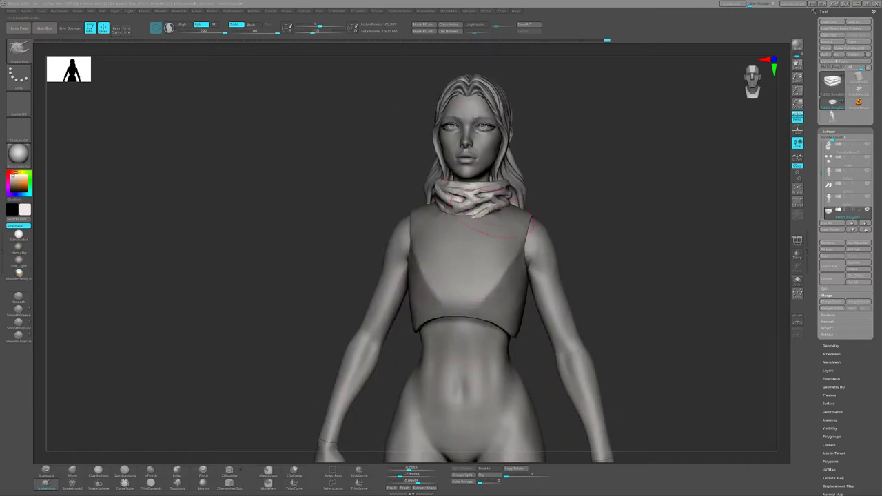
right_drag(445, 207, 486, 220)
right_drag(465, 183, 455, 186)
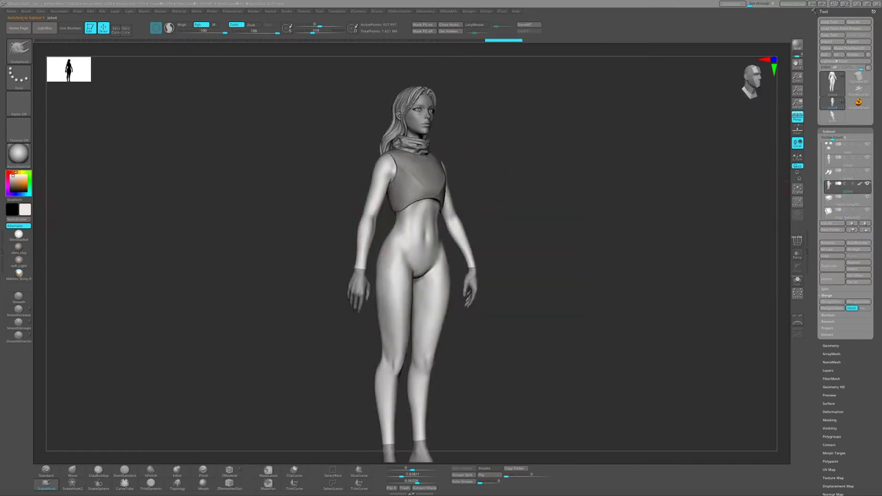
Pick blue in the Color palette and Fill Object on the body, arms and scarf subtools.
click(19, 180)
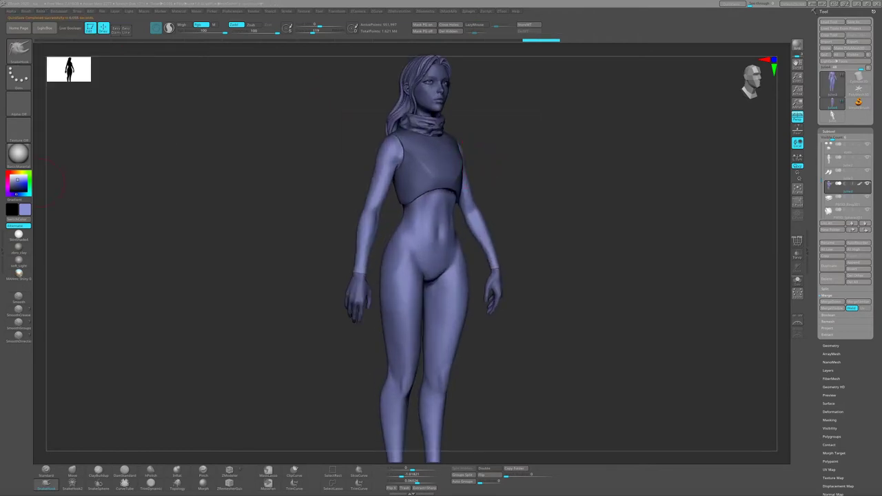
click(40, 11)
click(87, 134)
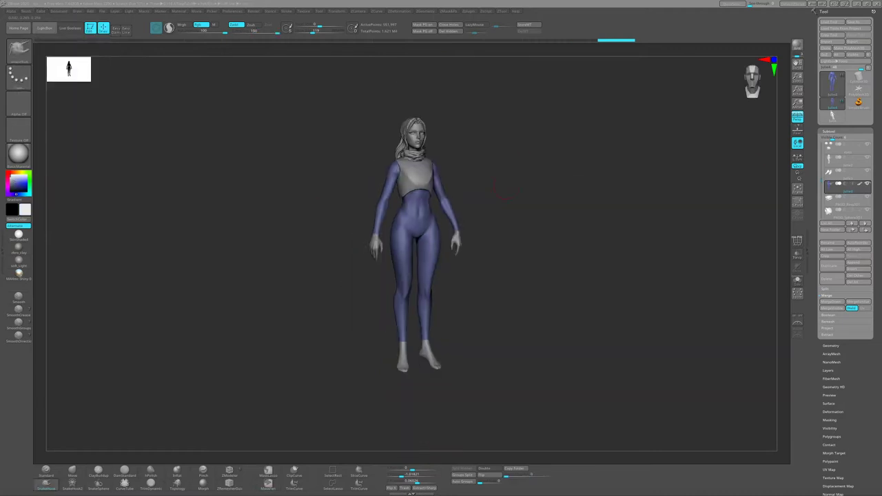
alt+click(378, 208)
click(40, 11)
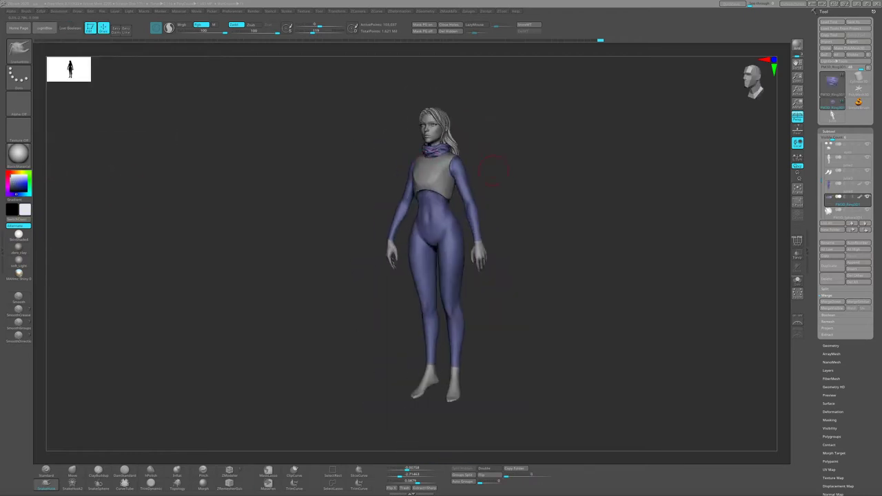
Reframe the whole figure from the front and bring up the shape list for appending.
mouse_move(493, 171)
mouse_down()
mouse_move(395, 195)
mouse_move(429, 200)
mouse_move(447, 169)
mouse_move(434, 172)
mouse_up()
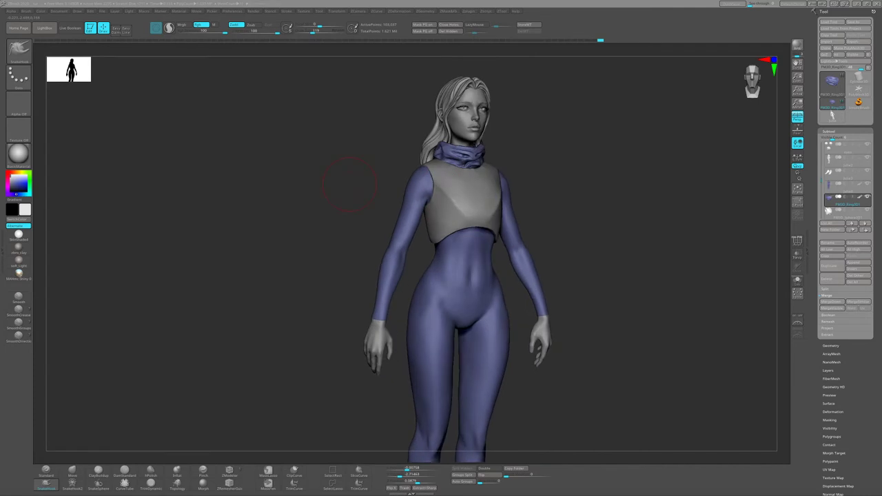
mouse_move(560, 187)
mouse_down()
mouse_move(537, 169)
mouse_move(358, 184)
mouse_up()
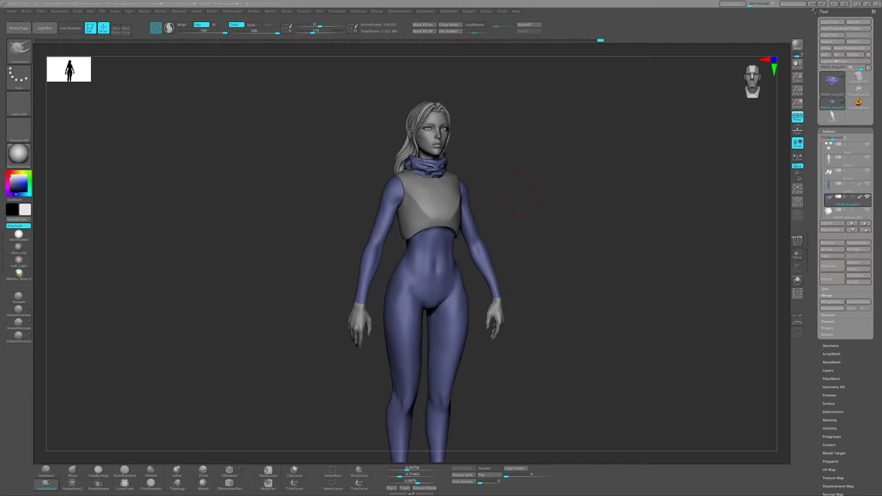
drag(518, 193, 504, 200)
click(857, 262)
Append a sphere, shrink it with the Gizmo, and move it onto the right shoulder.
click(800, 311)
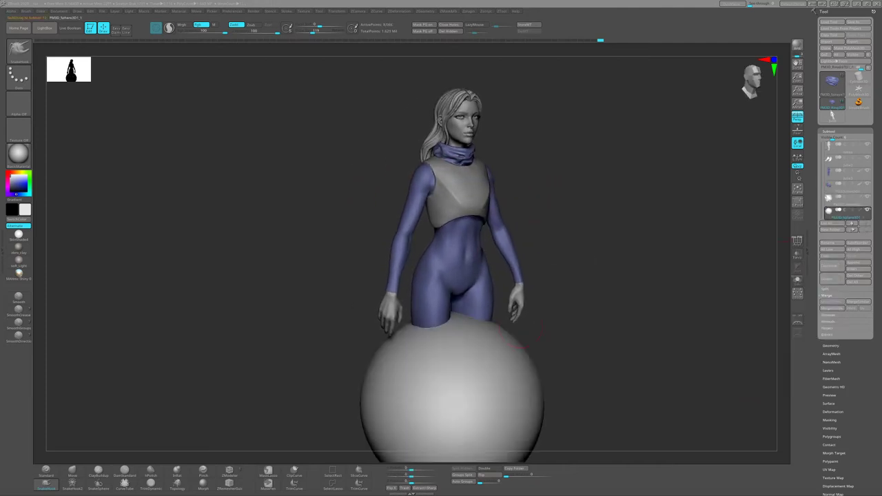
key(w)
drag(459, 242, 441, 242)
drag(620, 275, 482, 276)
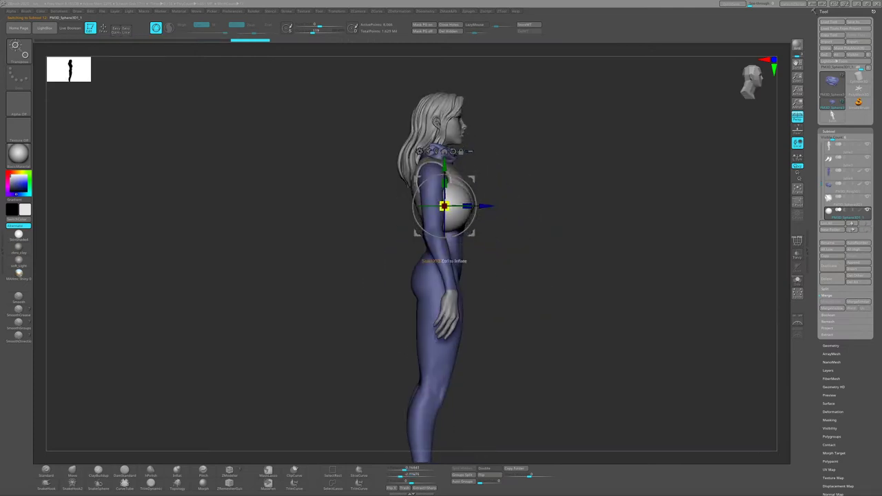
drag(586, 275, 524, 275)
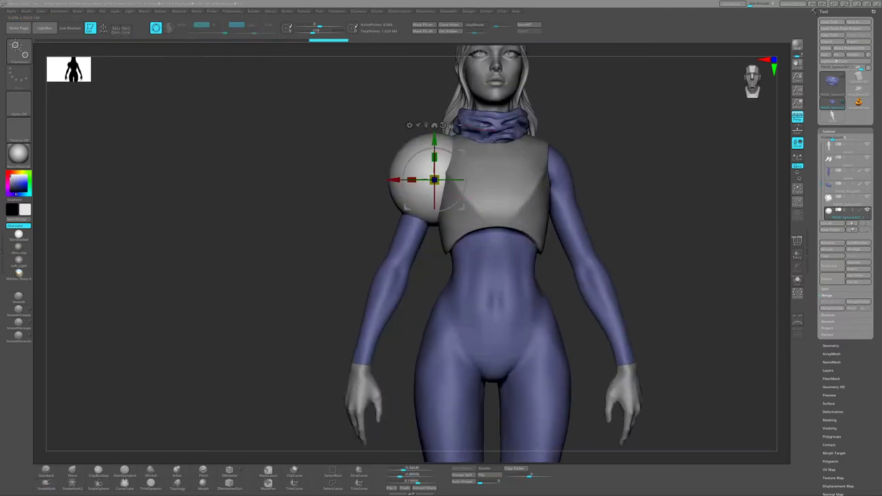
drag(434, 179, 443, 178)
drag(586, 276, 524, 275)
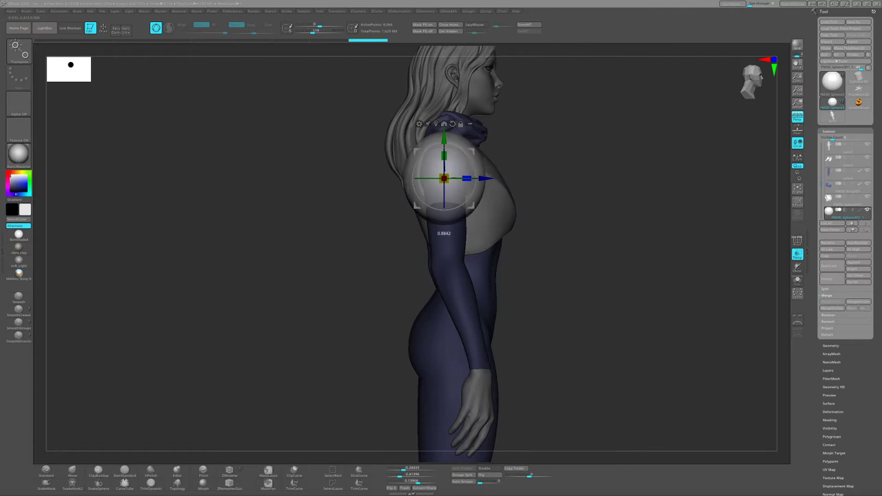
drag(586, 276, 524, 276)
key(q)
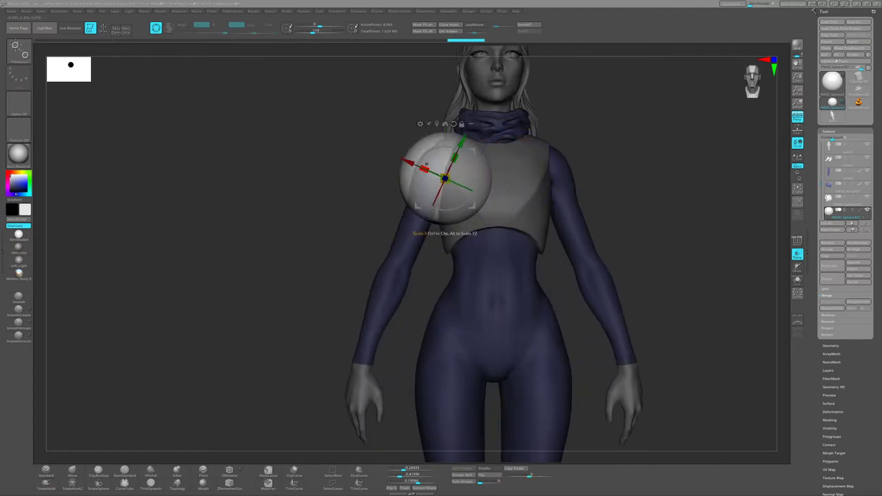
drag(750, 249, 683, 250)
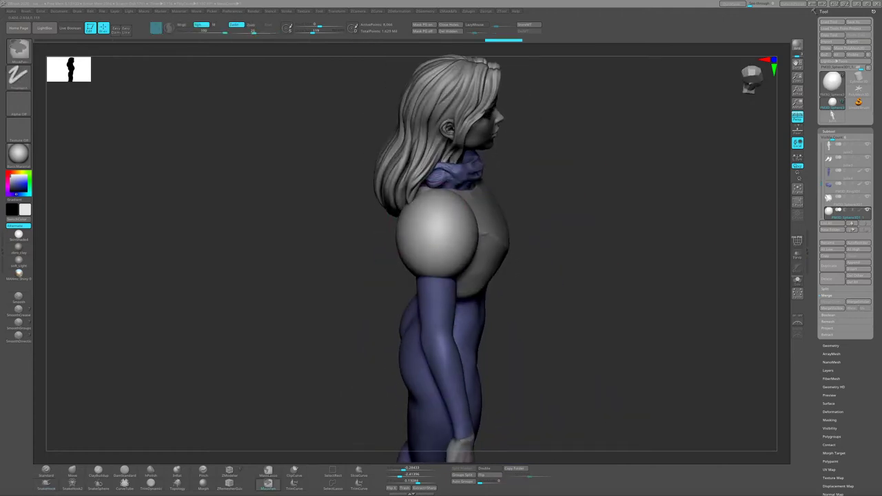
Step back and forth through undo history with Ctrl+Z and Ctrl+Shift+Z to restore the placed shoulder pad.
key(ctrl+z)
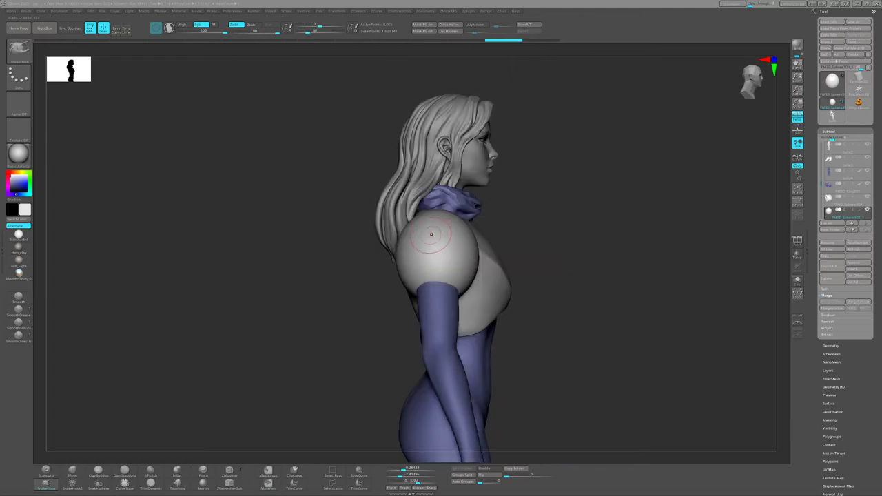
key(ctrl+shift+z)
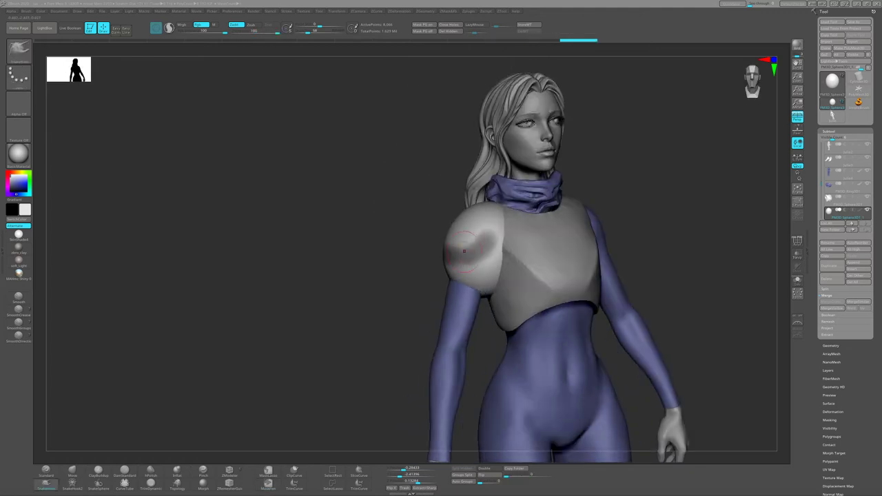
key(ctrl+shift+z)
key(ctrl+shift+z)
key(ctrl+shift+z)
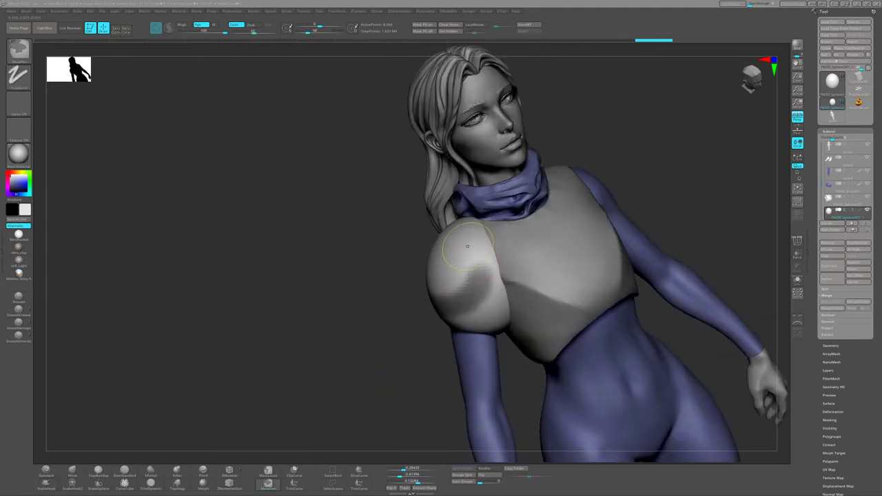
key(ctrl+shift+z)
key(ctrl+shift+z)
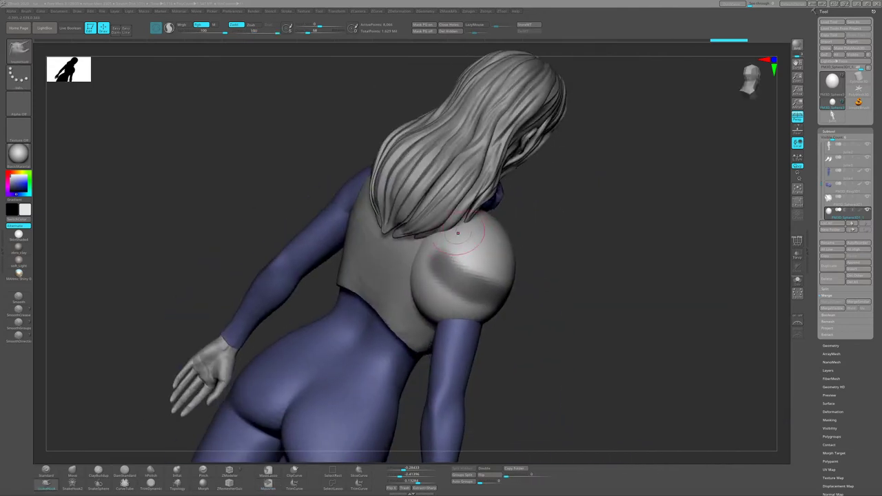
key(ctrl+shift+z)
key(ctrl+shift+z)
key(ctrl+shift+z)
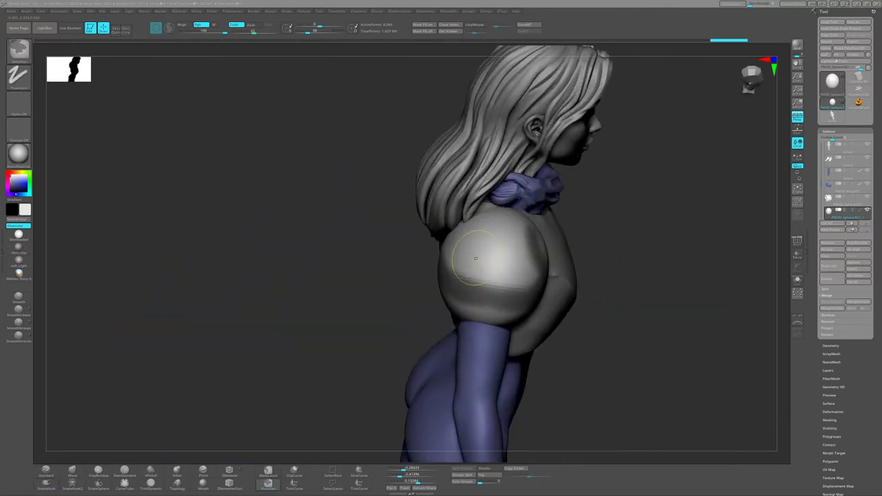
key(ctrl+z)
key(ctrl+z)
key(ctrl+z)
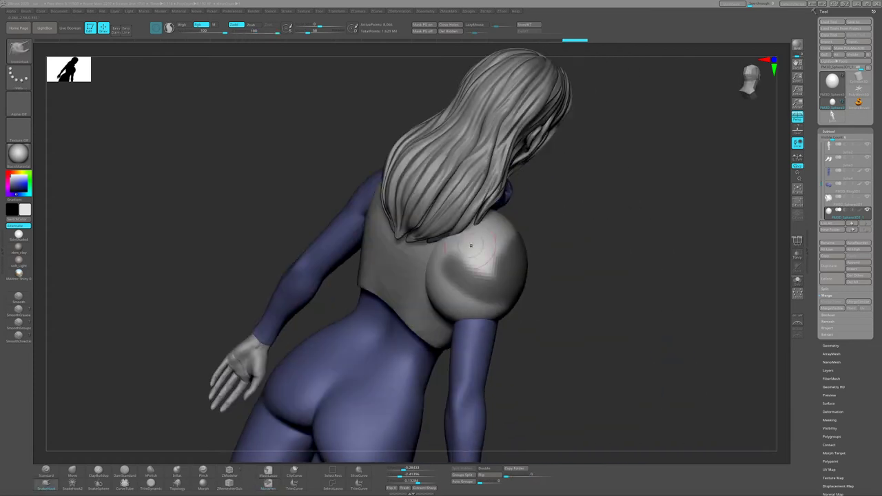
key(ctrl+shift+z)
key(ctrl+shift+z)
key(ctrl+shift+z)
key(ctrl+shift+z)
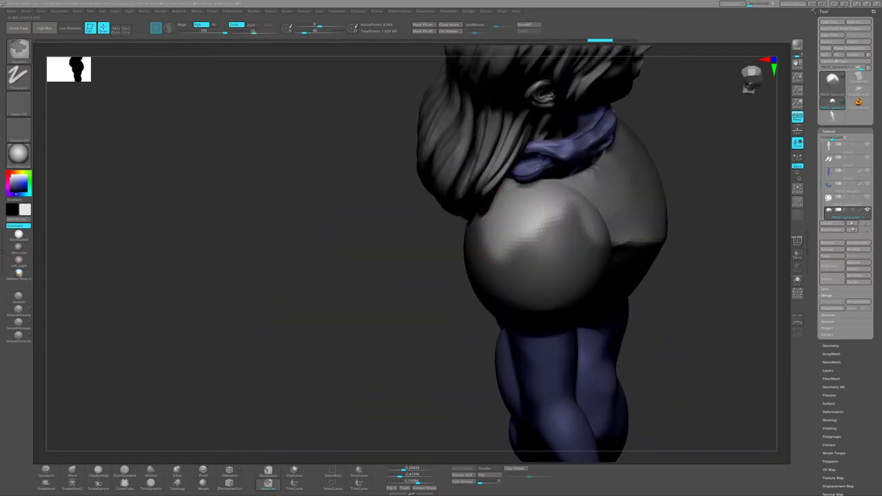
key(ctrl+shift+z)
key(ctrl+shift+z)
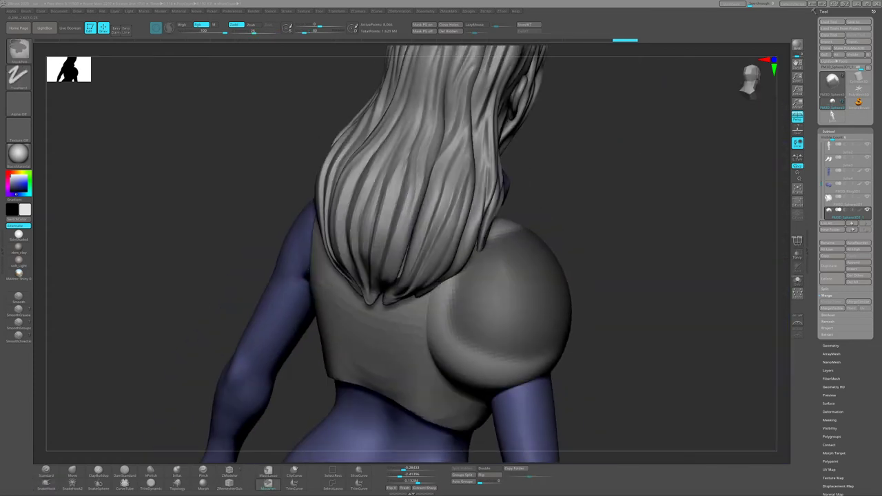
key(ctrl+shift+z)
key(ctrl+shift+z)
key(ctrl+shift+z)
key(ctrl+shift+z)
key(ctrl+shift+z)
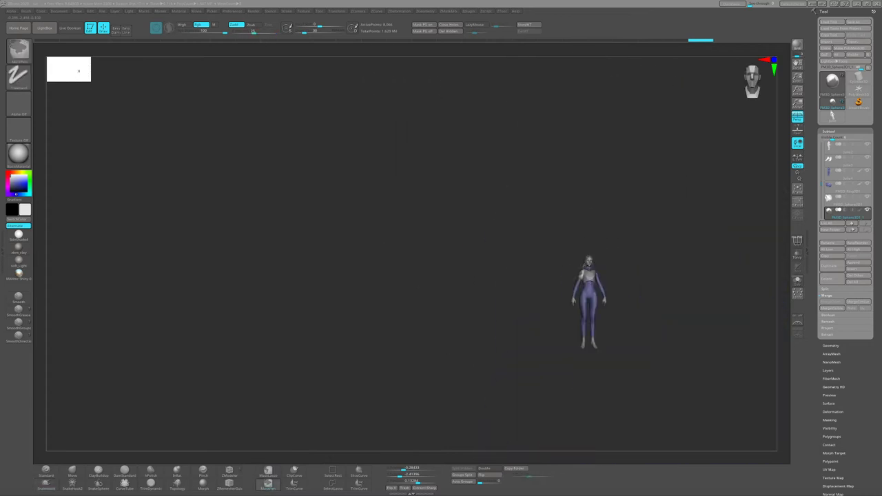
key(ctrl+shift+z)
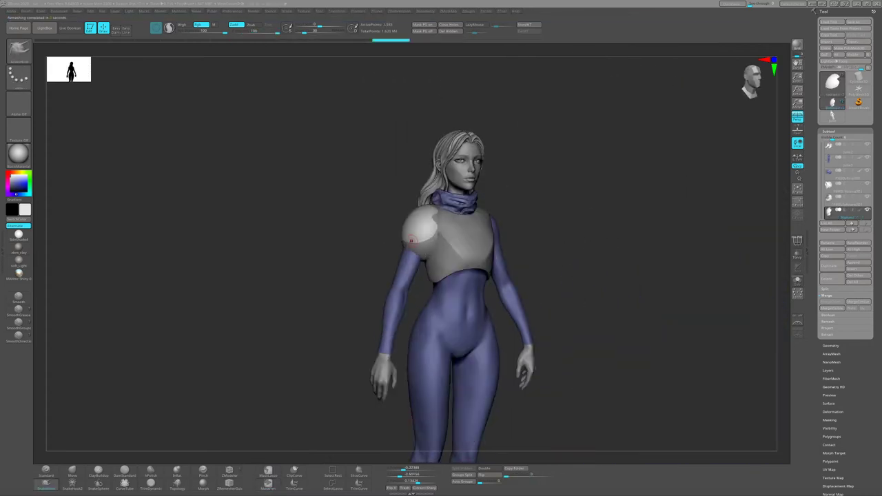
key(ctrl+shift+z)
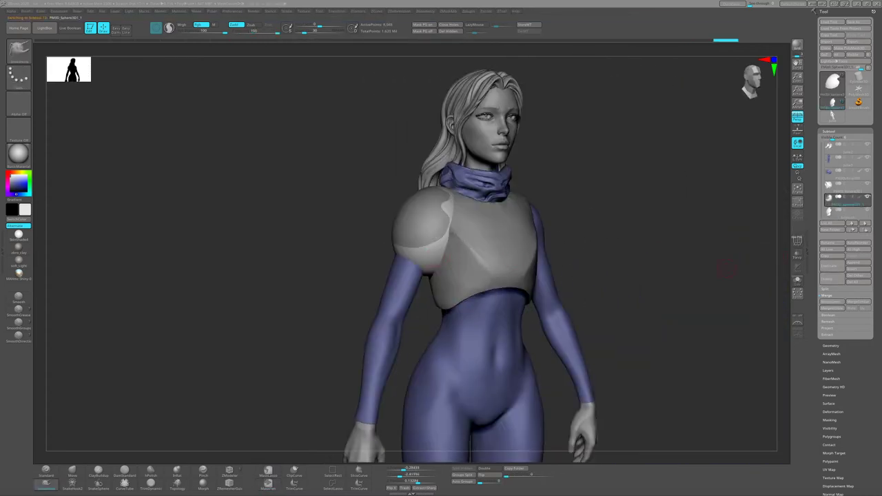
key(ctrl+z)
key(ctrl+z)
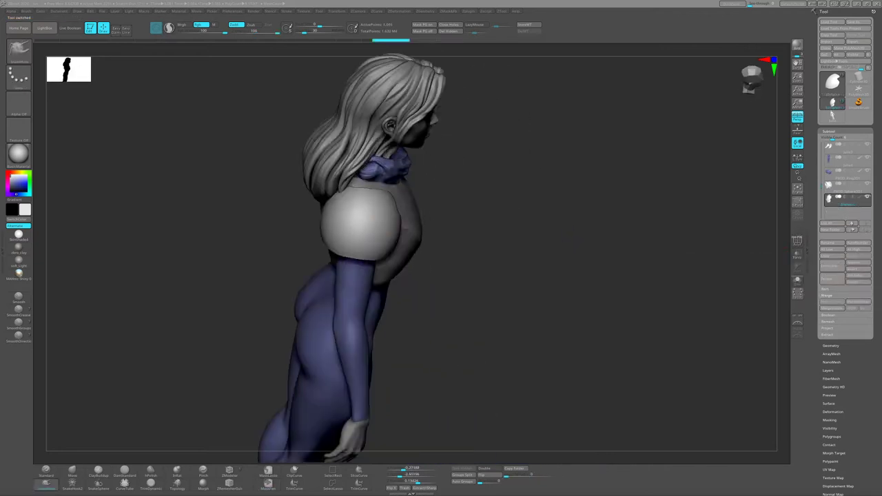
key(ctrl+z)
key(ctrl+shift+z)
key(ctrl+shift+z)
key(ctrl+shift+z)
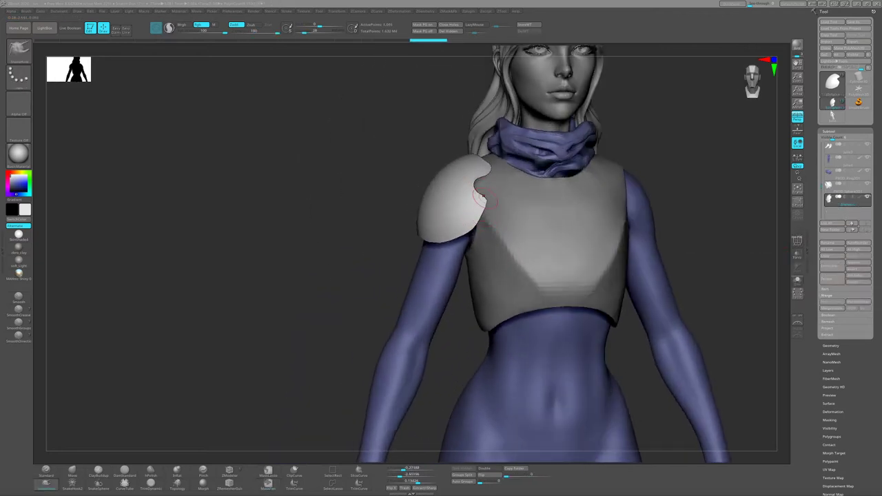
key(ctrl+shift+z)
key(ctrl+shift+z)
key(ctrl+shift+z)
key(ctrl+shift+z)
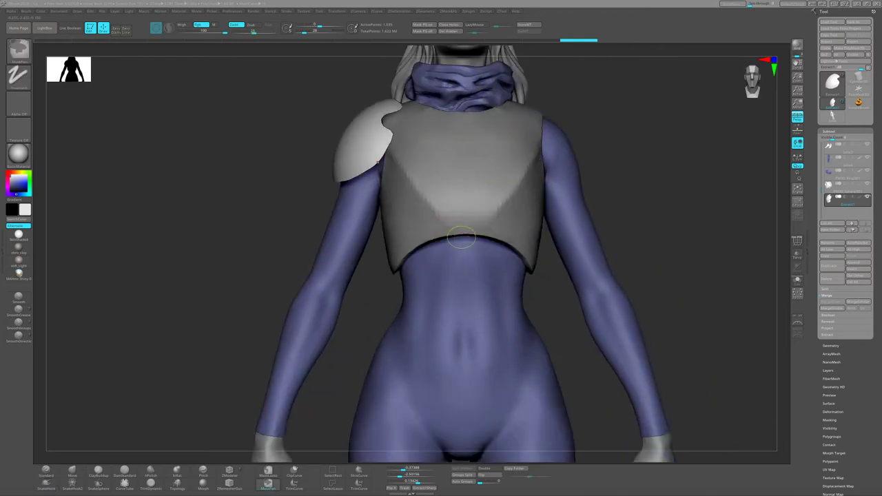
key(ctrl+z)
key(ctrl+shift+z)
key(ctrl+shift+z)
key(ctrl+shift+z)
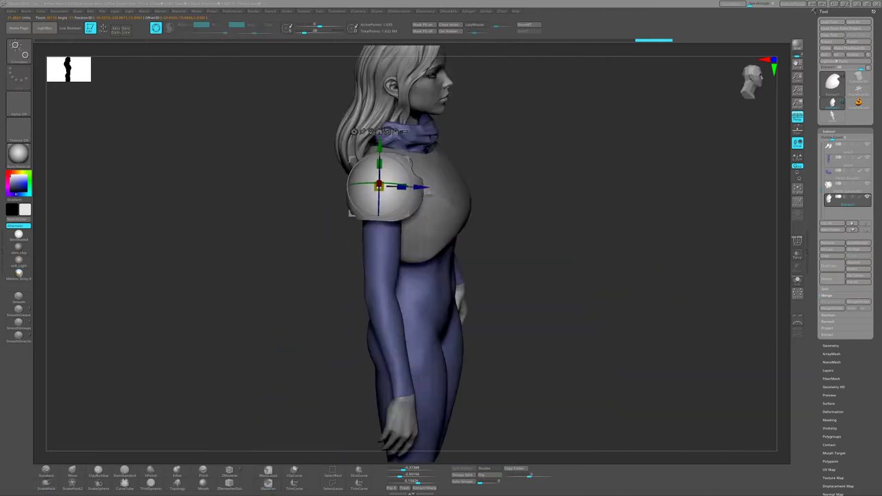
key(ctrl+shift+z)
key(ctrl+shift+z)
key(ctrl+shift+z)
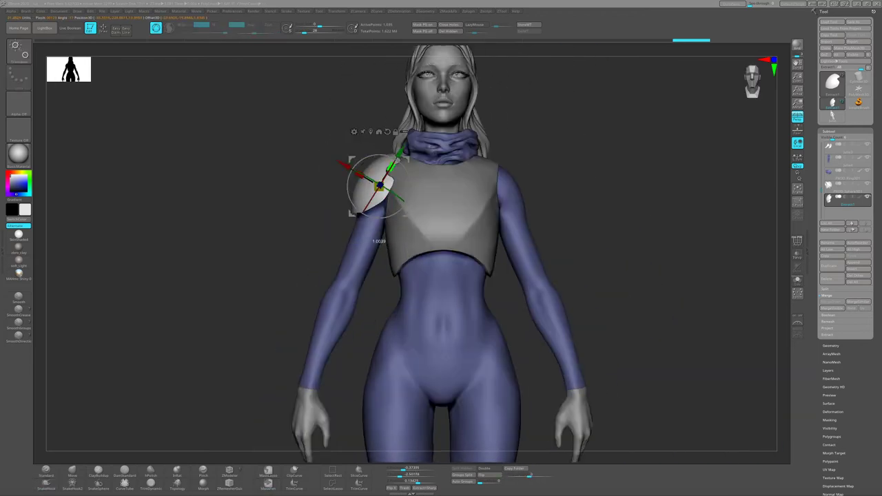
key(ctrl+shift+z)
key(ctrl+shift+z)
key(ctrl+shift+z)
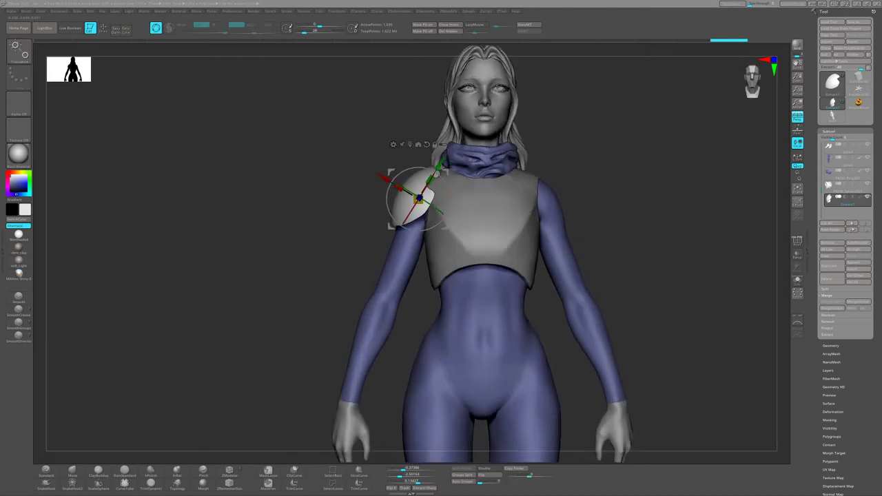
key(ctrl+shift+z)
key(ctrl+shift+z)
key(ctrl+shift+z)
key(ctrl+shift+z)
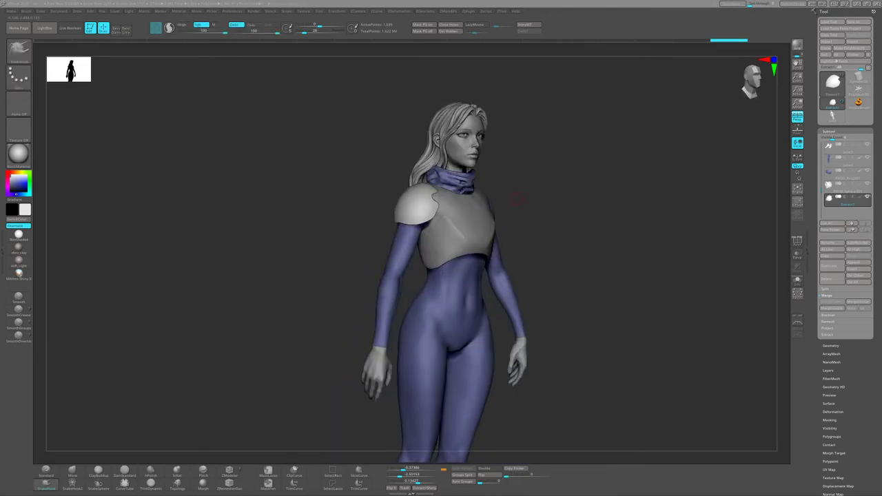
Redo two more history steps to recover the notched pad and select the PM3D_Sphere3D1 subtool.
right_drag(517, 200, 468, 168)
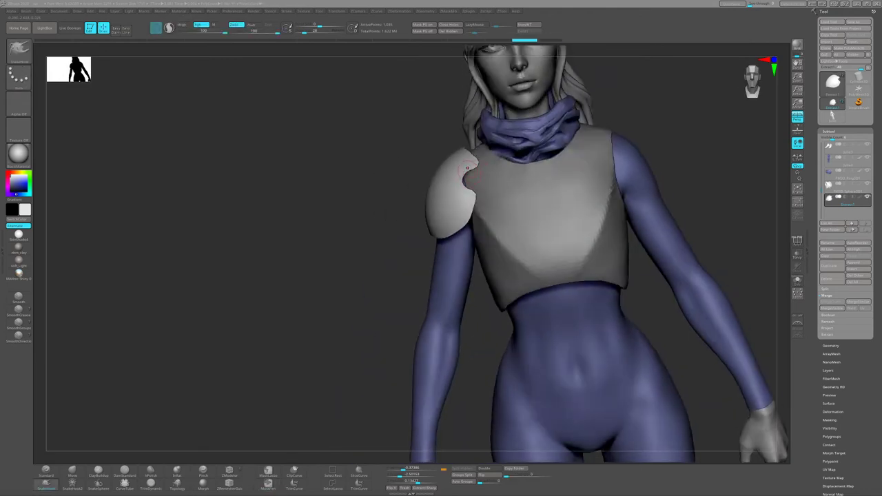
key(ctrl+shift+z)
key(ctrl+shift+z)
key(ctrl+shift+z)
key(ctrl+shift+z)
key(ctrl+shift+z)
key(ctrl+shift+z)
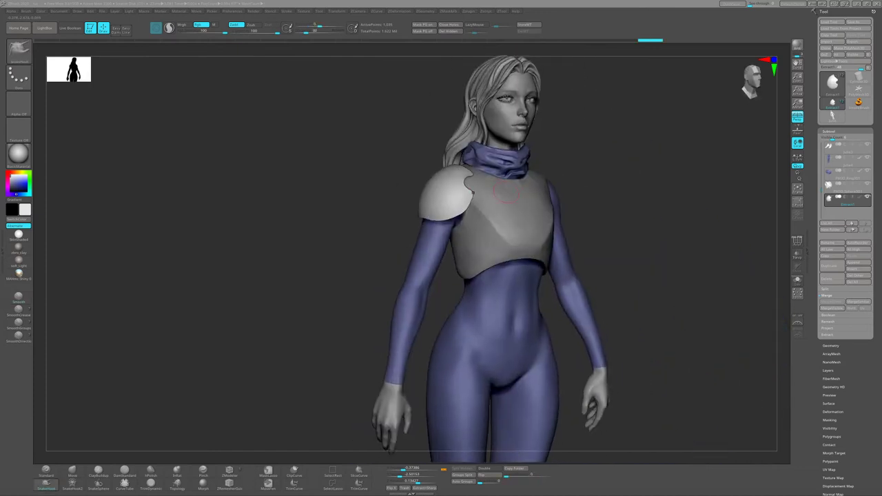
key(ctrl+shift+z)
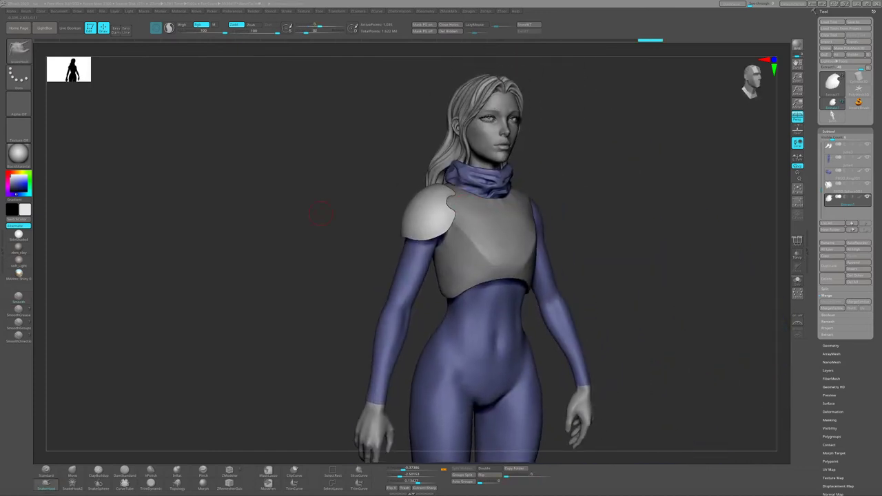
mouse_move(320, 215)
mouse_down()
mouse_move(475, 267)
mouse_move(404, 287)
mouse_up()
drag(439, 263, 395, 235)
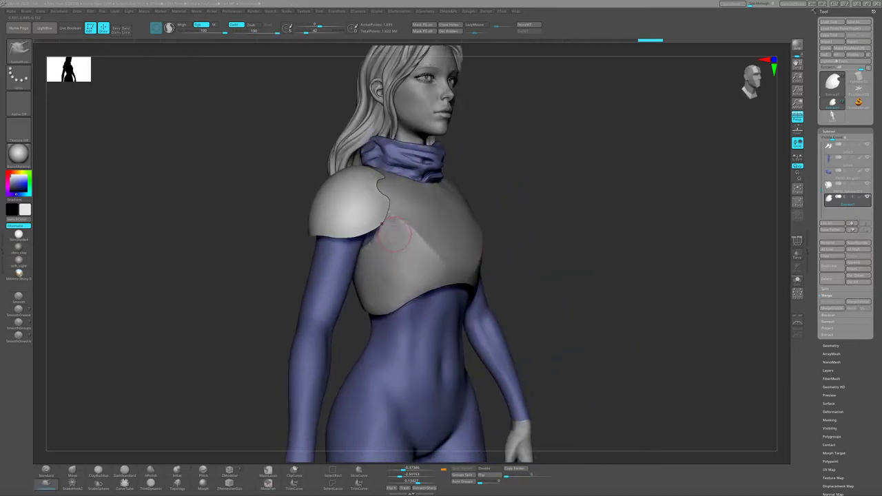
alt+click(482, 230)
mouse_move(391, 213)
right_down()
mouse_move(393, 226)
mouse_move(419, 227)
mouse_move(407, 227)
mouse_move(424, 236)
mouse_move(407, 228)
mouse_move(424, 213)
mouse_move(434, 221)
mouse_move(428, 232)
mouse_move(455, 232)
mouse_move(409, 233)
mouse_move(421, 258)
mouse_move(396, 275)
mouse_move(428, 275)
mouse_move(360, 282)
mouse_move(431, 256)
right_up()
Nudge the shoulder pad's placement on the shoulder with the Move gizmo.
click(830, 419)
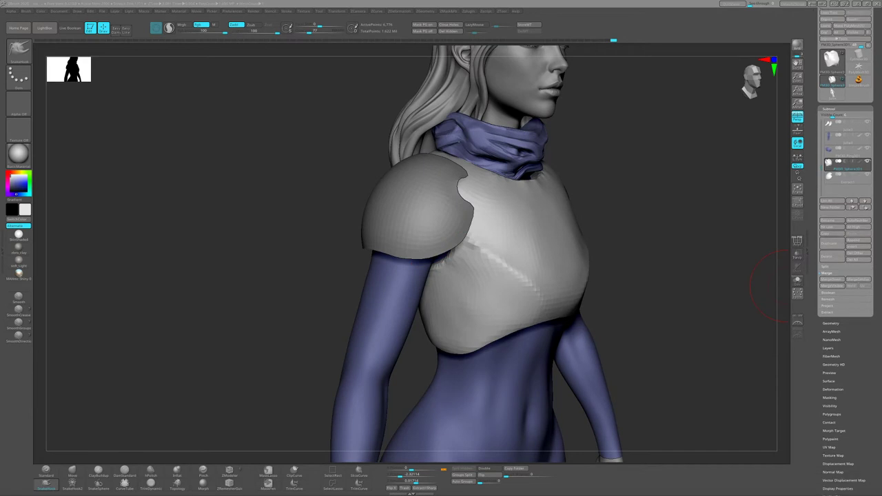
drag(633, 208, 779, 227)
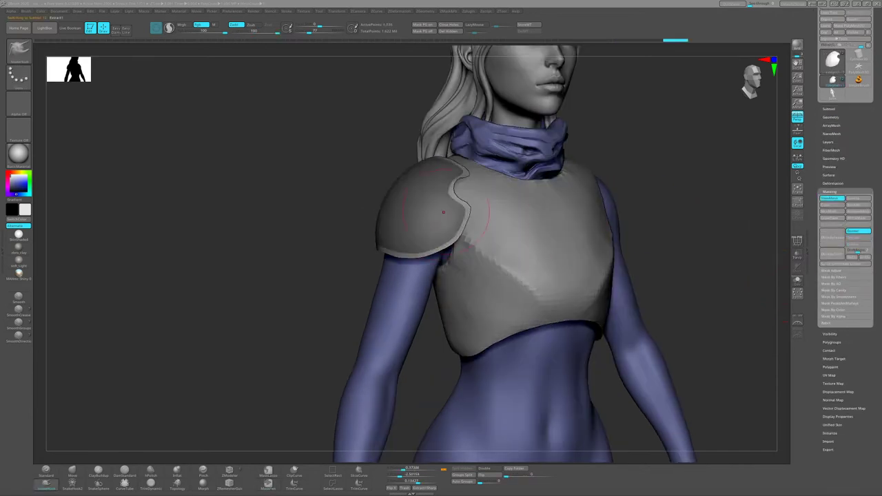
key(w)
mouse_move(443, 212)
right_down()
mouse_move(524, 213)
mouse_move(331, 221)
right_up()
key(q)
mouse_move(427, 244)
right_down()
mouse_move(565, 238)
mouse_move(482, 221)
mouse_move(579, 214)
mouse_move(557, 230)
mouse_move(558, 255)
mouse_move(528, 236)
mouse_move(555, 232)
mouse_move(460, 177)
mouse_move(545, 250)
mouse_move(509, 260)
right_up()
Build a thick raised rim along the pad's edges with ZModeler polygon edits.
key(shift+f)
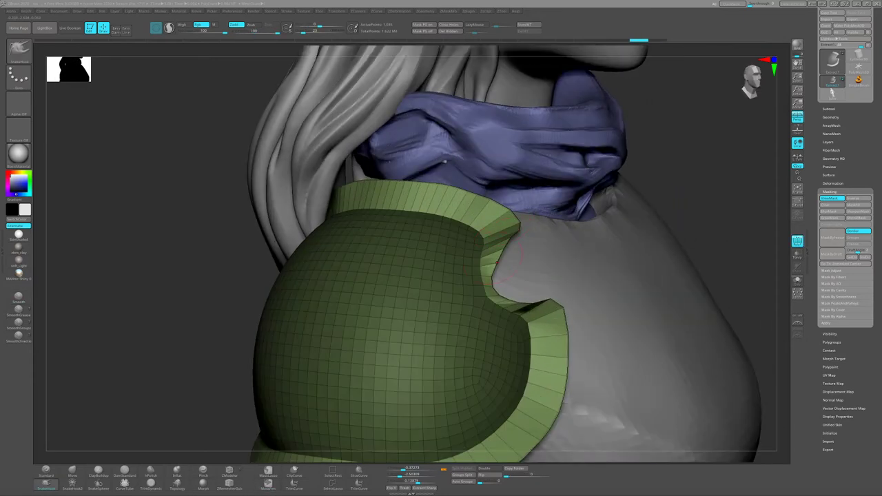
click(229, 475)
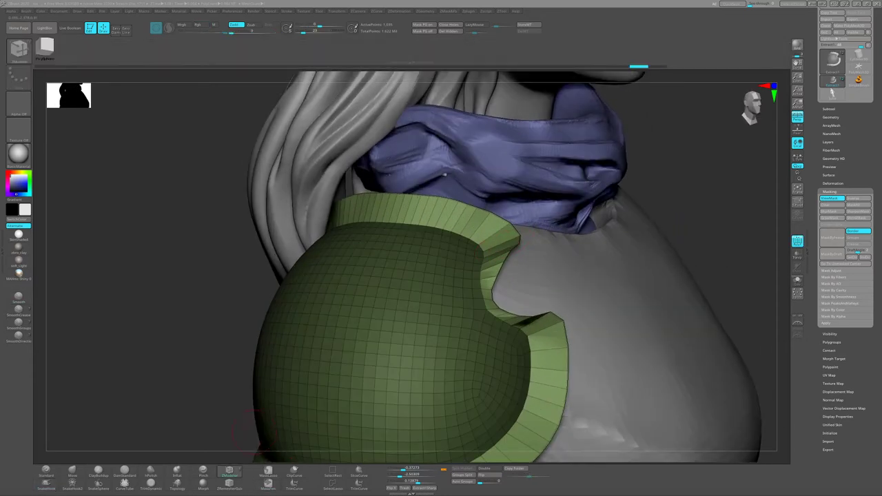
mouse_move(506, 236)
right_down()
mouse_move(476, 230)
mouse_move(482, 290)
mouse_move(441, 276)
mouse_move(510, 255)
mouse_move(482, 248)
mouse_move(524, 241)
mouse_move(507, 220)
mouse_move(482, 213)
mouse_move(503, 206)
mouse_move(489, 195)
mouse_move(510, 193)
mouse_move(483, 206)
mouse_move(483, 262)
mouse_move(514, 269)
mouse_move(527, 257)
mouse_move(476, 259)
mouse_move(497, 260)
right_up()
key(s)
key(b)
key(s)
key(h)
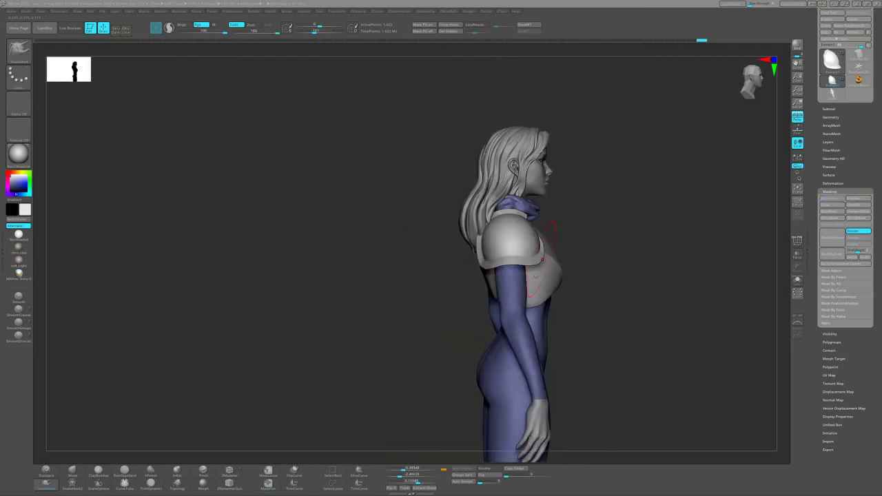
Orbit around the figure to inspect the shoulder pad from front and back.
drag(527, 252, 508, 245)
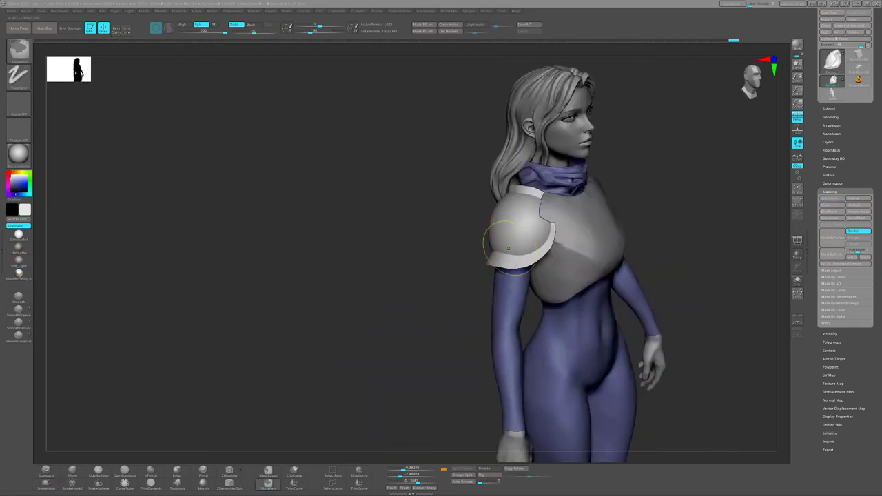
mouse_move(508, 244)
right_down()
mouse_move(456, 236)
mouse_move(530, 233)
right_up()
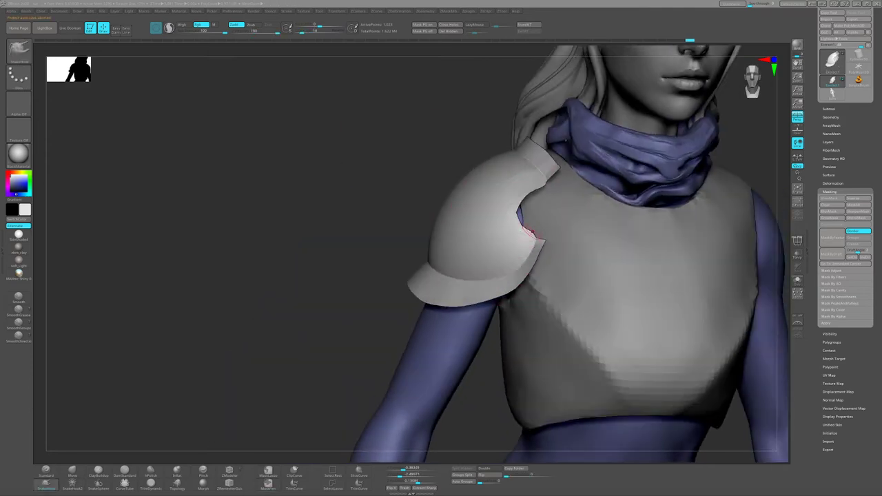
mouse_move(544, 243)
ctrl+right_down()
mouse_move(483, 289)
mouse_move(482, 275)
ctrl+right_up()
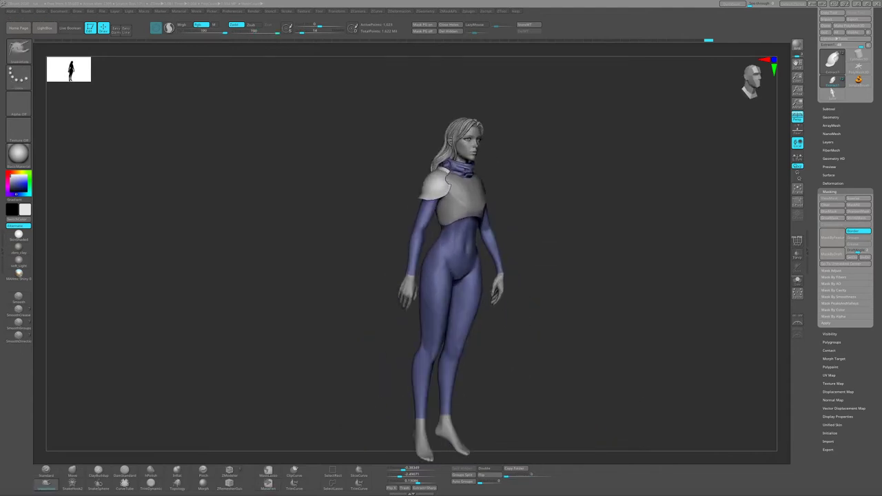
Expand Preferences > Undo History and save the sculpt with Ctrl+S.
click(232, 11)
click(243, 76)
click(247, 232)
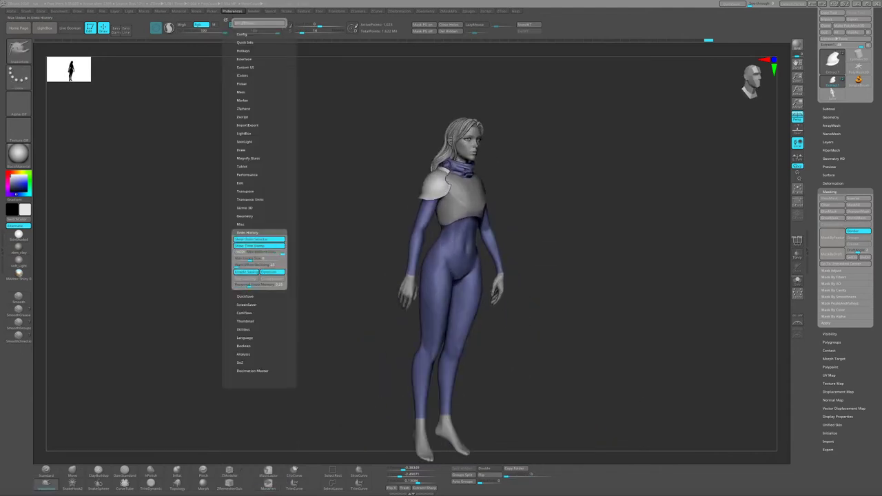
key(ctrl+s)
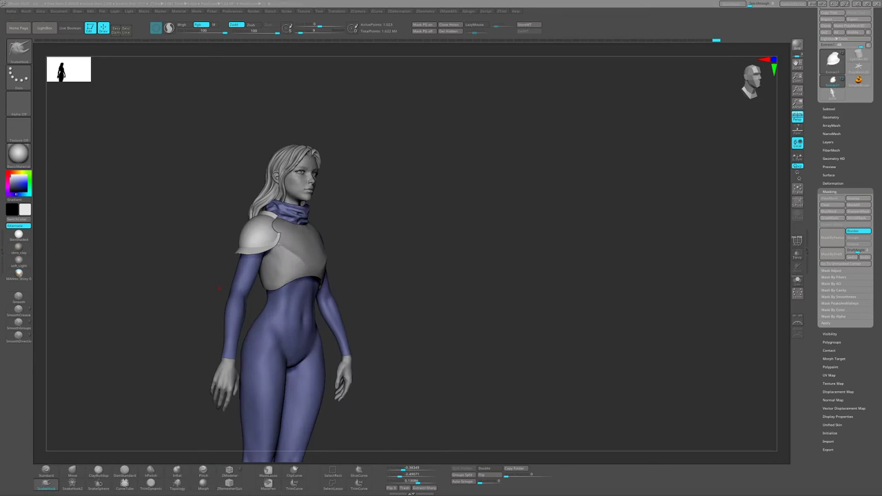
Select the chest vest subtool and remesh it smoother in ZGeometry.
alt+click(314, 256)
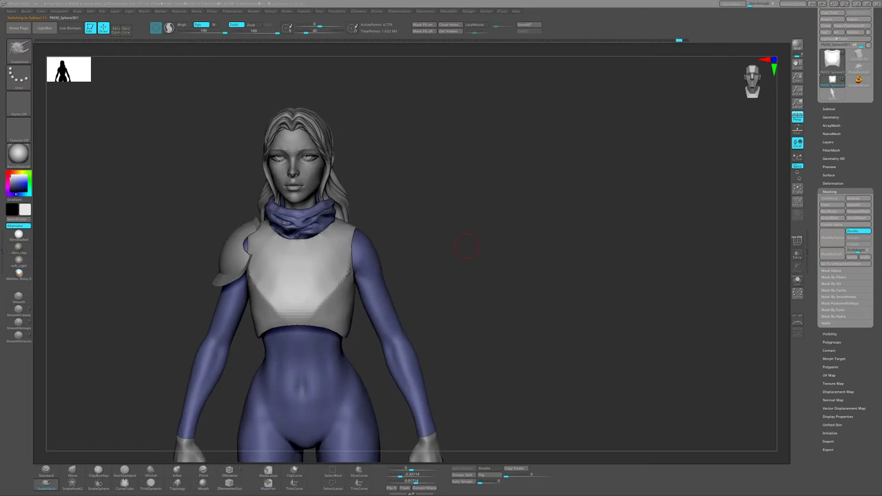
mouse_move(467, 246)
mouse_down()
mouse_move(232, 230)
mouse_move(276, 235)
mouse_move(167, 289)
mouse_move(207, 303)
mouse_move(259, 276)
mouse_move(334, 185)
mouse_move(276, 262)
mouse_move(247, 243)
mouse_up()
key(g)
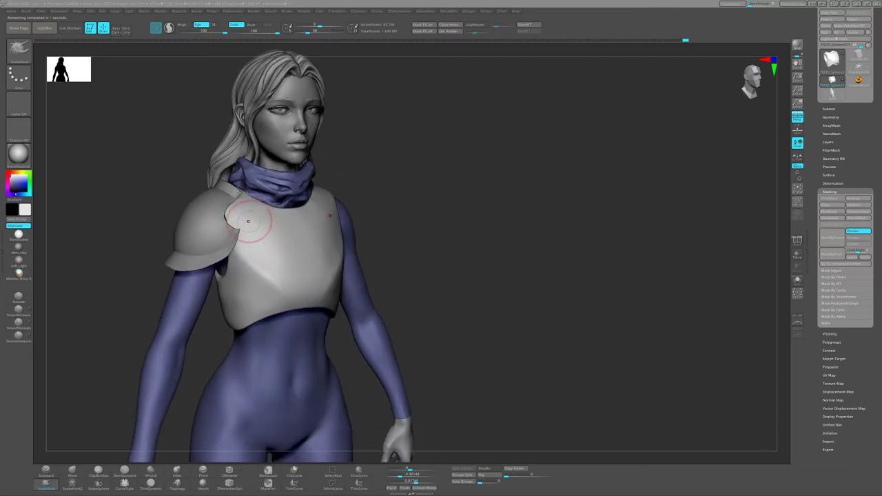
key(b)
key(s)
key(h)
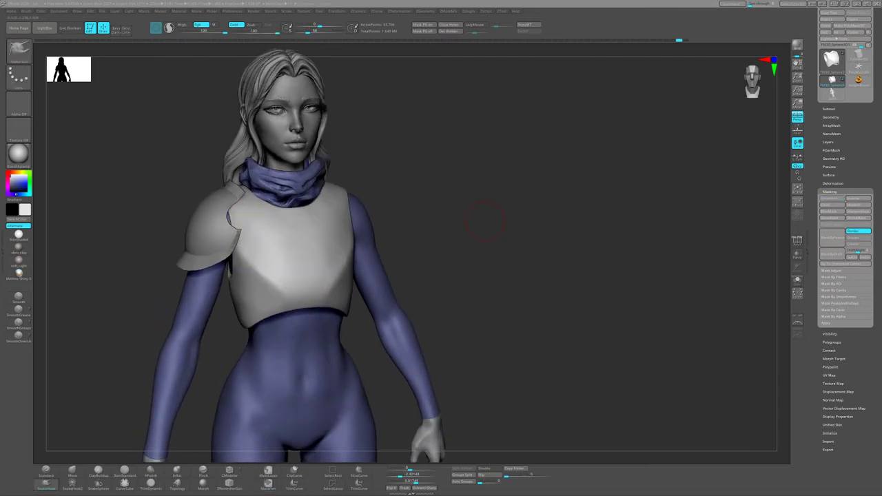
Paint a heart-shaped V mask across the vest front with MaskPen and smooth its edges.
drag(486, 221, 416, 241)
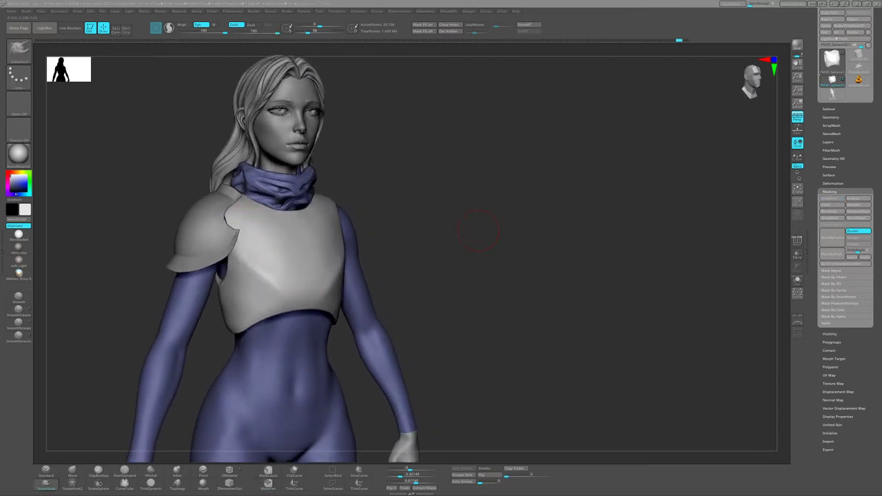
mouse_move(478, 233)
mouse_down()
mouse_move(262, 232)
mouse_move(232, 241)
mouse_move(255, 285)
mouse_up()
key(b)
key(m)
key(t)
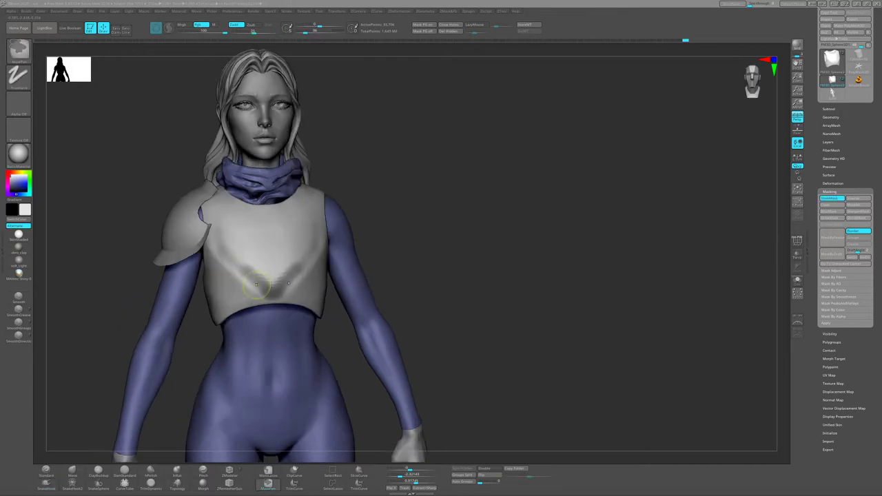
mouse_move(254, 226)
right_down()
mouse_move(272, 235)
mouse_move(230, 289)
right_up()
key(shift)
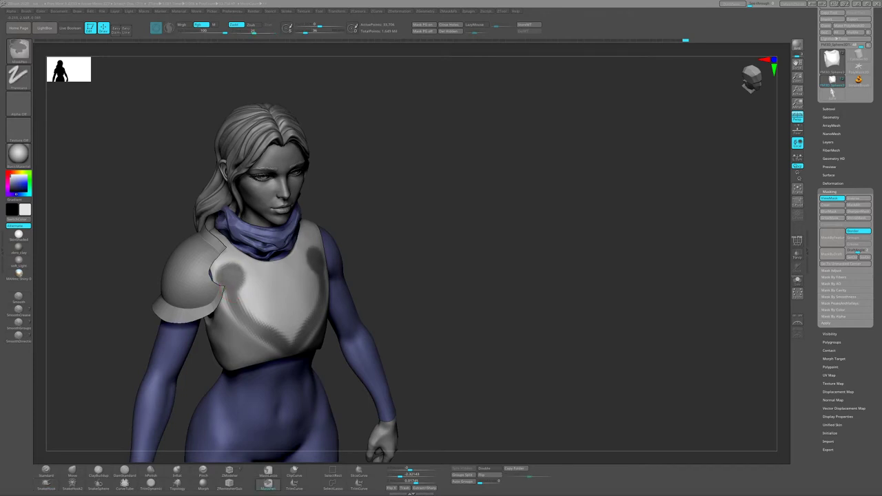
mouse_move(230, 288)
right_down()
mouse_move(262, 262)
mouse_move(269, 228)
mouse_move(276, 276)
mouse_move(280, 254)
mouse_move(345, 235)
mouse_move(486, 231)
right_up()
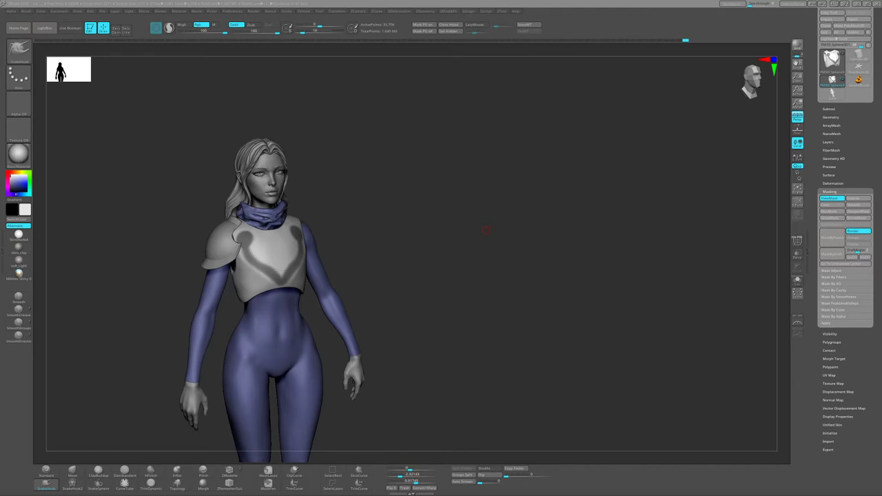
Invert the mask and push the heart band outward with Deformation > Inflate.
ctrl+right_drag(486, 230, 487, 193)
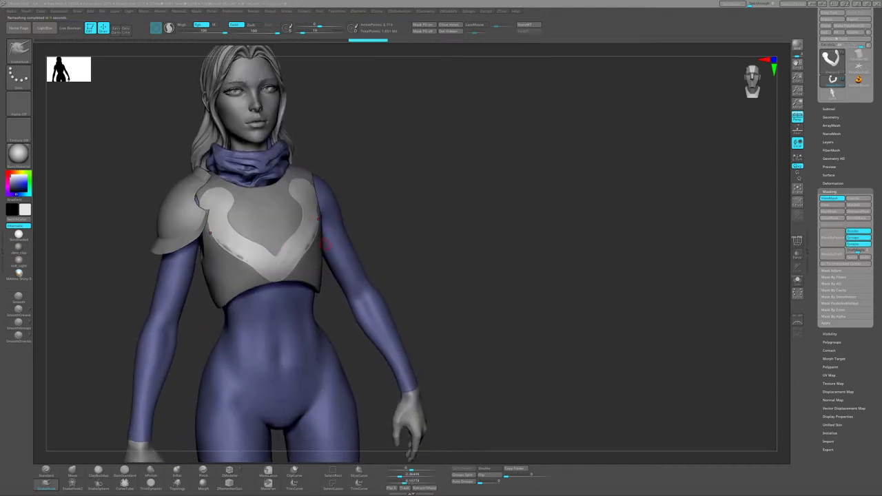
right_drag(336, 247, 313, 259)
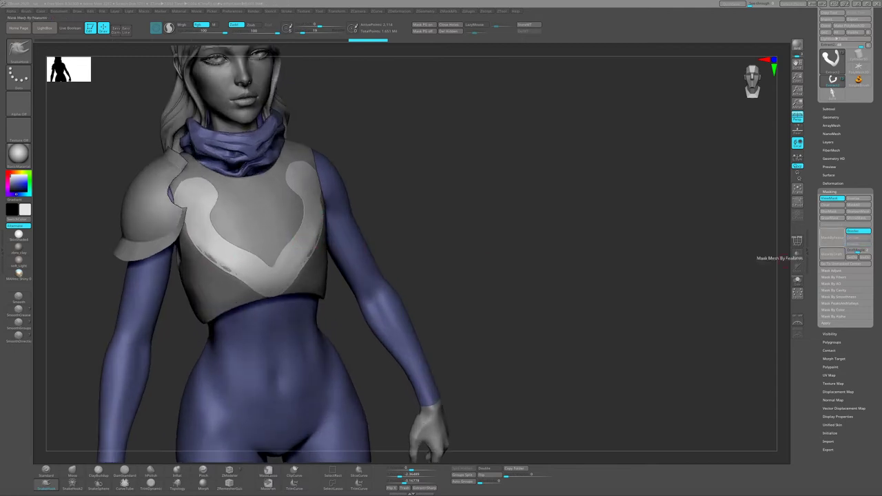
key(space)
ctrl+click(430, 258)
key(space)
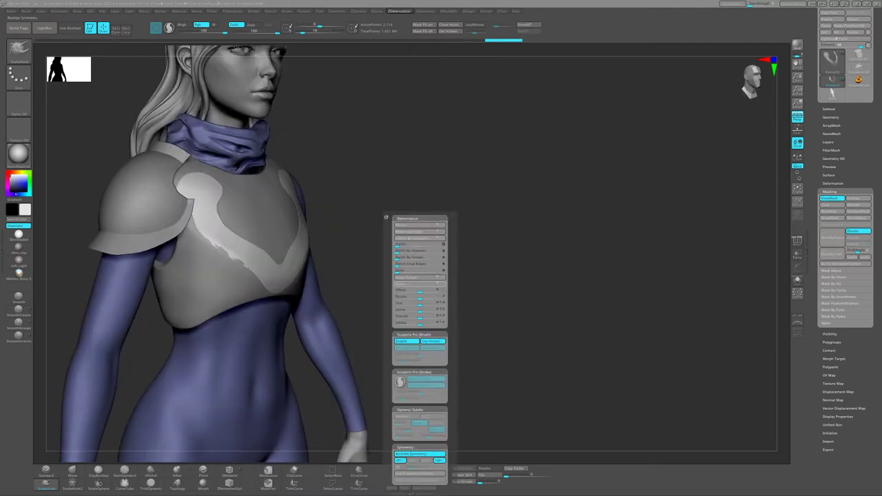
mouse_move(345, 228)
right_down()
mouse_move(318, 221)
mouse_move(299, 235)
mouse_move(324, 228)
mouse_move(297, 235)
mouse_move(304, 207)
mouse_move(324, 227)
mouse_move(296, 235)
mouse_move(287, 260)
mouse_move(268, 259)
mouse_move(327, 261)
right_up()
mouse_move(306, 216)
right_down()
mouse_move(338, 207)
mouse_move(331, 227)
mouse_move(351, 220)
mouse_move(235, 265)
mouse_move(275, 255)
mouse_move(289, 269)
mouse_move(237, 296)
mouse_move(290, 276)
mouse_move(302, 290)
mouse_move(228, 303)
mouse_move(269, 295)
mouse_move(270, 303)
right_up()
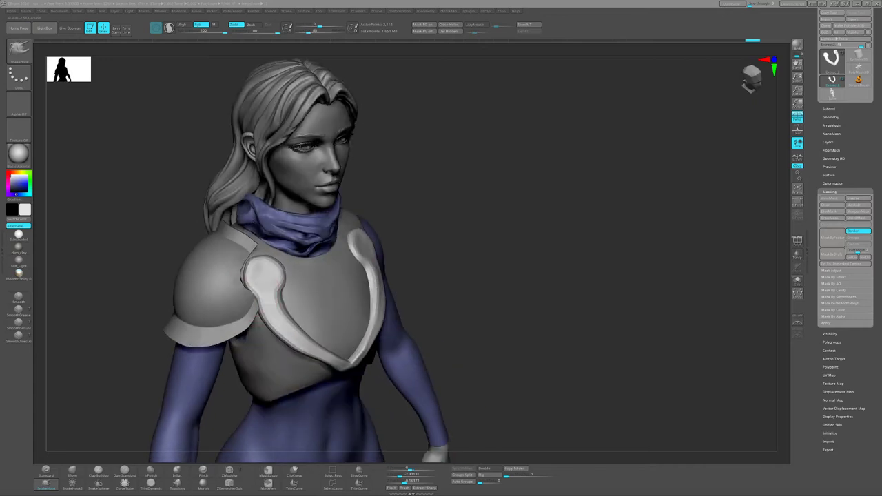
Flatten and crisp the heart trim with TrimDynamic, then select PM3D_Sphere3D1.
right_drag(255, 269, 313, 261)
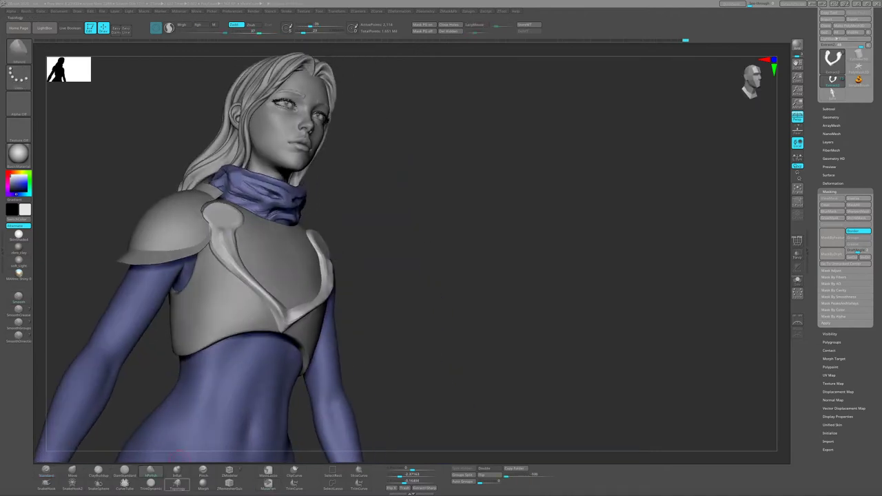
click(150, 484)
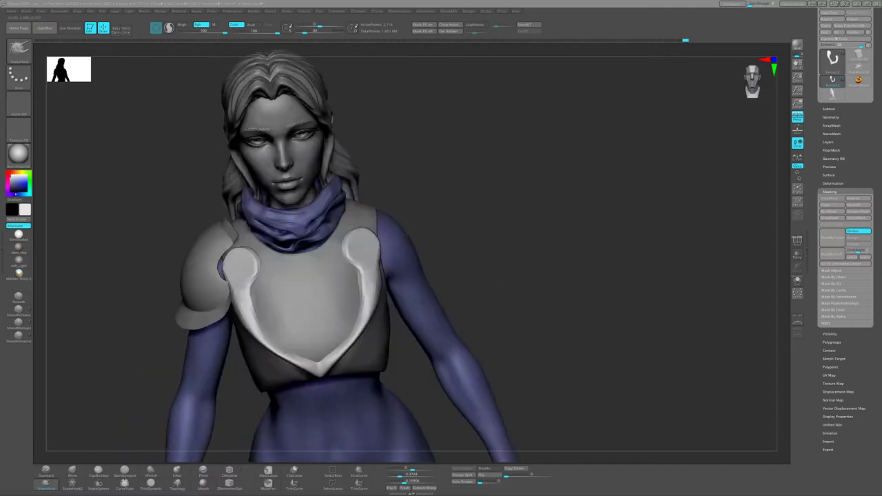
mouse_move(252, 254)
right_down()
mouse_move(273, 302)
mouse_move(255, 283)
mouse_move(251, 272)
mouse_move(285, 306)
mouse_move(256, 246)
mouse_move(262, 276)
mouse_move(246, 256)
mouse_move(274, 265)
mouse_move(296, 242)
mouse_move(272, 273)
mouse_move(260, 276)
mouse_move(280, 250)
mouse_move(295, 250)
mouse_move(312, 232)
mouse_move(287, 287)
mouse_move(333, 260)
right_up()
alt+click(281, 256)
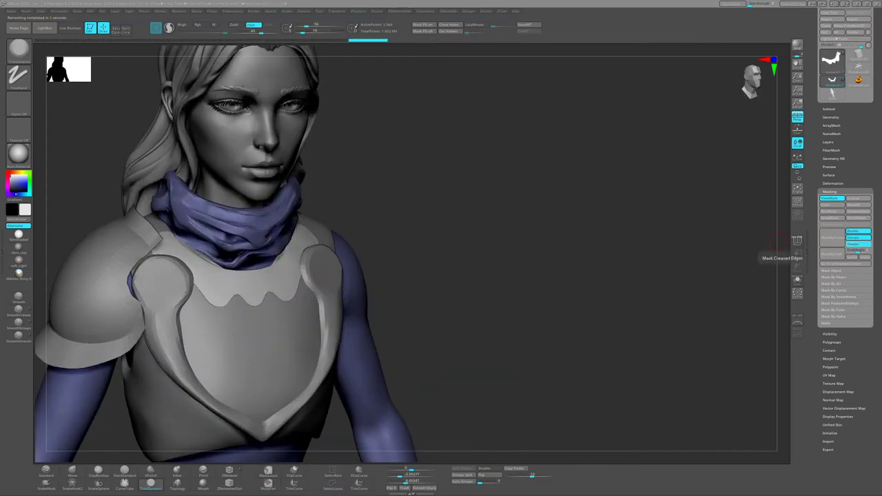
Build up the collar piece's bat-wing shape with the ClayBuildup brush.
key(space)
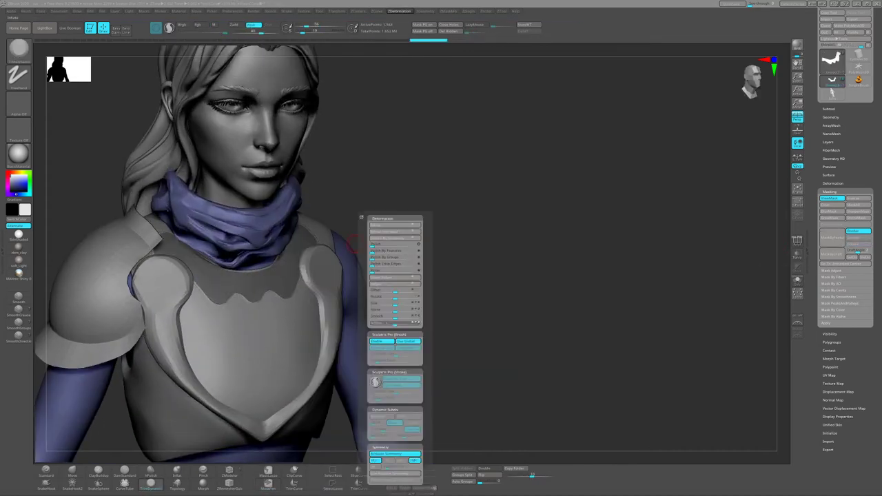
key(space)
right_drag(359, 246, 419, 199)
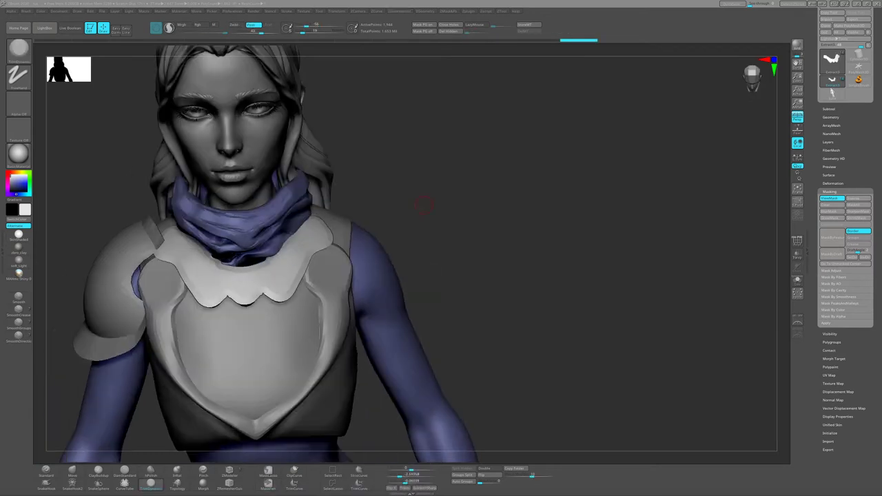
key(space)
key(space)
ctrl+right_drag(413, 276, 386, 318)
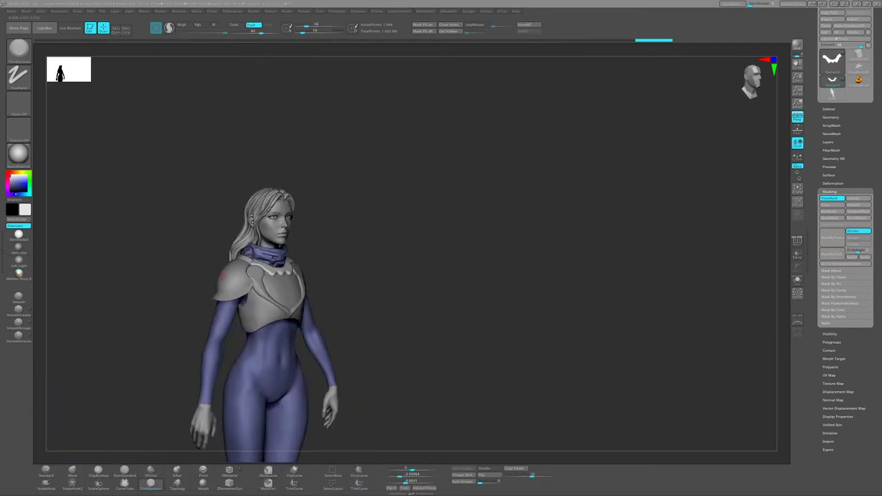
click(46, 483)
right_drag(276, 283, 313, 286)
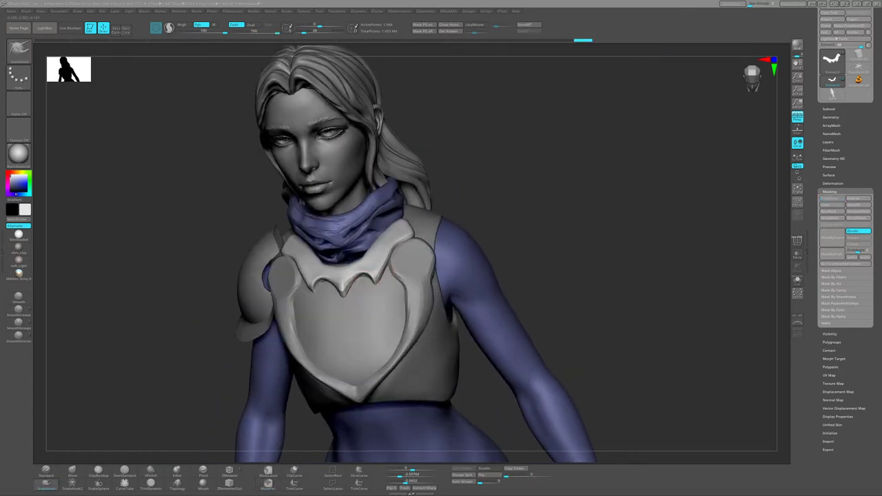
key(s)
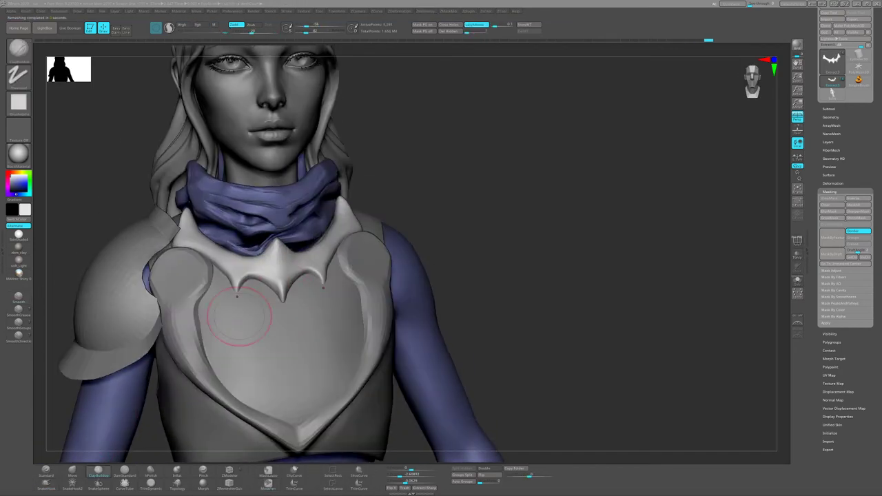
Carve sharp grooves with DamStandard and pull downward spikes with SnakeHook on the collar.
click(124, 475)
drag(524, 276, 381, 213)
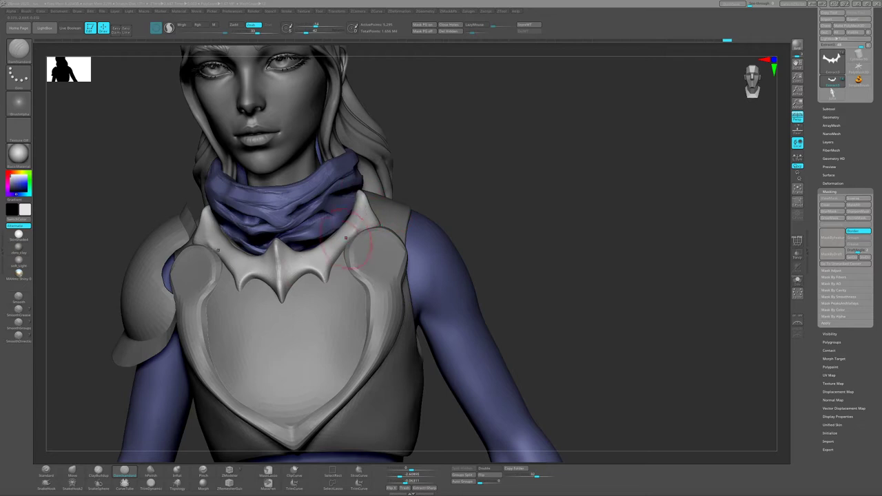
mouse_move(346, 238)
mouse_down()
mouse_move(235, 295)
mouse_move(205, 229)
mouse_move(376, 233)
mouse_up()
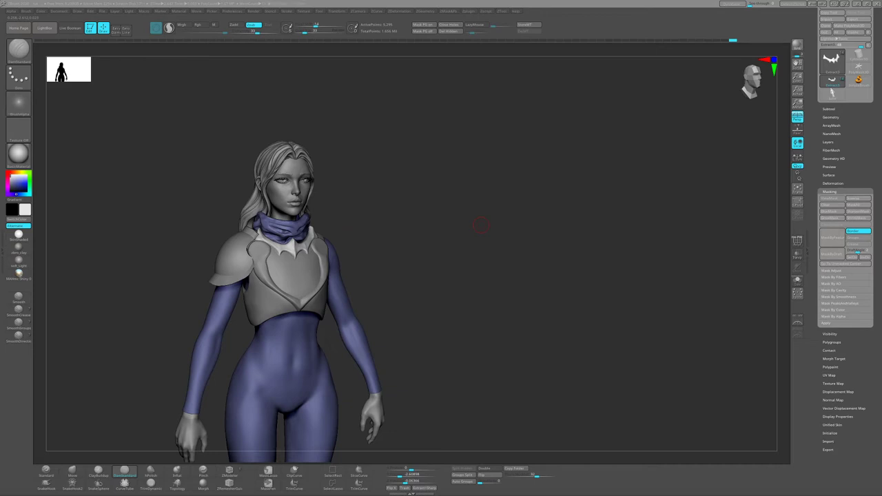
mouse_move(481, 225)
mouse_down()
mouse_move(482, 310)
mouse_move(345, 311)
mouse_up()
click(46, 483)
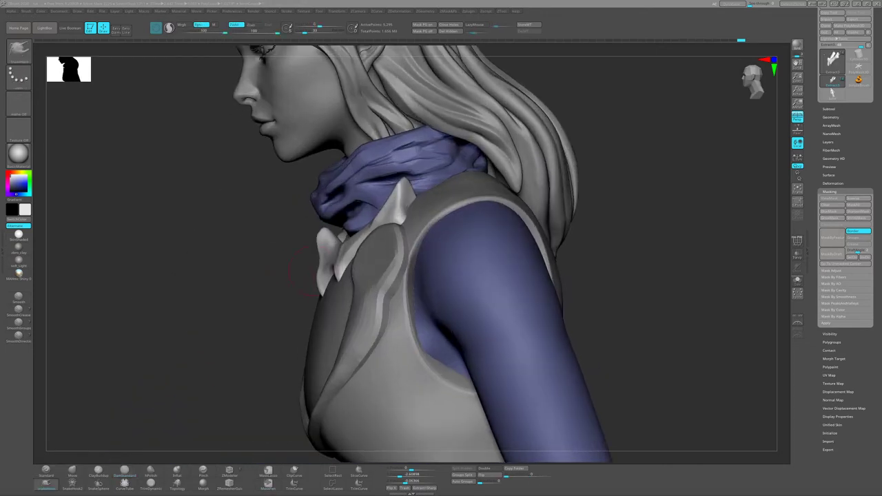
drag(621, 276, 592, 276)
drag(308, 266, 383, 279)
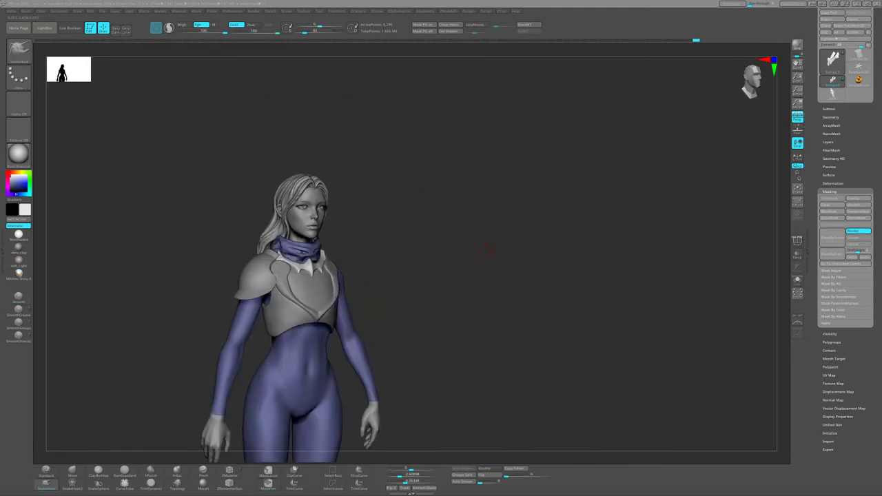
mouse_move(485, 253)
alt+mouse_down()
mouse_move(482, 206)
mouse_move(442, 221)
alt+mouse_up()
alt+click(270, 298)
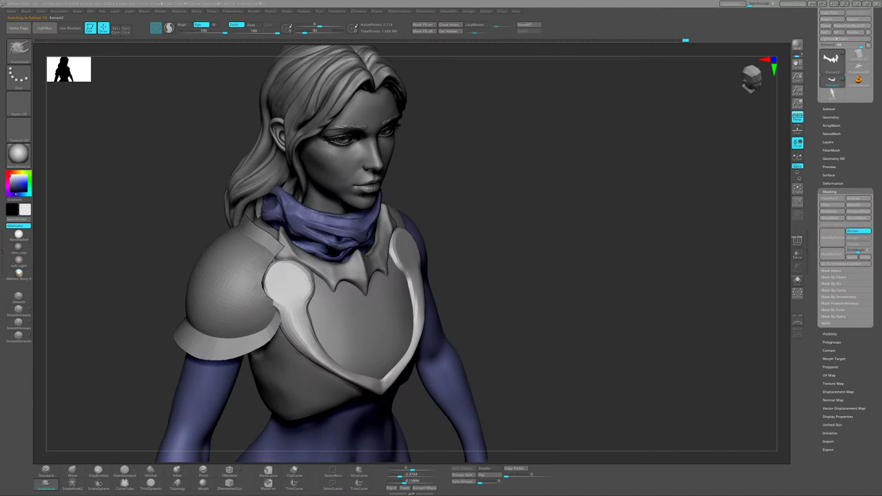
Tighten the heart trim's edges with the Pinch brush, checking from front and low angles.
drag(301, 265, 252, 246)
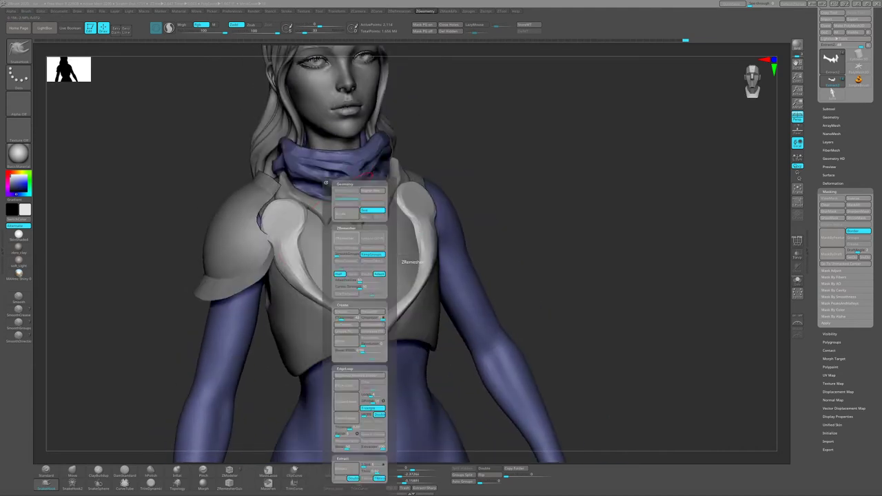
drag(264, 281, 228, 262)
click(203, 472)
drag(524, 290, 318, 302)
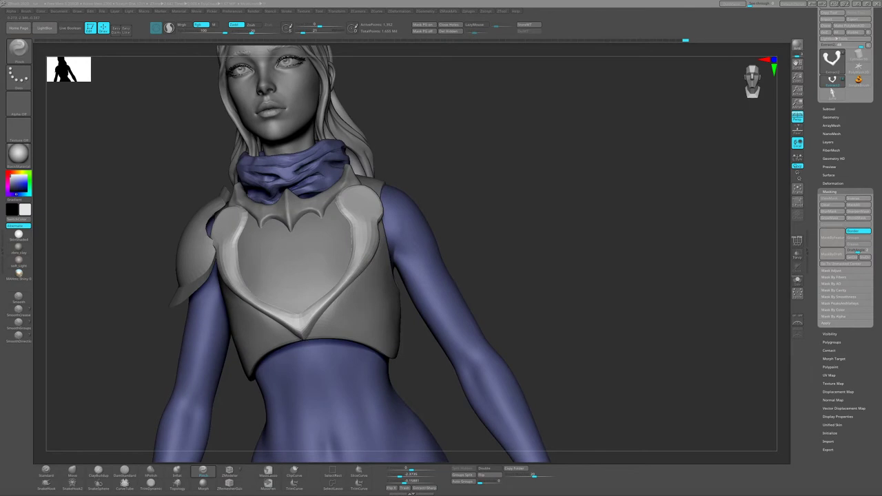
drag(104, 296, 338, 303)
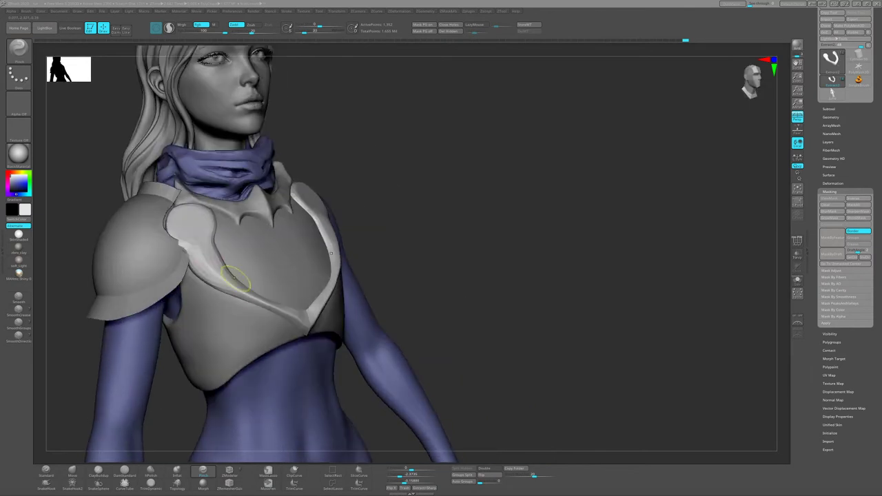
mouse_move(235, 278)
mouse_down()
mouse_move(340, 283)
mouse_move(361, 236)
mouse_move(234, 257)
mouse_move(342, 255)
mouse_move(306, 275)
mouse_move(490, 245)
mouse_move(256, 221)
mouse_up()
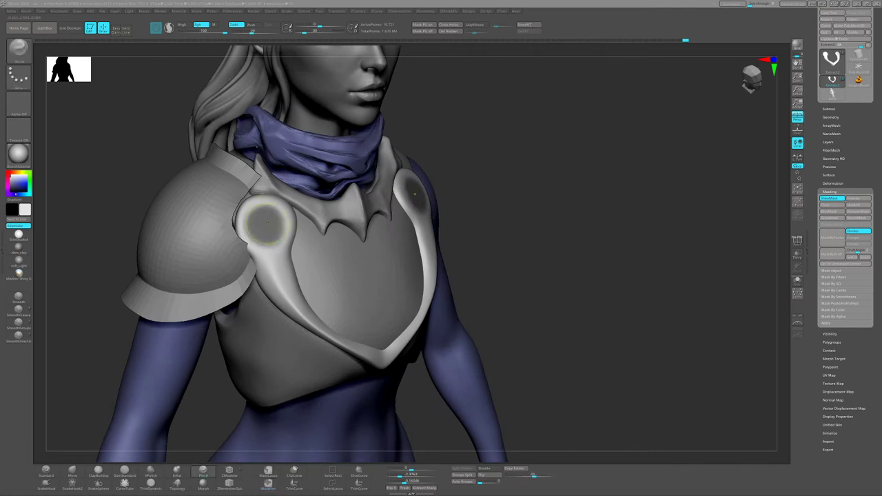
View the trim's shoulder ends from a low front angle with SnakeHook ready.
key(w)
mouse_move(266, 222)
right_down()
mouse_move(240, 233)
mouse_move(274, 235)
mouse_move(315, 276)
mouse_move(353, 285)
mouse_move(455, 281)
mouse_move(441, 248)
mouse_move(256, 276)
mouse_move(384, 295)
mouse_move(265, 283)
mouse_move(290, 262)
mouse_move(324, 268)
mouse_move(296, 227)
mouse_move(303, 235)
mouse_move(253, 275)
mouse_move(262, 267)
right_up()
key(f)
key(q)
key(b)
key(s)
key(h)
Pull the trim's shoulder ends into shape using Move Elastic, SnakeHook and MoveTopological.
key(b)
key(m)
key(e)
key(b)
key(s)
key(h)
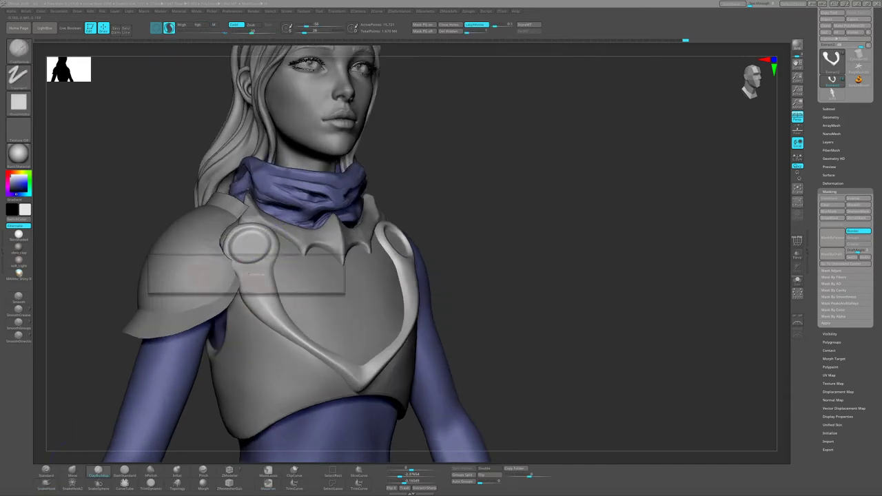
key(b)
key(m)
key(t)
mouse_move(187, 128)
right_down()
mouse_move(264, 264)
mouse_move(303, 275)
right_up()
Build up the raised ring bosses at the shoulder ends with ClayBuildup.
key(b)
key(c)
key(b)
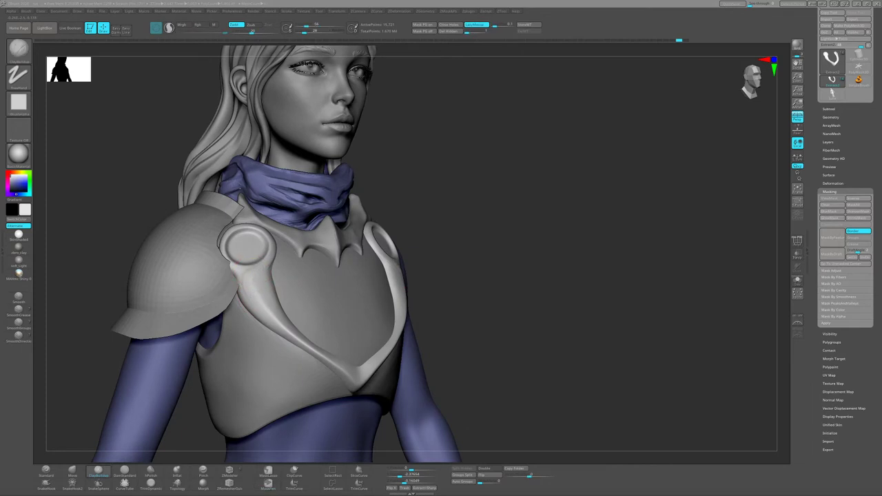
key(ctrl)
mouse_move(265, 276)
right_down()
mouse_move(243, 262)
mouse_move(311, 276)
right_up()
key(f)
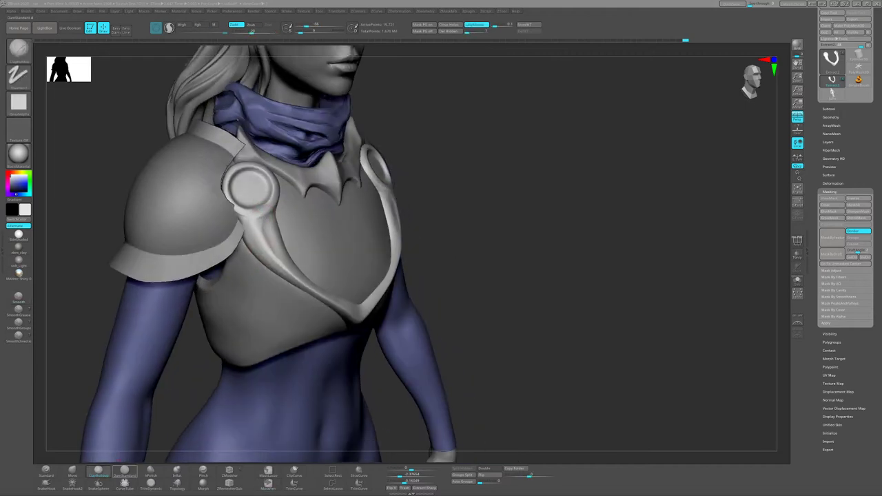
key(b)
key(d)
key(s)
mouse_move(248, 227)
right_down()
mouse_move(273, 221)
mouse_move(255, 202)
right_up()
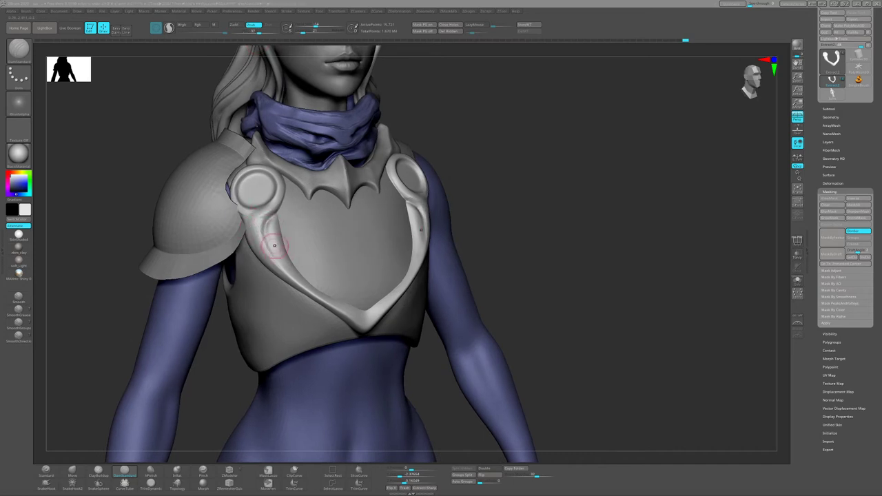
Carve curling grooves below the shoulder rings with DamStandard.
mouse_move(274, 246)
right_down()
mouse_move(288, 219)
mouse_move(270, 230)
mouse_move(267, 195)
mouse_move(279, 209)
mouse_move(268, 210)
right_up()
key(ctrl)
mouse_move(284, 246)
right_down()
mouse_move(272, 178)
mouse_move(256, 173)
mouse_move(266, 234)
mouse_move(283, 245)
right_up()
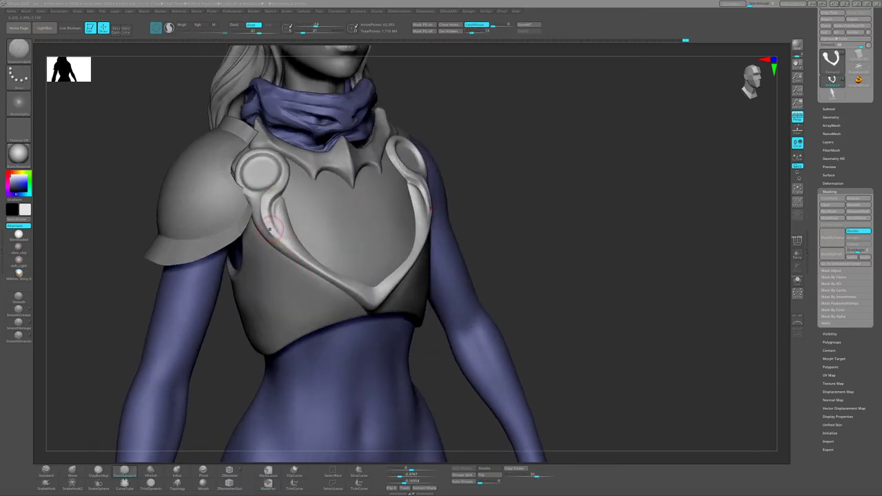
key(1)
mouse_move(283, 244)
right_down()
mouse_move(252, 213)
mouse_move(310, 214)
mouse_move(315, 231)
mouse_move(318, 215)
mouse_move(301, 237)
mouse_move(262, 227)
mouse_move(295, 218)
mouse_move(305, 252)
mouse_move(304, 235)
mouse_move(331, 255)
mouse_move(273, 219)
mouse_move(295, 232)
mouse_move(283, 206)
mouse_move(254, 210)
mouse_move(262, 217)
mouse_move(263, 203)
mouse_move(252, 214)
mouse_move(269, 220)
mouse_move(274, 256)
right_up()
Shape the curls with ClayBuildup and the Move brush at an adjusted size.
click(99, 471)
key(b)
key(m)
key(v)
key(s)
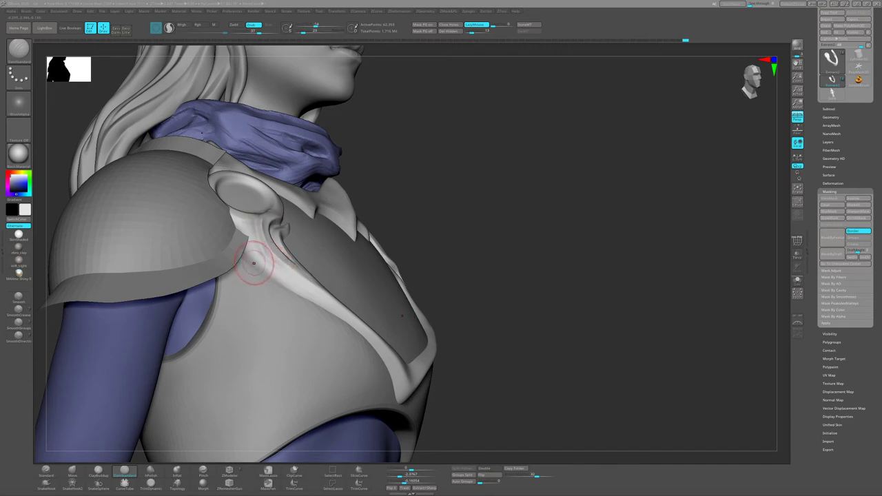
Turn the heart trim to a frontal view and Solo the trim subtool.
right_drag(275, 271, 250, 233)
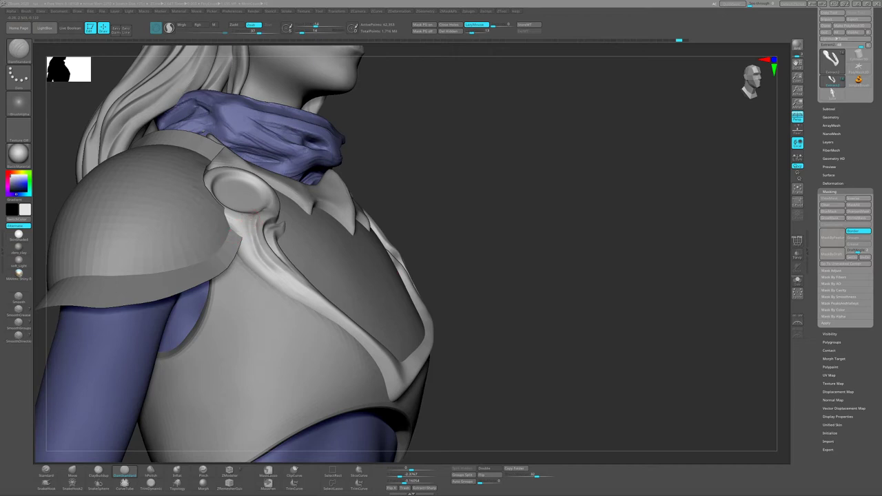
mouse_move(254, 212)
right_down()
mouse_move(327, 274)
mouse_move(237, 226)
mouse_move(256, 187)
mouse_move(278, 188)
right_up()
mouse_move(246, 217)
right_down()
mouse_move(256, 187)
mouse_move(295, 217)
mouse_move(256, 197)
mouse_move(295, 197)
mouse_move(252, 166)
mouse_move(765, 256)
right_up()
click(798, 280)
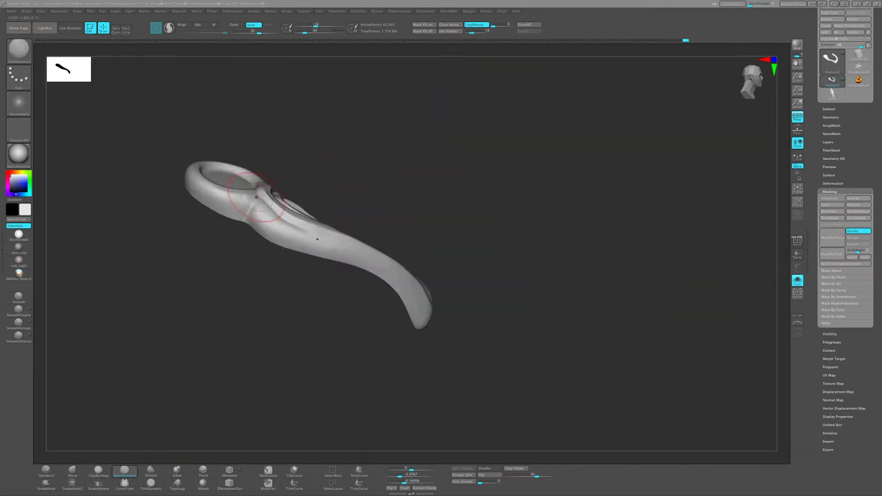
Turn Solo off and frame the chest plate's side up close.
right_drag(256, 197, 285, 226)
click(798, 279)
mouse_move(256, 186)
right_down()
mouse_move(291, 246)
mouse_move(309, 235)
right_up()
alt+right_drag(340, 271, 303, 229)
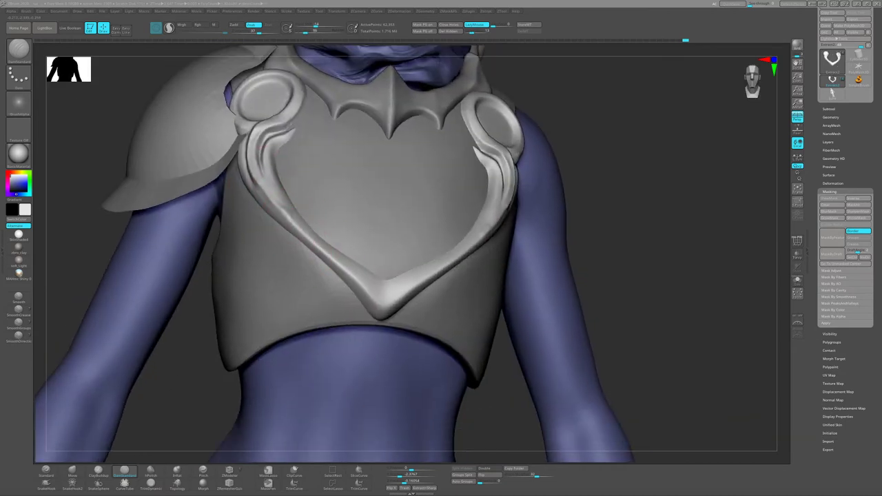
mouse_move(544, 283)
alt+right_down()
mouse_move(486, 231)
mouse_move(324, 259)
mouse_move(326, 207)
alt+right_up()
mouse_move(552, 275)
right_down()
mouse_move(524, 275)
mouse_move(551, 275)
right_up()
right_drag(386, 234, 372, 222)
mouse_move(331, 269)
ctrl+right_down()
mouse_move(351, 251)
mouse_move(333, 249)
ctrl+right_up()
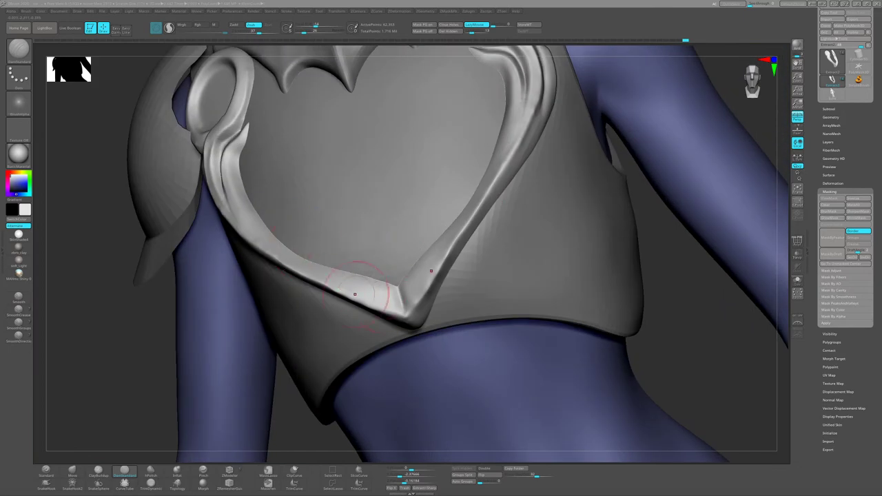
mouse_move(355, 295)
right_down()
mouse_move(339, 262)
mouse_move(349, 256)
mouse_move(324, 265)
mouse_move(338, 261)
right_up()
Check the trim's PolyFrame wireframe, then shape the lower tip with SnakeHook.
key(shift+f)
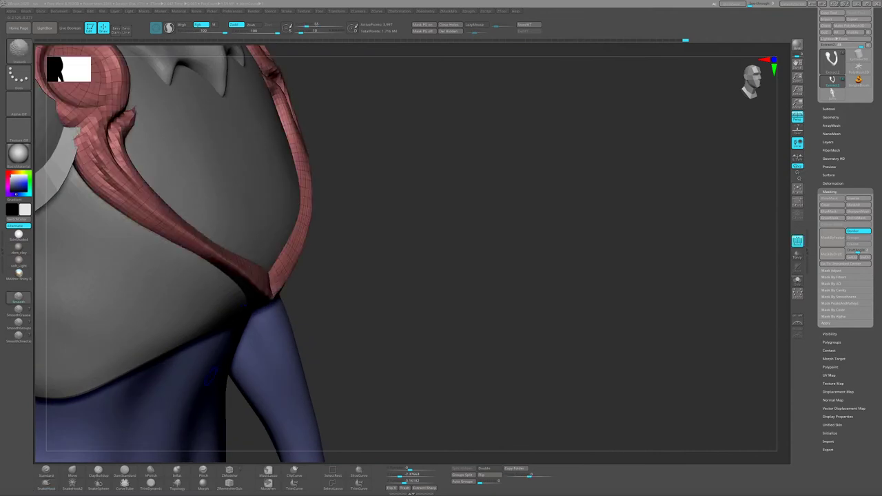
key(b)
key(s)
key(h)
key(shift+f)
right_drag(157, 452, 299, 261)
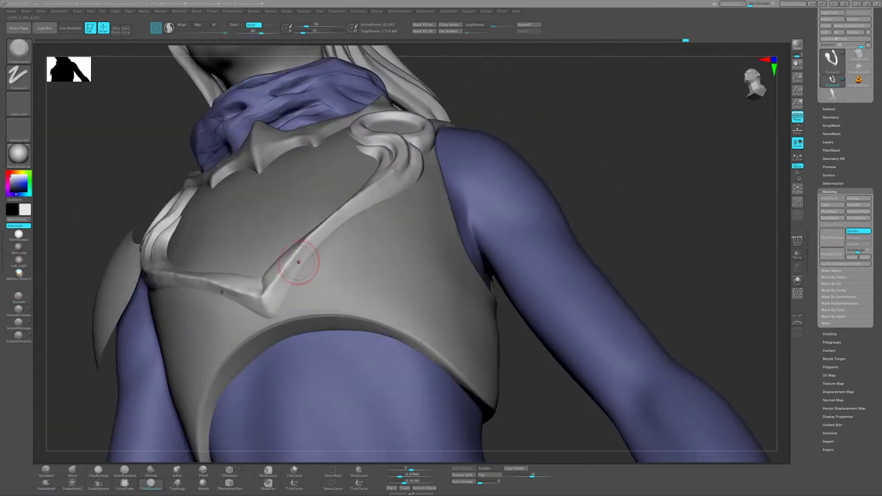
mouse_move(393, 188)
right_down()
mouse_move(305, 227)
mouse_move(317, 227)
mouse_move(277, 262)
mouse_move(296, 270)
mouse_move(318, 229)
mouse_move(275, 233)
mouse_move(293, 259)
mouse_move(283, 235)
mouse_move(288, 240)
right_up()
Flatten the trim's edges into clean planes with TrimDynamic.
key(b)
key(t)
key(d)
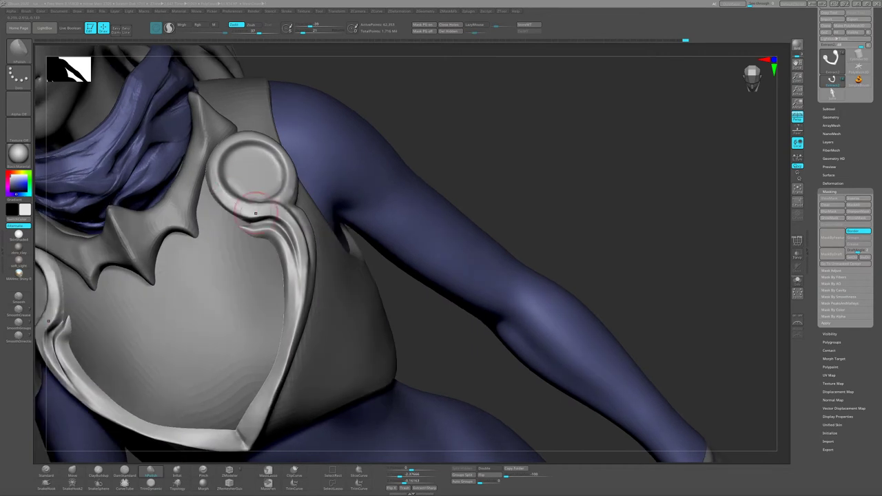
mouse_move(265, 206)
right_down()
mouse_move(222, 182)
mouse_move(238, 214)
mouse_move(278, 222)
mouse_move(262, 207)
mouse_move(289, 220)
mouse_move(231, 162)
right_up()
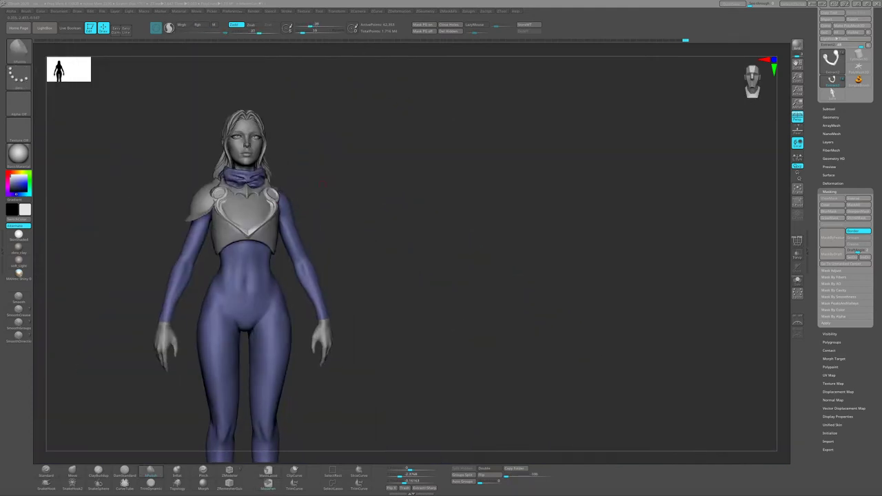
Refine the trim's curled grooves and edges, alternating SnakeHook and DamStandard.
mouse_move(307, 253)
mouse_down()
mouse_move(293, 264)
mouse_move(273, 243)
mouse_up()
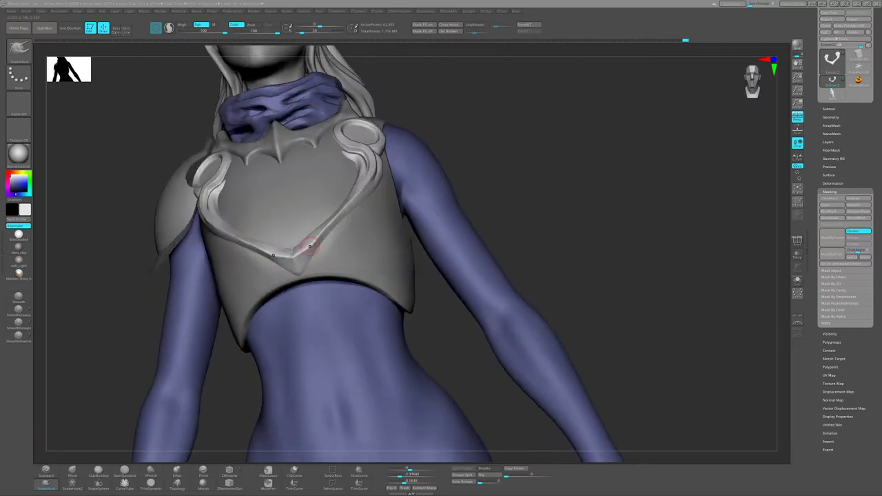
mouse_move(273, 243)
right_down()
mouse_move(298, 253)
mouse_move(293, 262)
right_up()
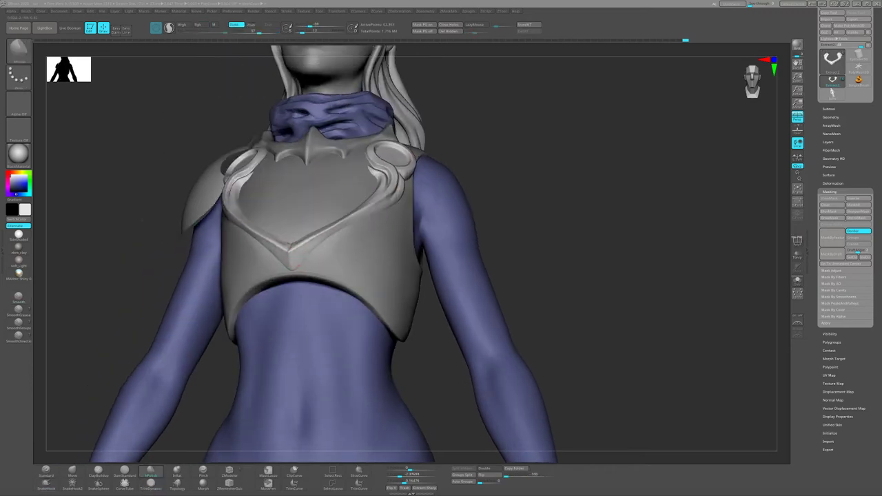
mouse_move(296, 273)
right_down()
mouse_move(294, 248)
mouse_move(317, 256)
mouse_move(326, 243)
mouse_move(337, 257)
mouse_move(356, 220)
mouse_move(372, 218)
mouse_move(358, 200)
mouse_move(324, 193)
mouse_move(285, 204)
mouse_move(296, 220)
mouse_move(305, 187)
mouse_move(298, 228)
mouse_move(310, 207)
mouse_move(328, 217)
right_up()
key(b)
key(s)
key(h)
key(b)
key(d)
key(s)
mouse_move(419, 212)
right_down()
mouse_move(227, 197)
mouse_move(232, 223)
mouse_move(234, 207)
mouse_move(241, 225)
mouse_move(280, 255)
mouse_move(479, 255)
mouse_move(305, 266)
mouse_move(334, 260)
mouse_move(324, 238)
right_up()
Polish the trim's hard edges with hPolish, checking from profile and front views.
click(150, 474)
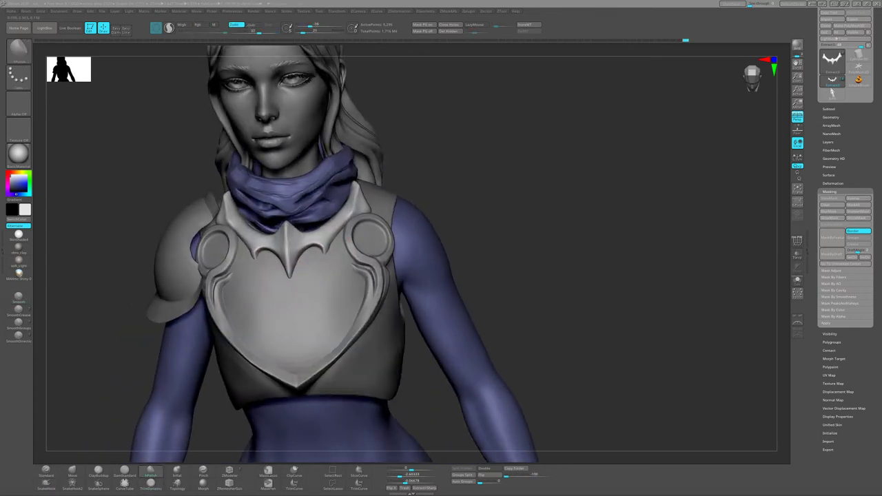
mouse_move(358, 276)
right_down()
mouse_move(303, 276)
mouse_move(303, 267)
mouse_move(252, 274)
mouse_move(295, 266)
mouse_move(290, 242)
mouse_move(272, 244)
right_up()
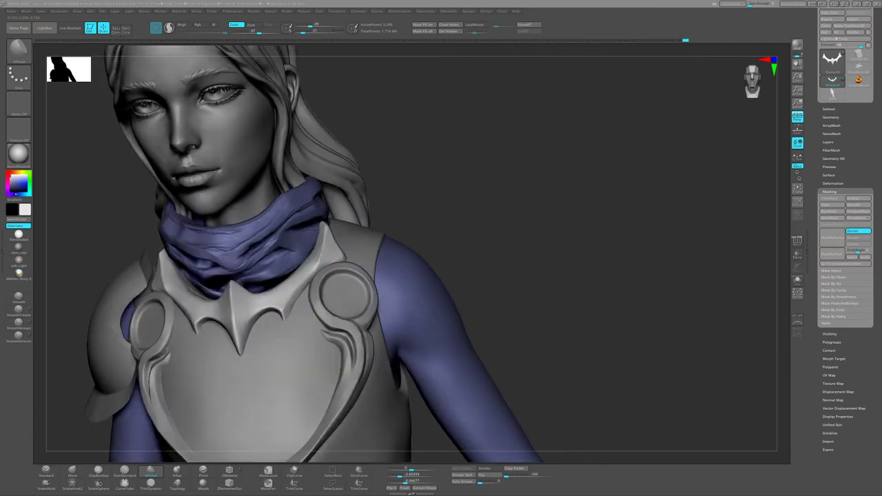
mouse_move(331, 260)
right_down()
mouse_move(311, 256)
mouse_move(359, 276)
right_up()
mouse_move(276, 303)
right_down()
mouse_move(245, 330)
mouse_move(262, 324)
right_up()
mouse_move(292, 296)
right_down()
mouse_move(317, 286)
mouse_move(324, 293)
right_up()
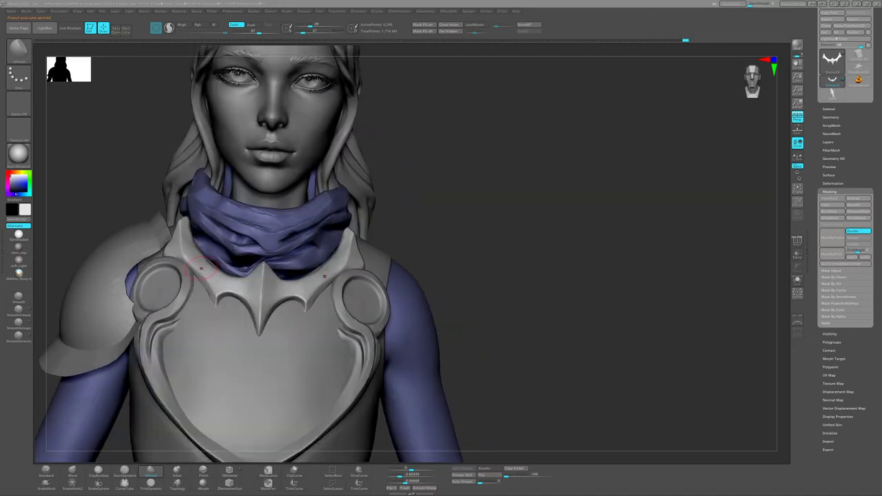
mouse_move(201, 268)
right_down()
mouse_move(173, 270)
mouse_move(207, 272)
right_up()
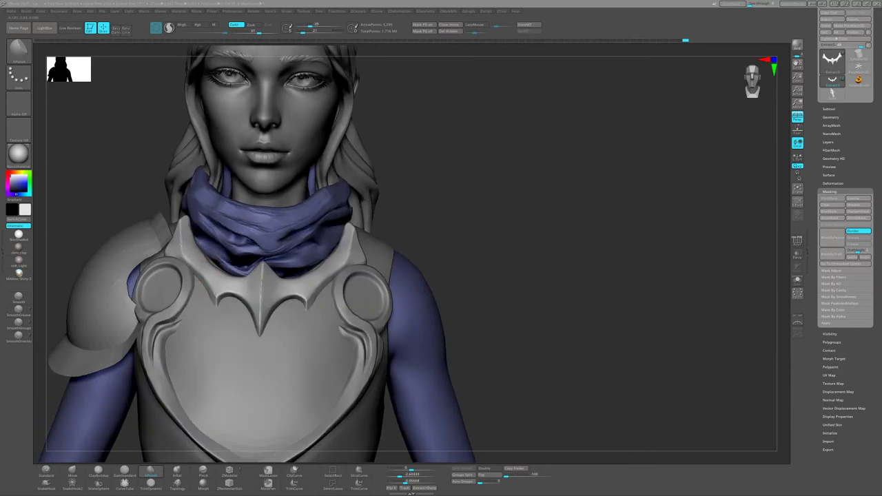
mouse_move(276, 289)
right_down()
mouse_move(248, 290)
mouse_move(227, 273)
mouse_move(255, 276)
mouse_move(234, 279)
mouse_move(227, 262)
mouse_move(207, 269)
right_up()
Pull edges with SnakeHook, then select the PM3D_Sphere3D1 shoulder pad subtool.
click(46, 486)
mouse_move(305, 219)
right_down()
mouse_move(311, 301)
mouse_move(47, 456)
right_up()
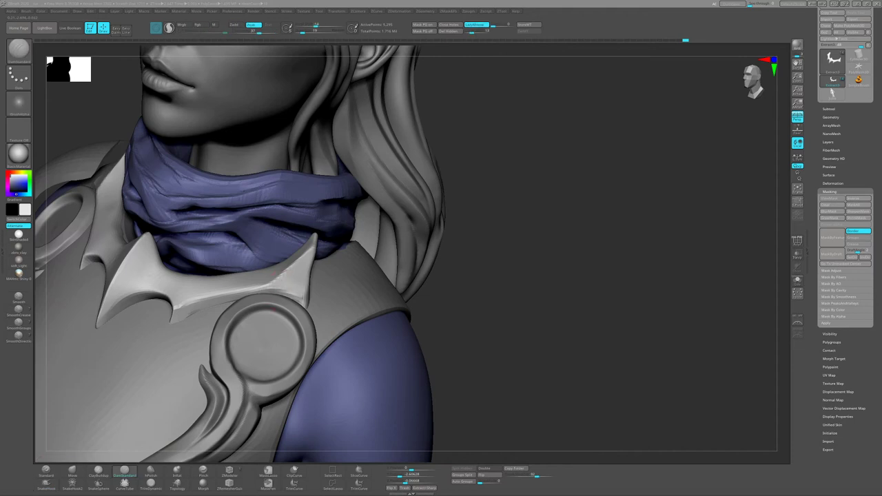
mouse_move(289, 303)
right_down()
mouse_move(317, 293)
mouse_move(276, 284)
mouse_move(316, 275)
mouse_move(296, 257)
mouse_move(319, 268)
mouse_move(269, 279)
mouse_move(309, 261)
mouse_move(378, 267)
right_up()
mouse_move(319, 264)
ctrl+right_down()
mouse_move(183, 291)
mouse_move(286, 297)
mouse_move(241, 291)
mouse_move(262, 284)
mouse_move(266, 296)
mouse_move(276, 293)
mouse_move(296, 237)
mouse_move(352, 243)
ctrl+right_up()
key(f)
alt+click(262, 284)
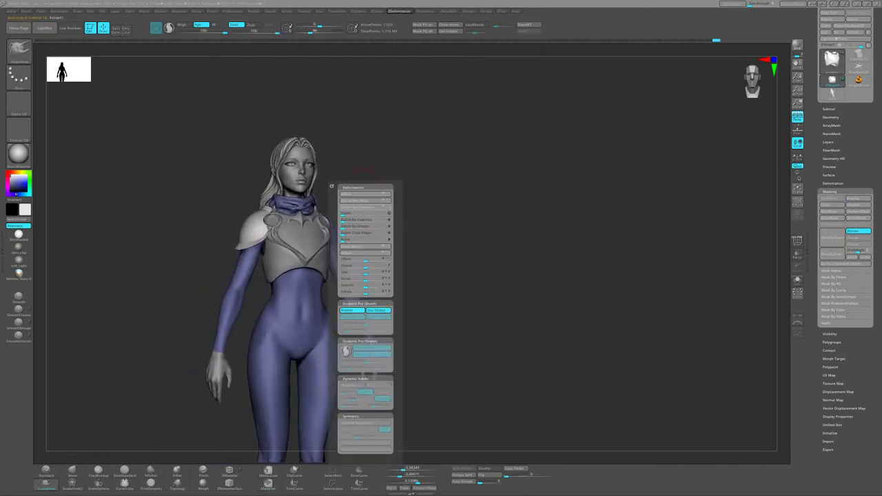
Close Deformation and orbit the figure back to front to inspect the armor.
right_drag(433, 235, 417, 231)
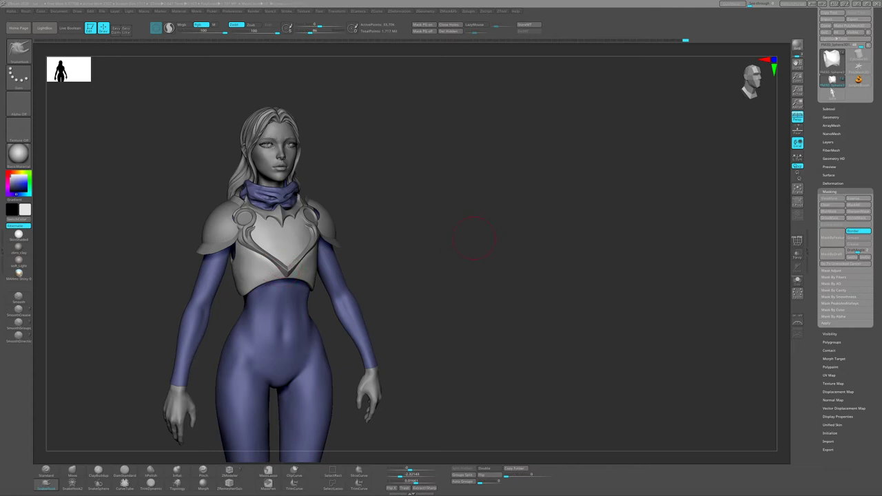
right_drag(474, 238, 413, 234)
key(f)
mouse_move(345, 262)
ctrl+right_down()
mouse_move(191, 246)
mouse_move(182, 227)
ctrl+right_up()
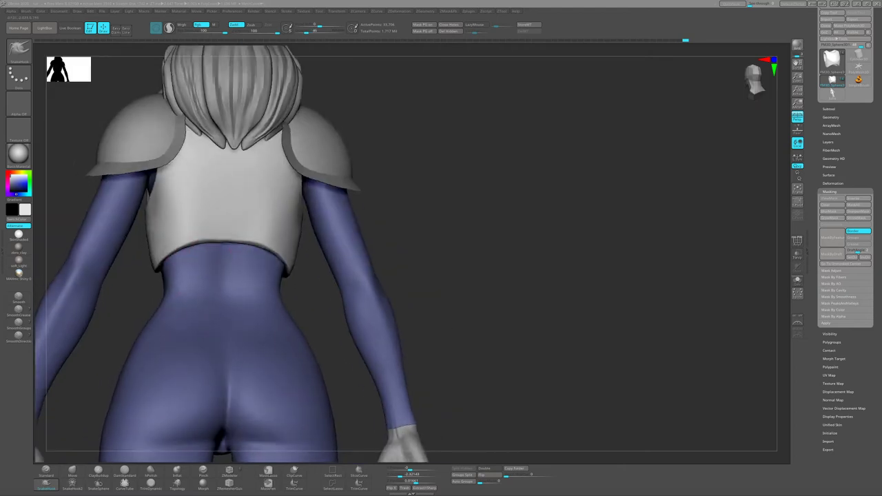
key(f)
right_drag(413, 248, 207, 248)
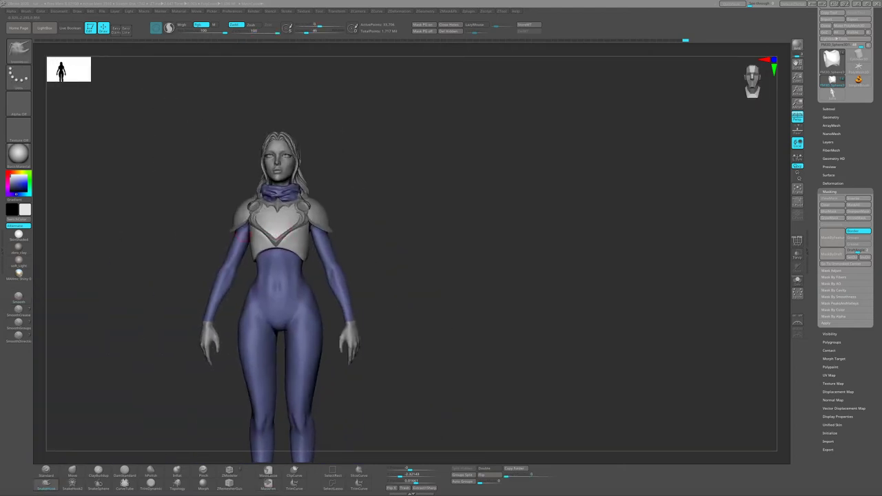
ctrl+right_drag(345, 262, 289, 255)
Select the PM3D_Ring3D1 ring trim subtool and save the project.
right_drag(414, 248, 207, 248)
mouse_move(345, 262)
ctrl+right_down()
mouse_move(324, 248)
mouse_move(344, 220)
mouse_move(393, 193)
mouse_move(400, 173)
mouse_move(322, 244)
mouse_move(235, 265)
mouse_move(249, 207)
mouse_move(275, 255)
mouse_move(296, 262)
mouse_move(253, 260)
mouse_move(197, 237)
mouse_move(197, 256)
mouse_move(189, 234)
mouse_move(193, 249)
ctrl+right_up()
alt+click(338, 238)
key(ctrl+s)
Smooth the trim with hPolish, then pull its edges with SnakeHook.
key(b)
key(h)
key(p)
right_drag(193, 311, 278, 276)
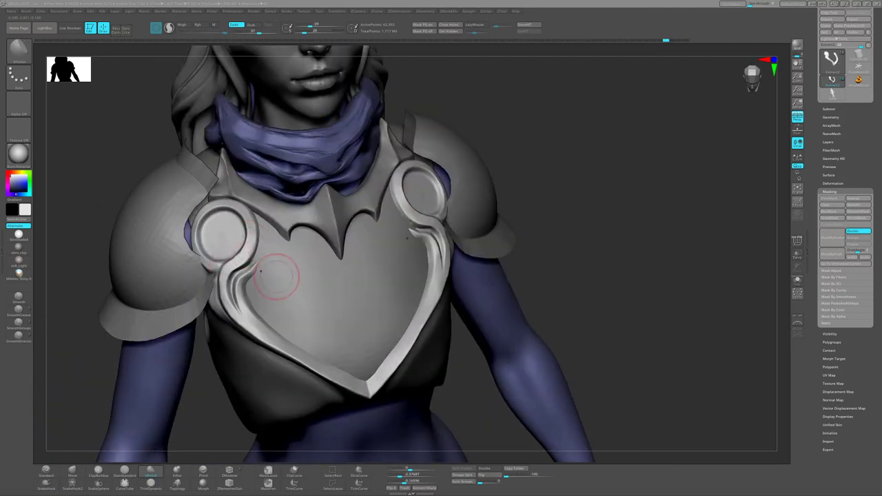
mouse_move(211, 242)
right_down()
mouse_move(277, 249)
mouse_move(483, 223)
mouse_move(263, 246)
mouse_move(276, 222)
mouse_move(271, 256)
mouse_move(265, 220)
mouse_move(283, 169)
right_up()
key(b)
key(s)
key(h)
key(f)
Carve petal grooves with DamStandard and draw the tips outward with SnakeHook.
key(b)
key(d)
key(s)
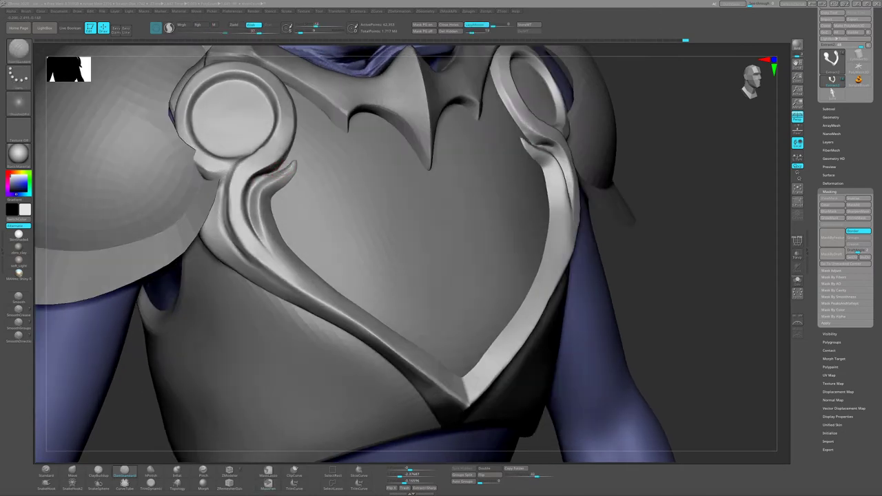
right_drag(255, 231, 276, 202)
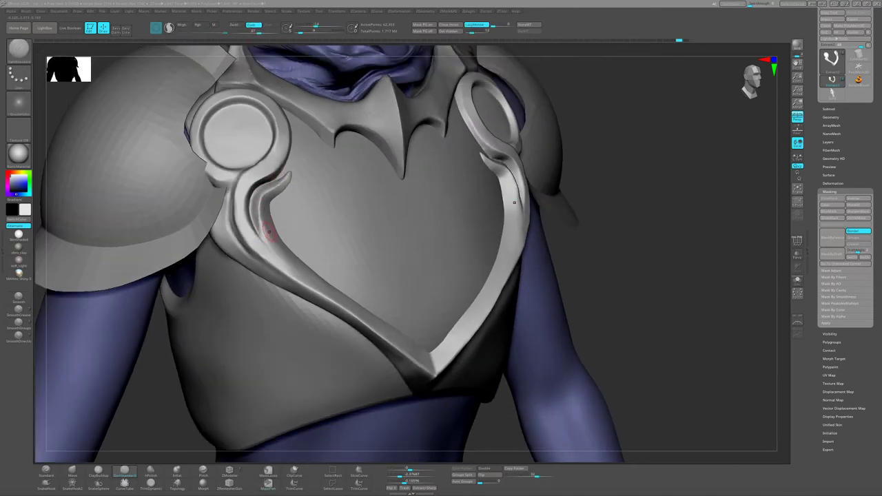
mouse_move(254, 247)
right_down()
mouse_move(261, 210)
mouse_move(282, 203)
mouse_move(289, 214)
mouse_move(280, 196)
right_up()
key(b)
key(s)
key(h)
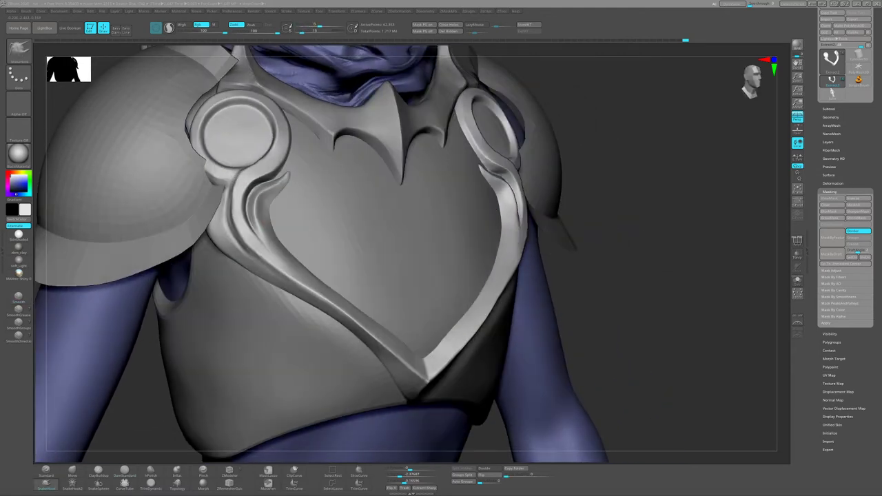
right_drag(274, 227, 290, 224)
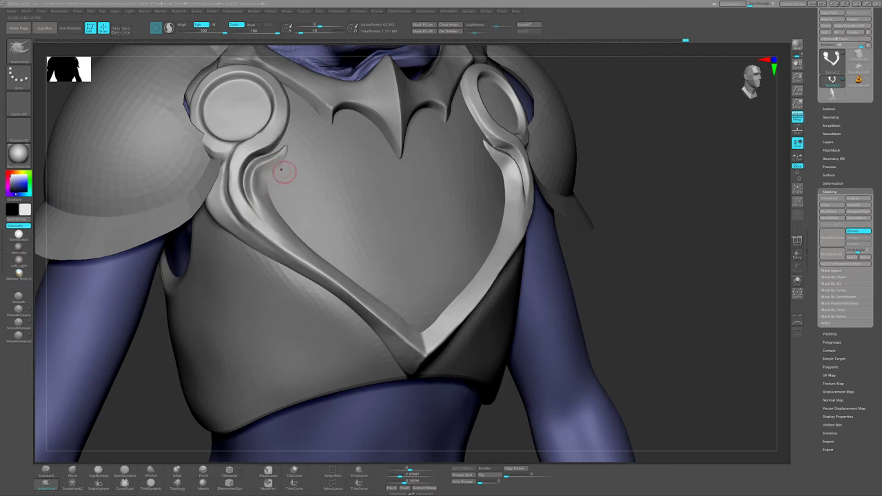
mouse_move(325, 254)
right_down()
mouse_move(262, 191)
mouse_move(262, 177)
mouse_move(263, 193)
mouse_move(235, 194)
mouse_move(272, 198)
mouse_move(273, 207)
mouse_move(256, 187)
mouse_move(244, 199)
right_up()
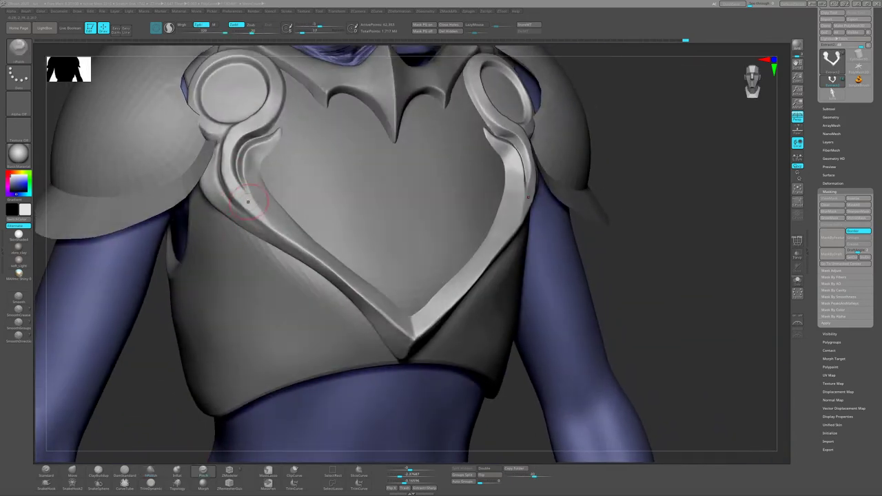
mouse_move(246, 200)
right_down()
mouse_move(255, 196)
mouse_move(235, 193)
mouse_move(214, 157)
mouse_move(228, 185)
mouse_move(217, 173)
right_up()
click(46, 483)
Deepen the grooves with DamStandard and inspect the shoulder ornament in Solo.
key(b)
key(d)
key(s)
mouse_move(249, 235)
right_down()
mouse_move(223, 200)
mouse_move(290, 173)
right_up()
mouse_move(258, 230)
right_down()
mouse_move(250, 181)
mouse_move(263, 218)
mouse_move(317, 228)
right_up()
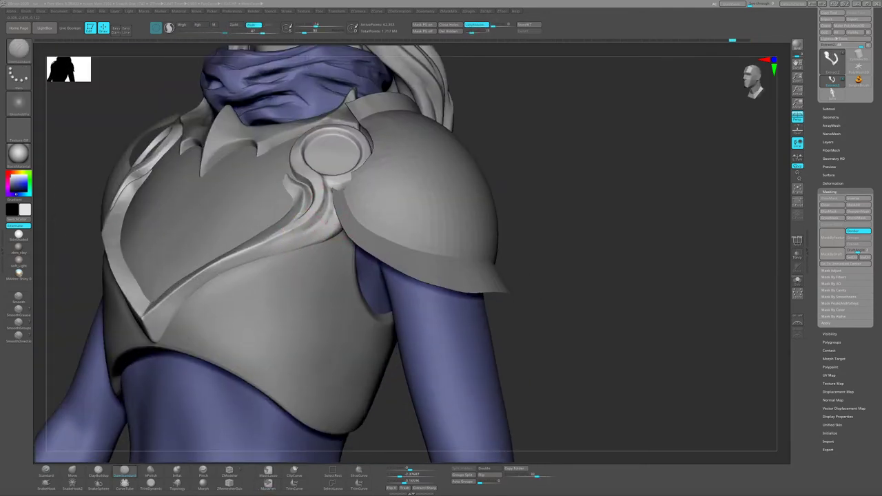
right_drag(284, 253, 303, 249)
click(798, 281)
right_drag(414, 276, 441, 269)
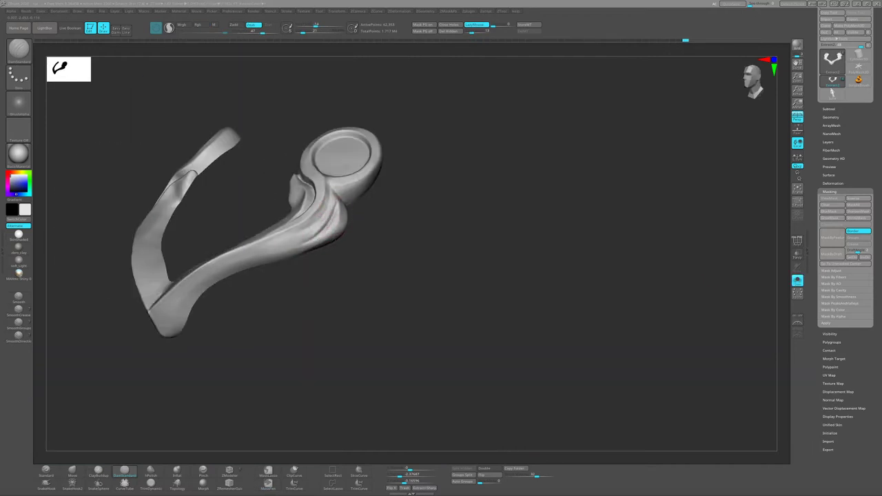
right_drag(262, 275, 282, 269)
click(797, 280)
Sharpen the trim edges with Pinch and hPolish, checking the trim in Solo.
click(203, 471)
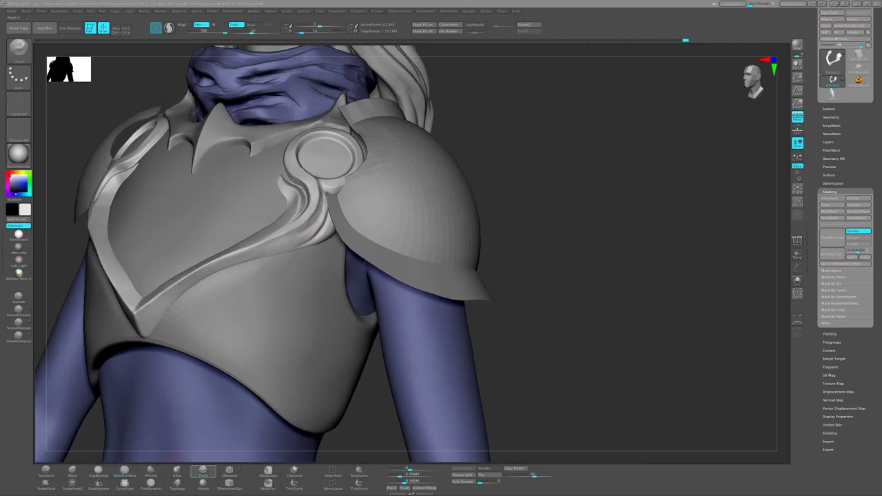
right_drag(311, 224, 290, 234)
click(150, 472)
mouse_move(206, 290)
right_down()
mouse_move(234, 261)
mouse_move(166, 300)
mouse_move(153, 336)
mouse_move(158, 309)
mouse_move(413, 261)
mouse_move(324, 220)
mouse_move(347, 204)
mouse_move(184, 433)
mouse_move(131, 455)
right_up()
click(798, 281)
click(798, 280)
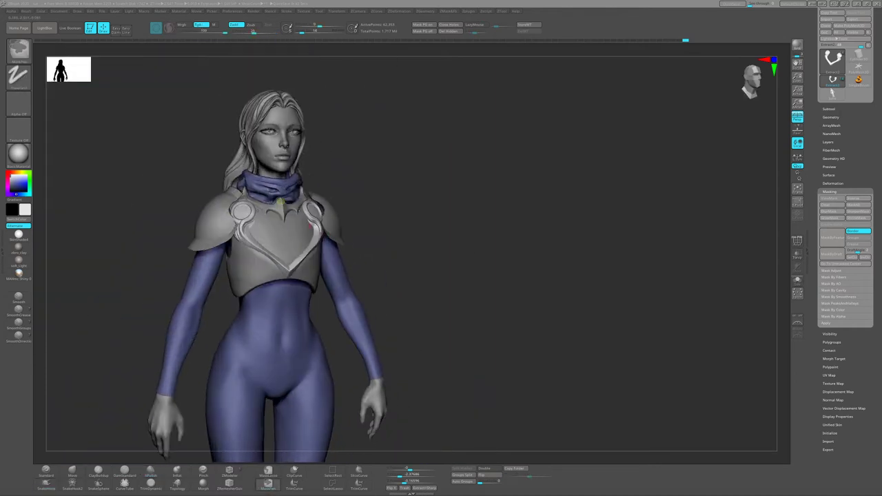
Select the Extract3 vest subtool and view the chest and collar frontally.
alt+click(275, 199)
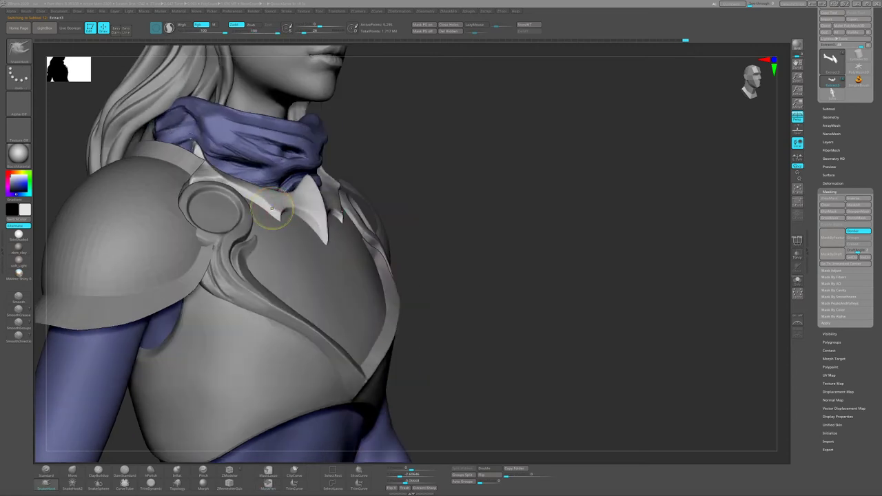
mouse_move(272, 208)
right_down()
mouse_move(303, 208)
mouse_move(308, 238)
mouse_move(335, 255)
mouse_move(387, 238)
right_up()
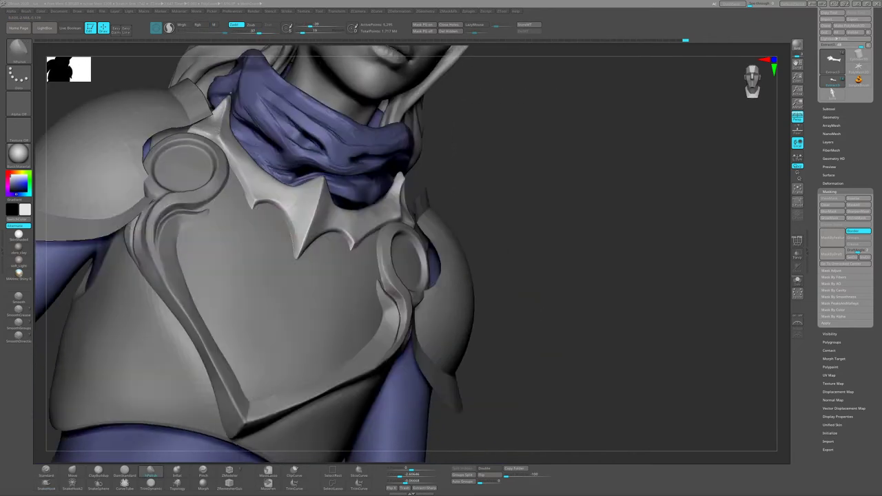
right_drag(291, 228, 324, 231)
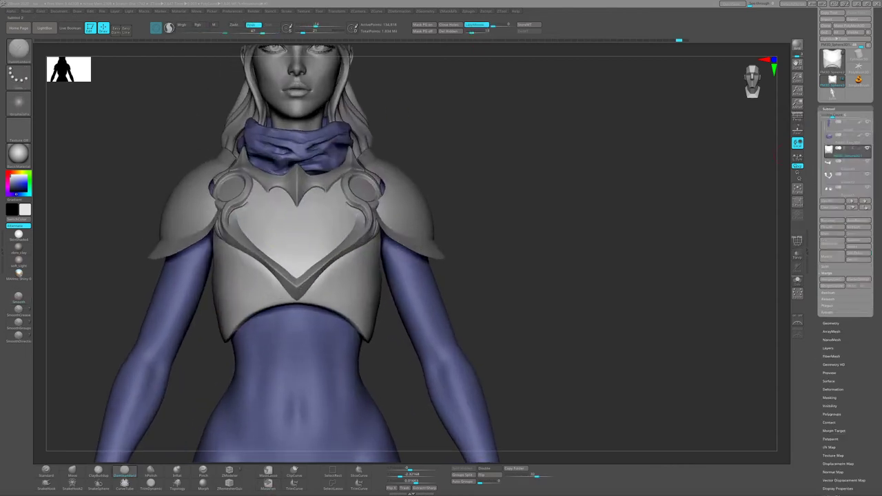
Stroke down the chest plate centre, then switch brushes with B, S, T.
drag(297, 211, 296, 278)
key(b)
key(s)
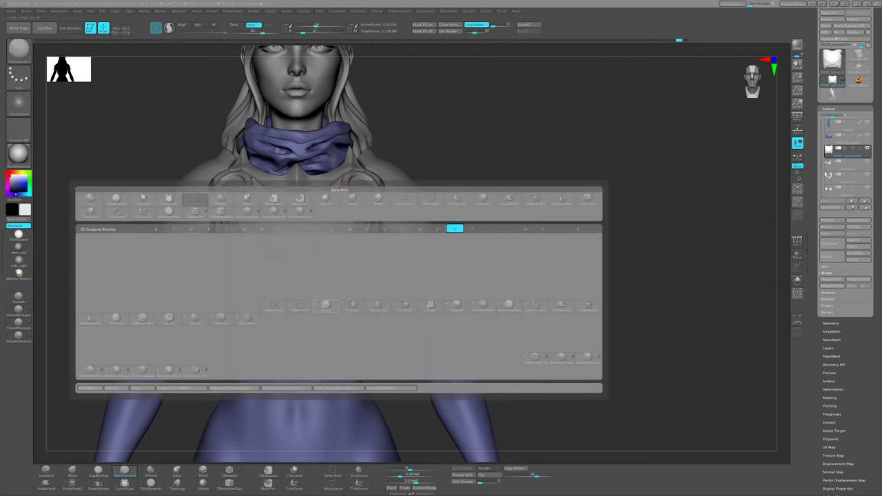
key(t)
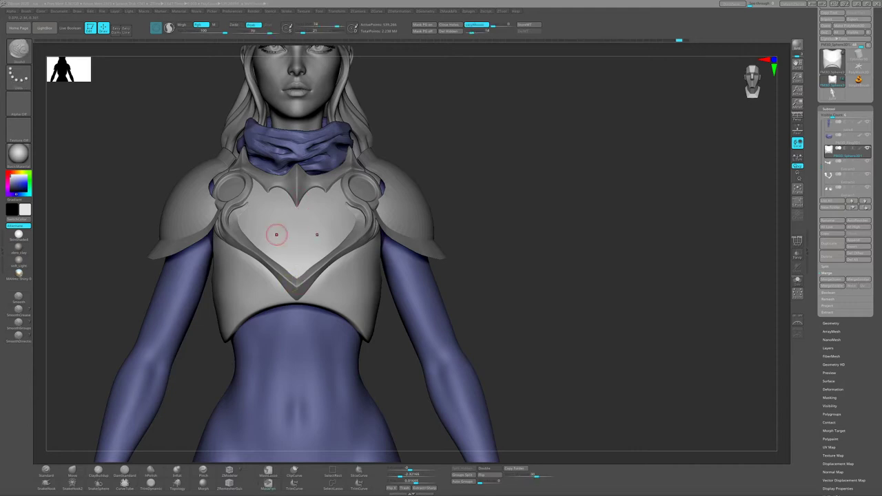
right_drag(297, 219, 298, 211)
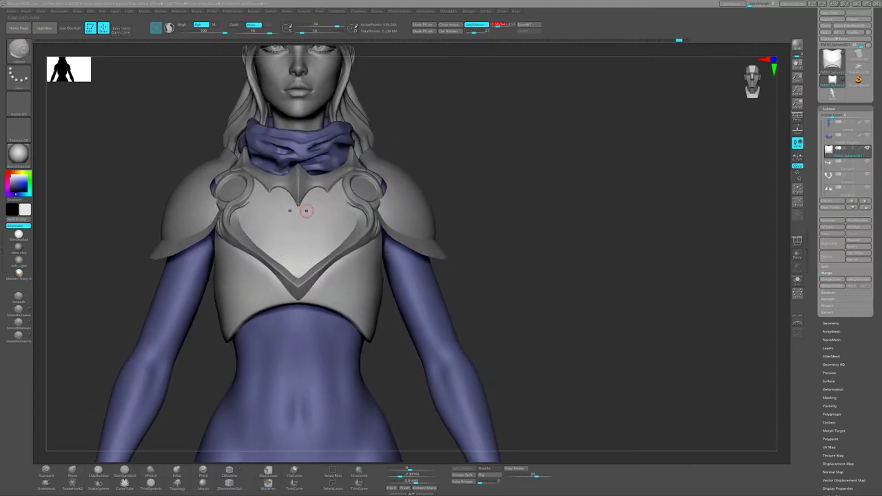
Cycle through brushes, trying a line-groove carving brush before picking another sculpting brush.
key(ctrl)
key(b)
key(s)
key(t)
key(b)
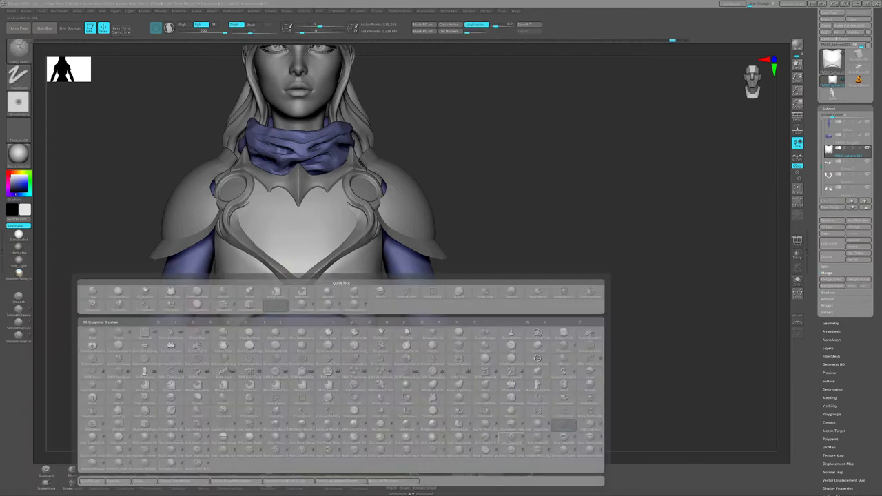
click(223, 436)
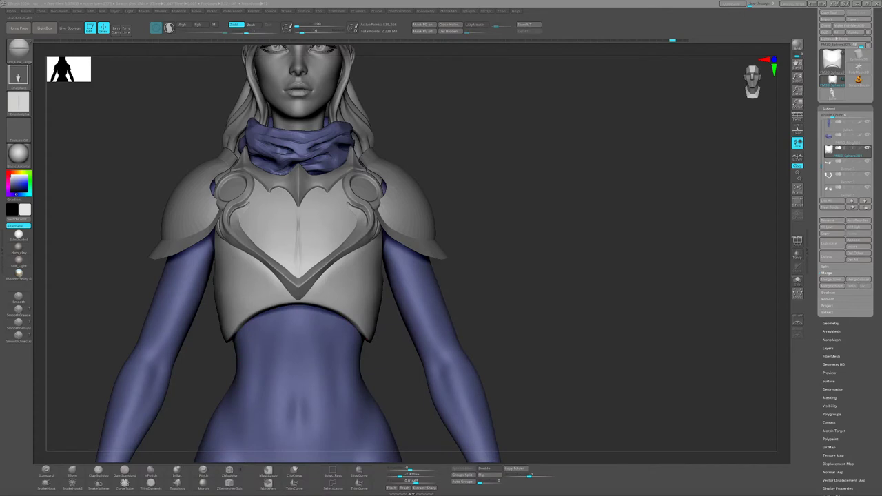
scroll(301, 241, up, 3)
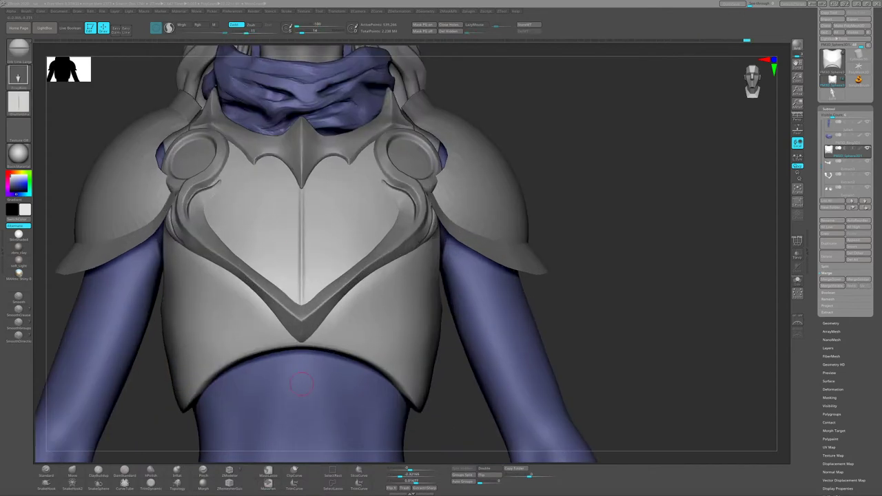
key(b)
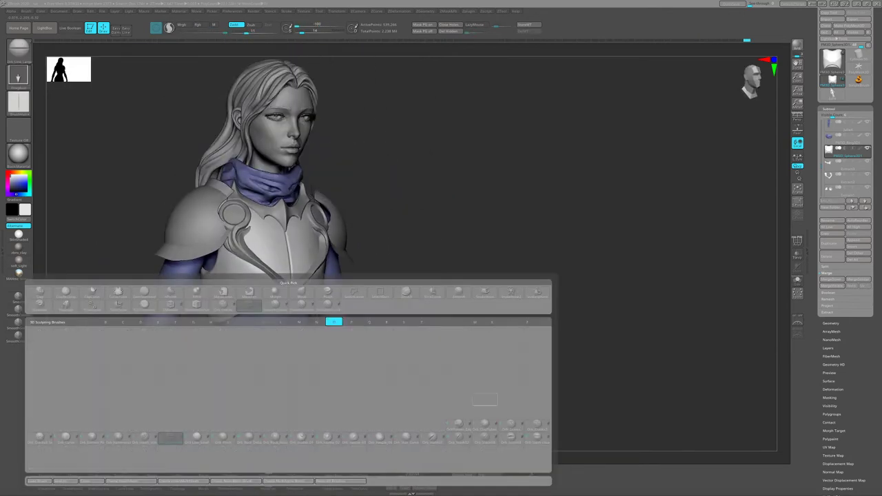
click(511, 425)
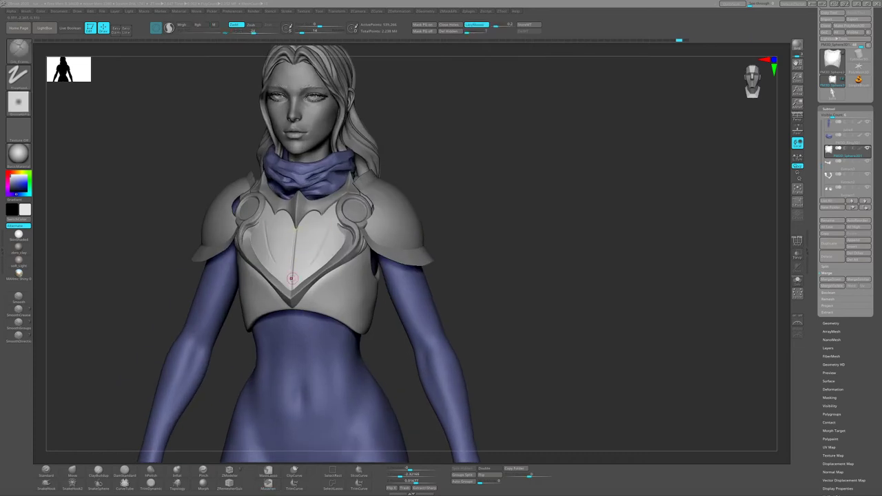
Frame the figure and orbit to a three-quarter view of the chest armor.
mouse_move(292, 278)
right_down()
mouse_move(303, 256)
mouse_move(290, 250)
right_up()
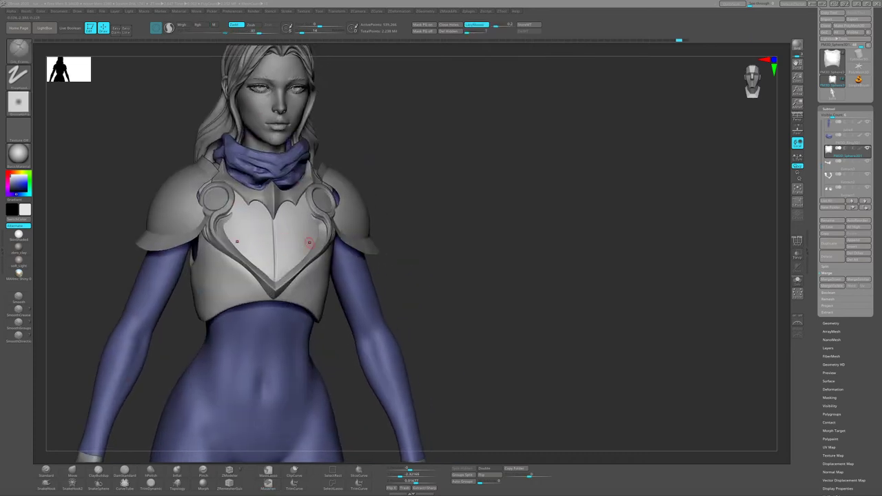
mouse_move(478, 236)
right_down()
mouse_move(288, 224)
mouse_move(288, 248)
mouse_move(242, 223)
mouse_move(250, 248)
mouse_move(290, 262)
mouse_move(276, 253)
mouse_move(459, 214)
mouse_move(258, 235)
mouse_move(297, 215)
right_up()
key(f)
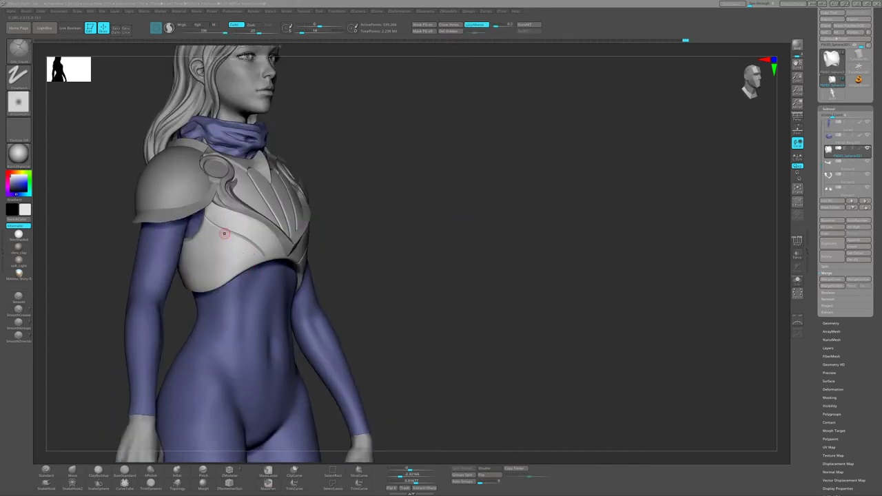
mouse_move(248, 248)
right_down()
mouse_move(245, 207)
mouse_move(235, 235)
mouse_move(243, 243)
mouse_move(207, 229)
mouse_move(213, 238)
mouse_move(262, 237)
mouse_move(242, 227)
mouse_move(233, 227)
mouse_move(748, 269)
right_up()
Solo the armor piece and inspect it from the back and front.
click(798, 281)
click(797, 281)
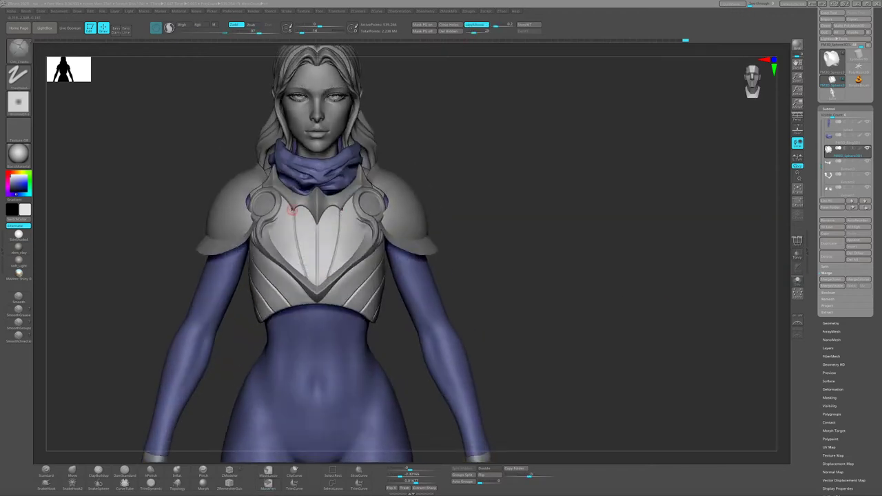
right_drag(297, 254, 552, 257)
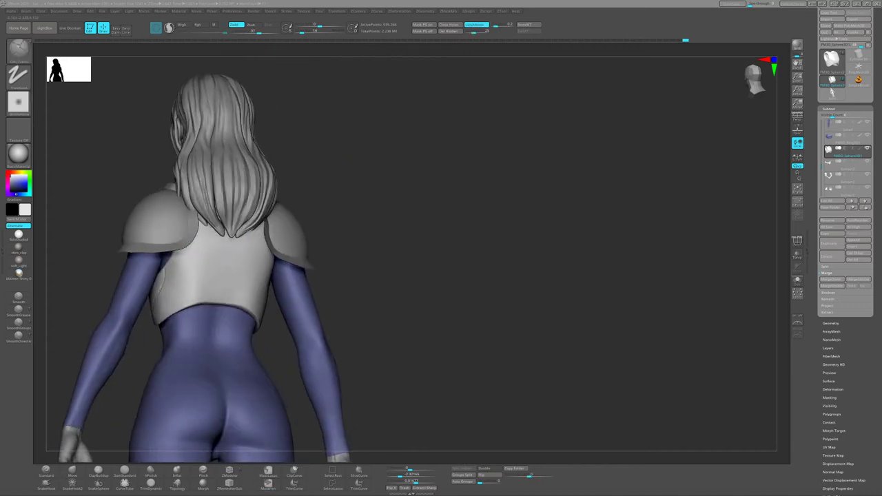
click(797, 280)
right_drag(179, 242, 206, 228)
mouse_move(196, 288)
right_down()
mouse_move(227, 197)
mouse_move(216, 184)
mouse_move(303, 188)
mouse_move(180, 240)
mouse_move(276, 207)
mouse_move(344, 200)
right_up()
Turn Solo off, return to a front torso view, and select the SnakeHook brush.
click(798, 281)
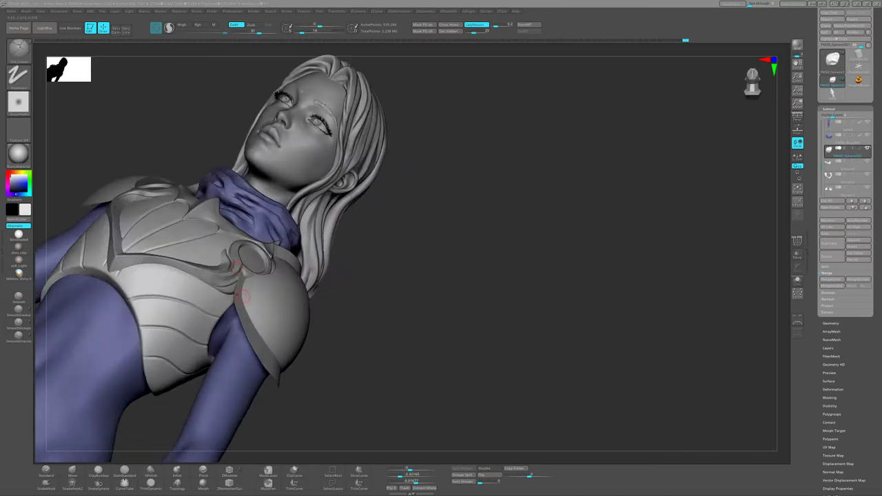
right_drag(207, 276, 115, 386)
key(b)
key(s)
key(h)
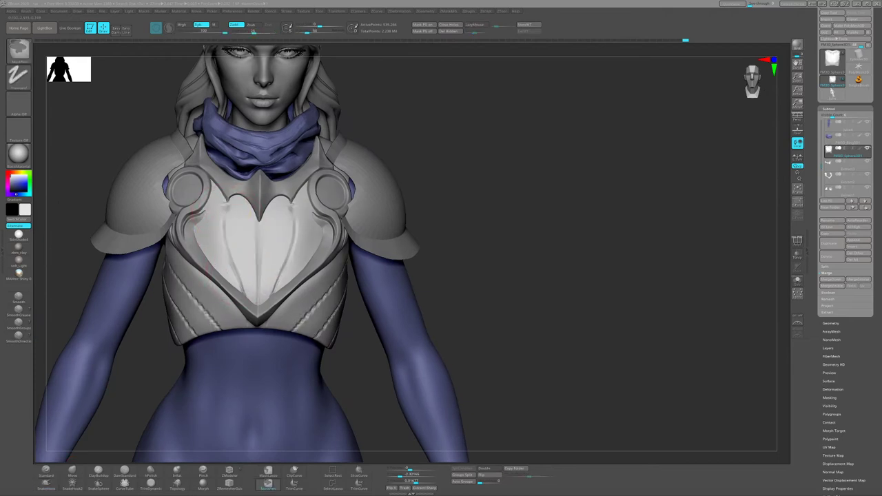
Switch between the vest shell and inner chest plate subtools, ending on the chest plate.
alt+right_drag(237, 225, 244, 217)
right_drag(477, 258, 220, 213)
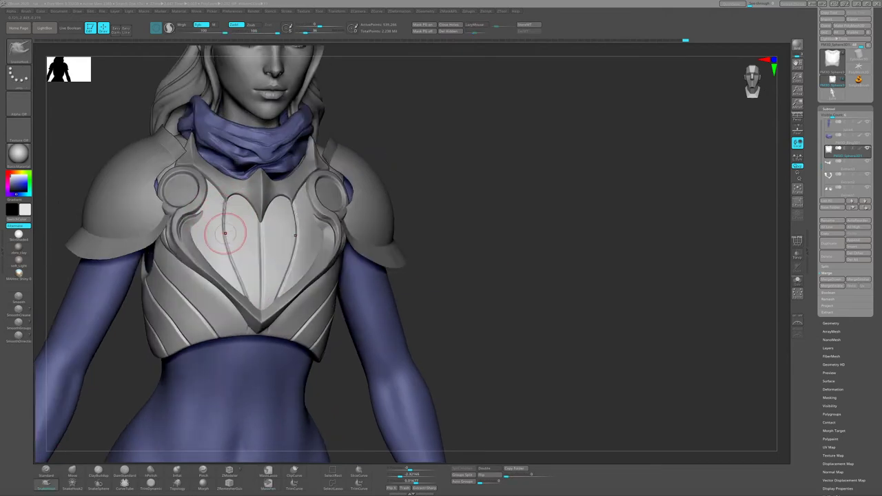
alt+click(225, 233)
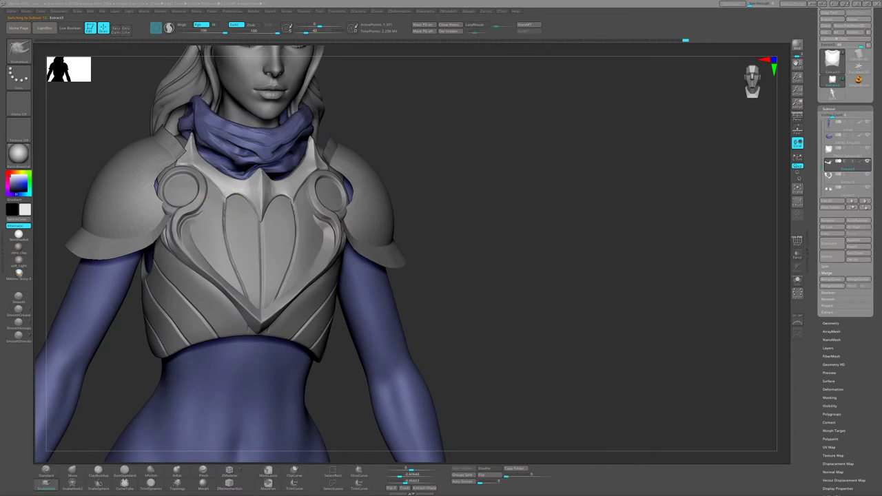
alt+click(262, 234)
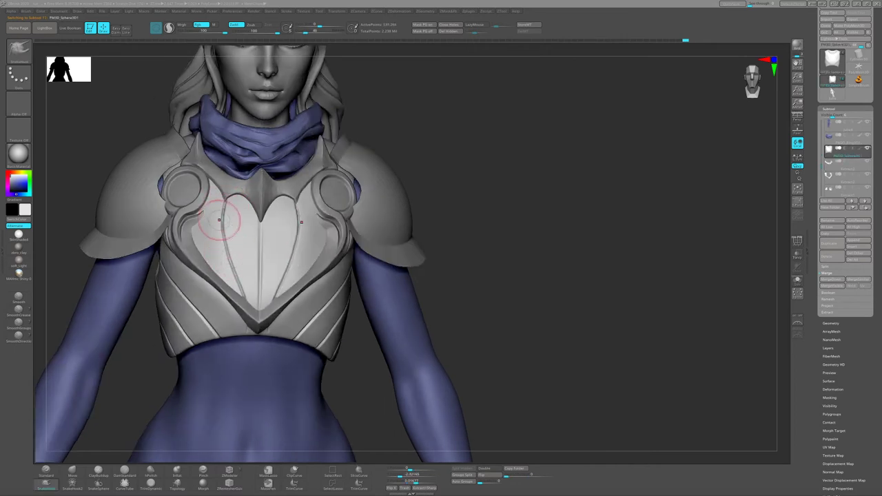
alt+click(233, 195)
key(f)
right_drag(233, 195, 296, 240)
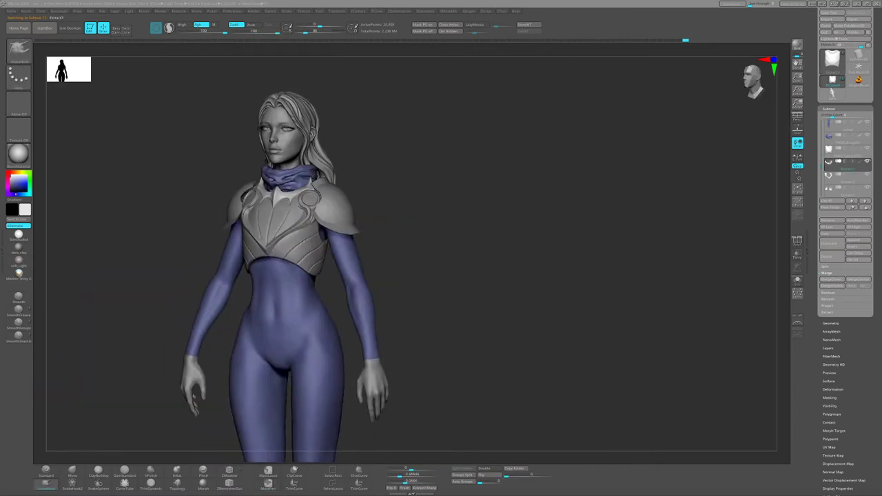
alt+click(236, 266)
Select hPolish and orbit the PM3D_Sphere3D1 chest plate from three-quarter, back, front and top views.
key(b)
key(h)
key(p)
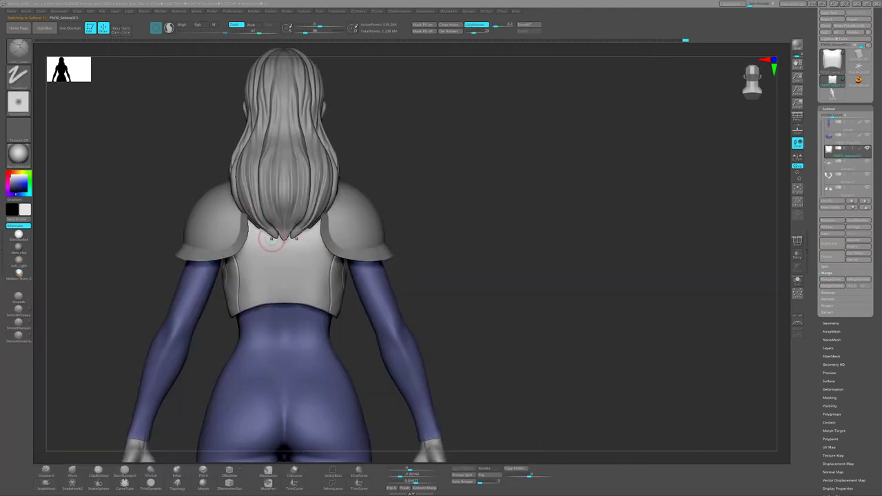
mouse_move(253, 211)
right_down()
mouse_move(288, 264)
mouse_move(346, 198)
mouse_move(309, 262)
mouse_move(359, 237)
mouse_move(300, 171)
right_up()
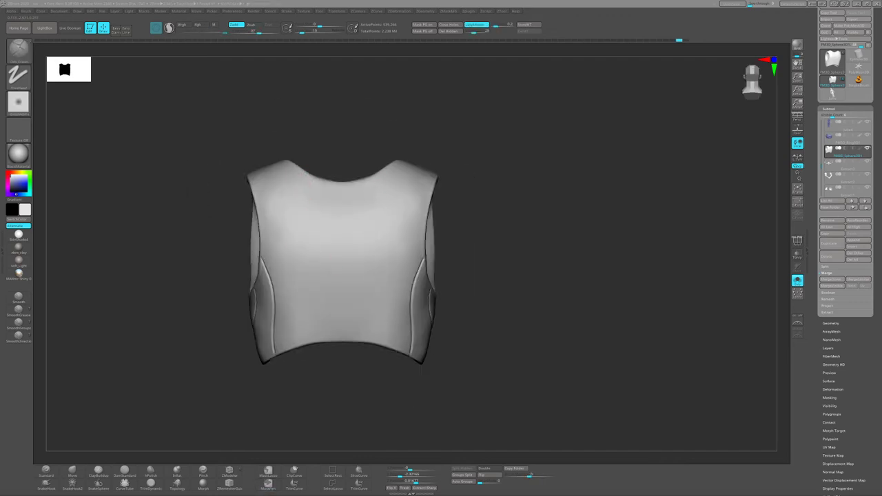
mouse_move(302, 174)
right_down()
mouse_move(349, 282)
mouse_move(361, 277)
right_up()
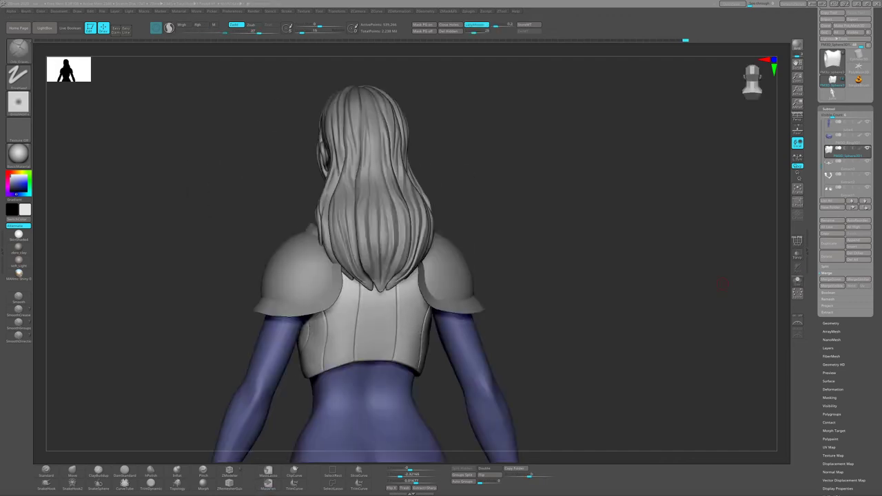
shift+right_drag(303, 337, 289, 244)
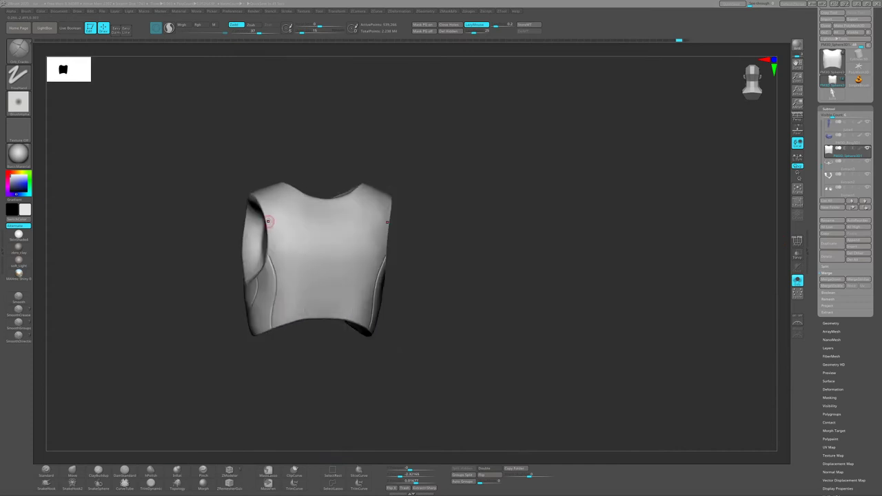
mouse_move(291, 319)
right_down()
mouse_move(234, 276)
mouse_move(215, 212)
right_up()
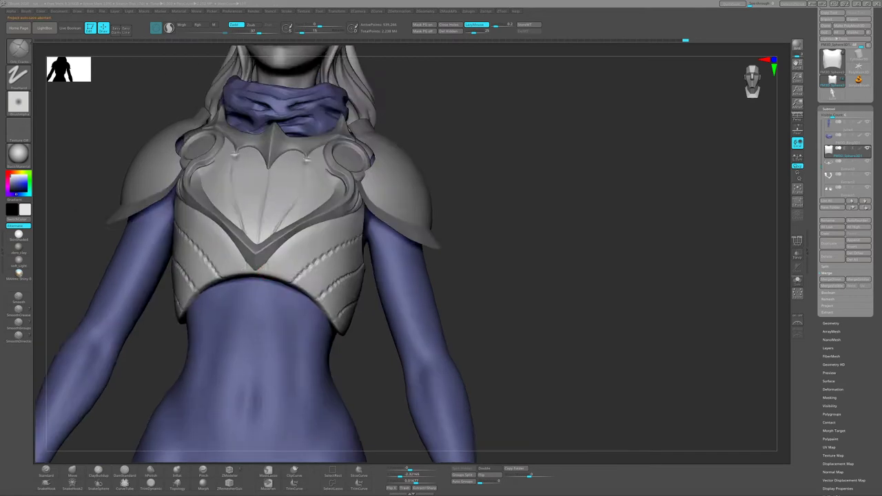
click(150, 472)
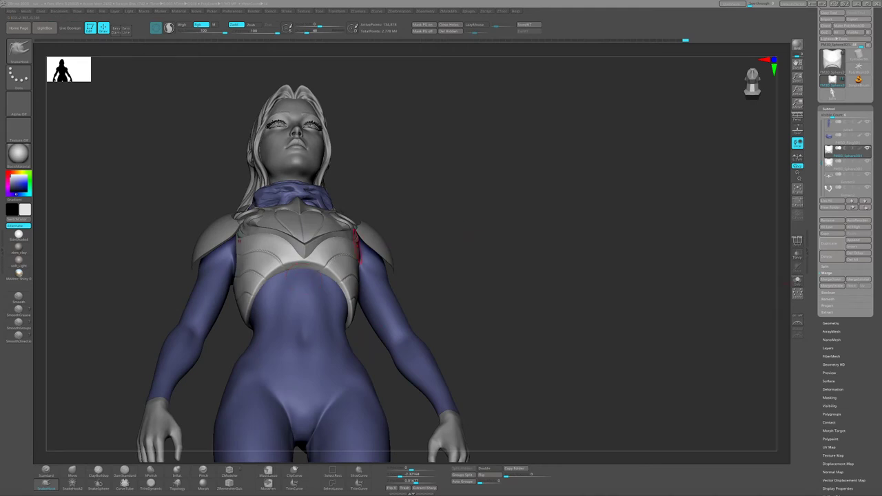
Place the Transpose gizmo at the vest's lower edge to transform the waist band.
ctrl+right_drag(290, 264, 316, 231)
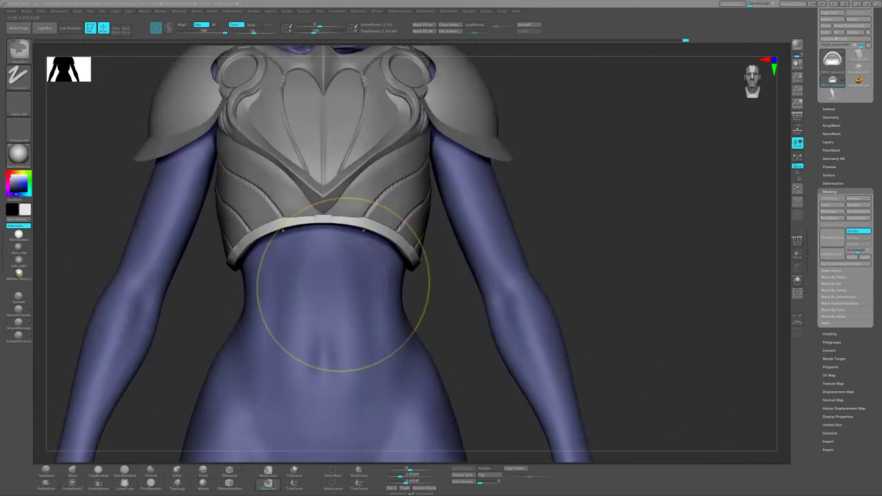
key(w)
click(277, 219)
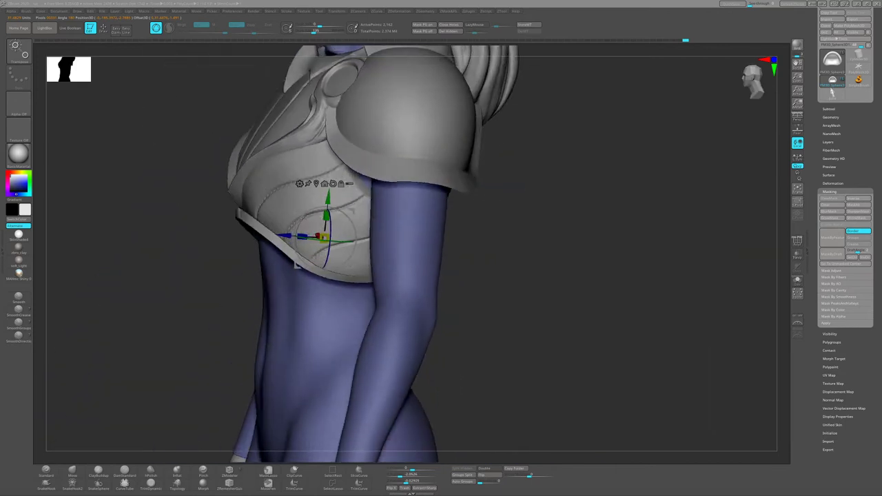
key(q)
scroll(308, 264, up, 3)
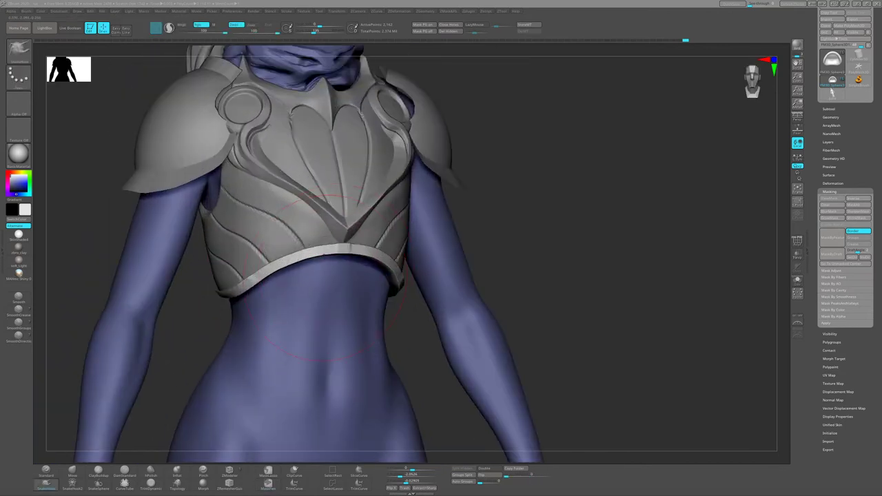
key(w)
scroll(328, 266, down, 2)
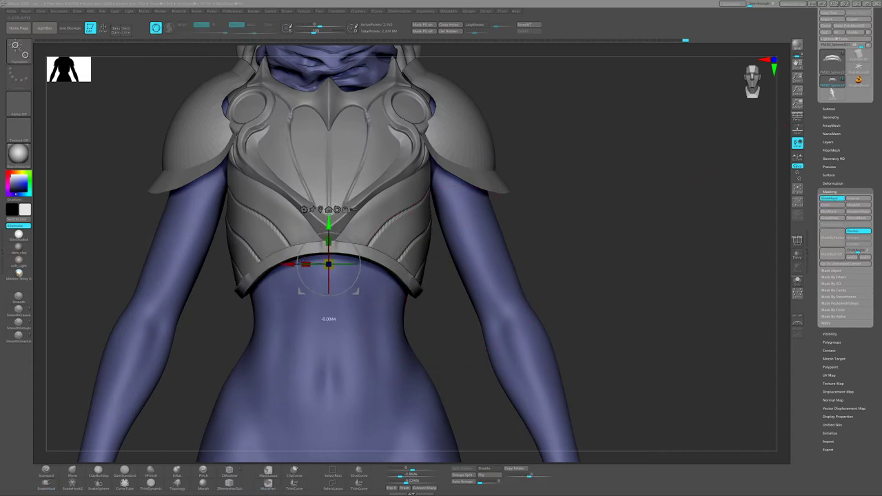
From a three-quarter view, adjust the waist band's size and position around the hem.
mouse_move(362, 244)
mouse_down()
mouse_move(474, 224)
mouse_move(359, 241)
mouse_up()
key(w)
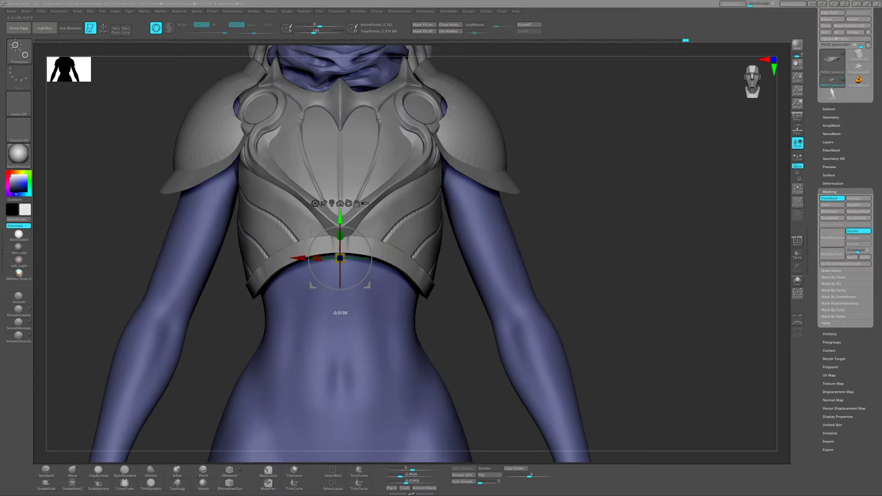
key(q)
scroll(422, 299, down, 3)
drag(593, 275, 606, 276)
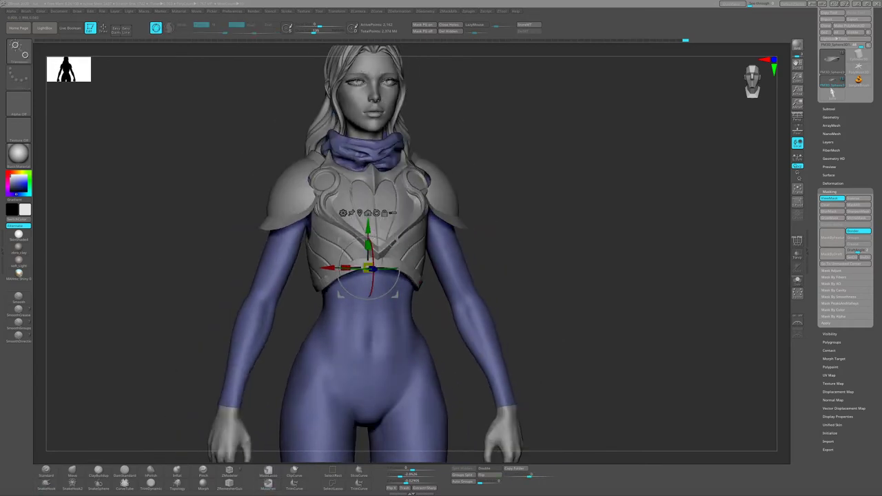
scroll(367, 269, up, 3)
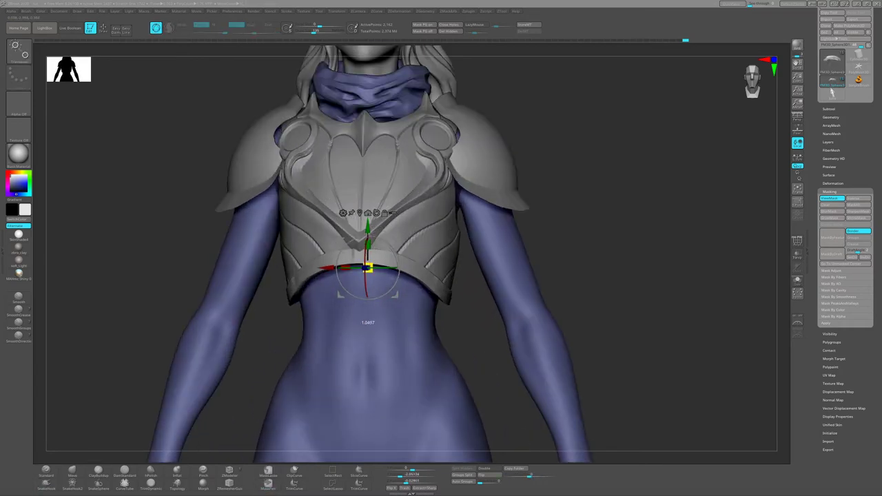
drag(621, 276, 579, 276)
Select the ZModeler brush via B, Z, M and zoom in on the waist band.
key(b)
key(s)
key(h)
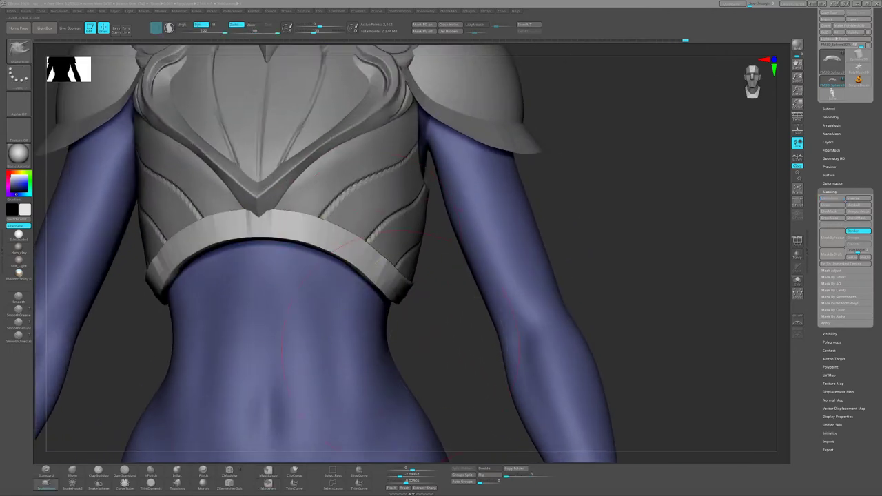
key(b)
key(z)
key(m)
key(s)
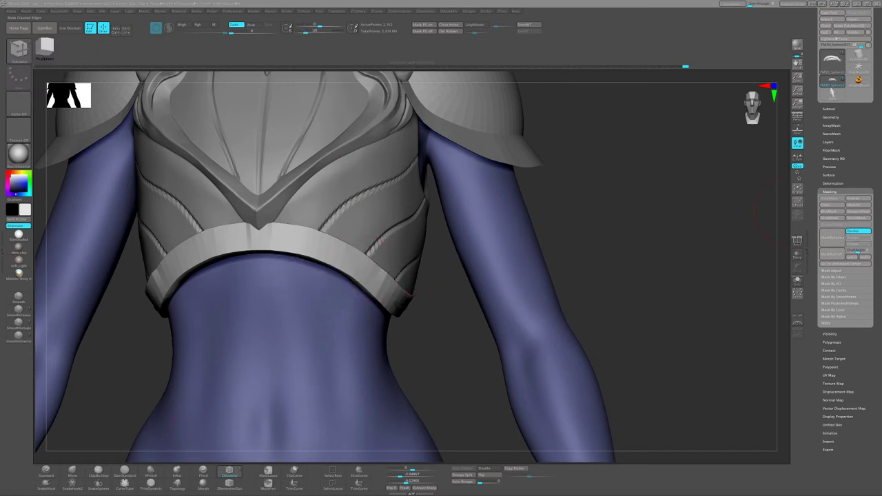
click(831, 117)
drag(700, 166, 676, 186)
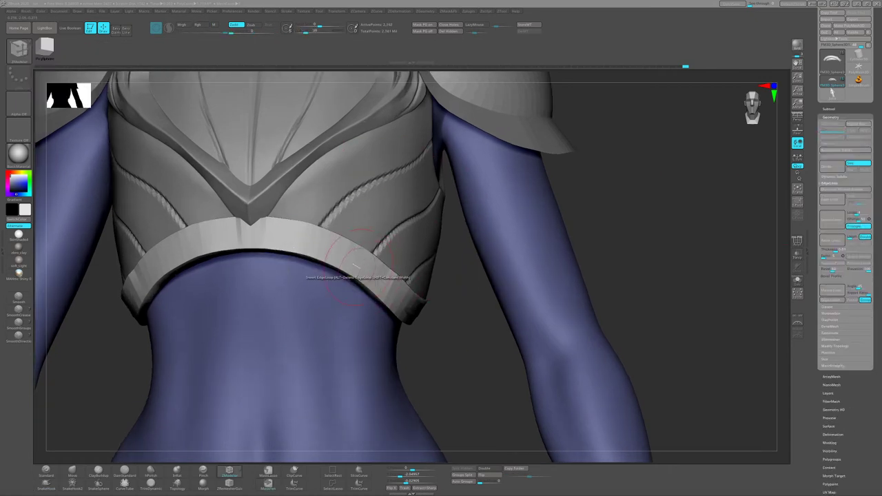
Set the edge action to Insert Edge Loop and add loops to the band.
key(space)
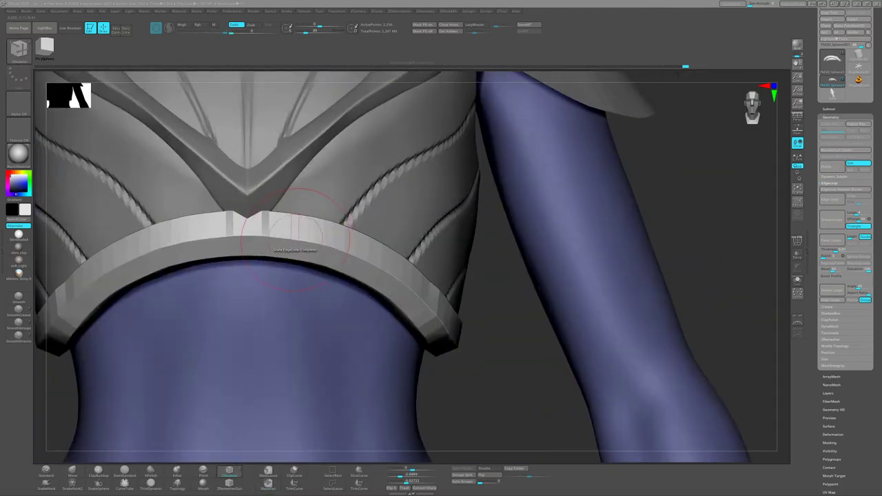
key(space)
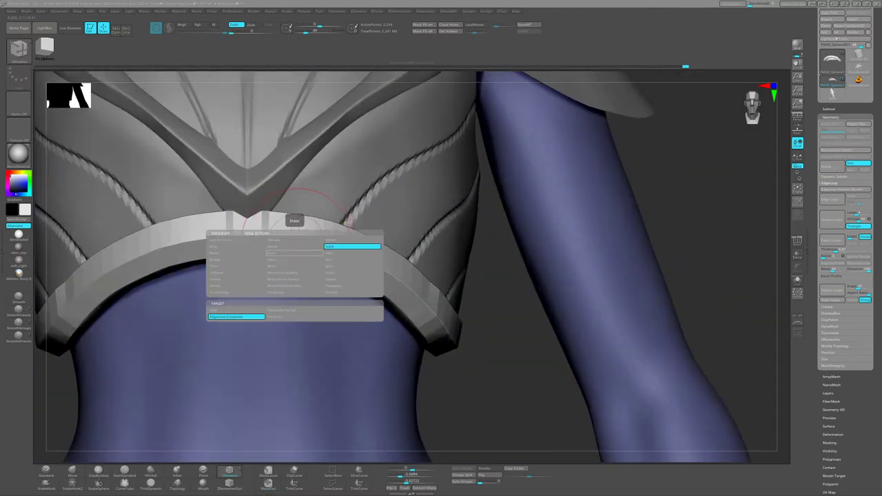
click(296, 250)
key(space)
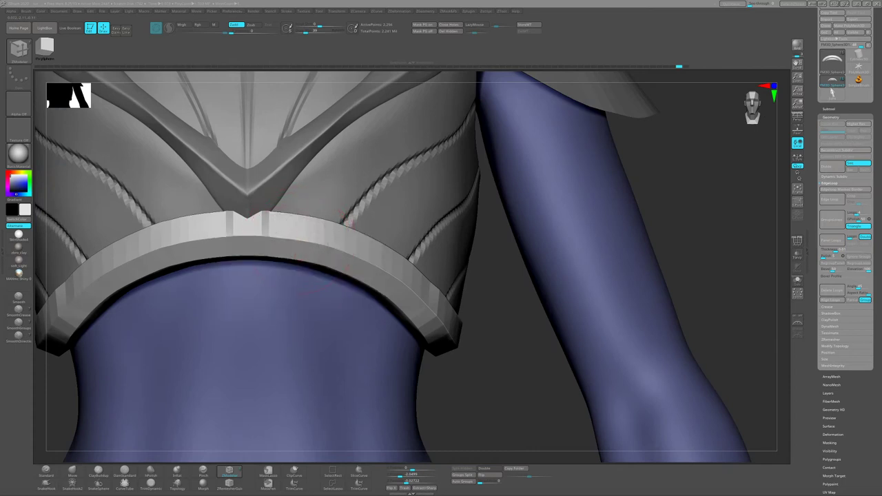
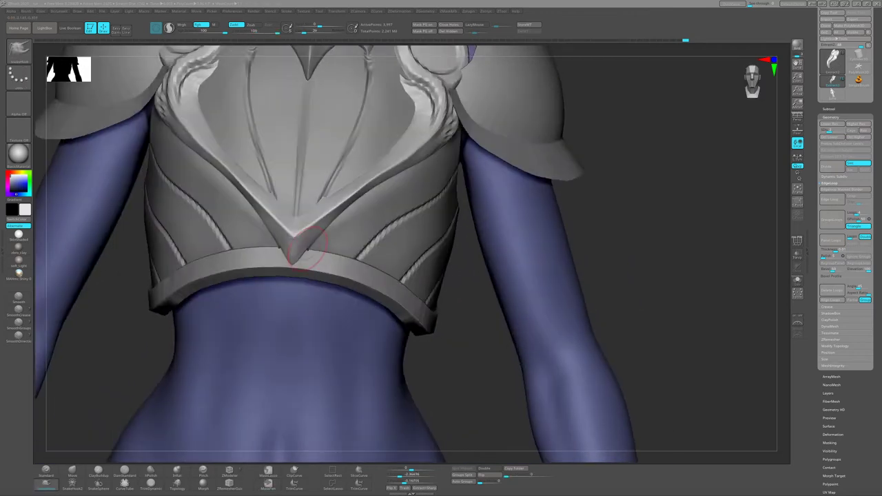
Make the PM3D_Sphere3D1 shoulder pad the active subtool, then orbit and zoom around the chestplate.
alt+click(289, 265)
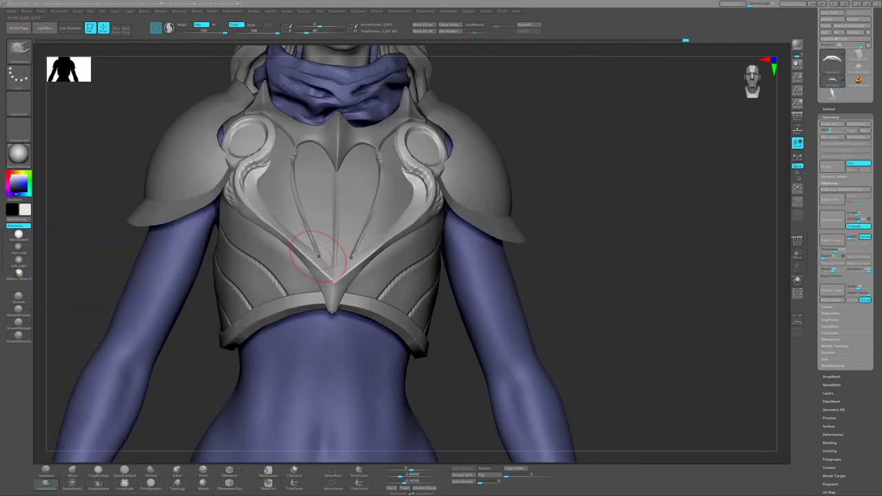
drag(537, 234, 348, 297)
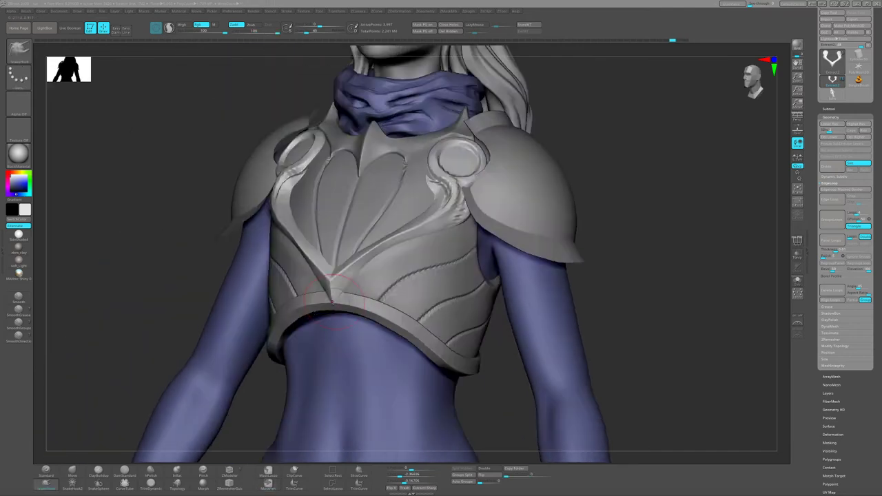
scroll(348, 296, down, 5)
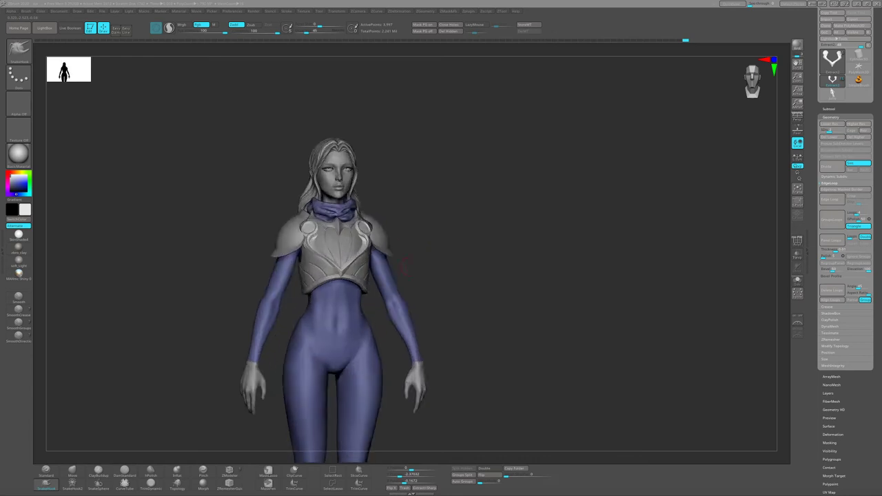
mouse_move(405, 263)
mouse_down()
mouse_move(316, 353)
mouse_move(297, 340)
mouse_move(776, 269)
mouse_up()
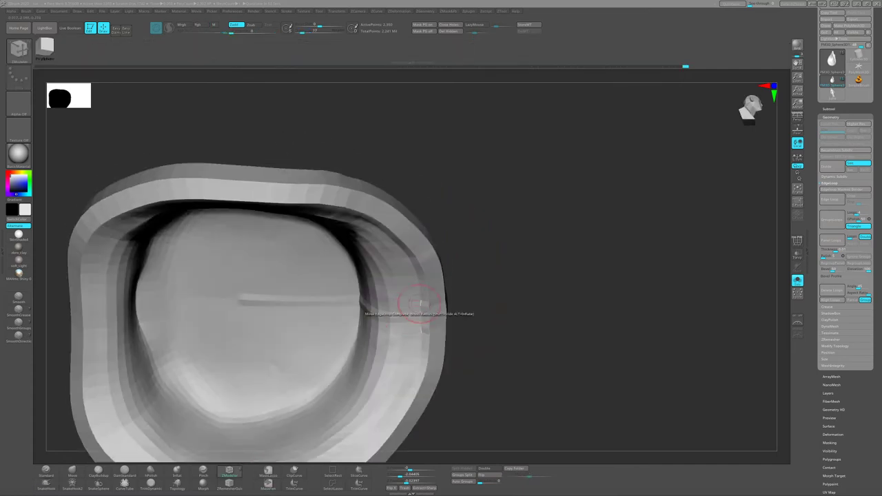
Inspect the cup-shaped piece and breastplate wireframes by toggling PolyF and Solo.
key(shift+f)
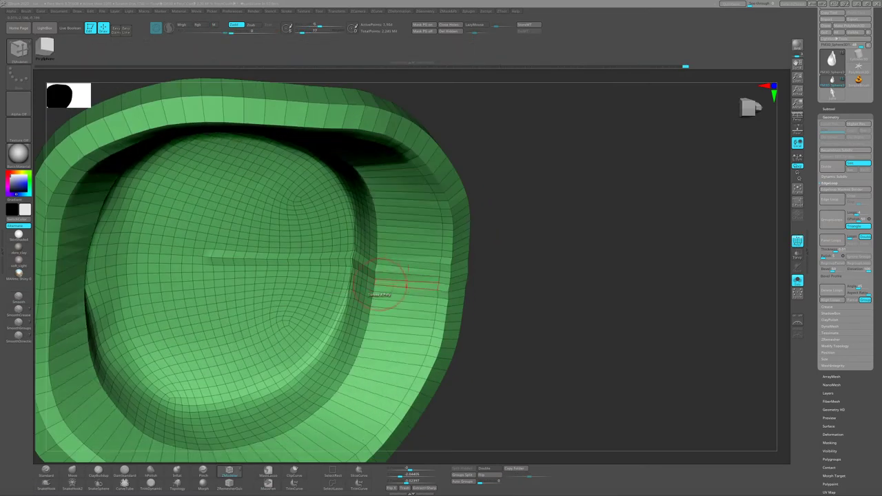
drag(430, 276, 406, 286)
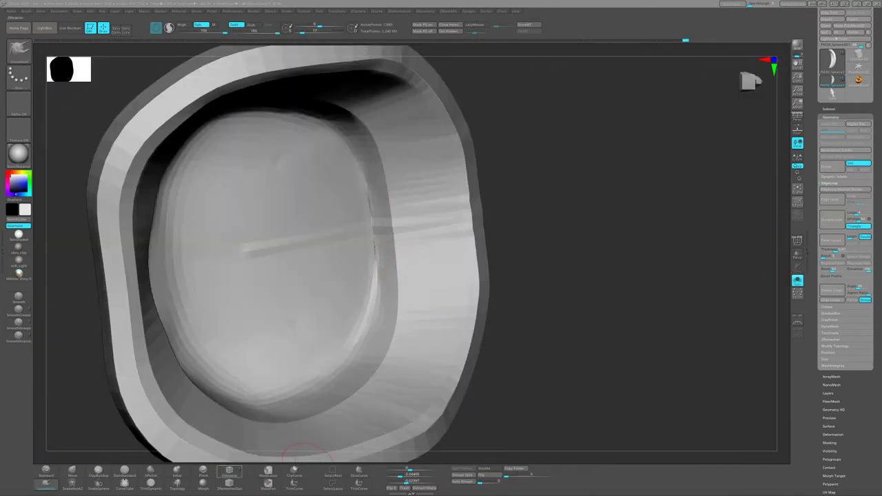
key(shift+f)
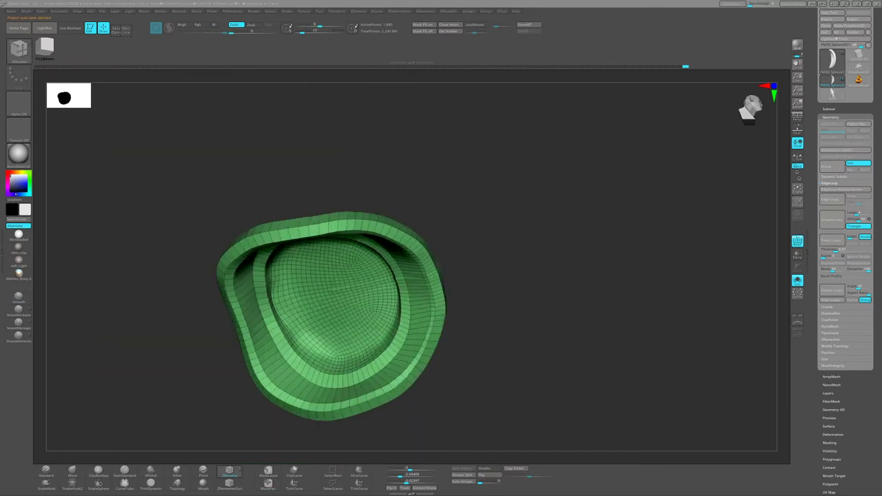
mouse_move(524, 386)
mouse_down()
mouse_move(304, 304)
mouse_move(358, 275)
mouse_move(324, 218)
mouse_move(386, 248)
mouse_up()
key(d)
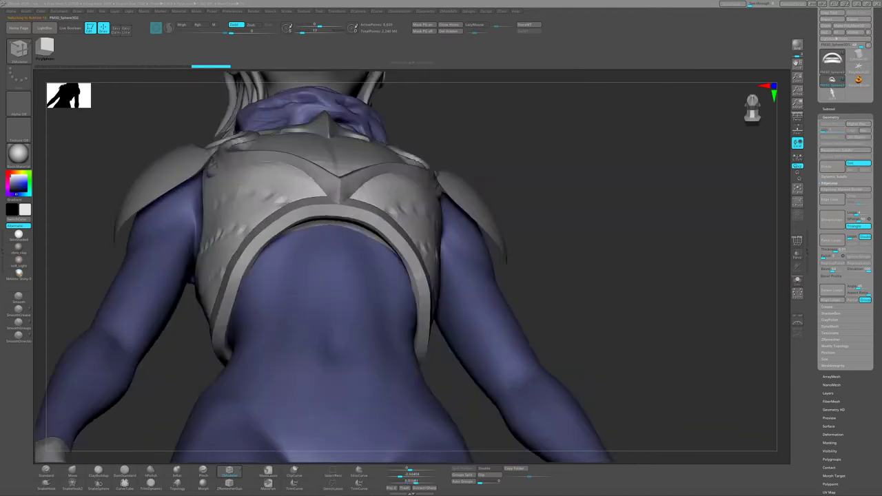
key(shift+f)
right_drag(351, 276, 350, 268)
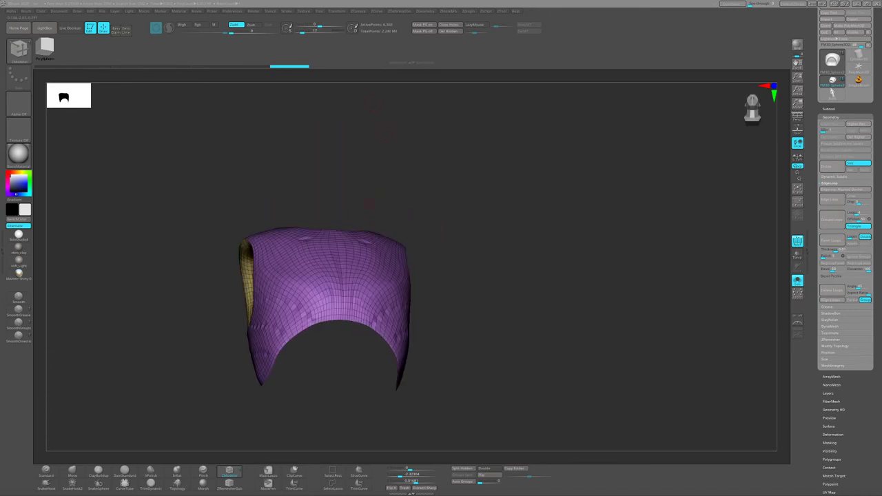
key(shift+s)
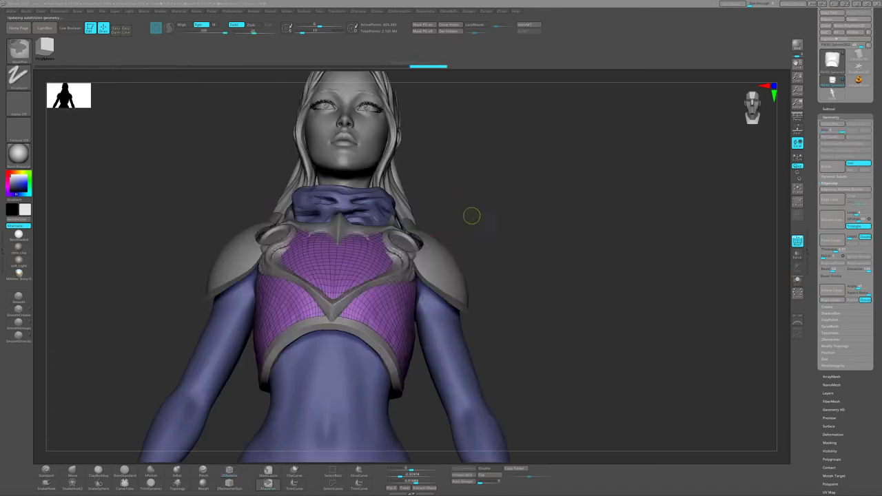
key(shift+f)
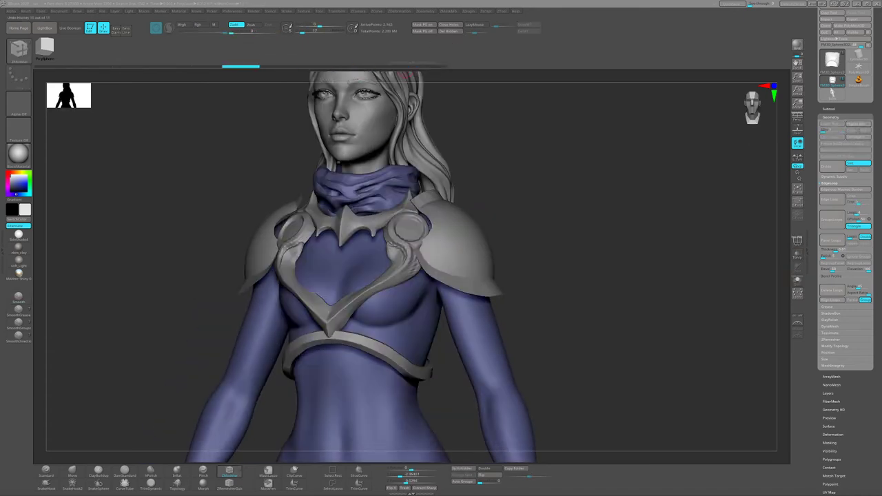
mouse_move(348, 275)
ctrl+right_down()
mouse_move(349, 266)
mouse_move(348, 275)
mouse_move(200, 336)
mouse_move(224, 305)
ctrl+right_up()
Try the SnakeHook and ZModeler brushes while orbiting to the waist armor rim.
key(b)
key(s)
key(h)
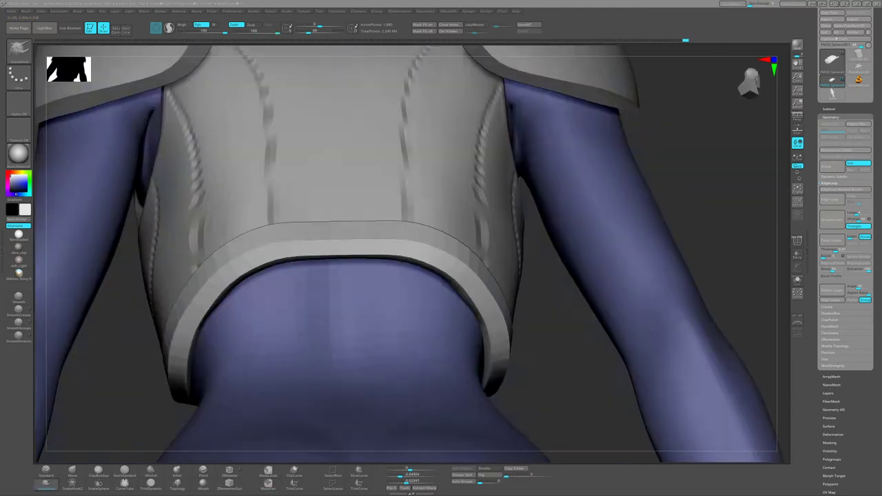
mouse_move(224, 306)
right_down()
mouse_move(290, 283)
mouse_move(293, 297)
right_up()
click(229, 472)
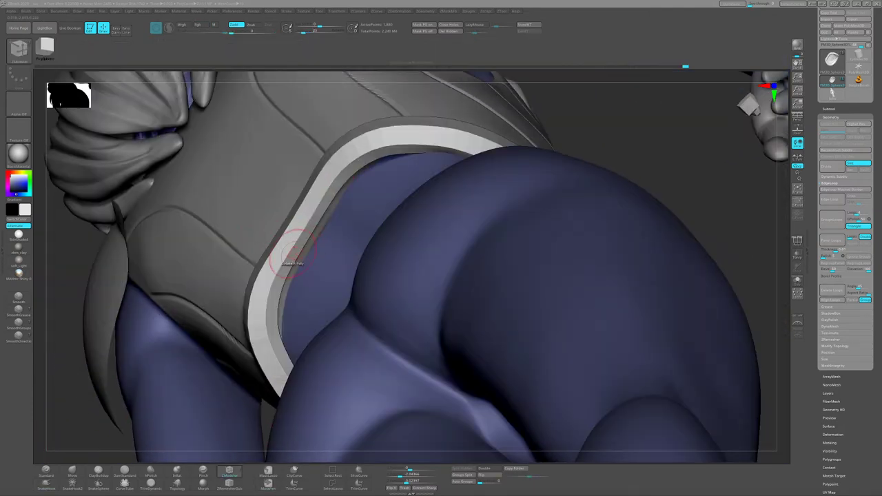
mouse_move(293, 302)
right_down()
mouse_move(285, 266)
mouse_move(296, 247)
mouse_move(276, 293)
mouse_move(289, 262)
mouse_move(297, 296)
mouse_move(326, 276)
mouse_move(303, 289)
mouse_move(305, 331)
mouse_move(372, 277)
mouse_move(320, 310)
mouse_move(324, 324)
mouse_move(331, 303)
mouse_move(256, 272)
mouse_move(393, 207)
mouse_move(336, 284)
right_up()
Isolate the armor piece, turn to its back, and select the Move brush.
key(ctrl+shift+s)
key(ctrl+shift+s)
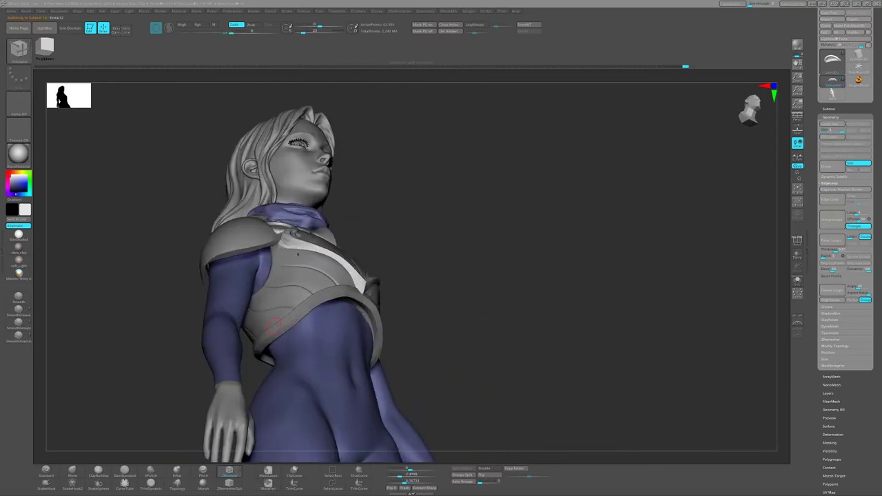
mouse_move(273, 326)
right_down()
mouse_move(270, 280)
mouse_move(293, 239)
mouse_move(170, 255)
mouse_move(124, 207)
mouse_move(276, 249)
mouse_move(317, 304)
right_up()
key(b)
key(m)
key(v)
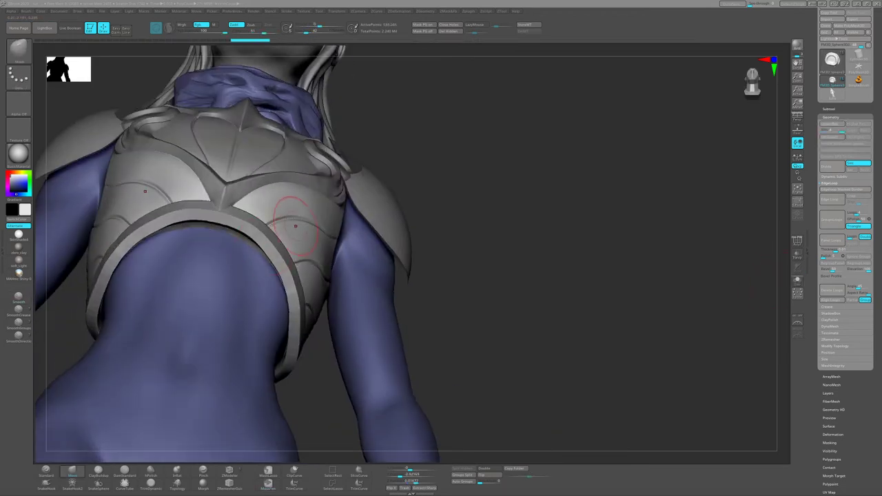
Solo the cup-shaped piece with polygroups visible and examine it with ZModeler.
key(shift+f)
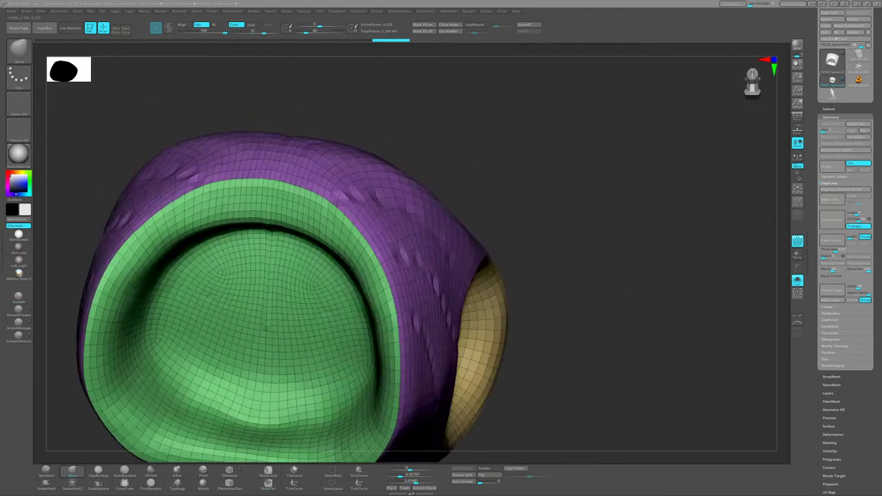
alt+right_drag(273, 234, 273, 210)
click(229, 472)
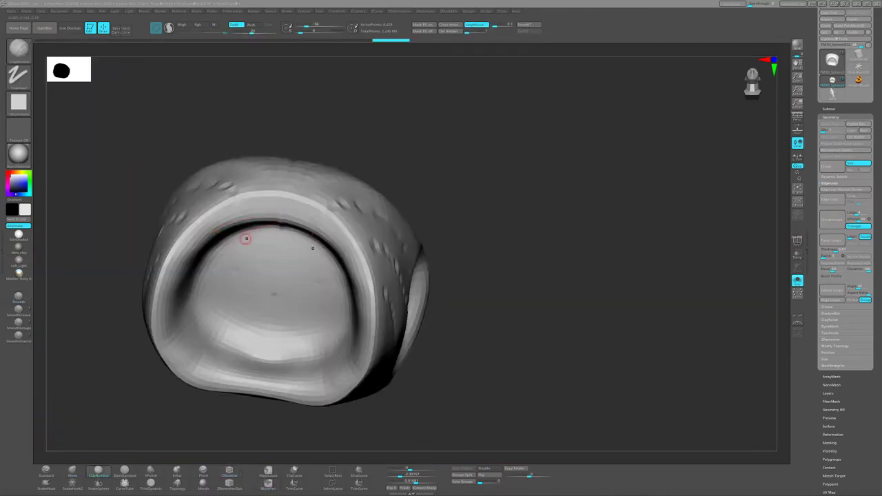
right_drag(244, 217, 244, 193)
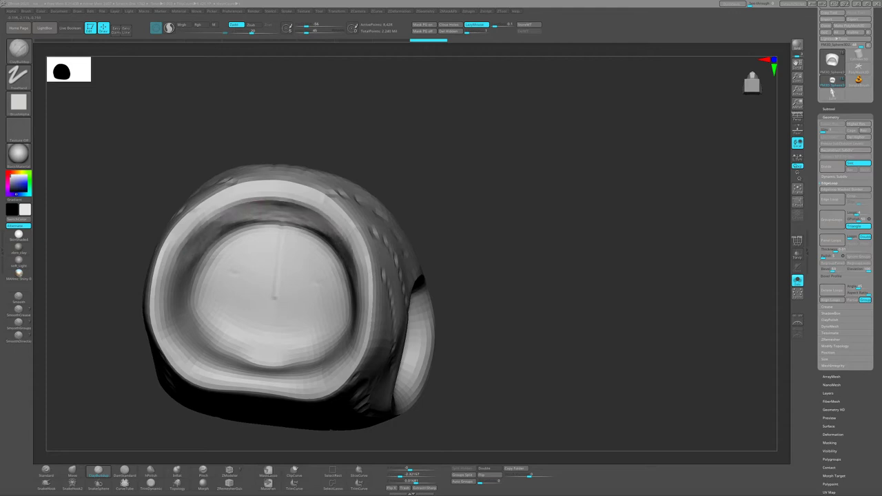
Return to the full character and frame the upper body from low and high angles.
mouse_move(242, 237)
right_down()
mouse_move(227, 345)
mouse_move(350, 285)
right_up()
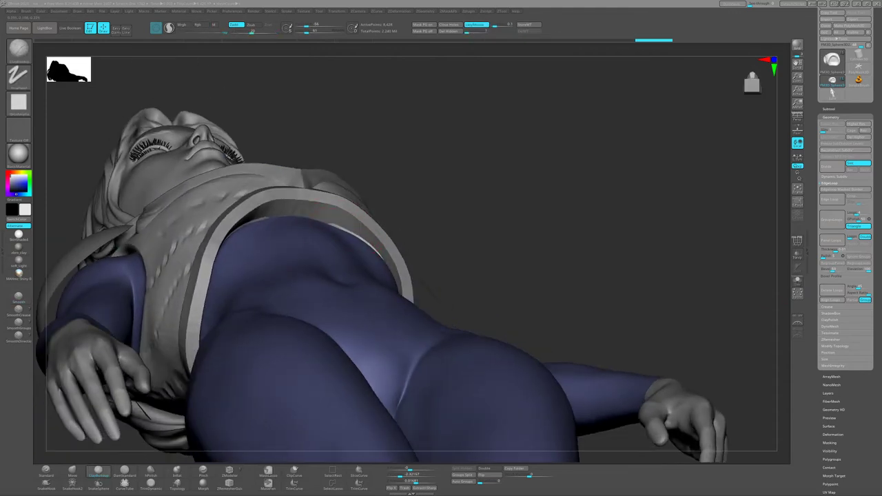
mouse_move(355, 241)
right_down()
mouse_move(338, 269)
mouse_move(386, 248)
mouse_move(407, 221)
right_up()
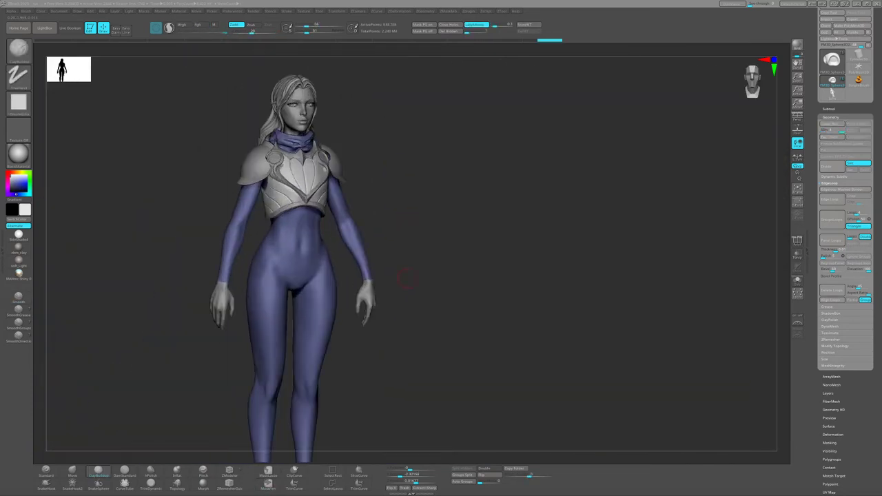
mouse_move(381, 265)
ctrl+right_down()
mouse_move(430, 211)
mouse_move(473, 197)
mouse_move(464, 191)
mouse_move(461, 230)
mouse_move(296, 309)
ctrl+right_up()
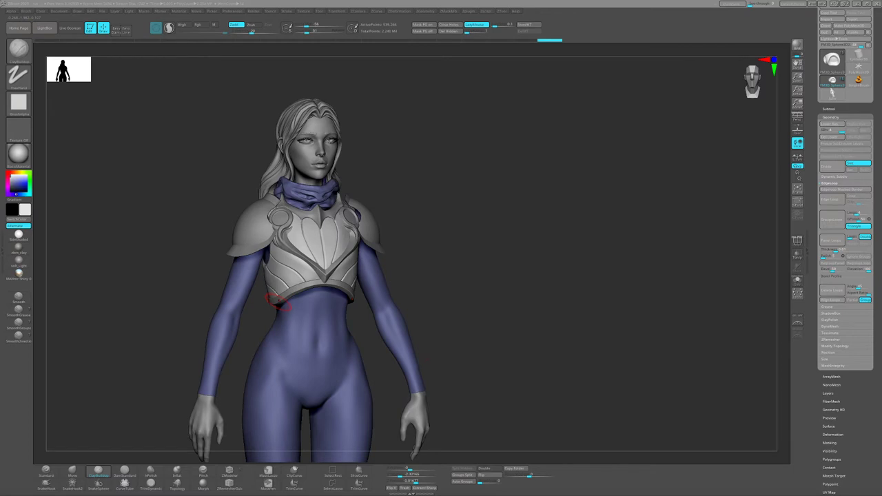
mouse_move(352, 252)
mouse_down()
mouse_move(341, 262)
mouse_move(365, 257)
mouse_up()
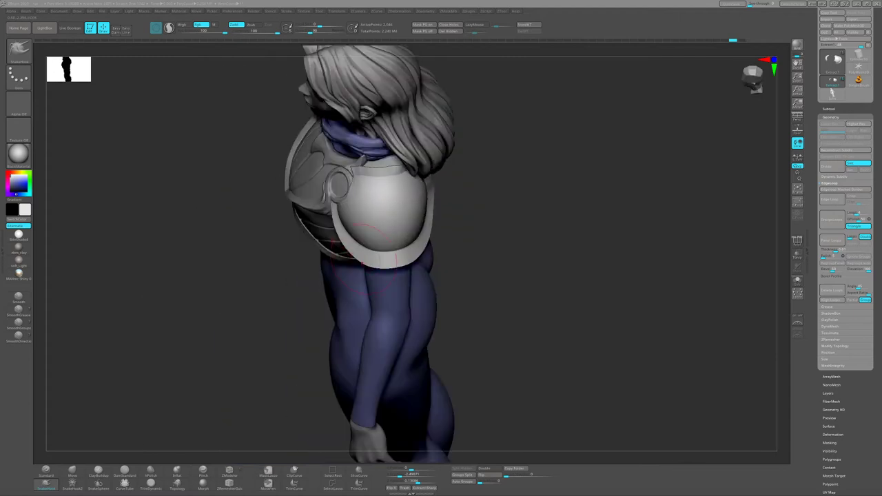
Compare the chest armor and shoulder pads from front and side profiles.
drag(338, 243, 329, 204)
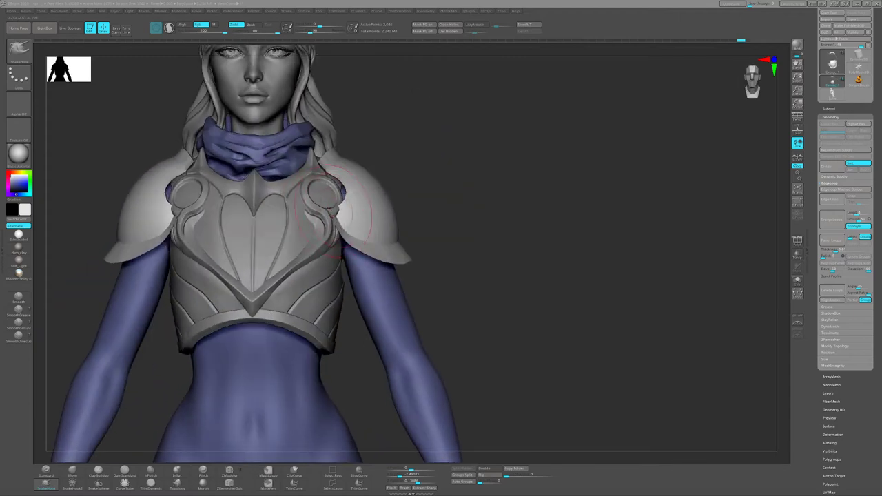
mouse_move(342, 227)
right_down()
mouse_move(347, 187)
mouse_move(347, 198)
mouse_move(341, 191)
right_up()
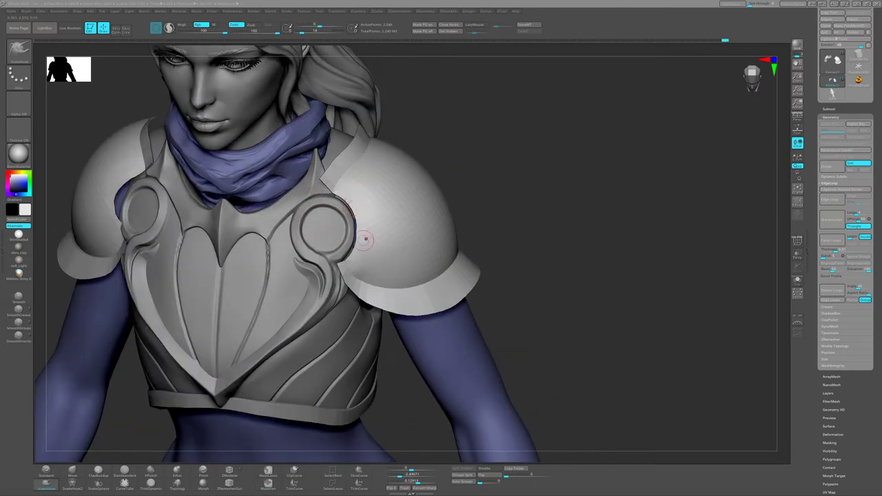
mouse_move(365, 239)
right_down()
mouse_move(335, 242)
mouse_move(335, 232)
mouse_move(335, 255)
mouse_move(350, 245)
mouse_move(324, 283)
right_up()
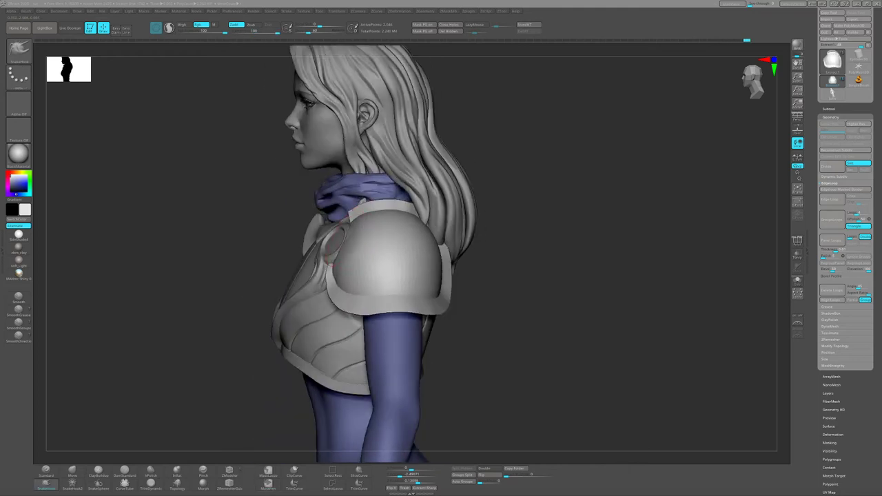
mouse_move(331, 262)
right_down()
mouse_move(386, 262)
mouse_move(315, 232)
mouse_move(266, 236)
mouse_move(265, 207)
mouse_move(331, 214)
mouse_move(331, 242)
mouse_move(288, 238)
mouse_move(287, 228)
mouse_move(326, 218)
mouse_move(315, 197)
mouse_move(335, 197)
mouse_move(364, 175)
mouse_move(393, 200)
mouse_move(441, 201)
mouse_move(448, 152)
right_up()
Select Extract2, then make the lower armor band (Subtool 1) the active piece.
alt+click(325, 218)
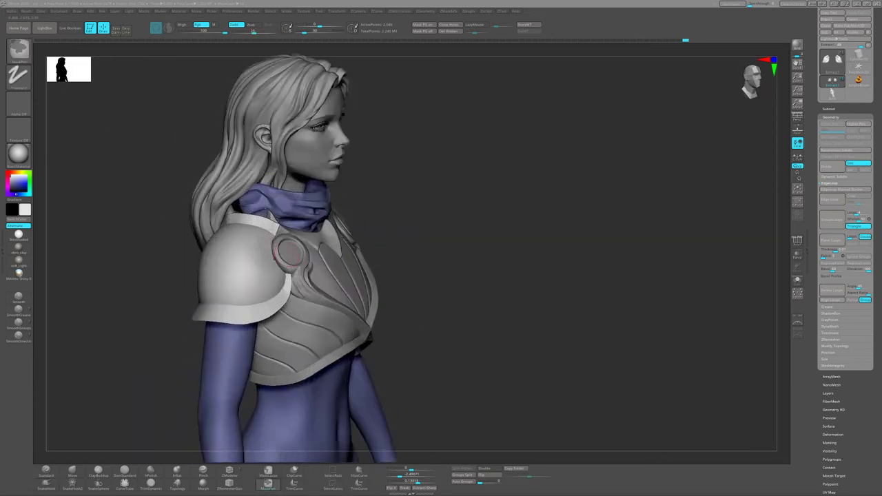
mouse_move(289, 252)
right_down()
mouse_move(263, 195)
mouse_move(288, 205)
mouse_move(228, 207)
mouse_move(236, 216)
mouse_move(233, 238)
mouse_move(290, 234)
mouse_move(324, 206)
mouse_move(216, 333)
mouse_move(275, 289)
mouse_move(339, 266)
mouse_move(345, 276)
mouse_move(352, 233)
mouse_move(373, 296)
right_up()
alt+click(337, 270)
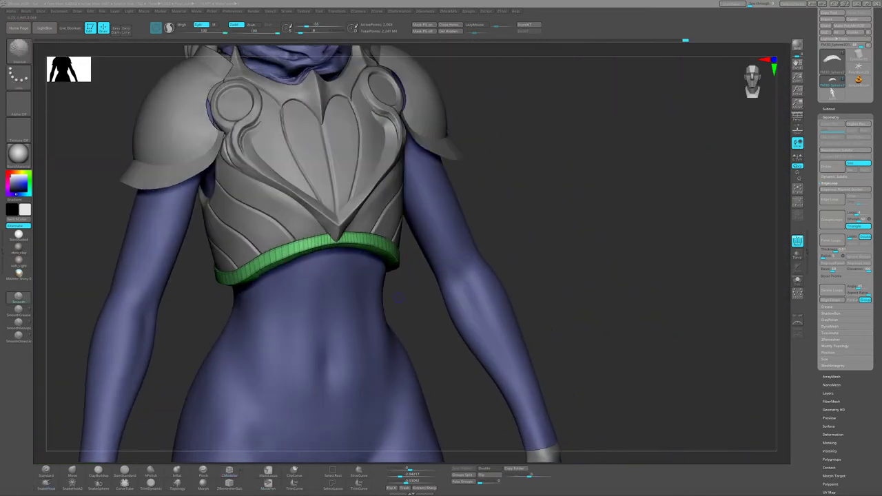
Check the Deformation popup, then solo the lower armor band and inspect its wireframe with ZModeler.
mouse_move(398, 298)
right_down()
mouse_move(407, 276)
mouse_move(374, 255)
right_up()
key(space)
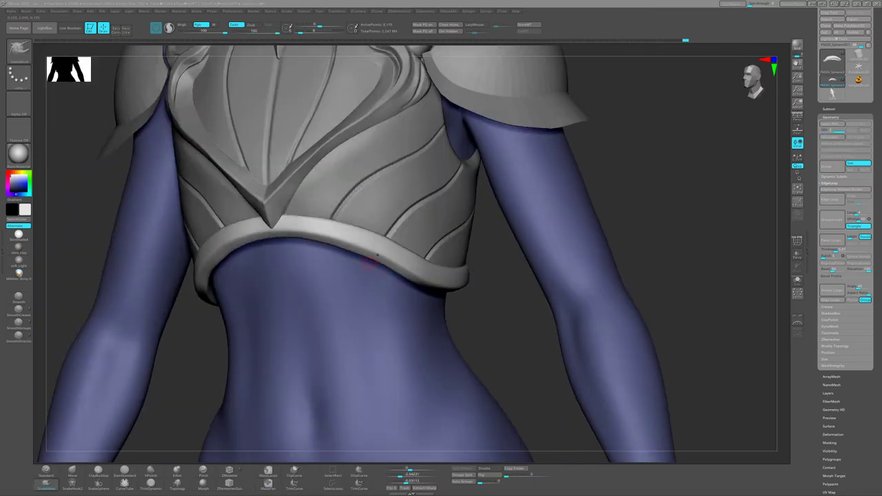
mouse_move(323, 218)
right_down()
mouse_move(376, 282)
mouse_move(395, 268)
mouse_move(325, 255)
mouse_move(339, 217)
mouse_move(359, 234)
mouse_move(386, 227)
mouse_move(373, 241)
mouse_move(288, 204)
right_up()
alt+click(372, 241)
key(shift+s)
click(229, 474)
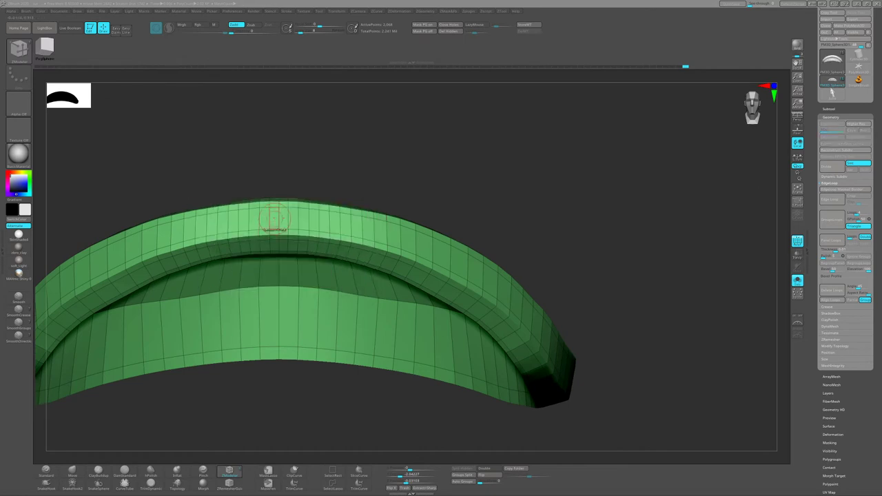
mouse_move(368, 227)
right_down()
mouse_move(338, 262)
mouse_move(359, 234)
mouse_move(356, 219)
mouse_move(325, 202)
mouse_move(310, 212)
right_up()
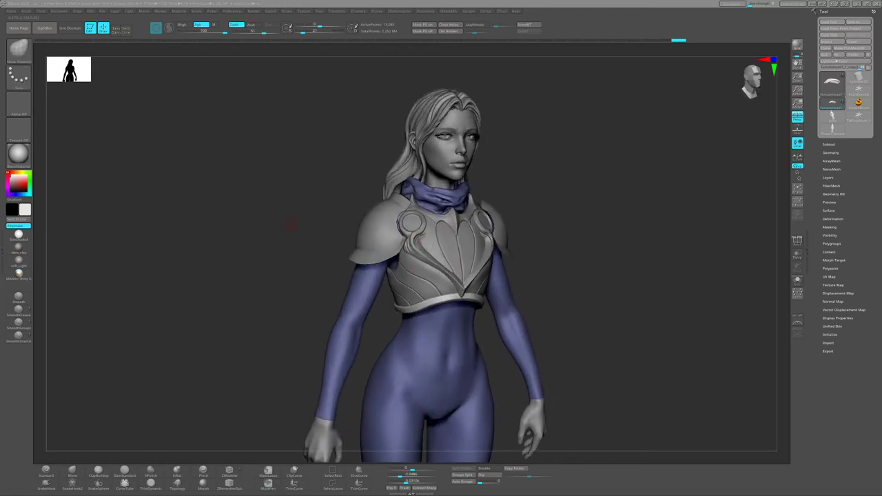
drag(292, 224, 386, 227)
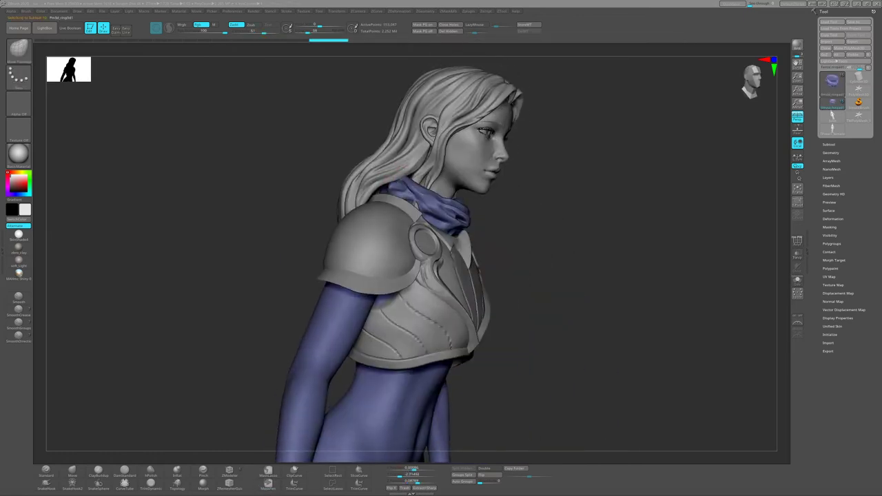
mouse_move(386, 227)
mouse_down()
mouse_move(531, 206)
mouse_move(287, 240)
mouse_up()
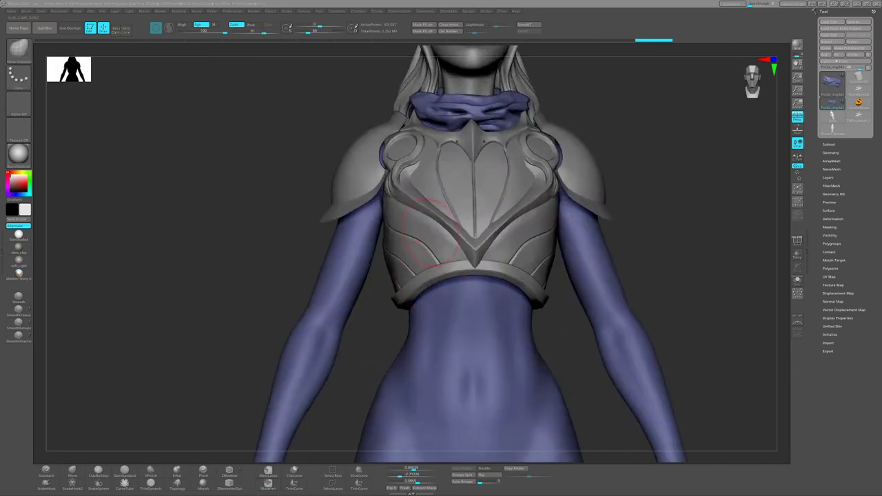
mouse_move(621, 311)
mouse_down()
mouse_move(396, 293)
mouse_move(435, 303)
mouse_up()
alt+click(397, 293)
key(b)
key(z)
key(m)
mouse_move(762, 264)
alt+mouse_down()
mouse_move(620, 207)
mouse_move(406, 238)
alt+mouse_up()
key(s)
drag(83, 311, 127, 449)
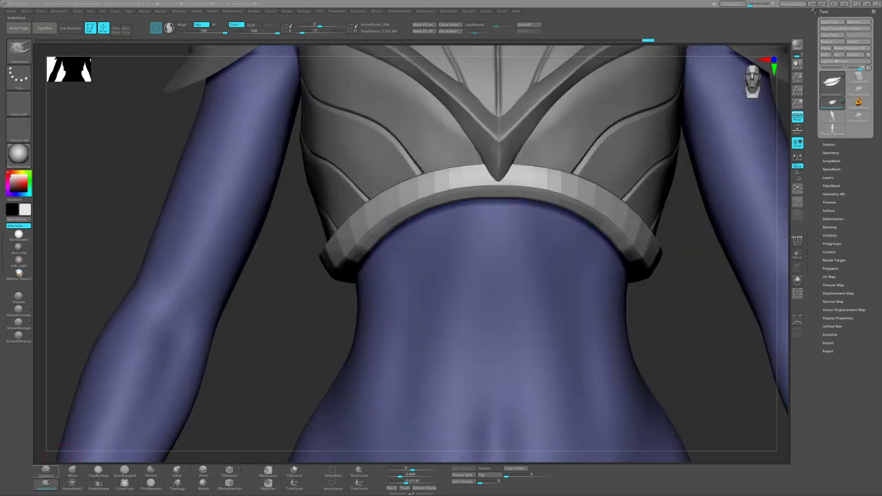
mouse_move(540, 197)
mouse_down()
mouse_move(359, 252)
mouse_move(404, 230)
mouse_move(429, 237)
mouse_move(441, 227)
mouse_move(422, 257)
mouse_up()
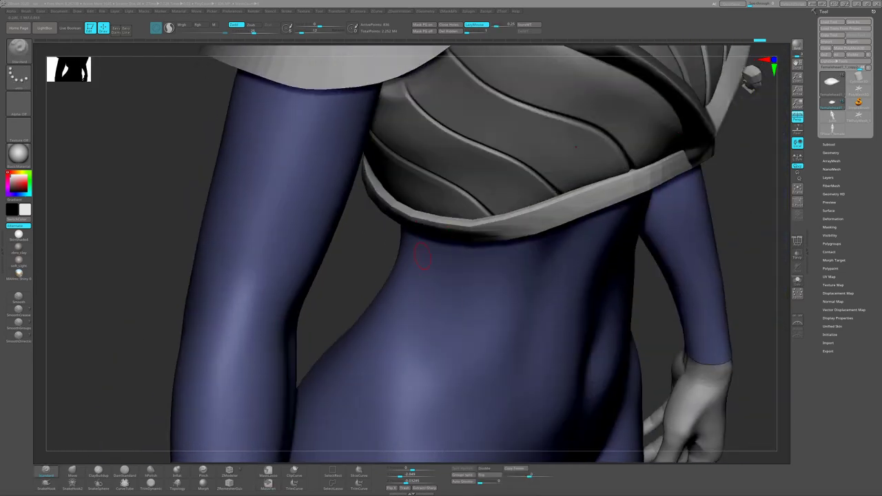
mouse_move(368, 248)
mouse_down()
mouse_move(396, 217)
mouse_move(516, 220)
mouse_move(471, 213)
mouse_up()
key(alt+d)
key(w)
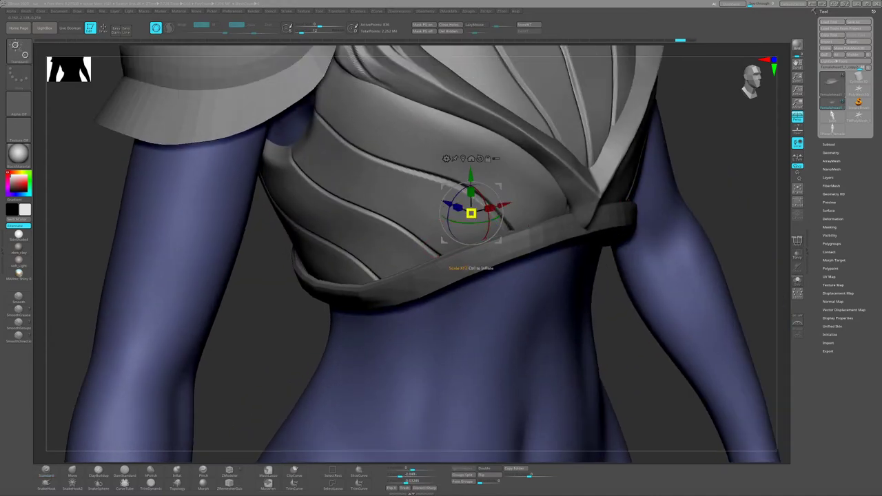
mouse_move(471, 269)
mouse_down()
mouse_move(414, 296)
mouse_move(386, 324)
mouse_up()
click(797, 280)
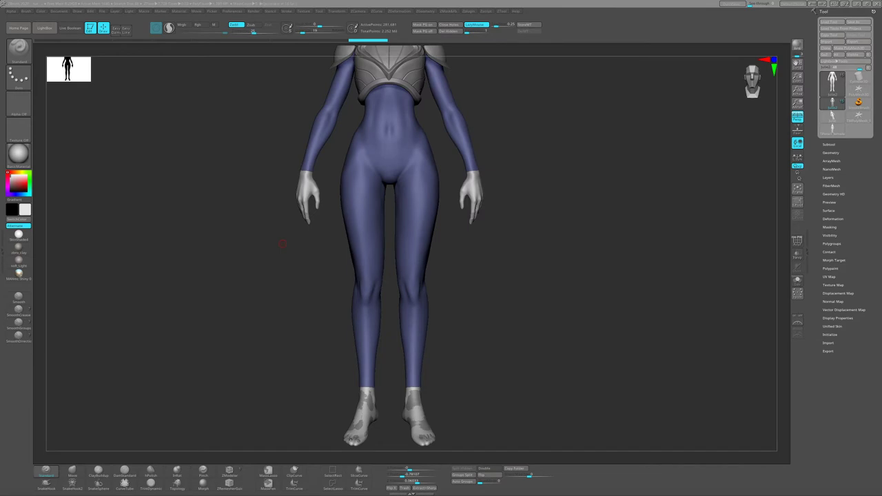
Append a Cylinder3D subtool around the character's waist.
click(829, 144)
click(852, 321)
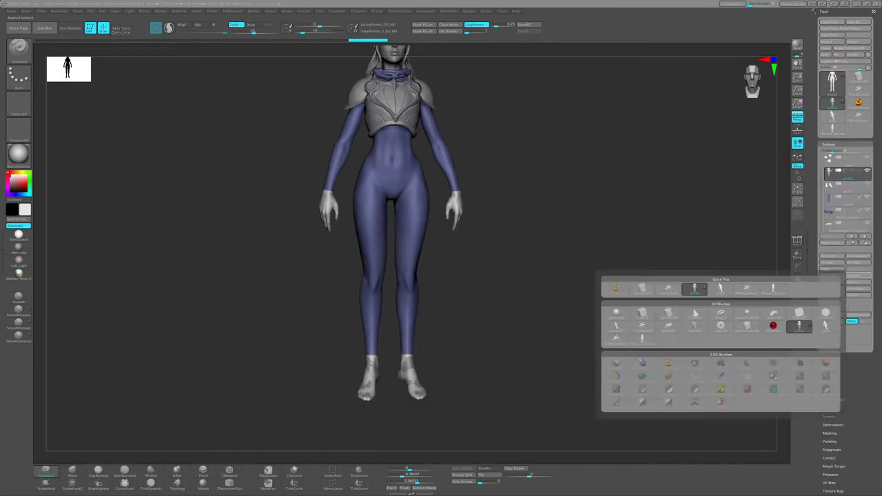
click(668, 314)
key(w)
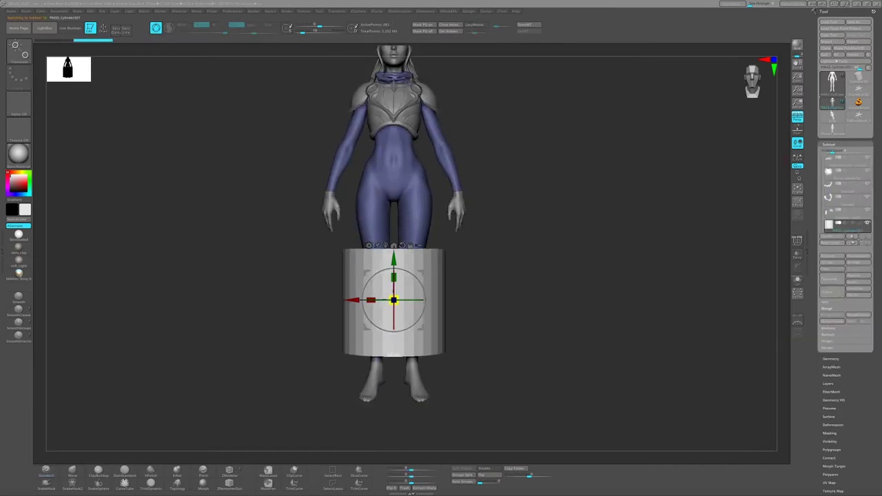
key(q)
shift+drag(586, 276, 655, 276)
Flare the cylinder into a skirt shape with the Transpose gizmo's Taper deformer.
key(w)
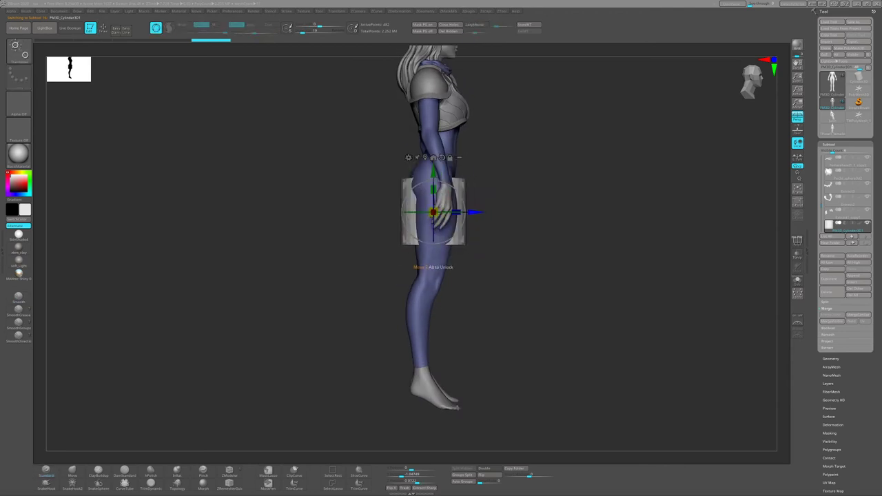
click(409, 157)
click(413, 172)
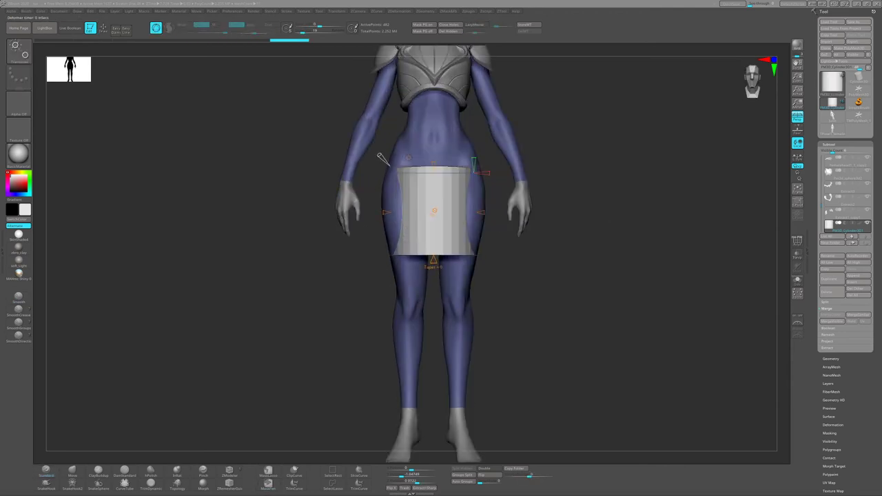
drag(433, 164, 433, 180)
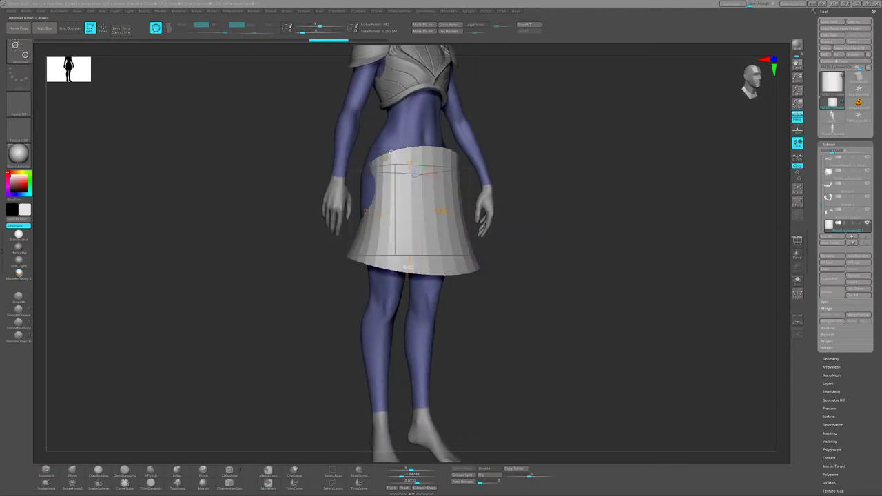
drag(621, 276, 661, 228)
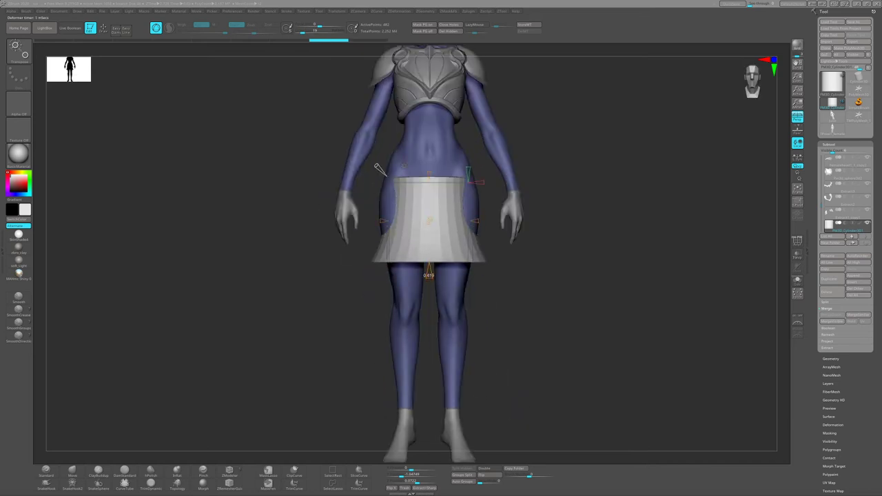
key(q)
Shape the skirt to knee length with SnakeHook and Smooth, checking it from all sides.
drag(378, 168, 456, 225)
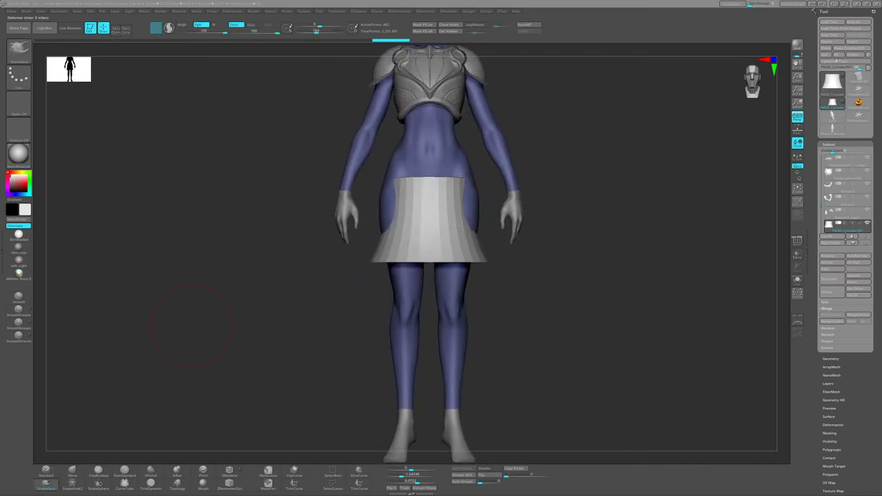
mouse_move(389, 183)
alt+mouse_down()
mouse_move(413, 214)
mouse_move(384, 226)
mouse_move(389, 234)
mouse_move(404, 207)
mouse_move(458, 217)
mouse_move(455, 241)
mouse_move(459, 217)
mouse_move(420, 249)
mouse_move(479, 240)
alt+mouse_up()
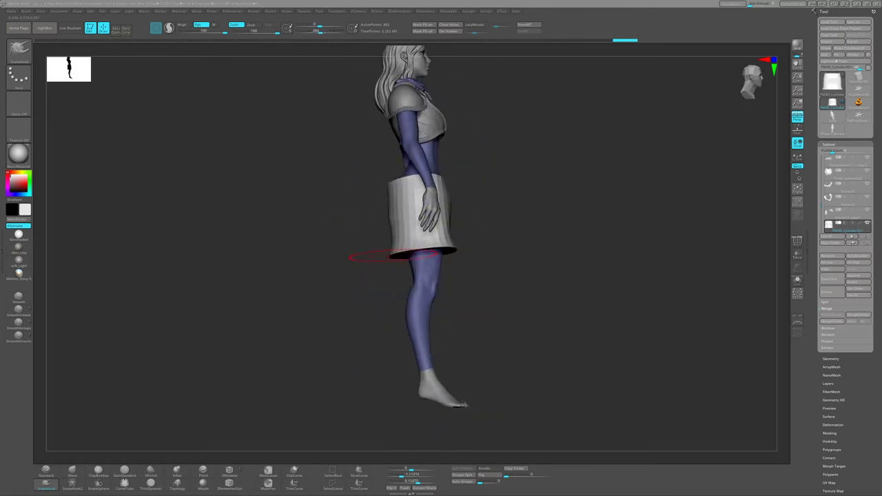
mouse_move(395, 257)
mouse_down()
mouse_move(443, 233)
mouse_move(412, 215)
mouse_move(422, 224)
mouse_up()
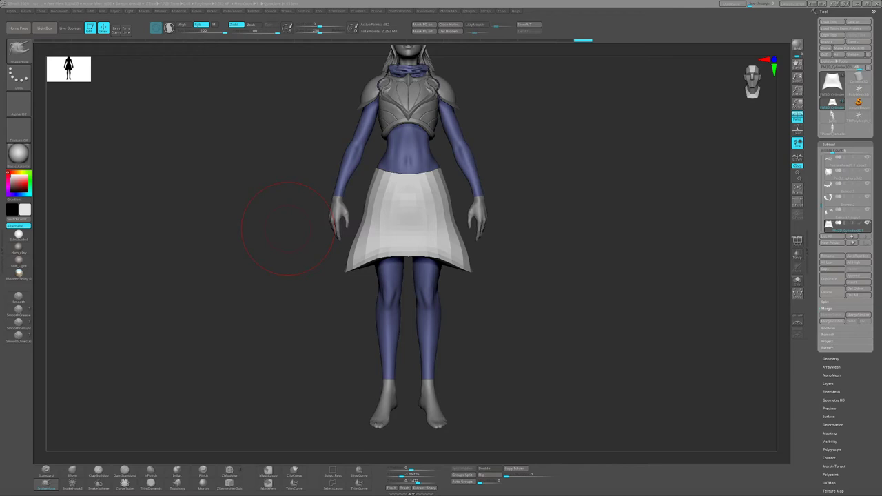
mouse_move(372, 246)
mouse_down()
mouse_move(360, 221)
mouse_move(360, 230)
mouse_move(362, 219)
mouse_move(410, 200)
mouse_move(468, 289)
mouse_up()
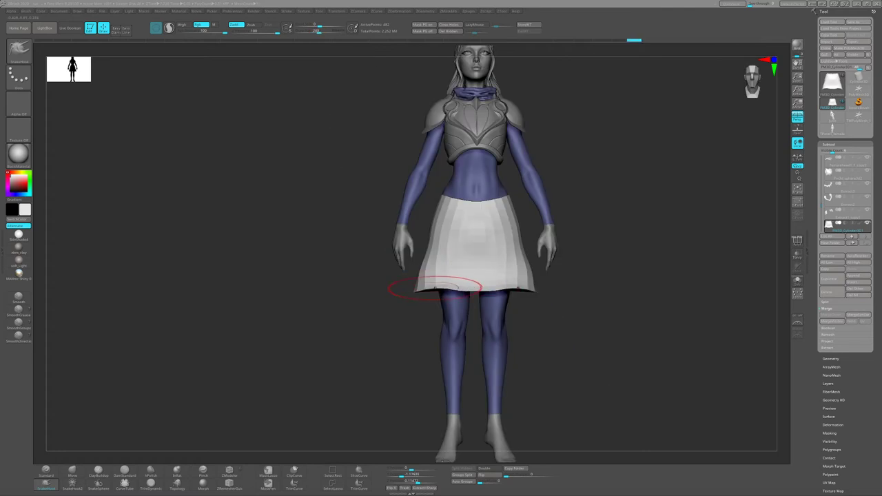
mouse_move(427, 261)
shift+mouse_down()
mouse_move(427, 248)
mouse_move(345, 207)
shift+mouse_up()
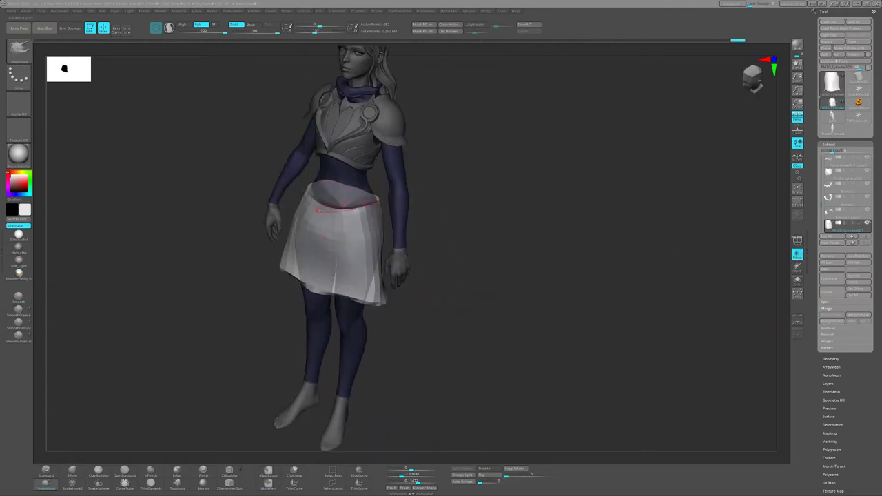
drag(406, 219, 483, 220)
mouse_move(409, 216)
mouse_down()
mouse_move(434, 197)
mouse_move(386, 200)
mouse_move(497, 207)
mouse_move(441, 227)
mouse_move(496, 228)
mouse_move(400, 269)
mouse_move(404, 235)
mouse_move(397, 228)
mouse_move(394, 236)
mouse_move(386, 203)
mouse_move(291, 227)
mouse_move(322, 217)
mouse_move(394, 238)
mouse_move(391, 218)
mouse_move(462, 222)
mouse_up()
scroll(366, 199, up, 2)
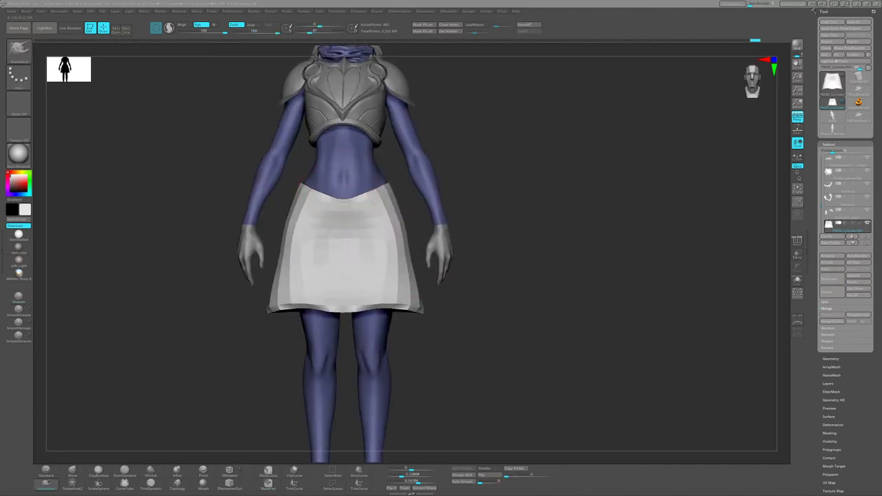
mouse_move(378, 198)
mouse_down()
mouse_move(397, 206)
mouse_move(414, 258)
mouse_move(393, 255)
mouse_move(404, 227)
mouse_move(436, 237)
mouse_move(372, 283)
mouse_up()
scroll(415, 258, down, 2)
key(s)
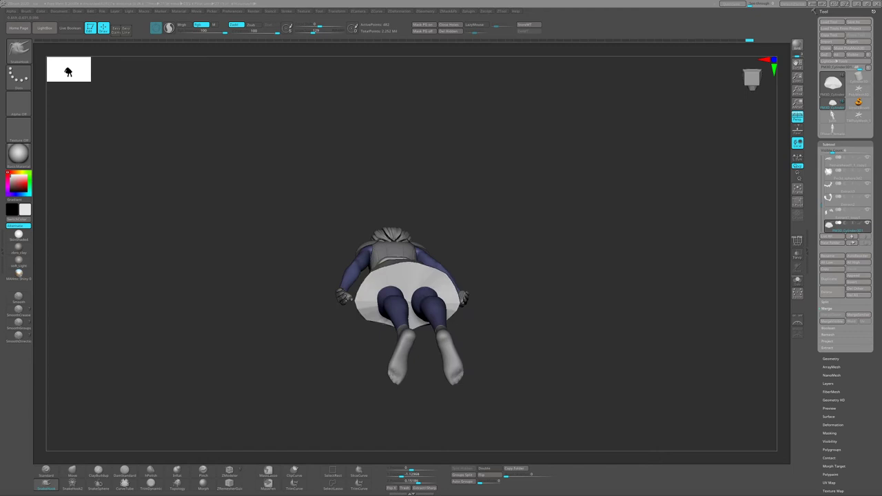
mouse_move(386, 232)
mouse_down()
mouse_move(457, 246)
mouse_move(503, 212)
mouse_move(404, 236)
mouse_move(410, 215)
mouse_move(429, 241)
mouse_up()
mouse_move(407, 233)
ctrl+right_down()
mouse_move(410, 222)
mouse_move(431, 223)
mouse_move(397, 230)
ctrl+right_up()
Mark mask spots on both skirt sides, subdivide the skirt once, and solo it.
ctrl+click(391, 220)
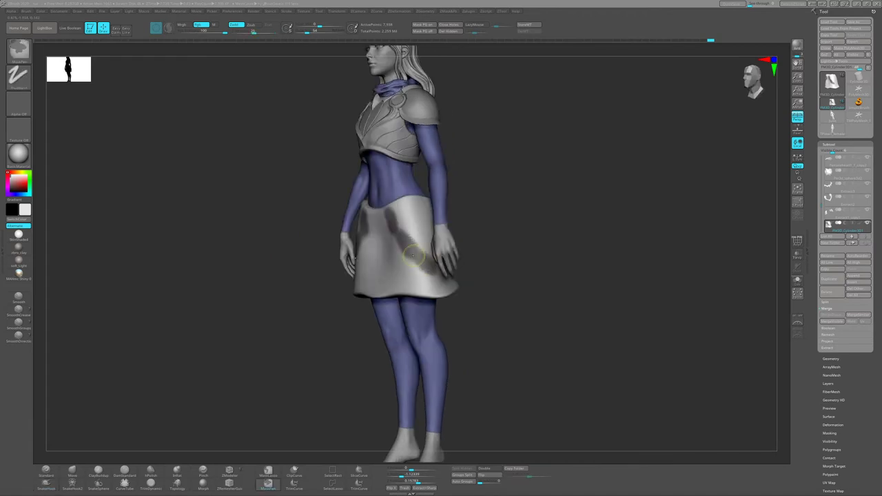
mouse_move(284, 241)
right_down()
mouse_move(470, 223)
mouse_move(419, 248)
mouse_move(455, 219)
mouse_move(417, 211)
mouse_move(455, 219)
right_up()
key(d)
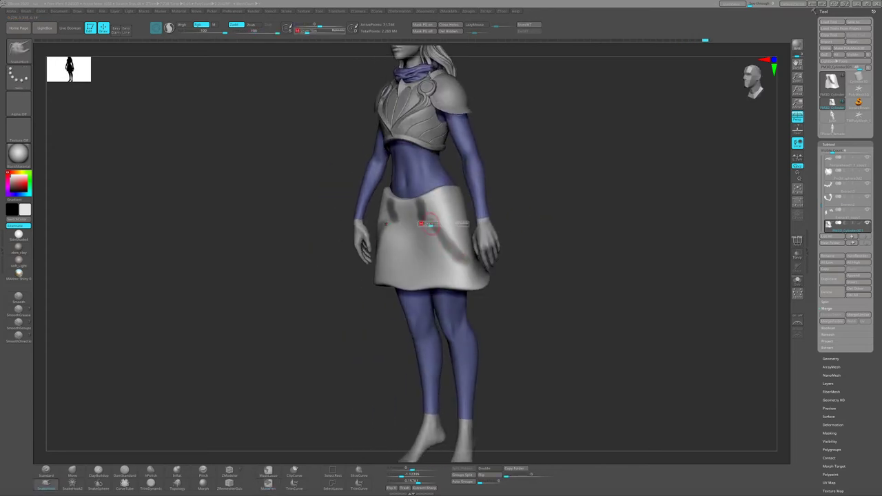
click(797, 280)
mouse_move(427, 248)
right_down()
mouse_move(469, 258)
mouse_move(427, 248)
mouse_move(480, 248)
right_up()
Set up the SnakeHook brush with a dotted stroke on the isolated skirt.
key(b)
key(s)
key(h)
key(b)
key(s)
key(h)
mouse_move(428, 248)
right_down()
mouse_move(469, 248)
mouse_move(441, 248)
mouse_move(498, 216)
mouse_move(469, 228)
mouse_move(482, 261)
mouse_move(476, 255)
mouse_move(545, 235)
right_up()
Paint MaskPen panel shapes on the skirt and extract them into a new subtool.
key(b)
key(s)
key(h)
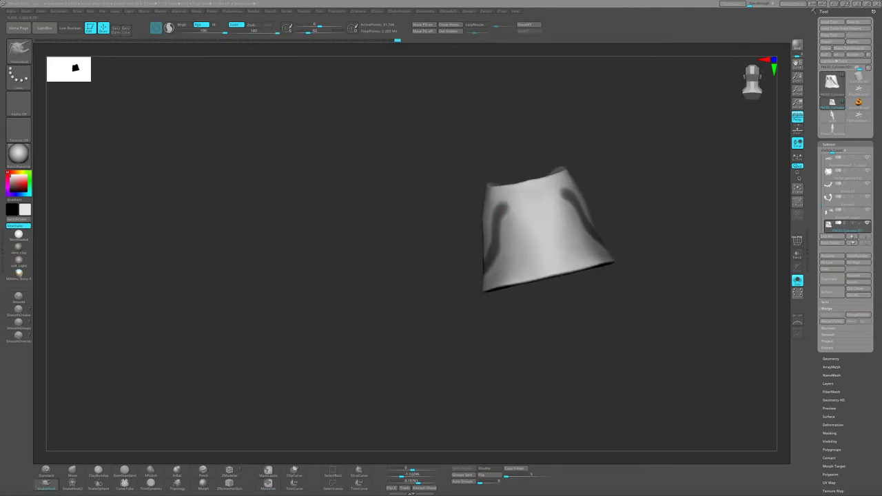
key(ctrl)
mouse_move(513, 204)
right_down()
mouse_move(524, 197)
mouse_move(430, 203)
mouse_move(447, 236)
mouse_move(495, 254)
mouse_move(504, 235)
mouse_move(478, 218)
mouse_move(399, 227)
right_up()
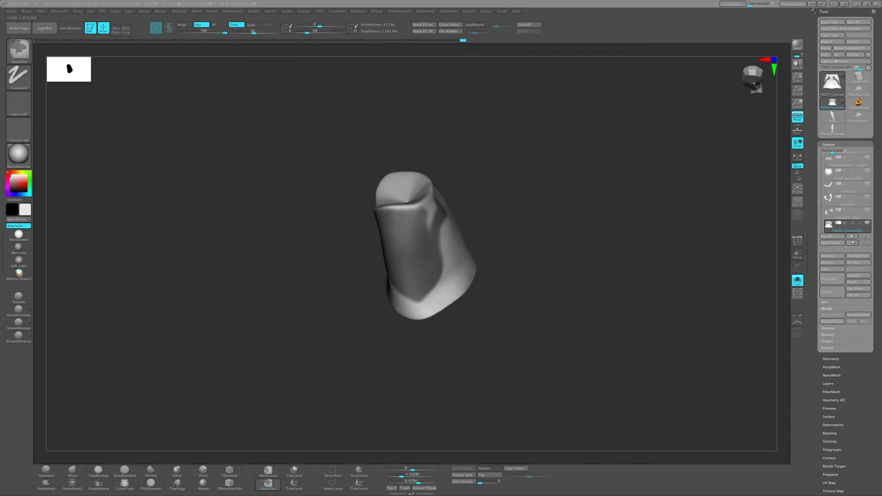
mouse_move(413, 261)
right_down()
mouse_move(441, 198)
mouse_move(423, 281)
mouse_move(482, 227)
mouse_move(467, 207)
mouse_move(441, 221)
mouse_move(482, 221)
mouse_move(442, 220)
right_up()
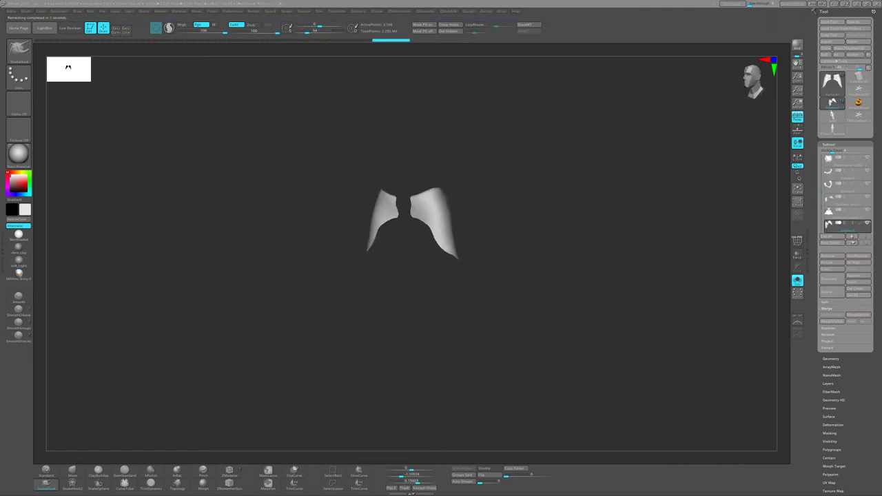
Turn Solo off and reselect the full skirt subtool.
mouse_move(413, 248)
right_down()
mouse_move(482, 247)
mouse_move(431, 231)
mouse_move(524, 231)
mouse_move(510, 206)
mouse_move(606, 228)
right_up()
alt+click(434, 246)
alt+click(441, 234)
key(f)
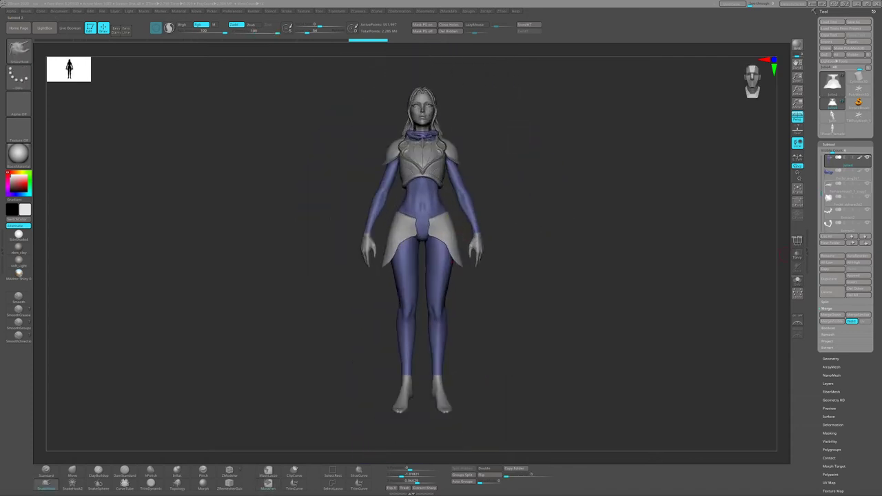
alt+click(404, 253)
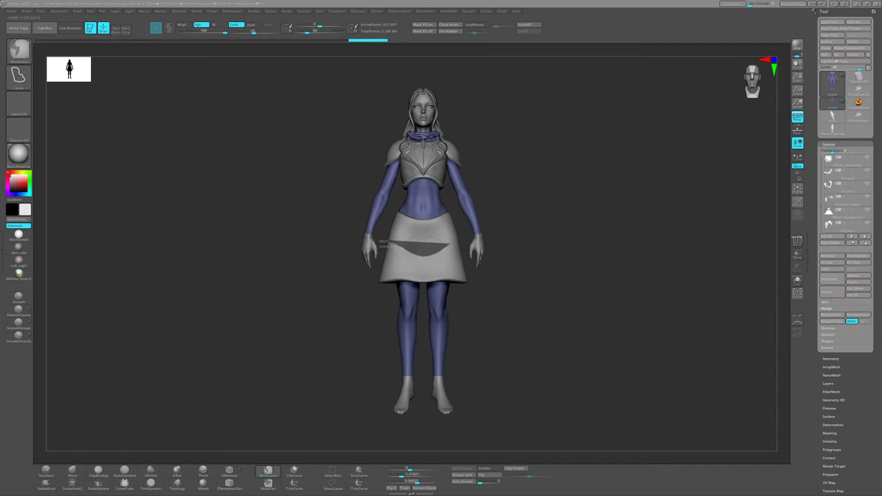
alt+click(413, 246)
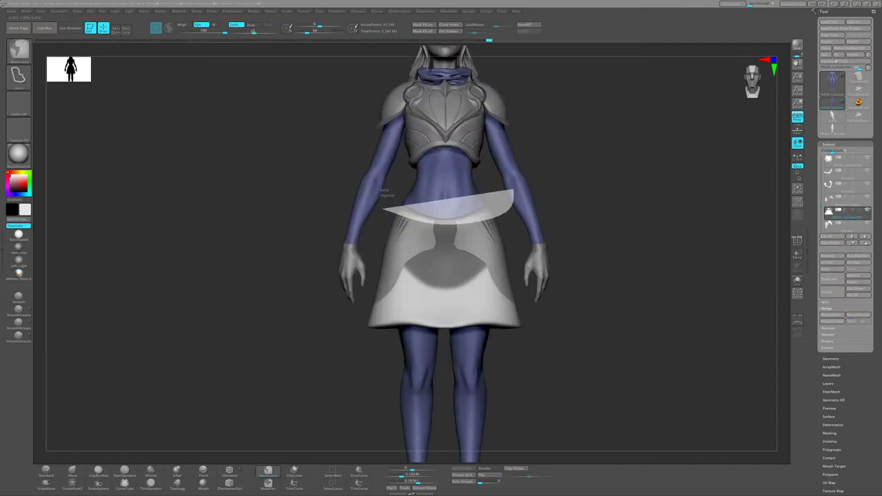
Solo the skirt, lasso-mask its top band, extract and accept it, then show all pieces.
right_drag(394, 221, 621, 228)
click(797, 281)
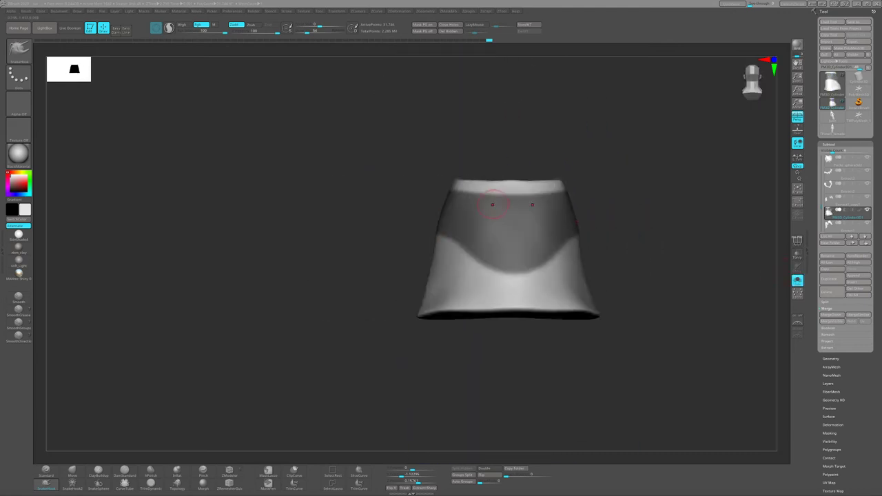
mouse_move(427, 193)
right_down()
mouse_move(482, 191)
mouse_move(450, 200)
right_up()
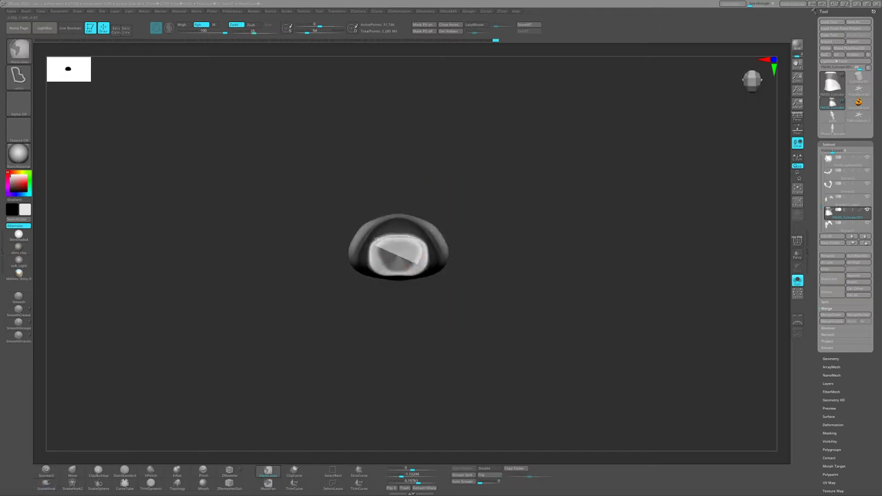
right_drag(412, 266, 369, 451)
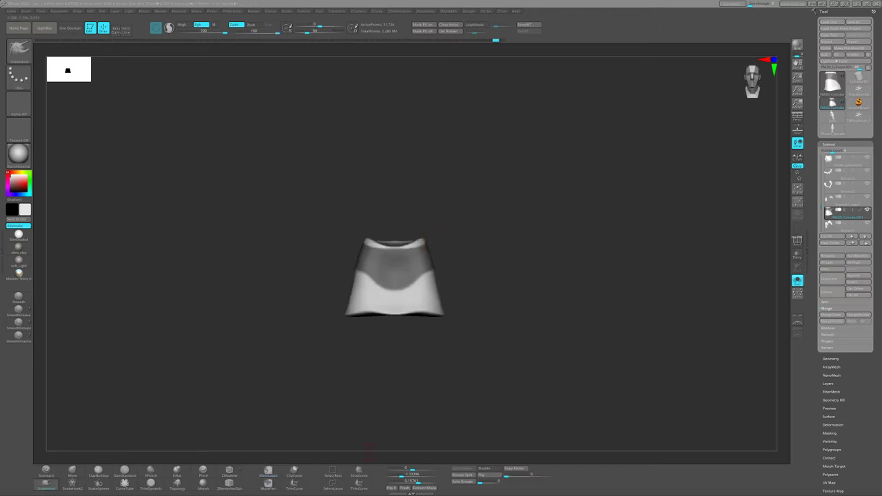
right_drag(369, 451, 345, 263)
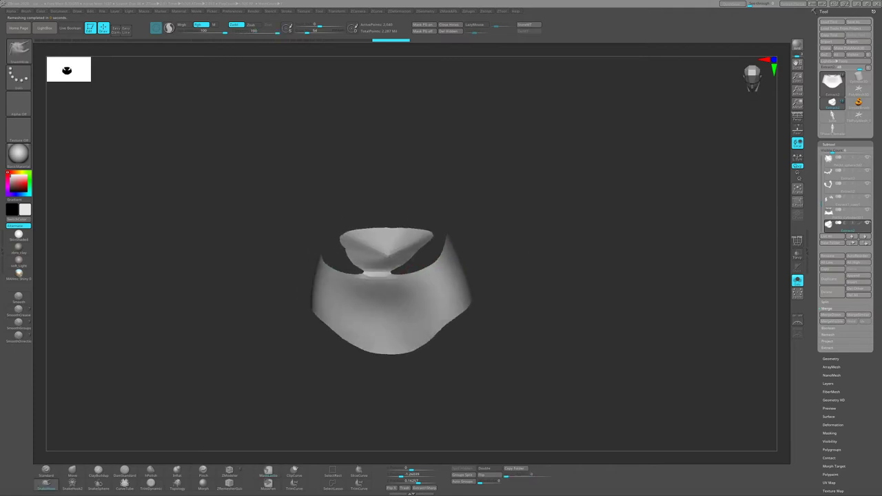
click(797, 281)
Select the Extract2 skirt piece and switch to the ZModeler brush.
alt+click(386, 373)
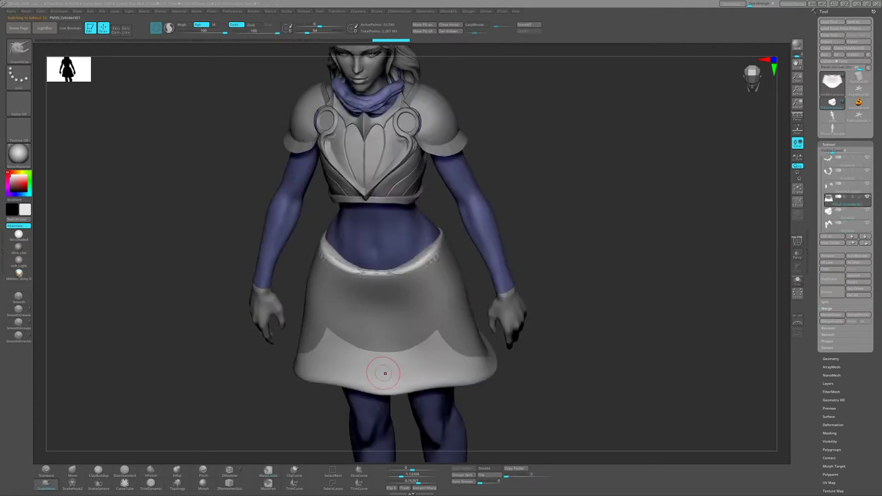
right_drag(775, 205, 482, 276)
alt+click(467, 279)
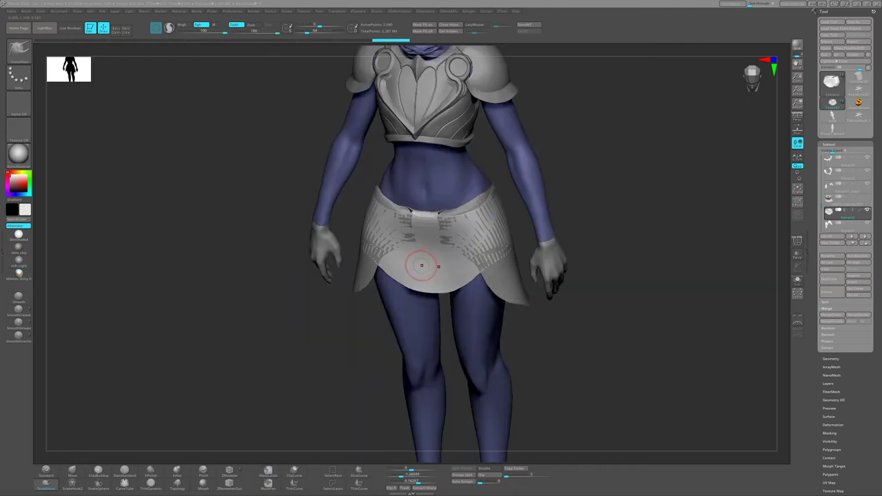
click(229, 472)
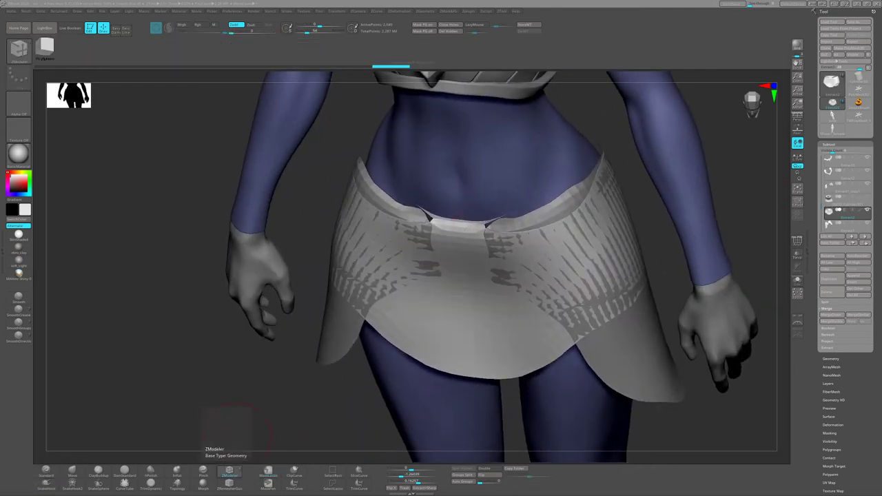
mouse_move(460, 252)
ctrl+right_down()
mouse_move(414, 207)
mouse_move(457, 241)
ctrl+right_up()
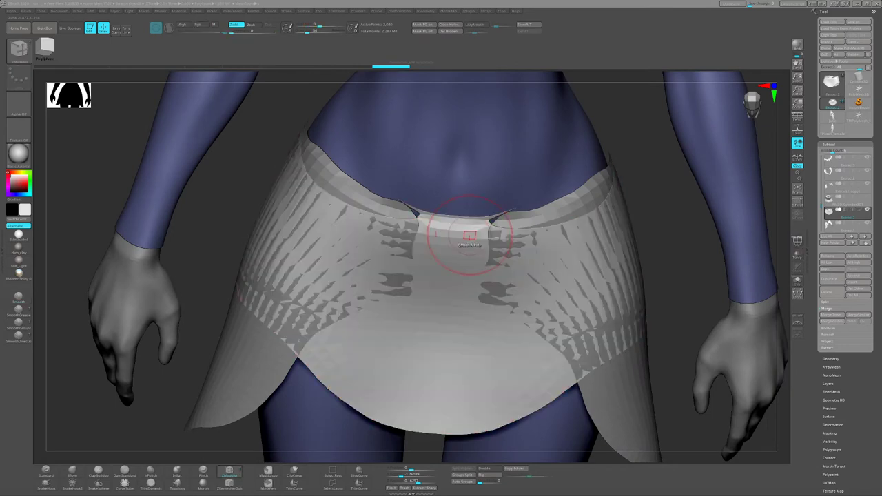
Delete polyloops to split the skirt into panels, then enable Double display.
key(space)
click(412, 262)
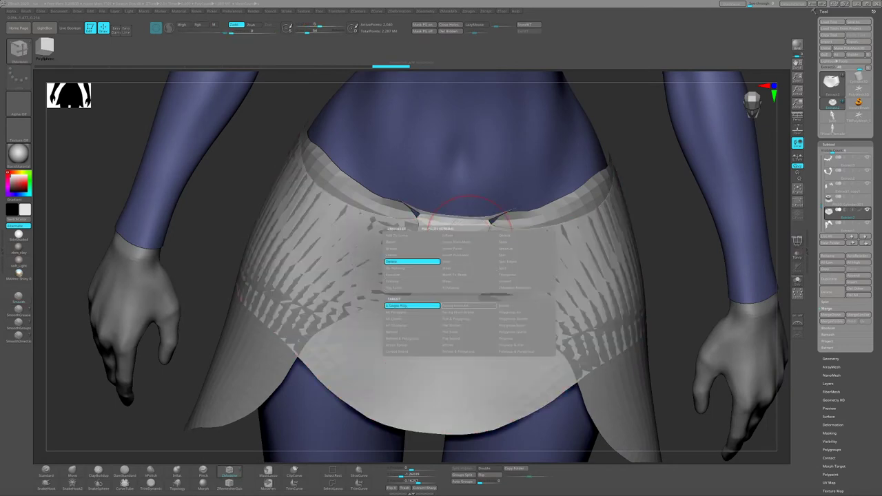
key(space)
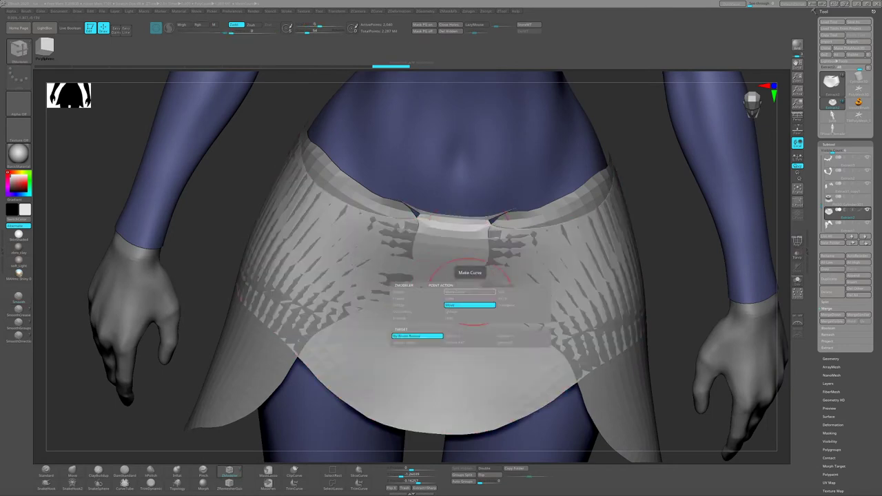
key(space)
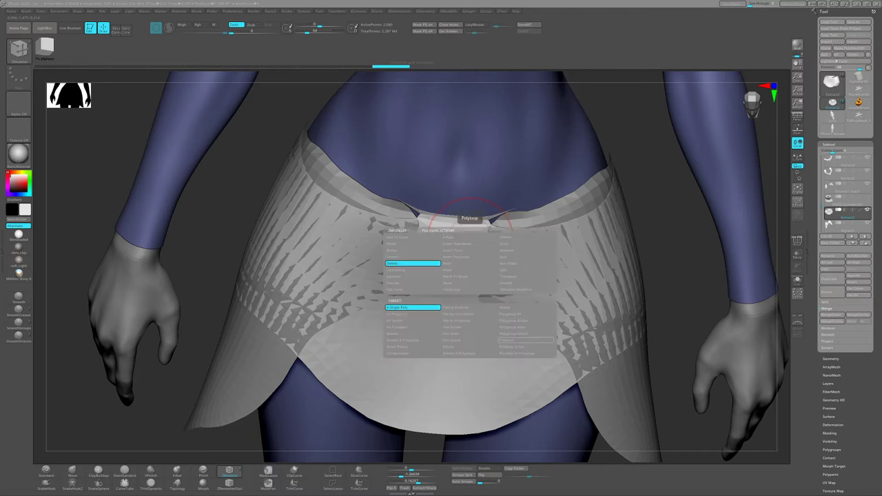
click(535, 340)
drag(724, 414, 772, 413)
key(space)
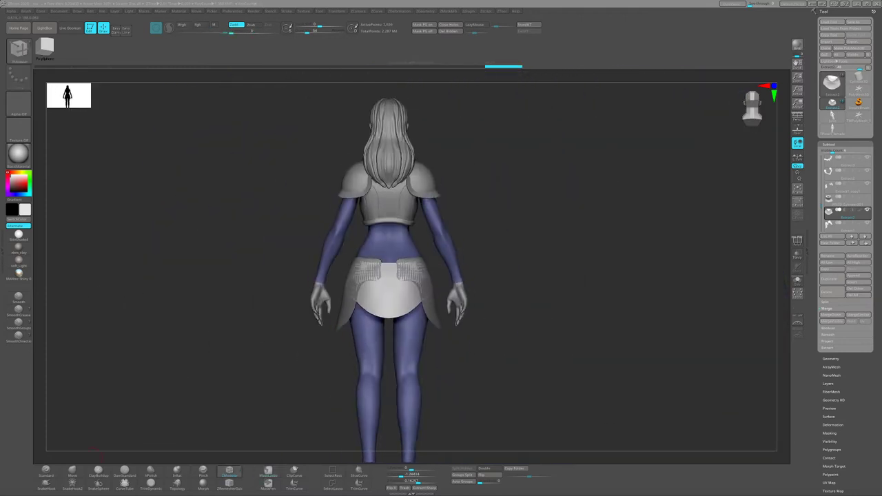
mouse_move(593, 310)
mouse_down()
mouse_move(414, 245)
mouse_move(443, 236)
mouse_move(483, 435)
mouse_move(451, 288)
mouse_move(362, 282)
mouse_move(235, 298)
mouse_up()
click(485, 468)
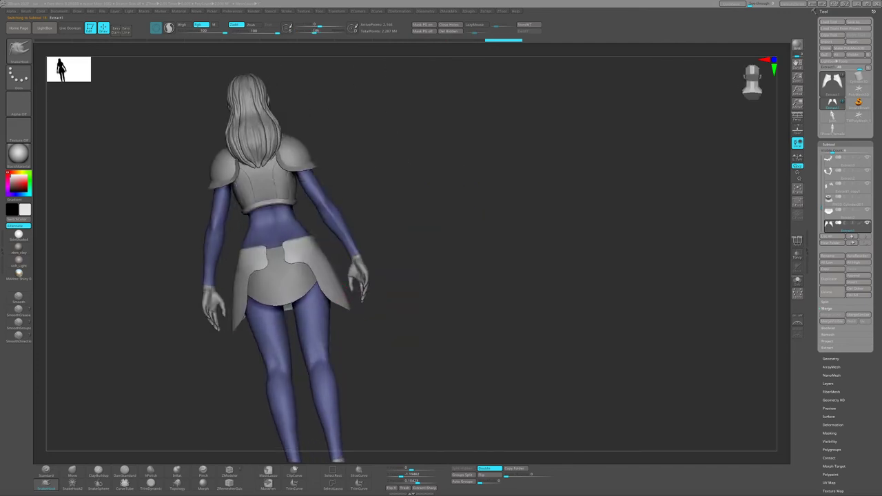
Delete the waist polyloops beside the front panel with ZModeler Delete Polyloop.
mouse_move(386, 324)
alt+mouse_down()
mouse_move(379, 278)
mouse_move(345, 303)
mouse_move(386, 257)
alt+mouse_up()
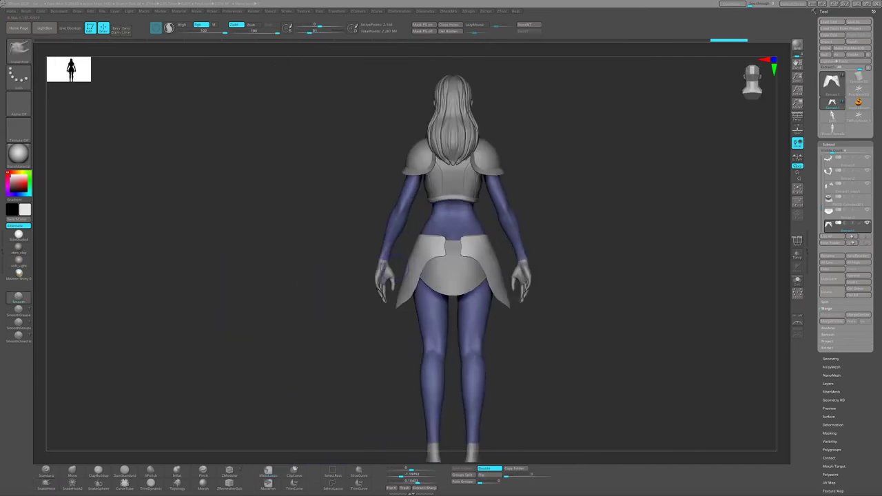
drag(593, 275, 662, 275)
alt+drag(386, 324, 378, 278)
drag(593, 275, 662, 276)
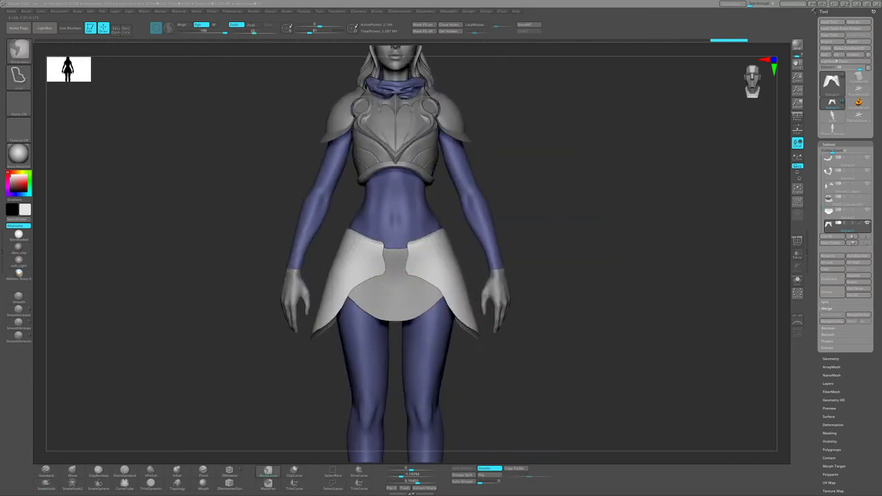
mouse_move(384, 276)
ctrl+right_down()
mouse_move(389, 269)
mouse_move(353, 291)
ctrl+right_up()
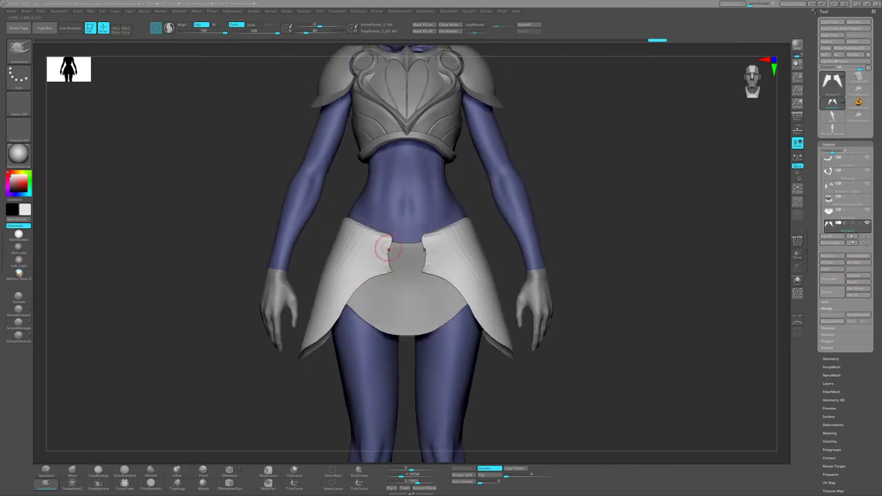
right_drag(387, 248, 444, 237)
key(b)
key(z)
key(m)
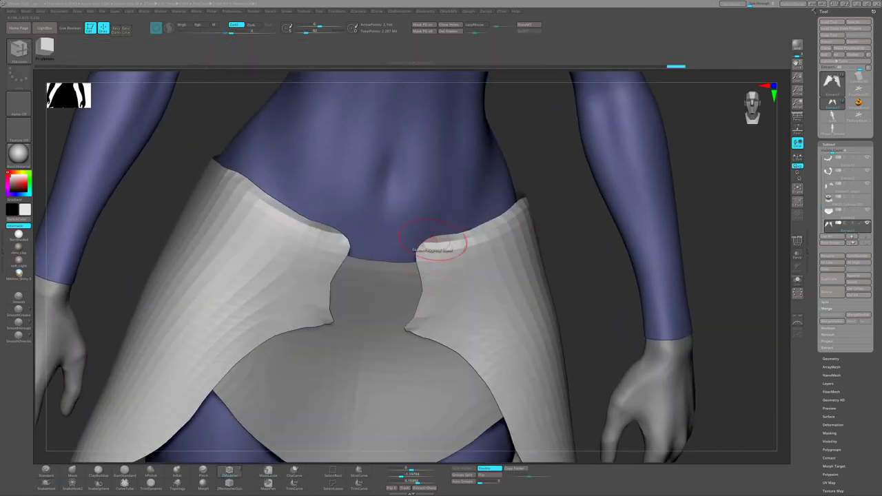
key(space)
mouse_move(433, 240)
ctrl+right_down()
mouse_move(450, 283)
mouse_move(364, 315)
ctrl+right_up()
Return to the SnakeHook brush and review the notched front waist tab.
key(b)
key(s)
key(h)
mouse_move(398, 266)
right_down()
mouse_move(473, 282)
mouse_move(410, 264)
mouse_move(396, 232)
mouse_move(427, 256)
right_up()
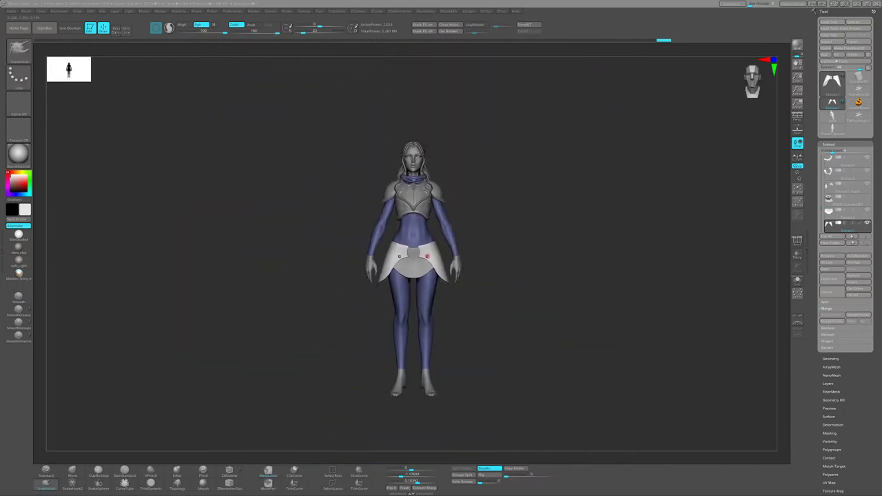
mouse_move(383, 291)
right_down()
mouse_move(407, 282)
mouse_move(415, 424)
right_up()
key(w)
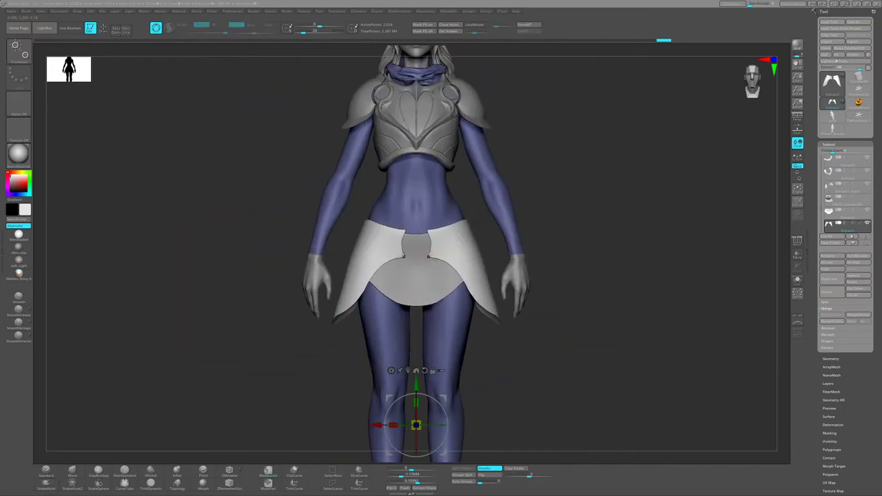
key(q)
mouse_move(414, 276)
right_down()
mouse_move(386, 275)
mouse_move(421, 276)
mouse_move(455, 235)
mouse_move(451, 253)
mouse_move(457, 206)
mouse_move(508, 234)
mouse_move(508, 246)
mouse_move(483, 246)
mouse_move(470, 226)
mouse_move(483, 241)
mouse_move(382, 274)
right_up()
mouse_move(391, 245)
alt+right_down()
mouse_move(391, 262)
mouse_move(441, 262)
mouse_move(345, 262)
mouse_move(453, 277)
mouse_move(414, 277)
mouse_move(504, 276)
alt+right_up()
alt+click(453, 276)
mouse_move(422, 276)
alt+right_down()
mouse_move(421, 226)
mouse_move(431, 235)
alt+right_up()
alt+click(421, 225)
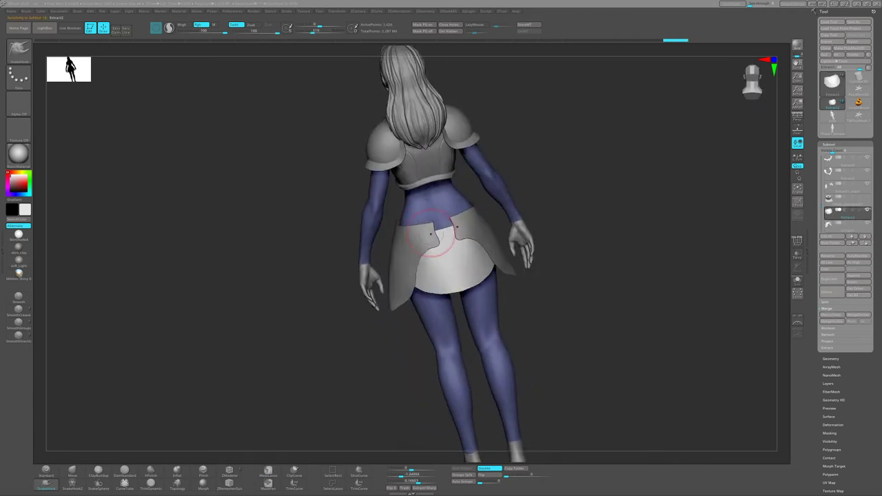
Solo the skirt piece to inspect it alone, then show the whole character again.
click(798, 281)
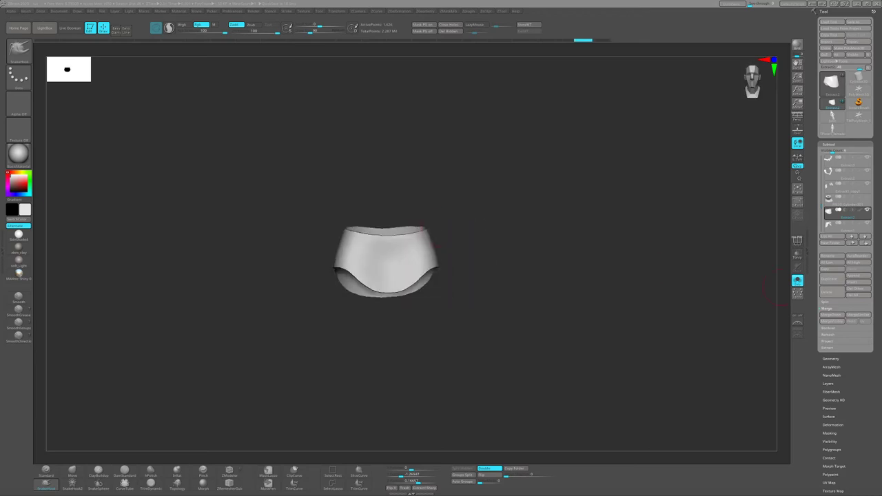
right_drag(422, 228, 405, 236)
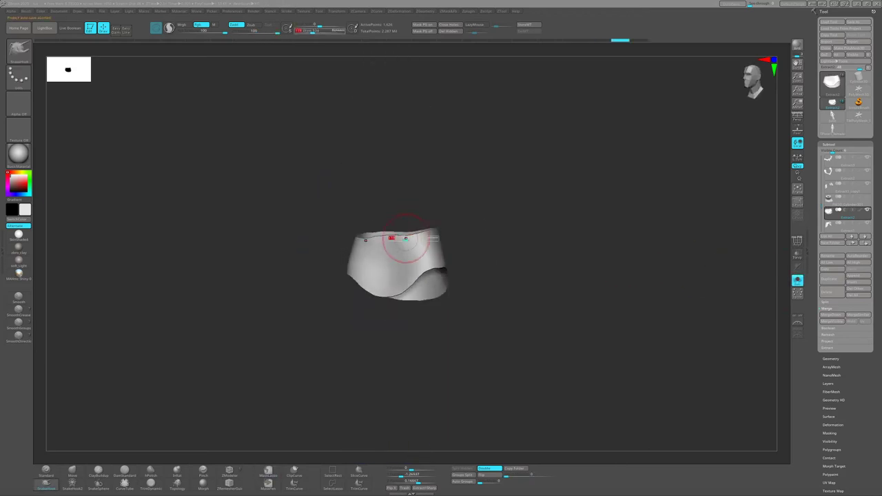
click(798, 281)
ctrl+right_drag(386, 262, 414, 227)
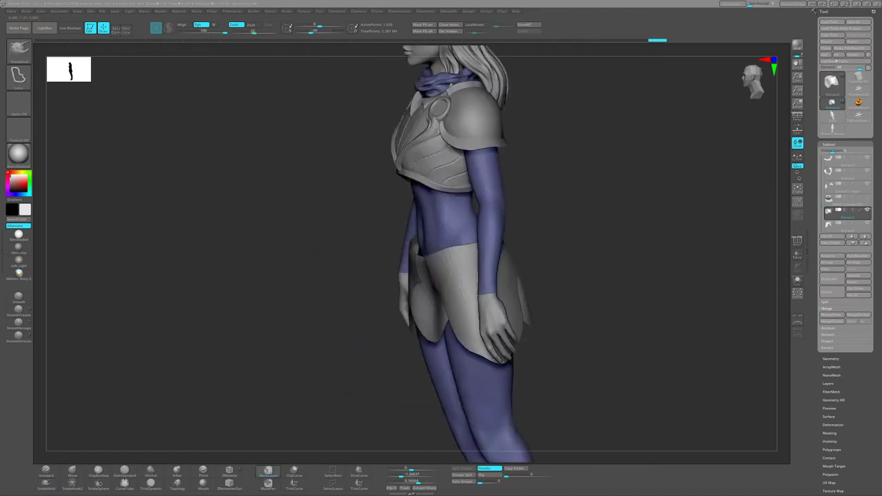
Select the skirt Extract2 subtool and hide it after checking the figure from the front.
alt+click(476, 275)
alt+click(483, 269)
right_drag(483, 269, 413, 235)
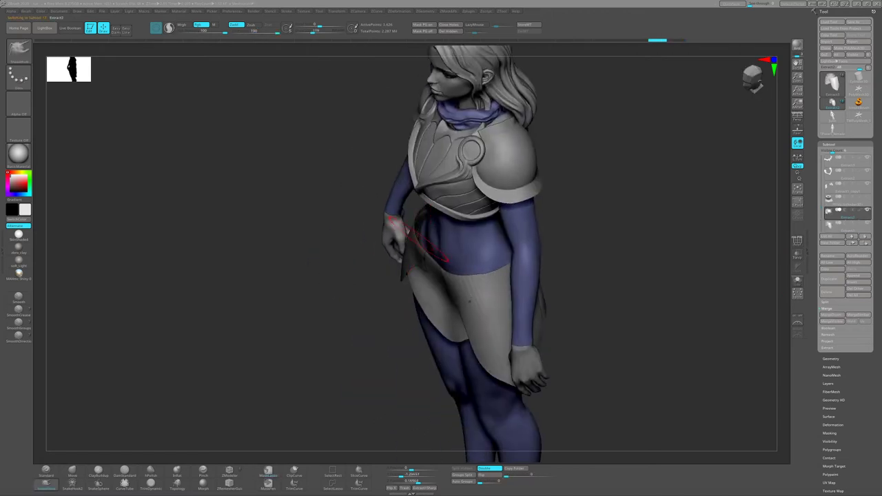
right_drag(406, 270, 477, 281)
mouse_move(331, 255)
mouse_down()
mouse_move(513, 252)
mouse_move(355, 253)
mouse_up()
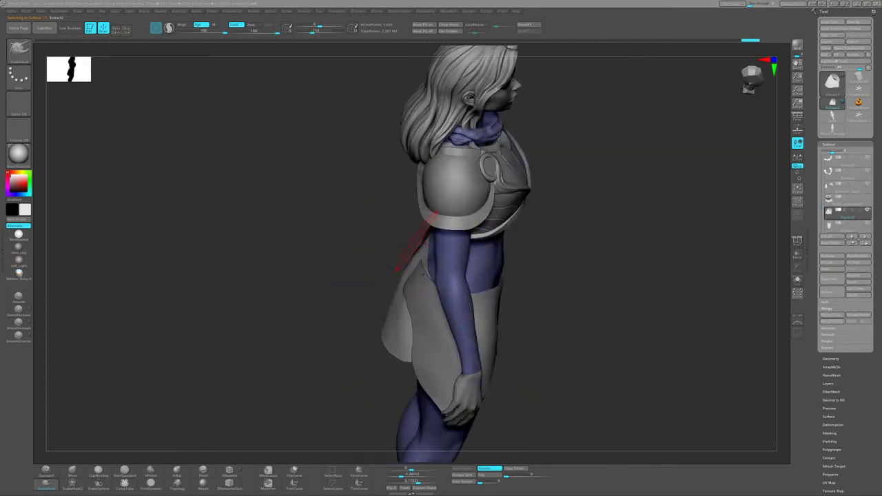
mouse_move(432, 256)
mouse_down()
mouse_move(370, 253)
mouse_move(442, 246)
mouse_move(351, 260)
mouse_move(356, 241)
mouse_move(381, 248)
mouse_move(338, 262)
mouse_move(413, 265)
mouse_move(448, 254)
mouse_up()
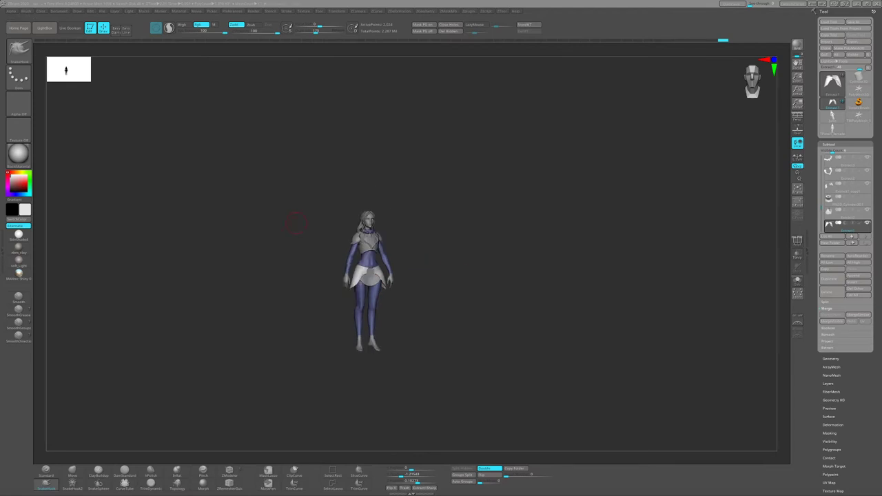
mouse_move(297, 222)
mouse_down()
mouse_move(467, 277)
mouse_move(445, 276)
mouse_move(473, 265)
mouse_up()
click(838, 211)
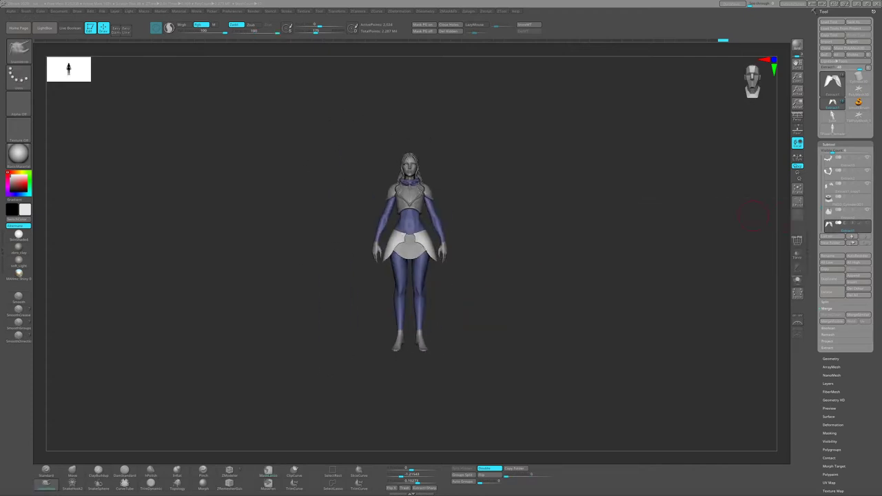
alt+click(433, 276)
drag(433, 276, 489, 153)
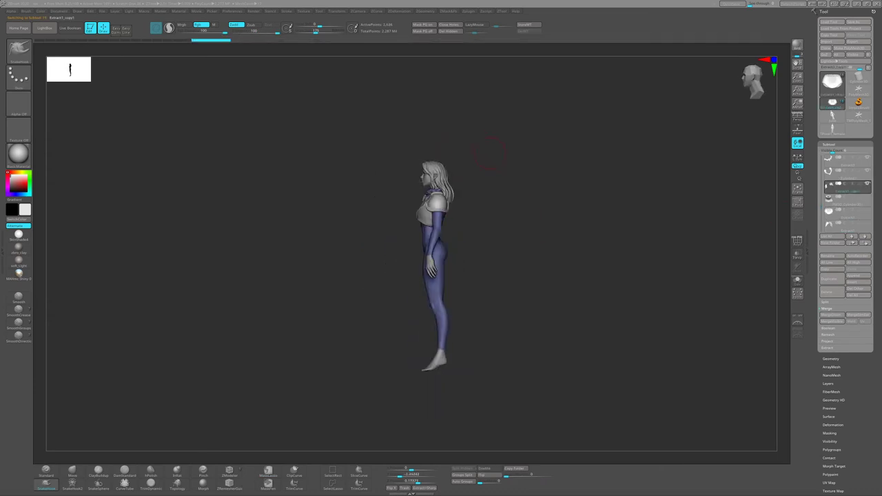
Load the grey base character file via File > Open and clear its mask.
click(475, 11)
click(486, 69)
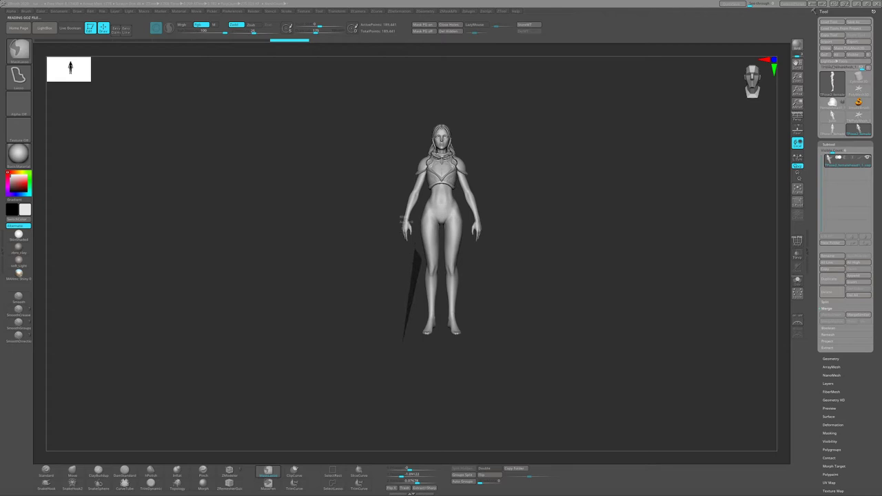
ctrl+drag(448, 238, 459, 252)
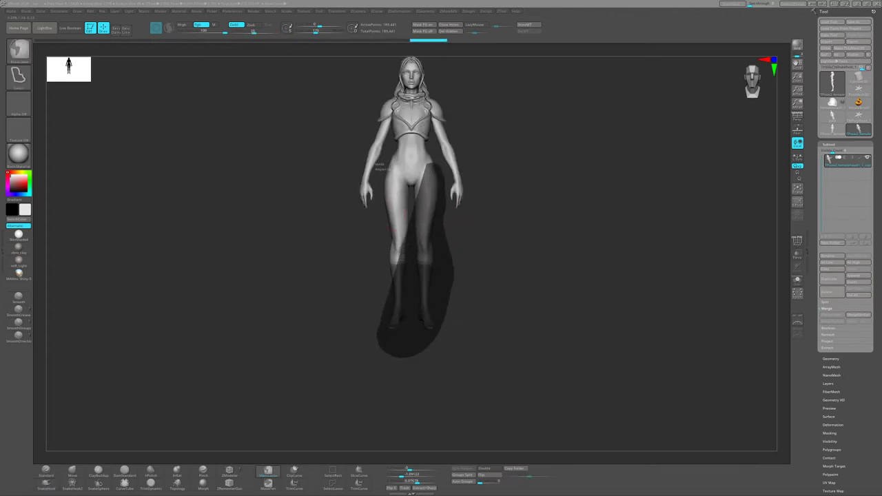
Use the Morph brush on the legs to restore the separated thighs.
key(w)
drag(423, 202, 429, 313)
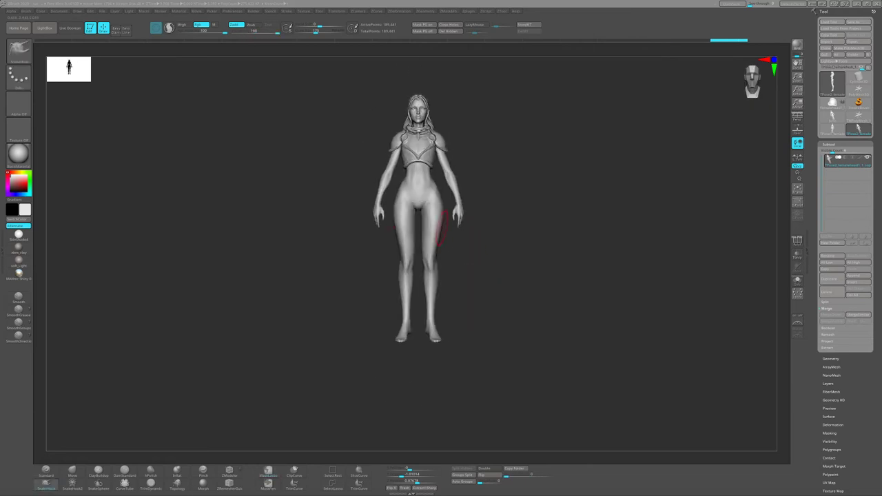
key(w)
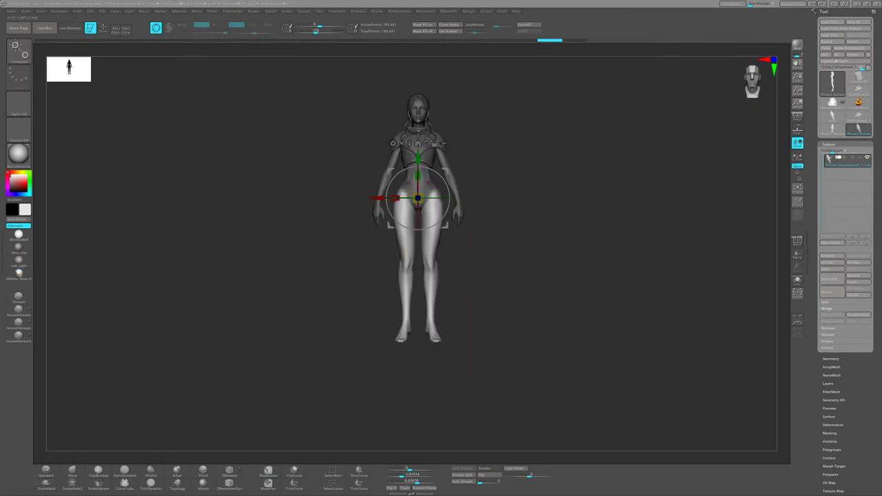
mouse_move(517, 224)
mouse_down()
mouse_move(451, 252)
mouse_move(471, 248)
mouse_move(400, 252)
mouse_up()
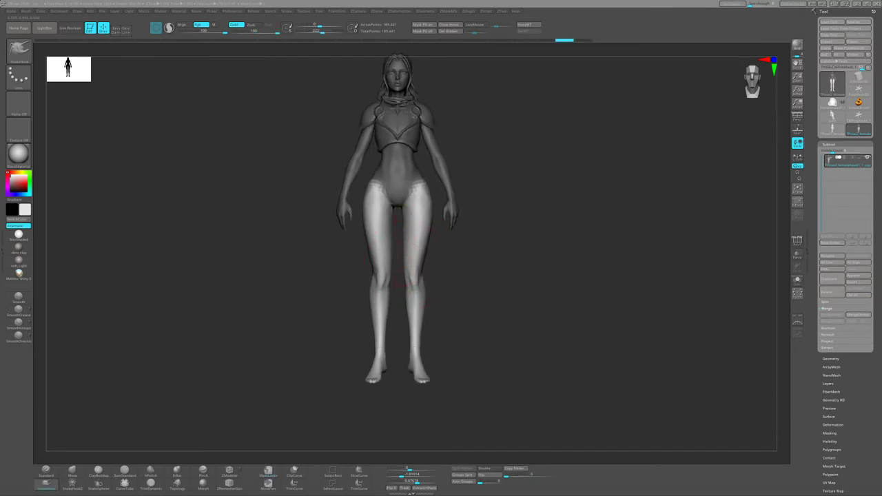
key(ctrl+z)
click(202, 481)
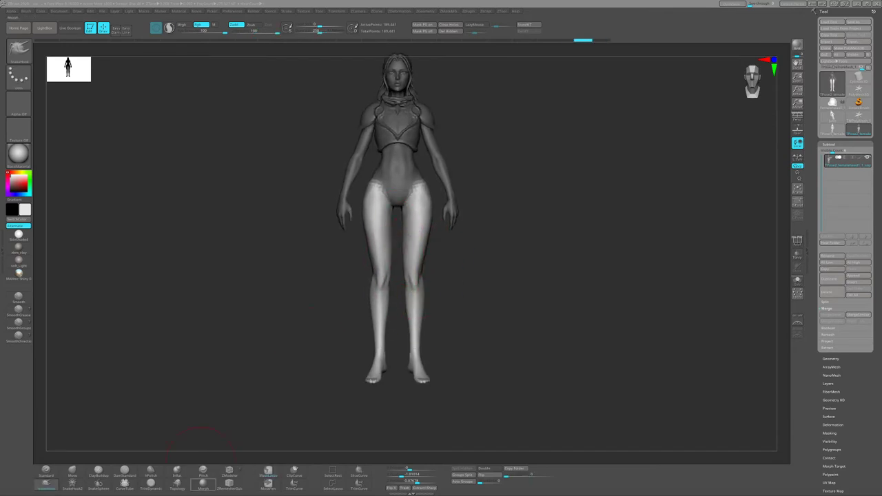
mouse_move(398, 225)
right_down()
mouse_move(443, 236)
mouse_move(469, 196)
mouse_move(443, 268)
mouse_move(506, 271)
mouse_move(524, 262)
mouse_move(510, 265)
right_up()
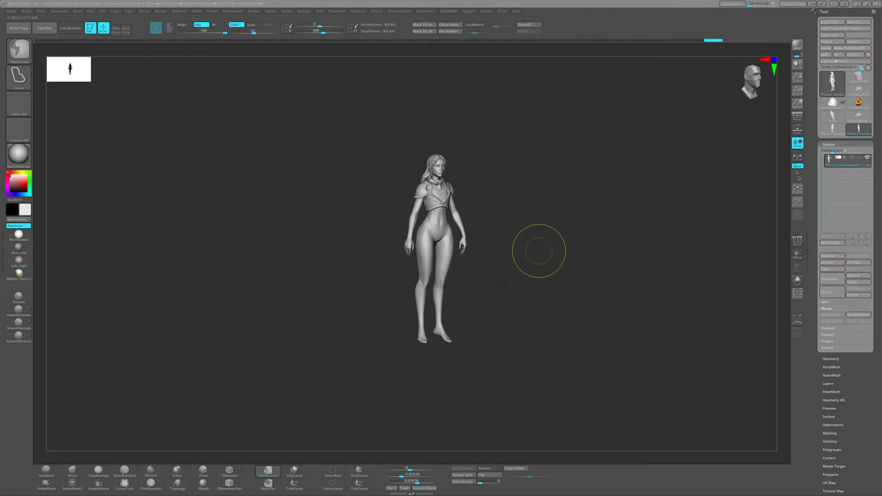
Save the project and turn the skirt Extract subtool's visibility back on.
key(ctrl+s)
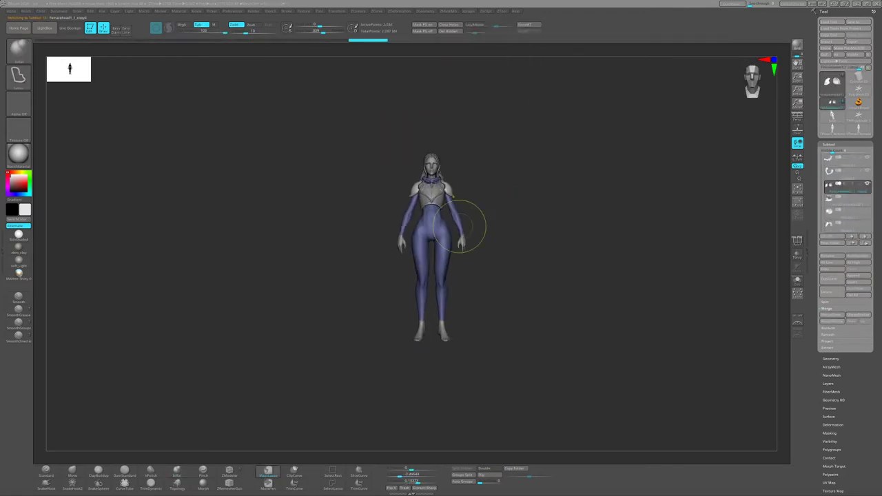
mouse_move(460, 227)
right_down()
mouse_move(565, 241)
mouse_move(443, 259)
mouse_move(379, 250)
right_up()
click(867, 211)
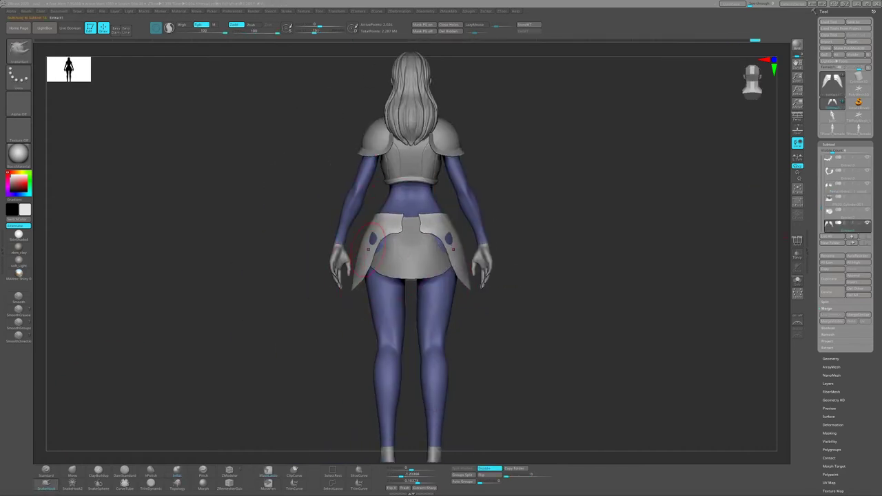
Inspect the panel skirt from front, side and three-quarter views.
right_drag(373, 240, 405, 245)
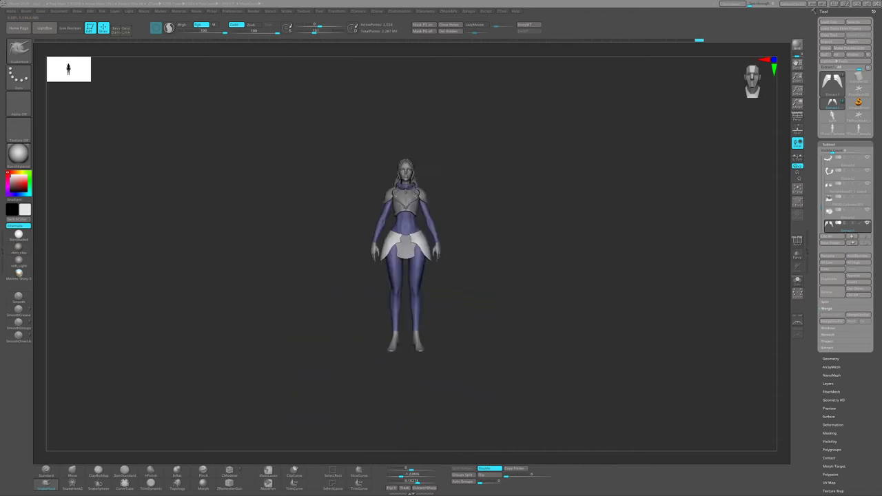
mouse_move(486, 230)
ctrl+right_down()
mouse_move(467, 252)
mouse_move(503, 249)
ctrl+right_up()
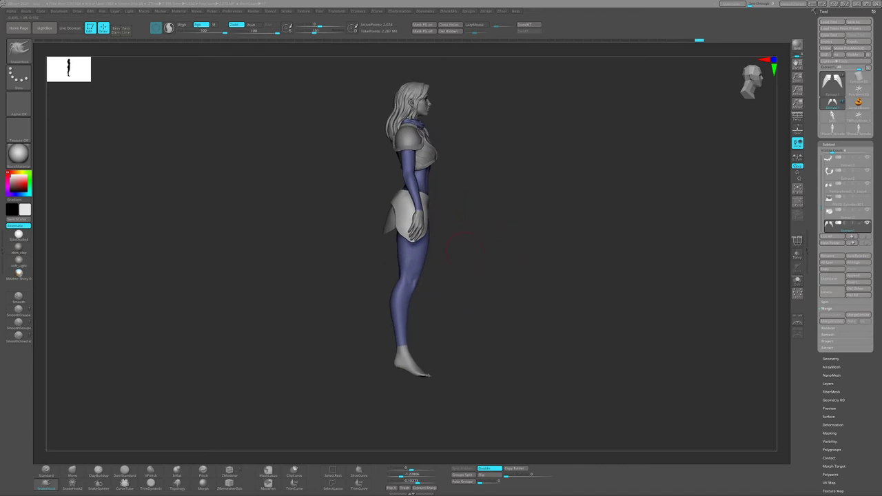
mouse_move(414, 235)
right_down()
mouse_move(433, 224)
mouse_move(469, 231)
mouse_move(465, 242)
mouse_move(387, 253)
mouse_move(390, 246)
right_up()
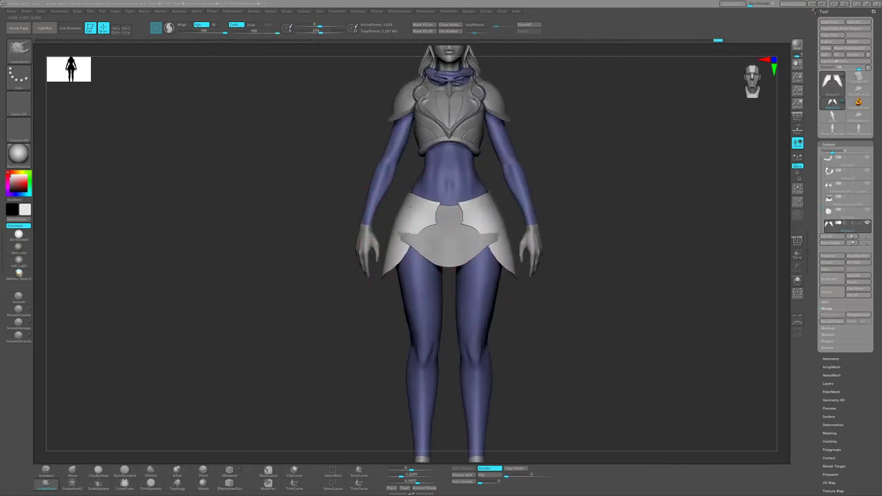
key(f)
mouse_move(442, 262)
right_down()
mouse_move(363, 261)
mouse_move(360, 222)
mouse_move(455, 207)
mouse_move(452, 279)
mouse_move(481, 252)
mouse_move(475, 207)
mouse_move(428, 228)
mouse_move(435, 246)
mouse_move(425, 256)
mouse_move(407, 251)
mouse_move(412, 270)
mouse_move(607, 269)
mouse_move(607, 227)
right_up()
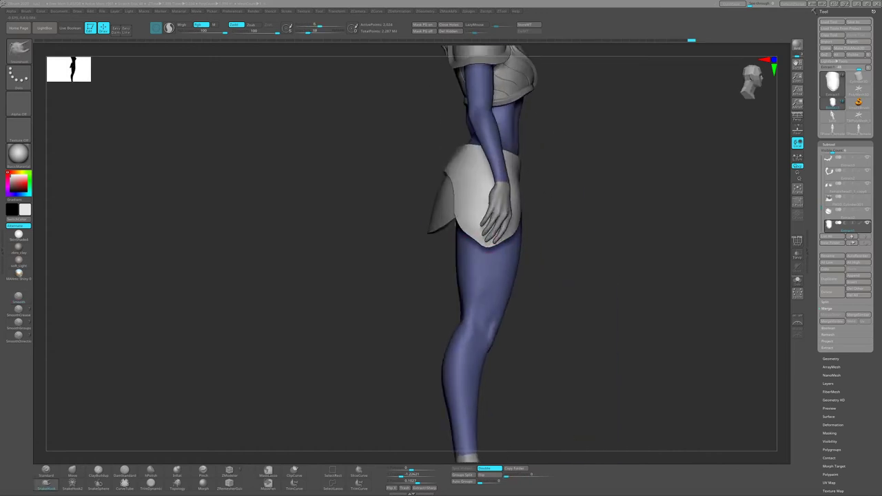
mouse_move(486, 252)
right_down()
mouse_move(524, 252)
mouse_move(483, 254)
mouse_move(502, 256)
mouse_move(428, 233)
mouse_move(449, 232)
mouse_move(441, 243)
mouse_move(503, 247)
mouse_move(524, 228)
mouse_move(566, 228)
mouse_move(475, 276)
mouse_move(453, 217)
mouse_move(469, 262)
mouse_move(476, 224)
mouse_move(524, 224)
mouse_move(482, 221)
mouse_move(479, 211)
mouse_move(545, 236)
right_up()
Step through the skirt and Extract1 subtools, then select the femalehead1_1_copy chest armor.
alt+click(429, 233)
key(f)
alt+click(475, 224)
key(f)
right_drag(441, 207, 335, 200)
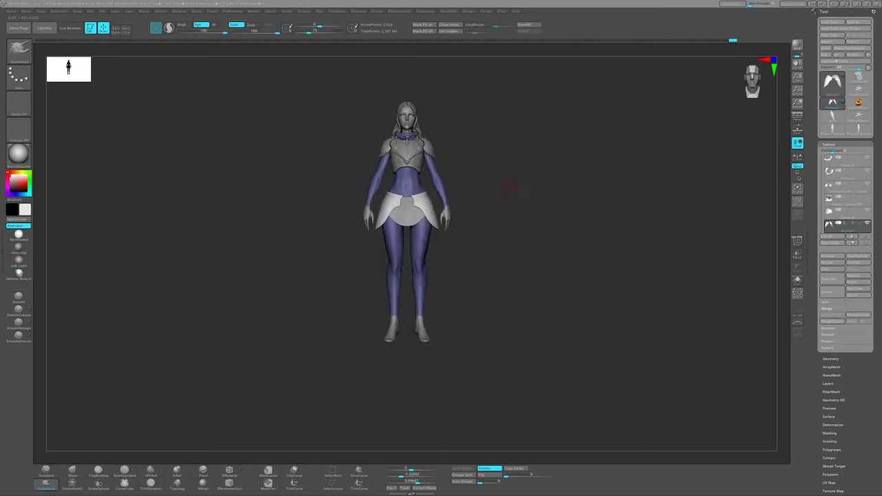
mouse_move(512, 186)
alt+right_down()
mouse_move(510, 166)
mouse_move(593, 176)
alt+right_up()
mouse_move(427, 248)
right_down()
mouse_move(414, 207)
mouse_move(432, 172)
mouse_move(483, 172)
mouse_move(431, 172)
mouse_move(430, 228)
mouse_move(418, 180)
right_up()
alt+click(433, 172)
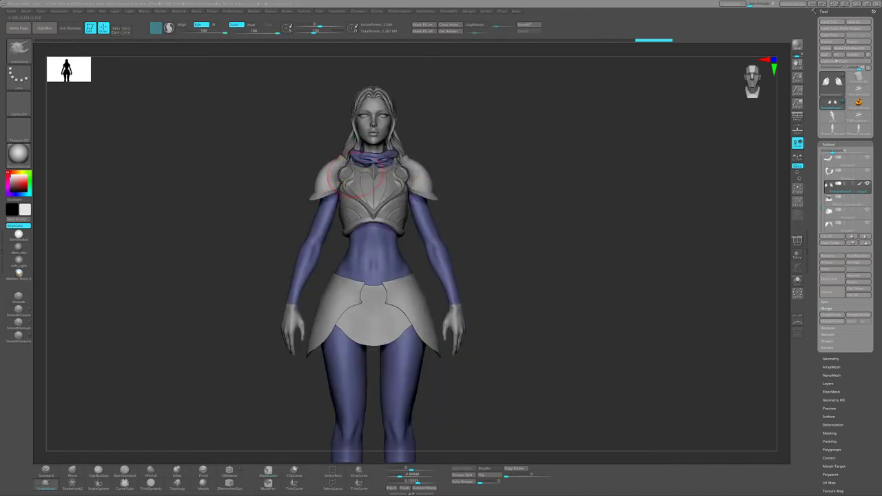
Leave the shoulder pad, return to Draw mode and select the feet subtool.
right_drag(348, 176, 364, 181)
key(w)
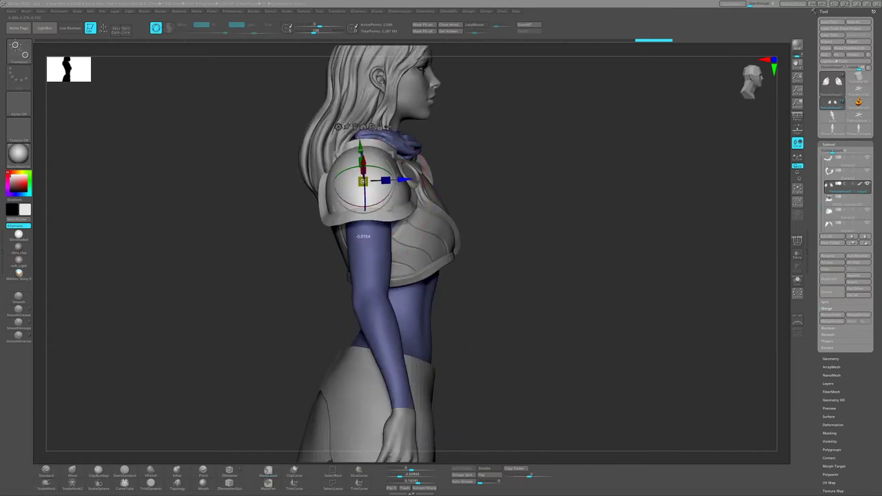
key(q)
click(752, 80)
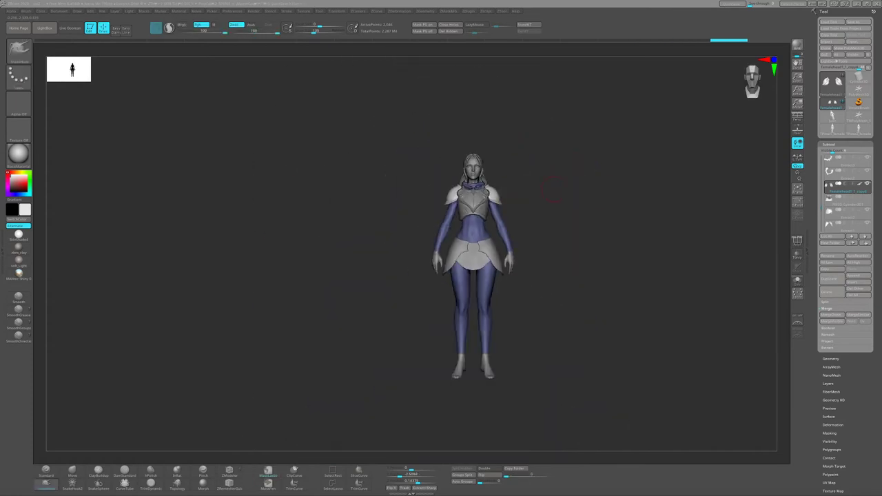
right_drag(281, 212, 358, 213)
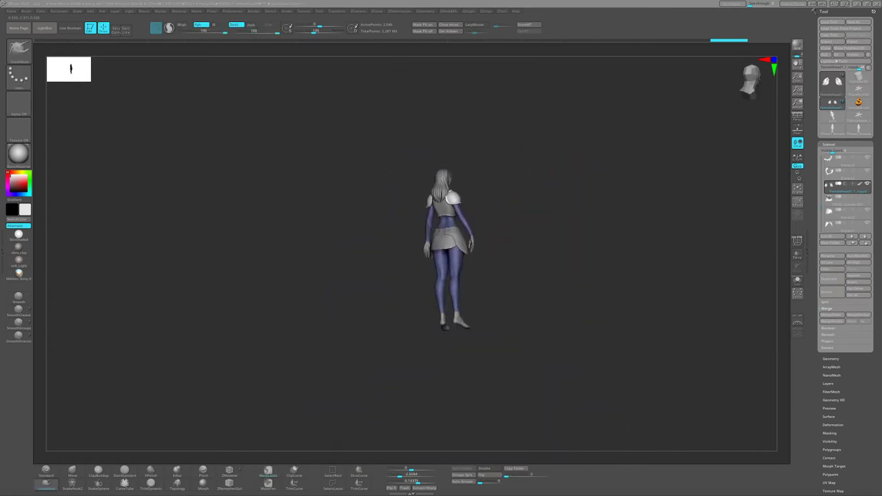
alt+right_drag(469, 247, 424, 271)
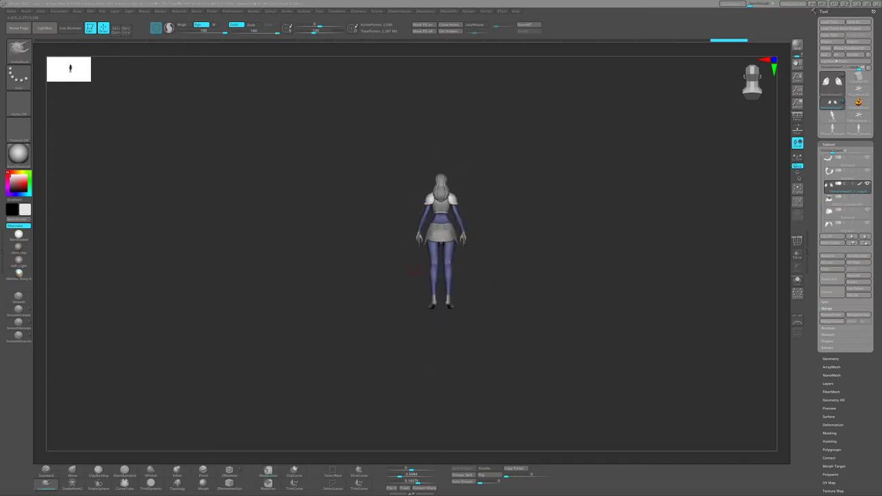
right_drag(293, 218, 348, 219)
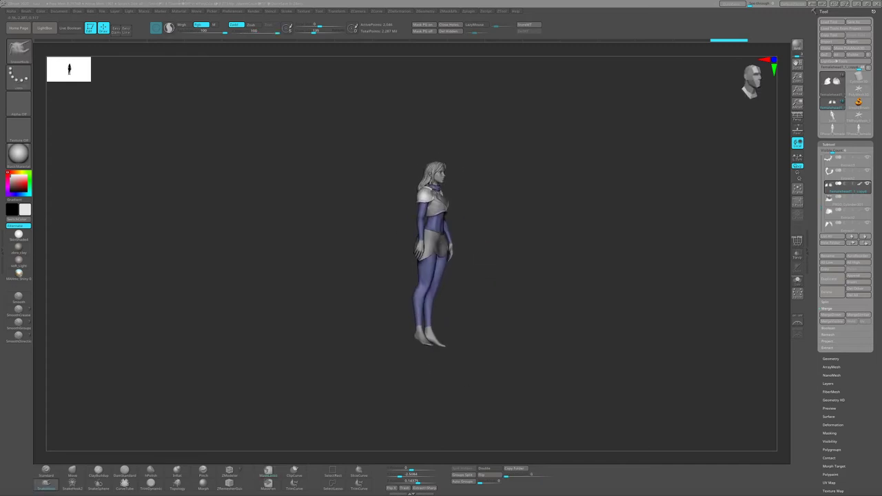
mouse_move(441, 207)
right_down()
mouse_move(483, 206)
mouse_move(421, 262)
mouse_move(427, 290)
mouse_move(442, 235)
mouse_move(448, 269)
mouse_move(461, 217)
right_up()
alt+click(418, 265)
Zoom onto the feet and open Ryan's Tools from the Zplugin menu.
key(space)
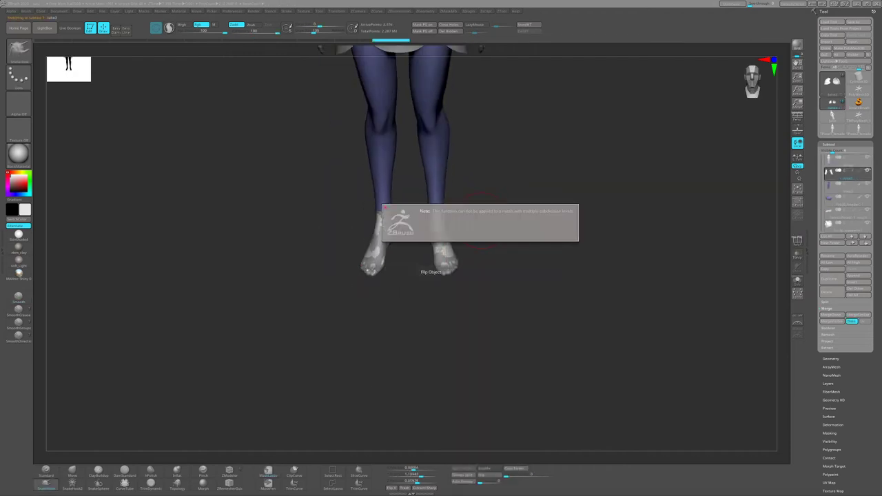
key(space)
key(space)
mouse_move(499, 197)
alt+right_down()
mouse_move(482, 179)
mouse_move(483, 234)
mouse_move(483, 207)
mouse_move(405, 234)
mouse_move(224, 435)
alt+right_up()
key(space)
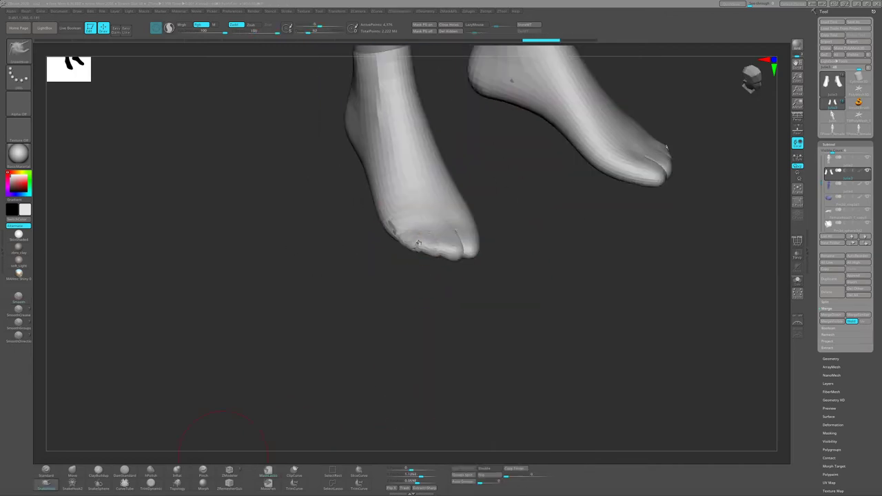
mouse_move(417, 245)
right_down()
mouse_move(344, 207)
mouse_move(414, 193)
right_up()
click(469, 11)
click(486, 130)
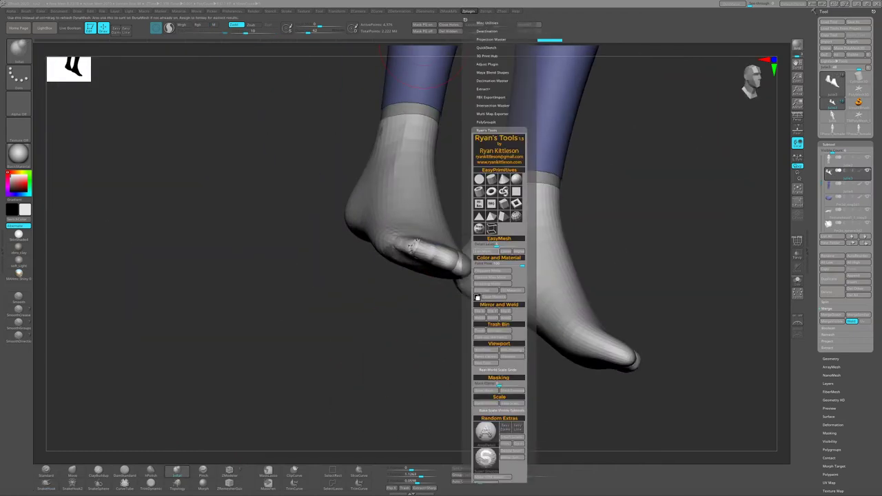
mouse_move(412, 246)
right_down()
mouse_move(543, 268)
mouse_move(511, 207)
mouse_move(565, 221)
mouse_move(524, 289)
mouse_move(431, 258)
right_up()
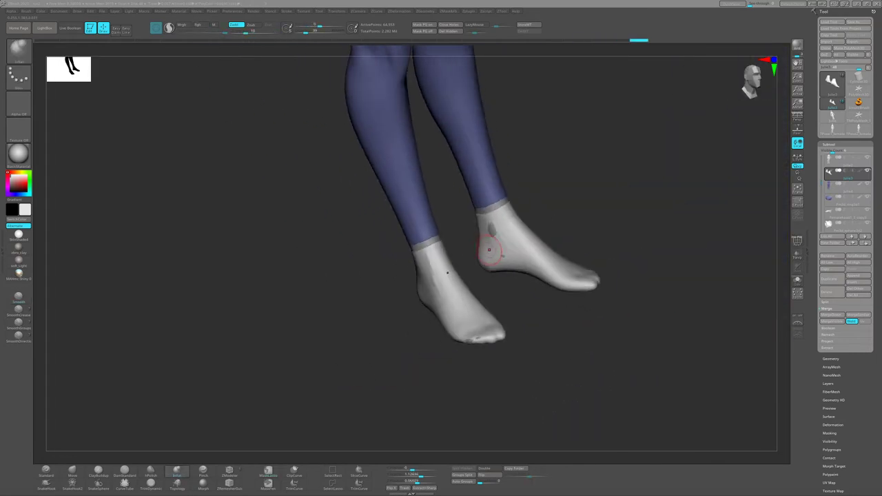
Run ZRemesher from the ZGeometry popup to give the feet subtool clean topology.
key(shift+z)
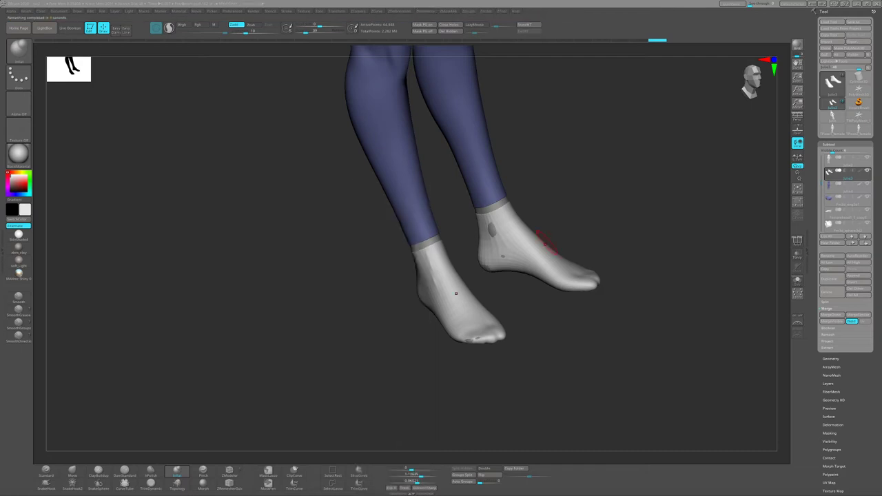
right_drag(456, 293, 524, 207)
key(shift+z)
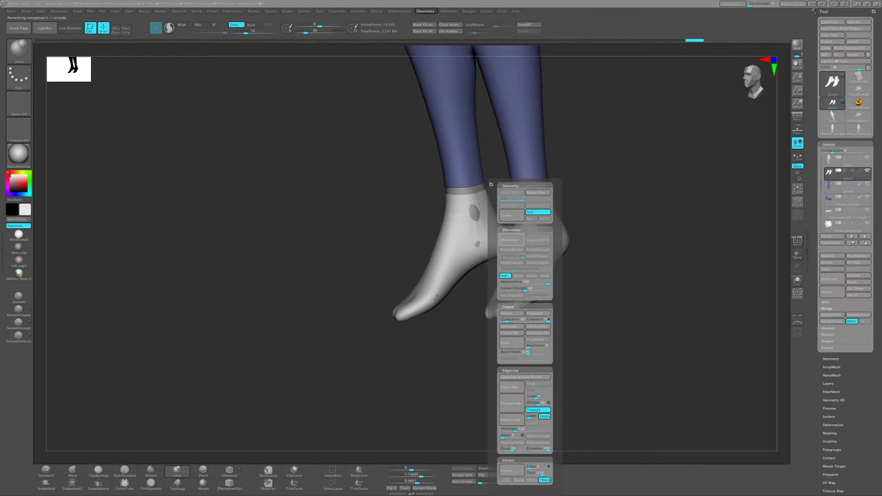
mouse_move(441, 289)
right_down()
mouse_move(415, 278)
mouse_move(483, 241)
mouse_move(507, 246)
mouse_move(433, 275)
right_up()
right_drag(491, 254, 293, 202)
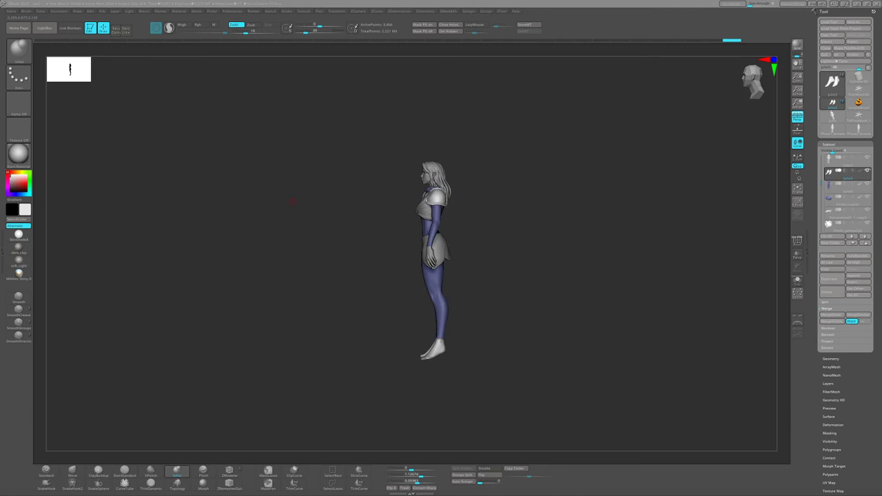
Switch to the Move brush (BMV), set its size and shift the foot forms.
mouse_move(293, 202)
right_down()
mouse_move(345, 207)
mouse_move(372, 179)
mouse_move(400, 179)
right_up()
right_drag(430, 254, 424, 274)
mouse_move(282, 251)
right_down()
mouse_move(414, 256)
mouse_move(422, 261)
mouse_move(412, 269)
right_up()
key(b)
key(m)
key(v)
key(s)
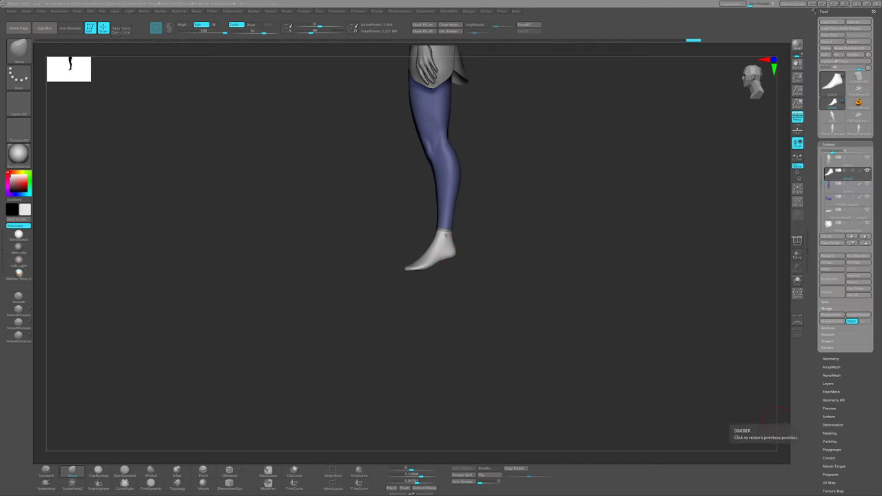
right_drag(447, 236, 411, 252)
mouse_move(396, 243)
mouse_down()
mouse_move(478, 264)
mouse_move(427, 251)
mouse_up()
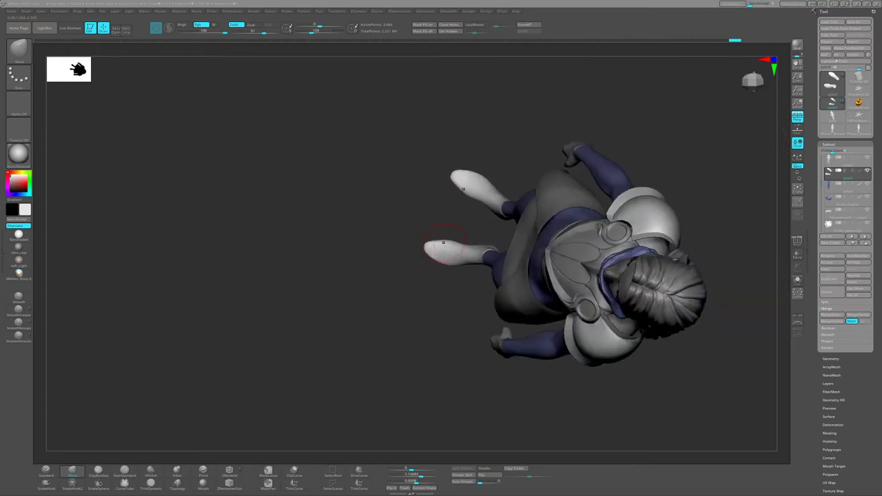
mouse_move(434, 266)
mouse_down()
mouse_move(502, 269)
mouse_move(498, 242)
mouse_move(516, 270)
mouse_move(466, 273)
mouse_up()
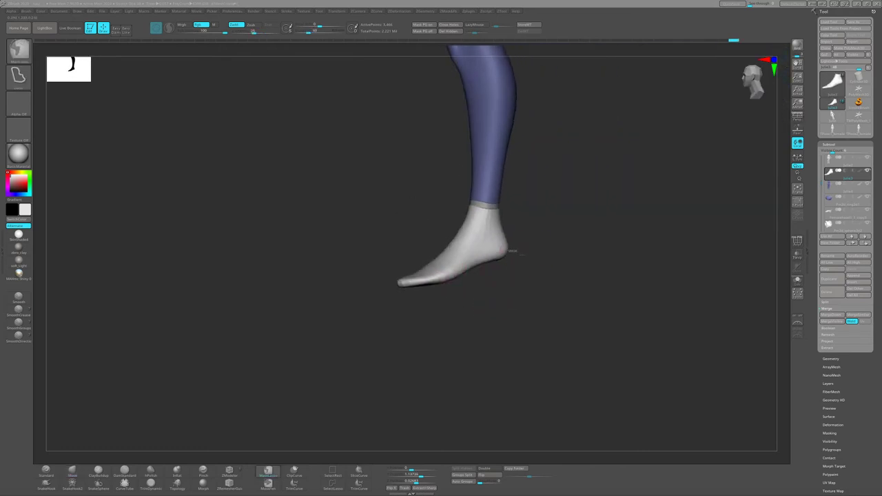
Lengthen the foot toward the toes with the Transpose gizmo.
key(w)
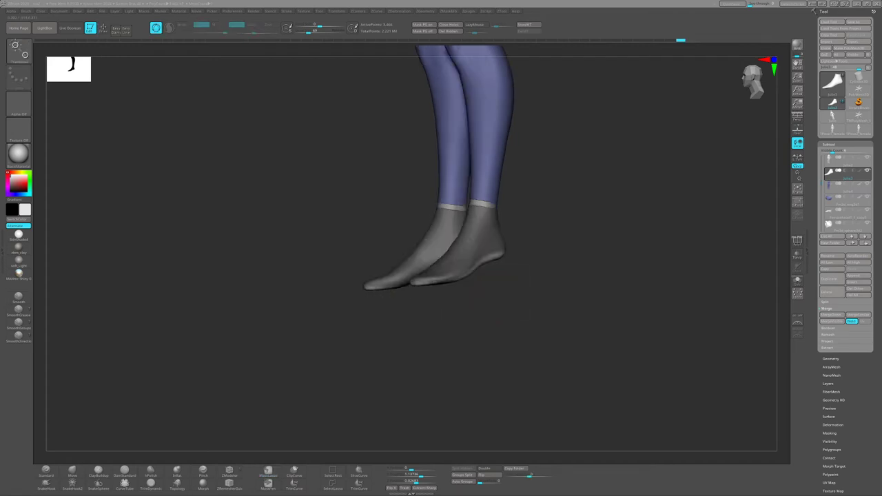
drag(386, 315, 438, 317)
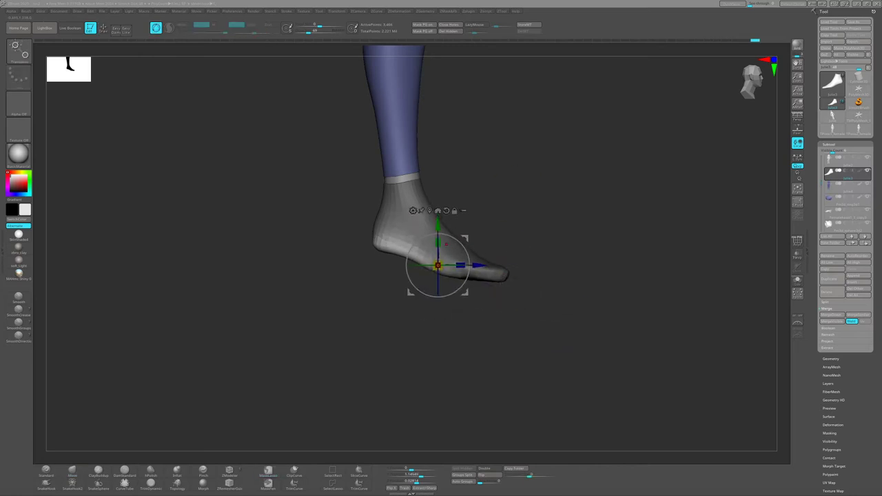
key(q)
mouse_move(441, 317)
mouse_down()
mouse_move(461, 249)
mouse_move(444, 241)
mouse_move(400, 259)
mouse_move(421, 269)
mouse_move(404, 256)
mouse_move(416, 226)
mouse_move(427, 231)
mouse_move(419, 236)
mouse_move(427, 248)
mouse_move(444, 241)
mouse_up()
Refine the pointed shoe shape with the ClayBuildup brush from several angles.
key(b)
key(c)
key(b)
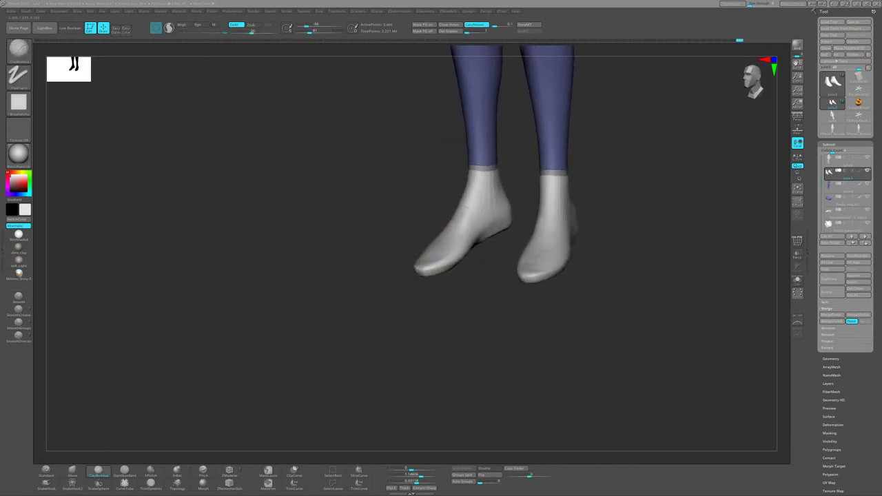
mouse_move(467, 205)
mouse_down()
mouse_move(497, 230)
mouse_move(524, 238)
mouse_move(443, 216)
mouse_move(475, 213)
mouse_move(468, 200)
mouse_move(454, 219)
mouse_move(465, 252)
mouse_up()
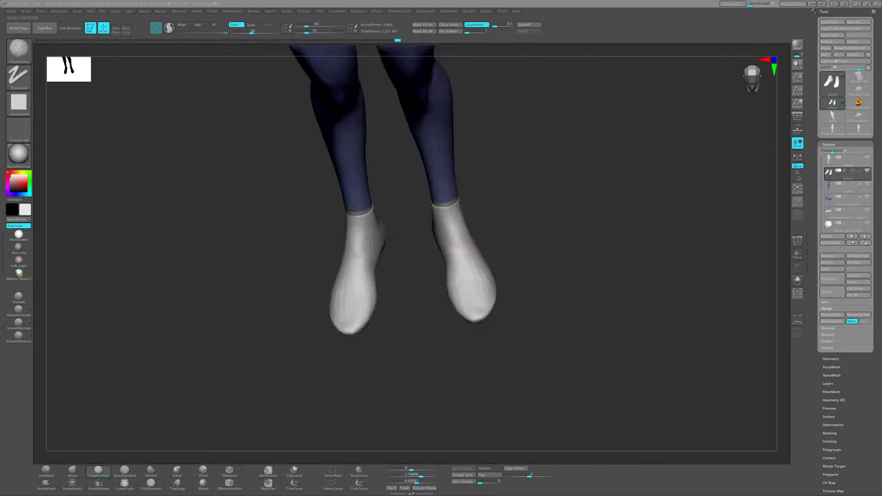
drag(452, 222, 462, 300)
mouse_move(468, 264)
mouse_down()
mouse_move(441, 303)
mouse_move(413, 291)
mouse_move(431, 300)
mouse_up()
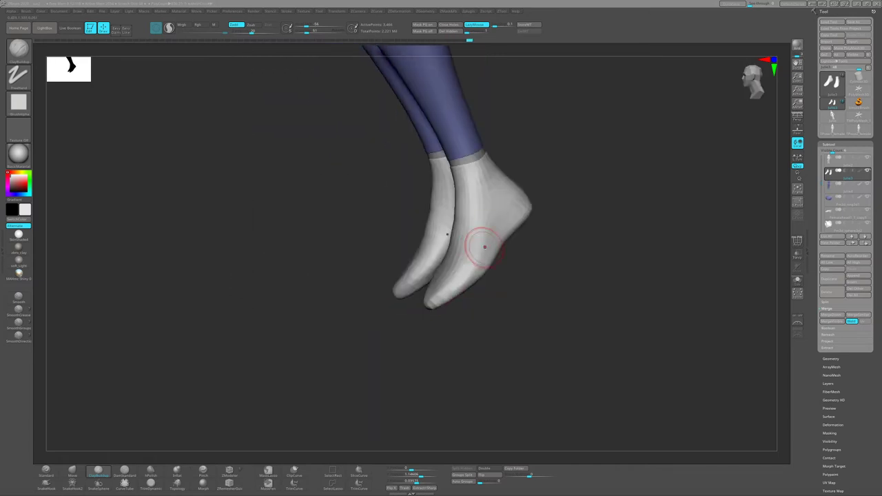
mouse_move(485, 247)
mouse_down()
mouse_move(473, 240)
mouse_move(483, 236)
mouse_move(469, 276)
mouse_move(452, 278)
mouse_move(460, 298)
mouse_up()
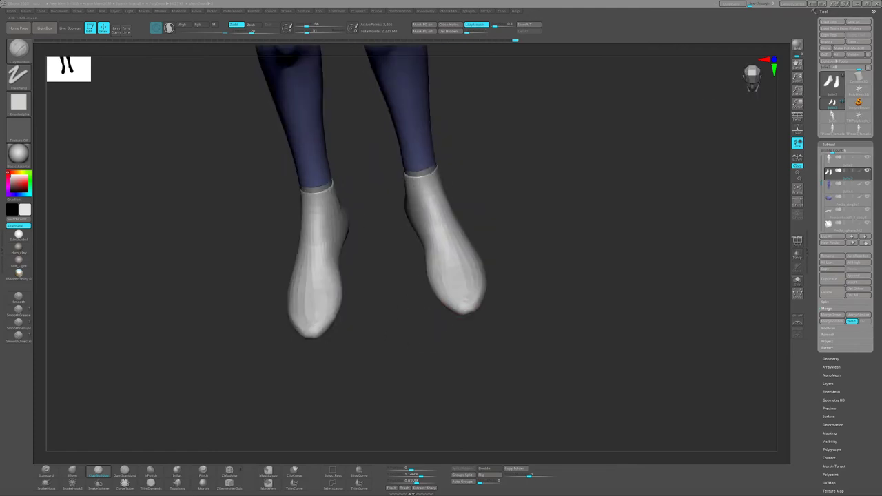
mouse_move(432, 255)
mouse_down()
mouse_move(459, 282)
mouse_move(496, 248)
mouse_move(483, 241)
mouse_move(480, 282)
mouse_move(508, 237)
mouse_move(481, 221)
mouse_move(476, 227)
mouse_up()
Switch to the hPolish brush and work the soles while viewing them from below.
key(b)
key(h)
key(p)
drag(271, 333, 494, 229)
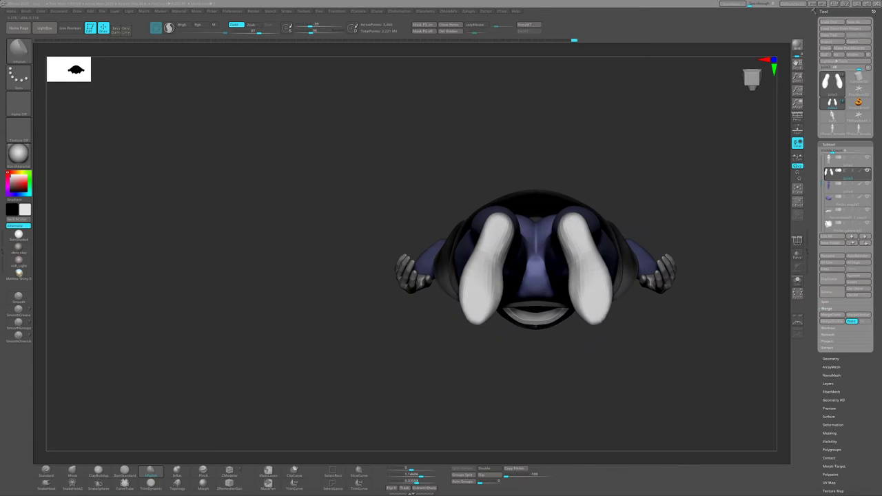
mouse_move(490, 295)
mouse_down()
mouse_move(494, 271)
mouse_move(529, 245)
mouse_up()
mouse_move(485, 265)
shift+mouse_down()
mouse_move(475, 235)
mouse_move(455, 241)
shift+mouse_up()
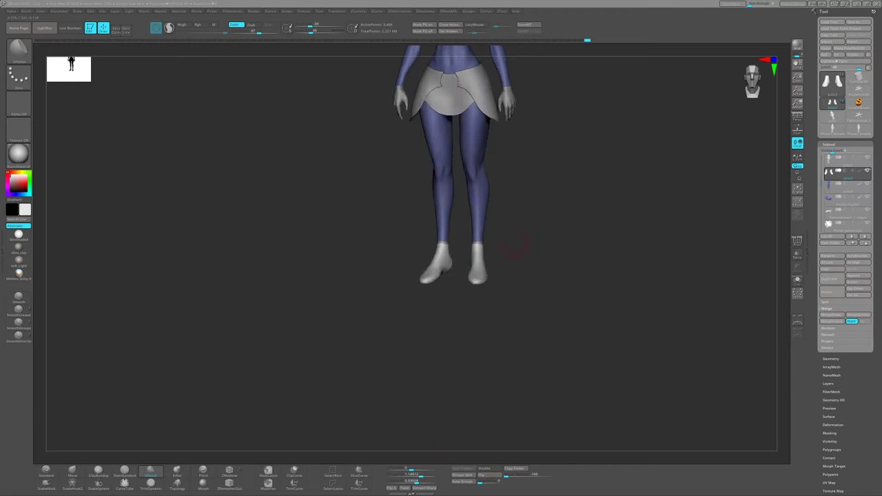
drag(522, 246, 472, 288)
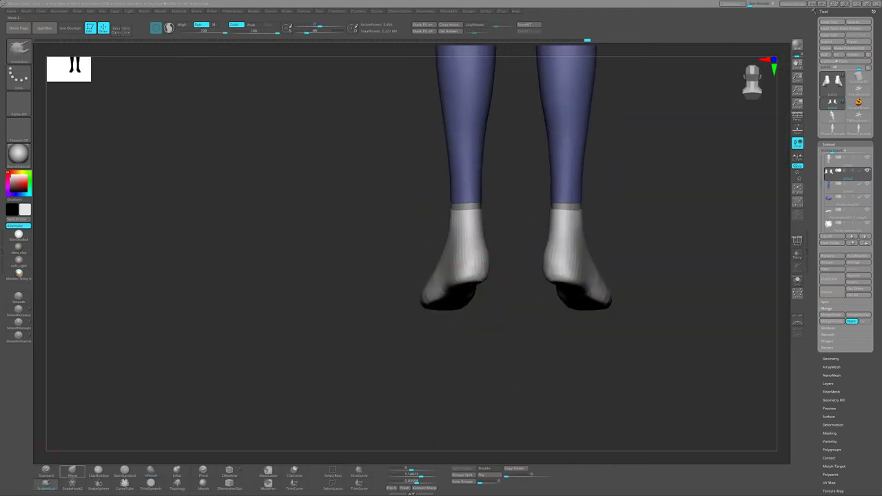
mouse_move(486, 278)
mouse_down()
mouse_move(544, 290)
mouse_move(503, 277)
mouse_up()
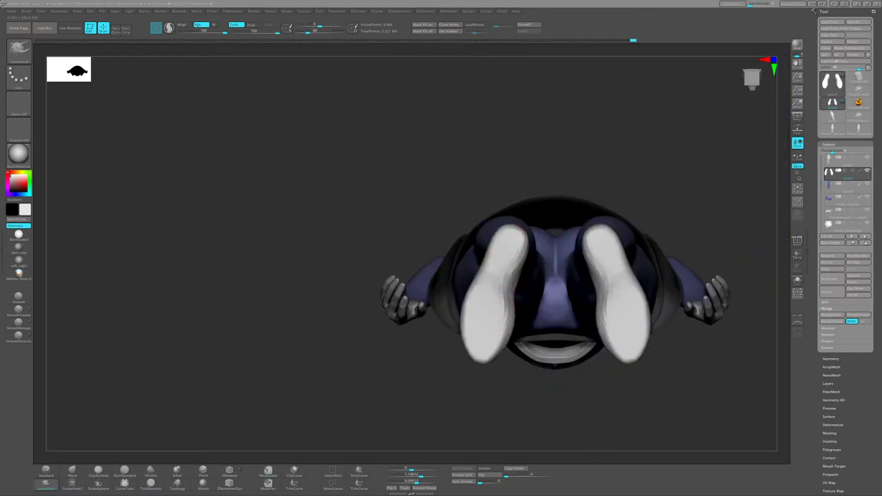
mouse_move(503, 277)
mouse_down()
mouse_move(438, 228)
mouse_move(470, 181)
mouse_up()
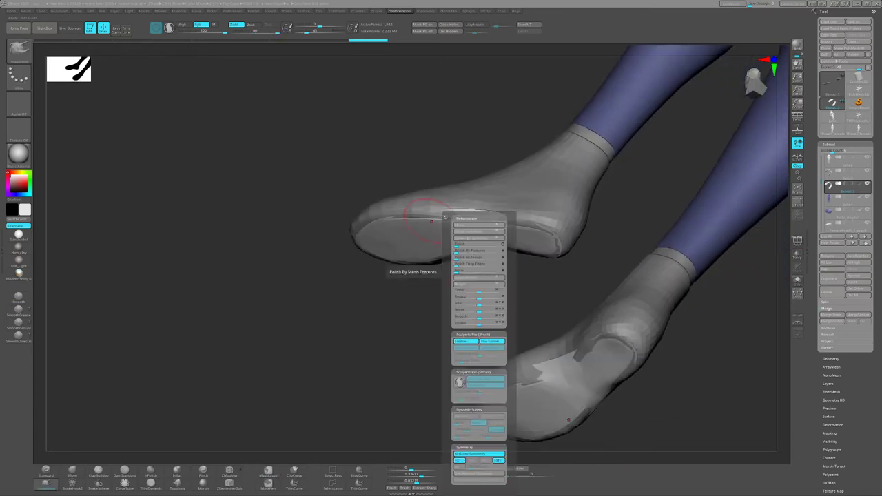
Extract and accept the sole subtool, shape its small heel, then return to the body.
key(space)
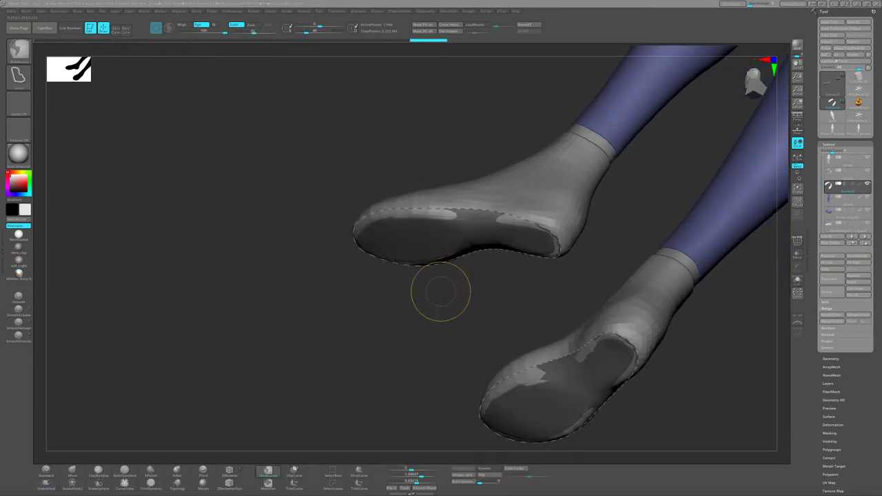
key(space)
drag(408, 293, 779, 215)
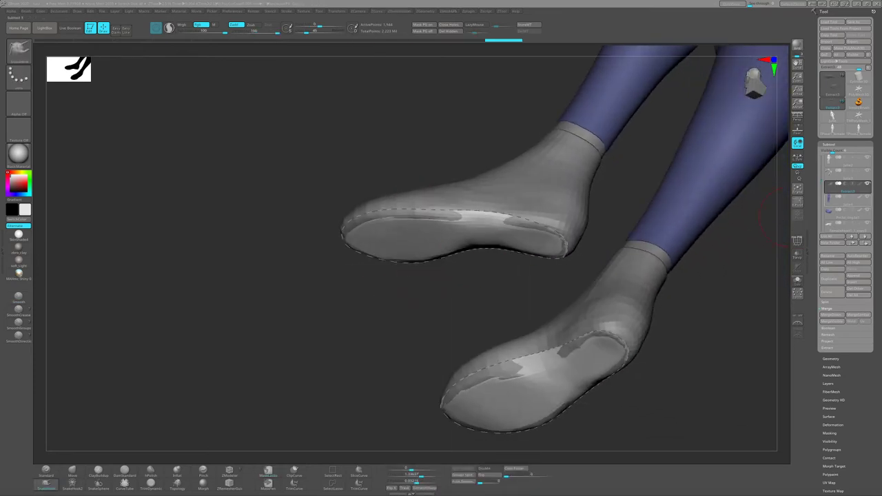
key(Escape)
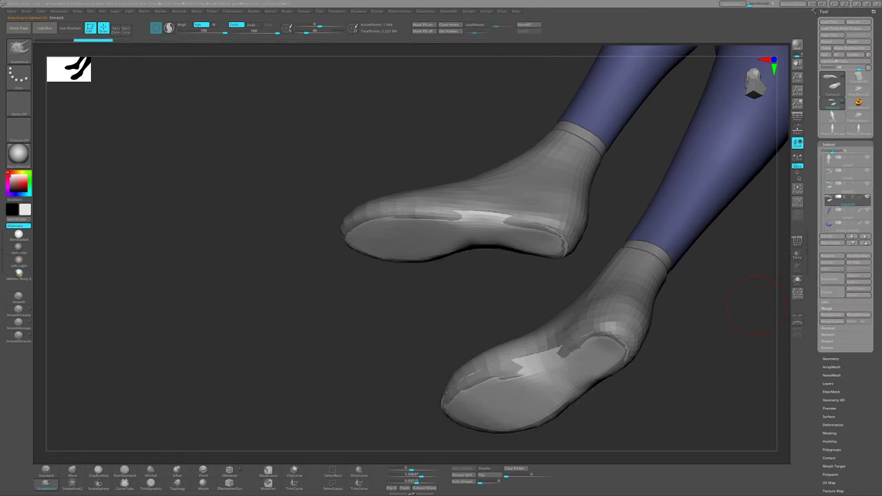
key(space)
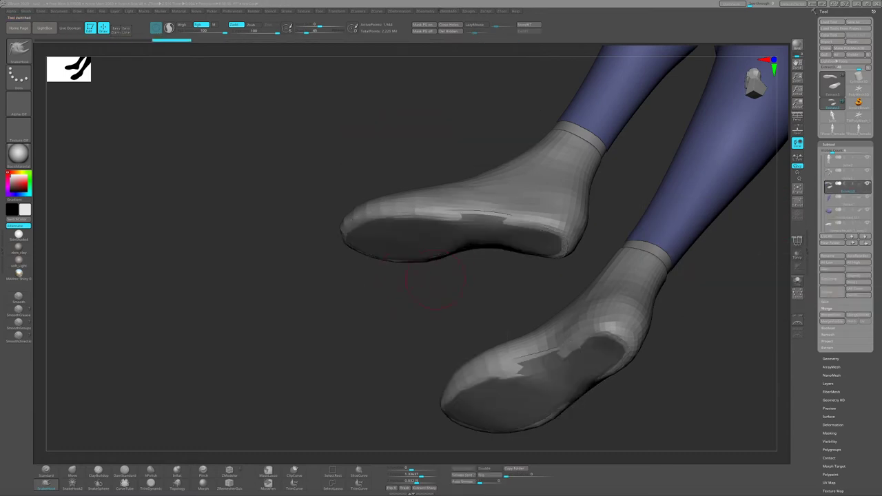
key(space)
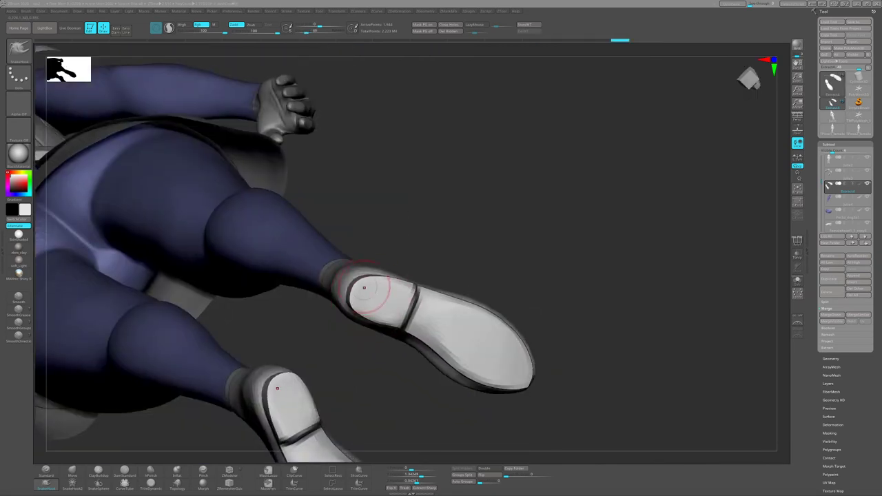
right_drag(478, 292, 353, 304)
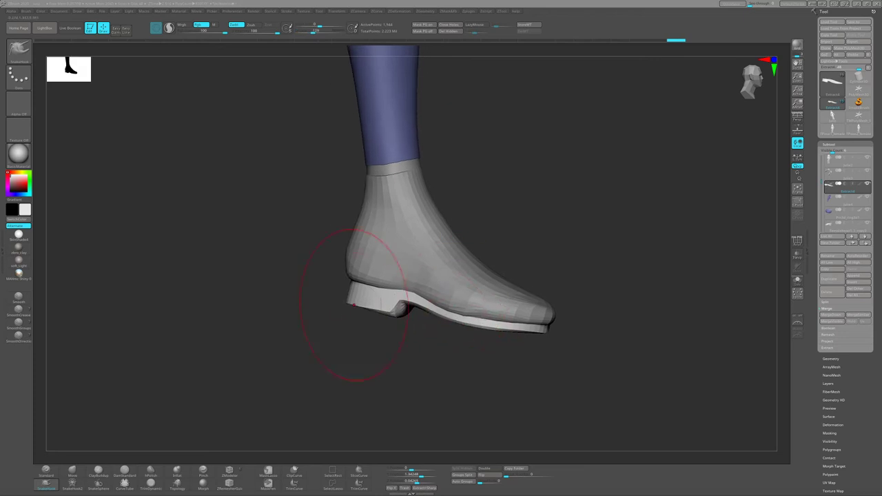
alt+click(473, 285)
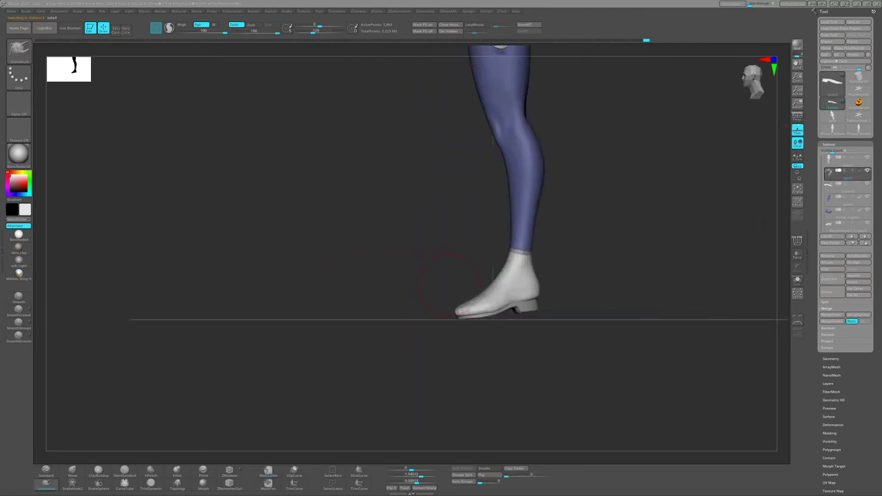
shift+drag(483, 269, 559, 267)
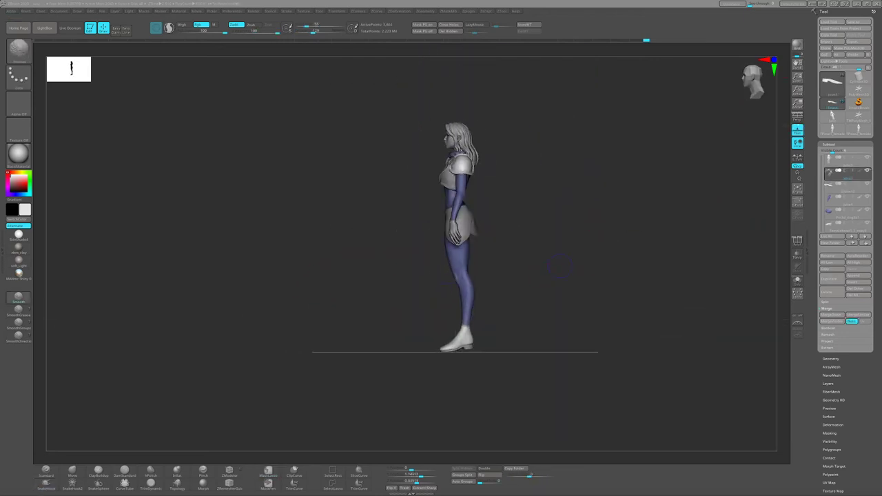
Select the first subtool of the merged model and review the shoe soles from both profiles.
key(n)
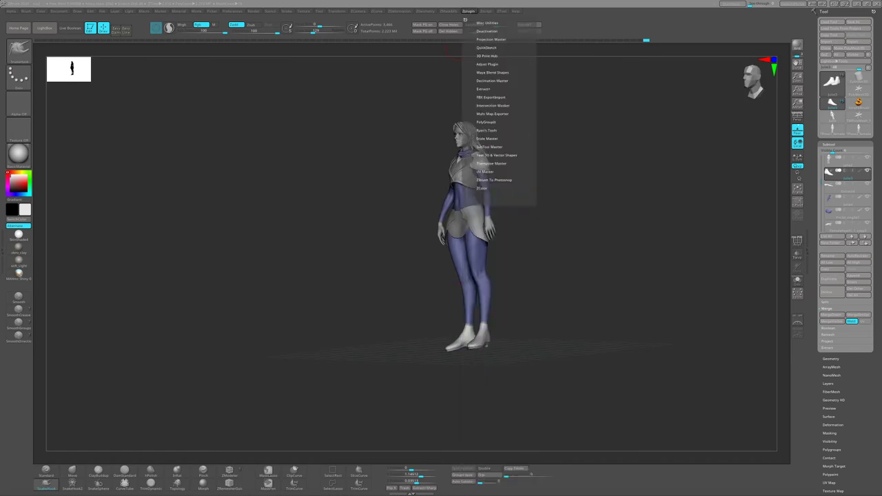
click(486, 17)
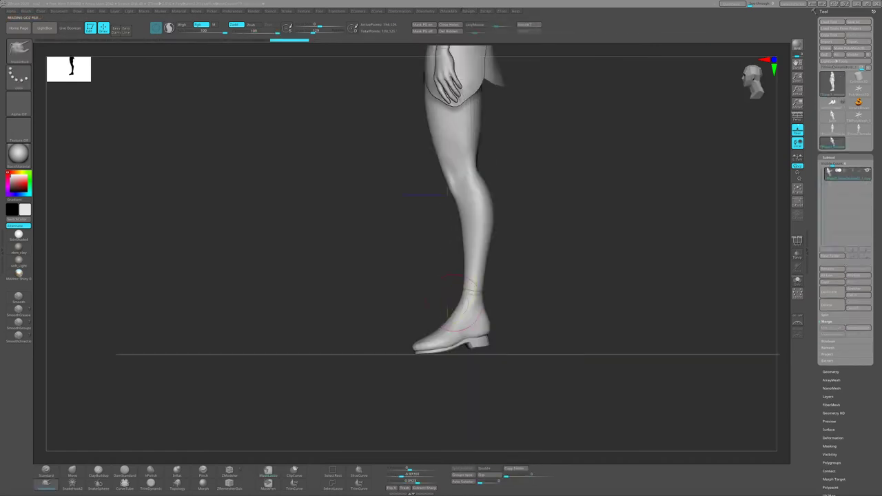
drag(491, 240, 422, 261)
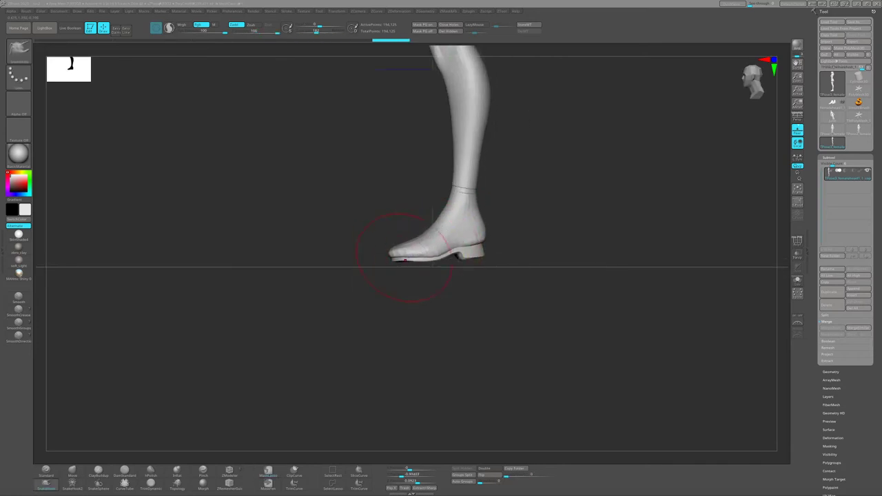
drag(440, 261, 364, 246)
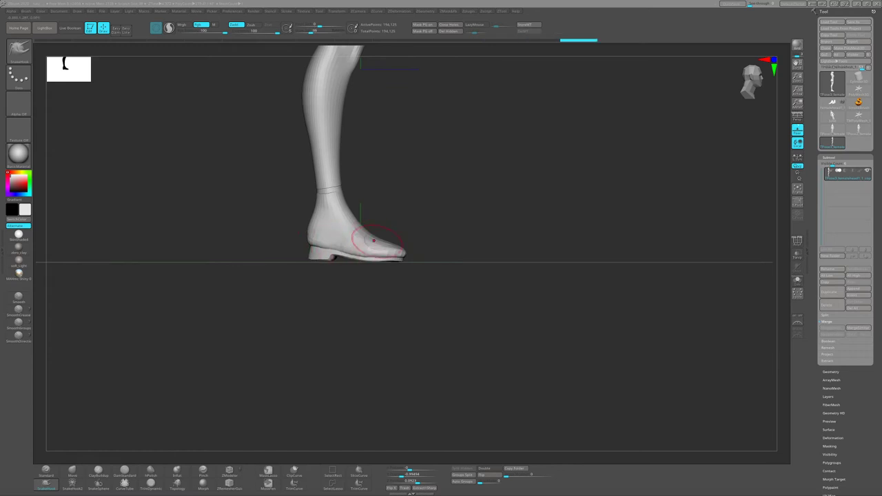
mouse_move(315, 251)
mouse_down()
mouse_move(394, 236)
mouse_move(380, 256)
mouse_move(419, 257)
mouse_up()
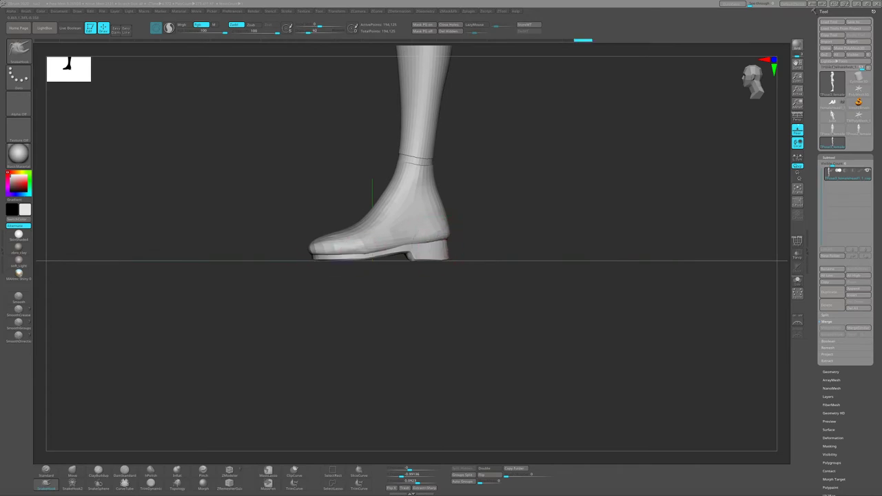
mouse_move(406, 240)
mouse_down()
mouse_move(374, 237)
mouse_move(386, 256)
mouse_move(350, 277)
mouse_up()
Inspect both boots from front, three-quarter and profile views, then pick the hPolish brush.
mouse_move(453, 280)
mouse_down()
mouse_move(394, 266)
mouse_move(407, 262)
mouse_up()
mouse_move(376, 200)
mouse_down()
mouse_move(424, 283)
mouse_move(413, 296)
mouse_move(423, 285)
mouse_move(473, 292)
mouse_move(497, 359)
mouse_up()
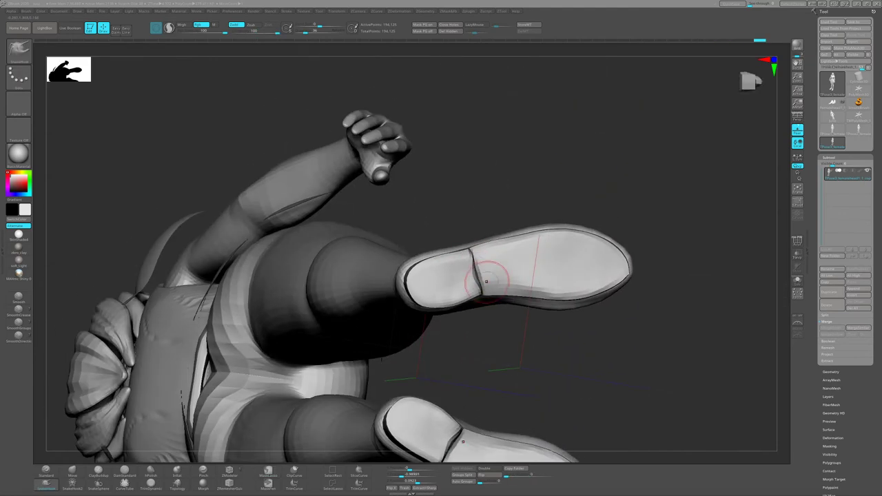
mouse_move(486, 281)
mouse_down()
mouse_move(473, 262)
mouse_move(466, 276)
mouse_move(476, 262)
mouse_move(491, 271)
mouse_move(510, 265)
mouse_move(483, 262)
mouse_move(556, 258)
mouse_up()
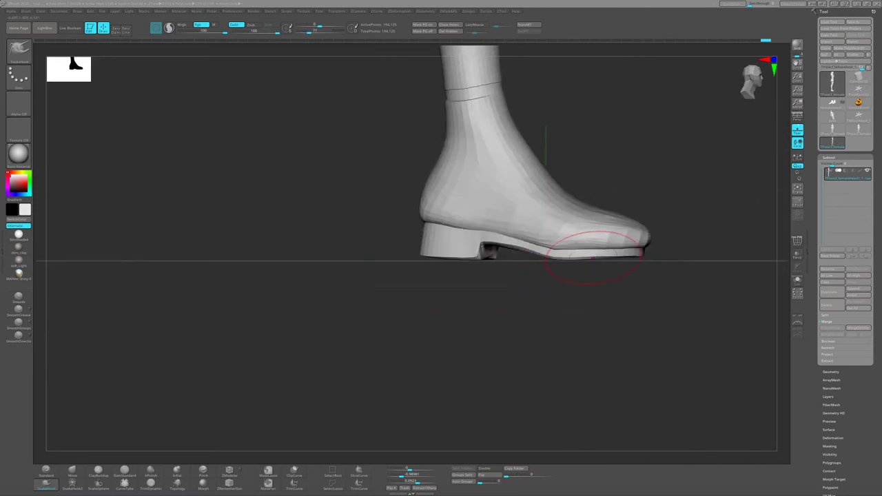
mouse_move(489, 248)
alt+mouse_down()
mouse_move(465, 206)
mouse_move(508, 295)
mouse_move(501, 298)
mouse_move(624, 292)
mouse_move(492, 197)
mouse_move(502, 207)
mouse_move(473, 223)
mouse_move(459, 183)
alt+mouse_up()
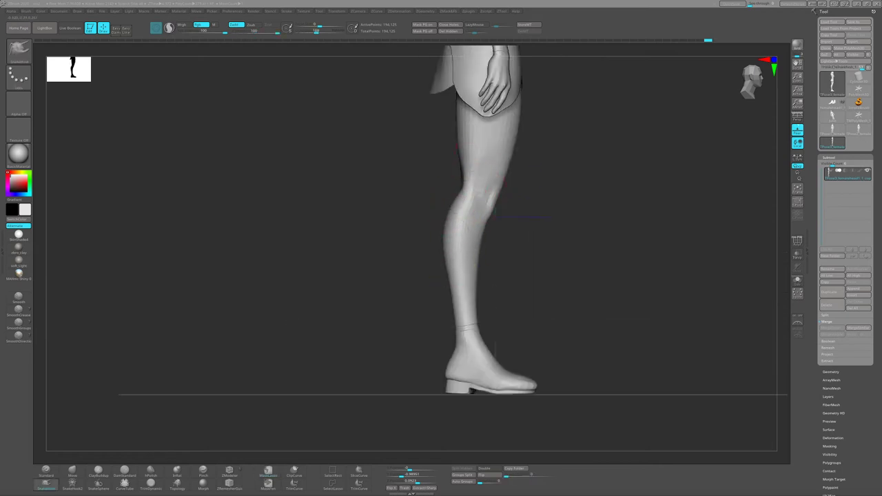
alt+drag(458, 147, 445, 246)
mouse_move(486, 275)
alt+mouse_down()
mouse_move(475, 283)
mouse_move(504, 286)
mouse_move(461, 289)
alt+mouse_up()
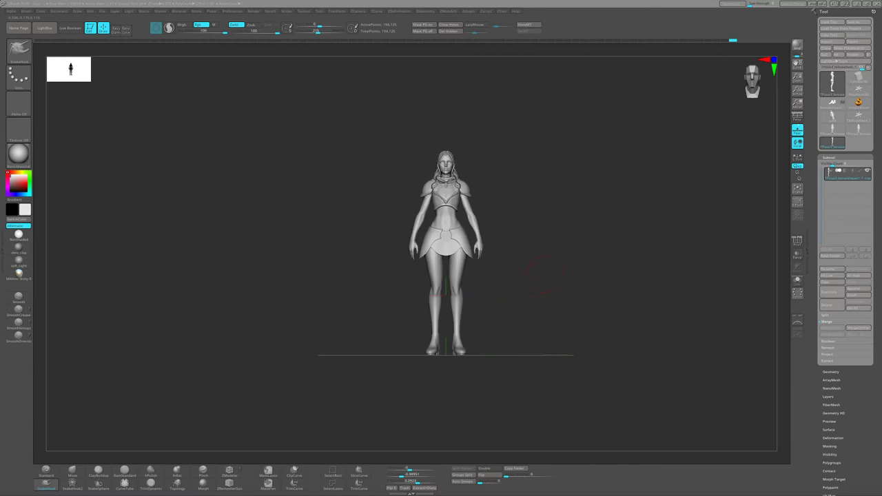
mouse_move(545, 276)
shift+mouse_down()
mouse_move(443, 295)
mouse_move(448, 301)
mouse_move(571, 262)
mouse_move(616, 223)
mouse_move(510, 318)
mouse_move(552, 207)
shift+mouse_up()
click(151, 472)
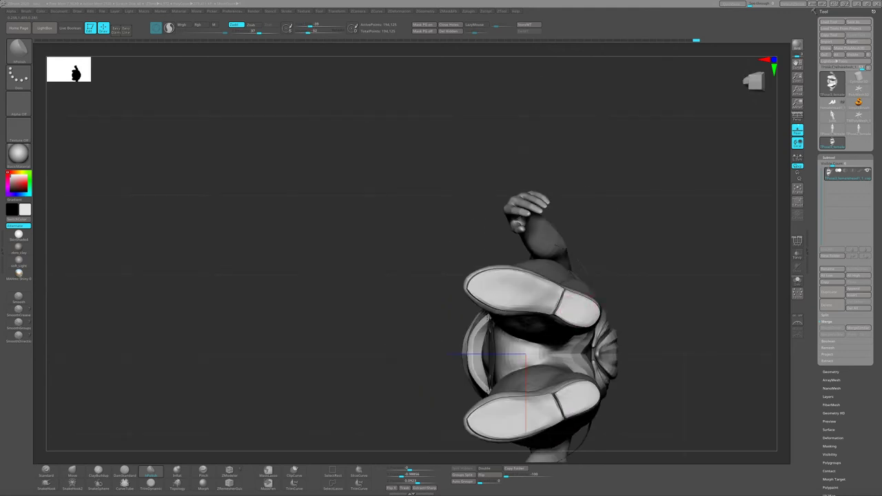
Resize the hPolish brush and polish the shoe soles from a level side view.
mouse_move(545, 276)
mouse_down()
mouse_move(483, 290)
mouse_move(545, 275)
mouse_move(482, 290)
mouse_move(540, 295)
mouse_move(482, 290)
mouse_move(545, 276)
mouse_up()
key(s)
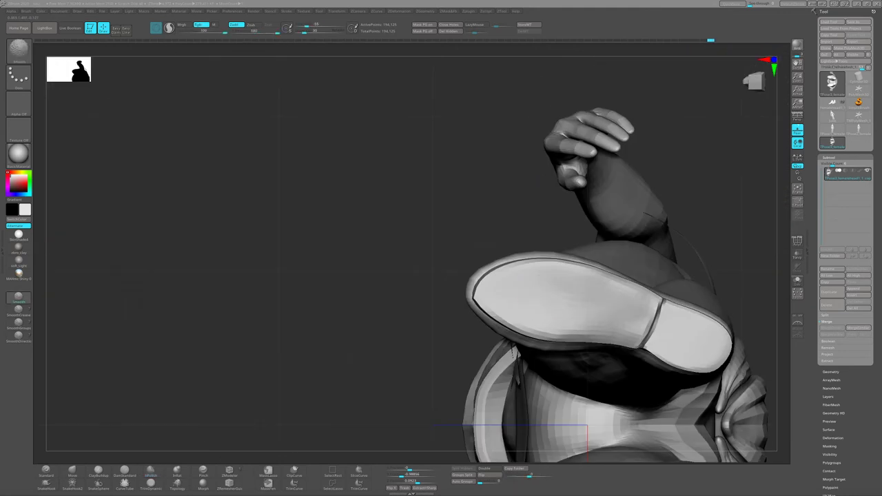
mouse_move(513, 352)
mouse_down()
mouse_move(486, 310)
mouse_move(460, 293)
mouse_move(455, 303)
mouse_move(448, 279)
mouse_up()
mouse_move(478, 265)
right_down()
mouse_move(483, 237)
mouse_move(467, 275)
mouse_move(458, 262)
mouse_move(473, 266)
mouse_move(443, 291)
mouse_move(469, 283)
mouse_move(469, 303)
mouse_move(458, 289)
mouse_move(475, 255)
mouse_move(502, 252)
mouse_move(482, 242)
right_up()
Switch to the Move Topological brush and shape both soles from several angles.
key(b)
key(m)
key(t)
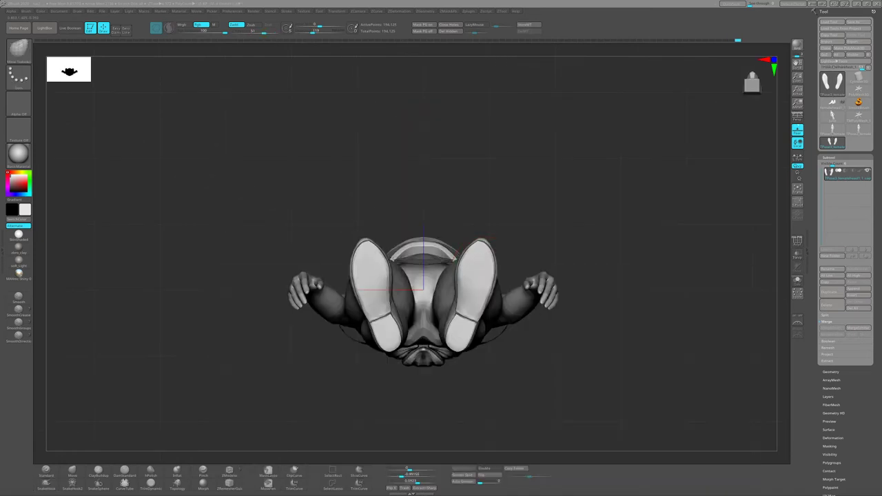
alt+right_drag(452, 341, 479, 267)
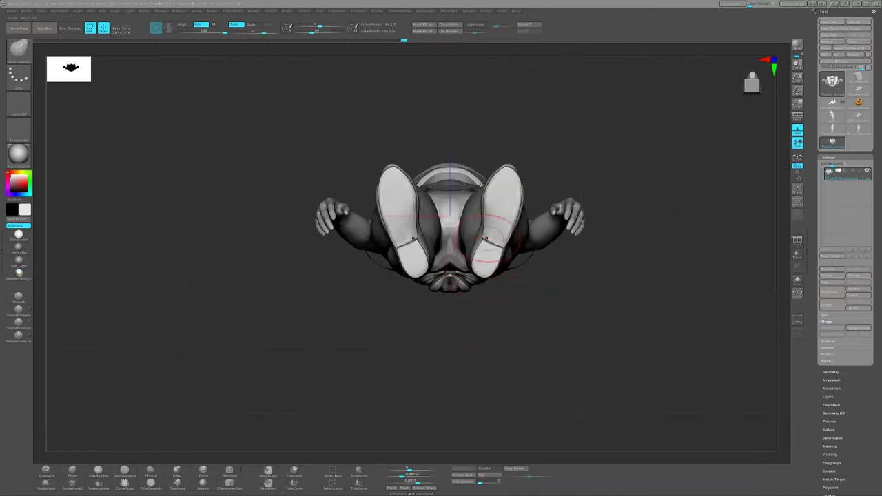
mouse_move(486, 238)
right_down()
mouse_move(504, 228)
mouse_move(432, 210)
mouse_move(418, 236)
mouse_move(407, 227)
mouse_move(481, 273)
mouse_move(466, 292)
mouse_move(476, 252)
mouse_move(475, 269)
right_up()
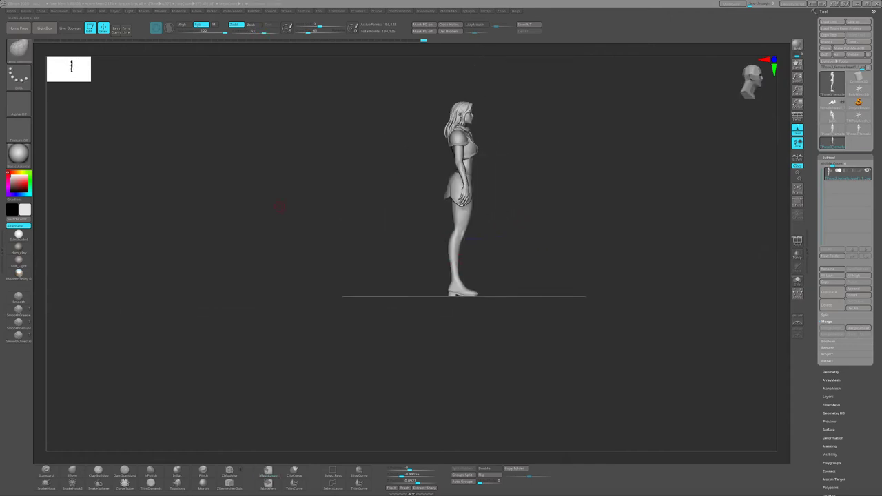
mouse_move(433, 224)
right_down()
mouse_move(441, 276)
mouse_move(463, 295)
mouse_move(512, 295)
mouse_move(421, 317)
mouse_move(467, 237)
mouse_move(482, 285)
mouse_move(483, 252)
mouse_move(473, 282)
mouse_move(505, 252)
mouse_move(491, 268)
right_up()
mouse_move(462, 129)
right_down()
mouse_move(441, 292)
mouse_move(457, 108)
mouse_move(465, 122)
mouse_move(436, 284)
right_up()
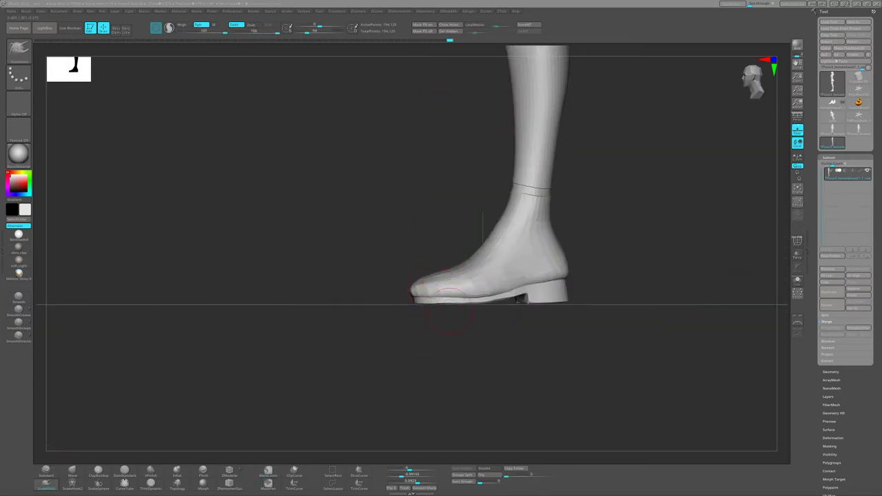
mouse_move(450, 313)
right_down()
mouse_move(413, 275)
mouse_move(453, 315)
mouse_move(386, 345)
mouse_move(337, 439)
mouse_move(441, 276)
mouse_move(460, 327)
mouse_move(441, 290)
mouse_move(427, 304)
mouse_move(496, 269)
mouse_move(511, 249)
mouse_move(493, 220)
mouse_move(490, 103)
right_up()
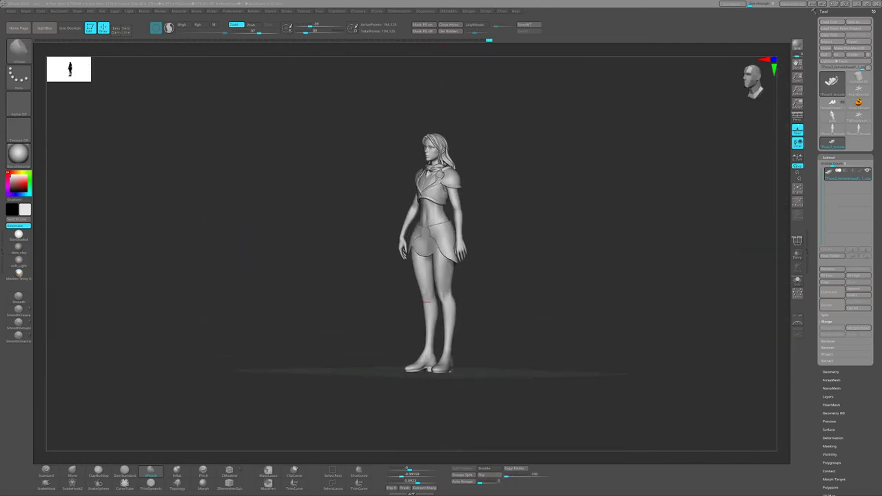
Bring back the full coloured character, select the leg subtool and frame the legs.
click(510, 174)
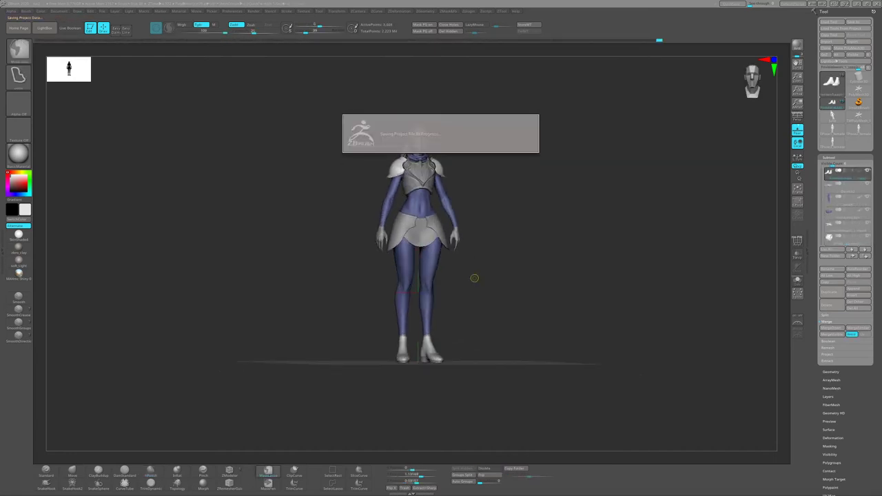
alt+click(441, 280)
key(f)
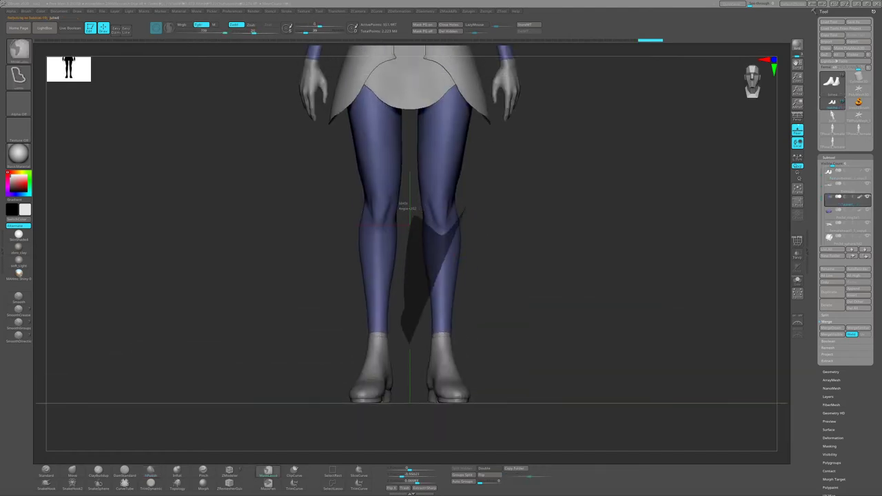
mouse_move(410, 207)
mouse_down()
mouse_move(465, 264)
mouse_move(407, 461)
mouse_up()
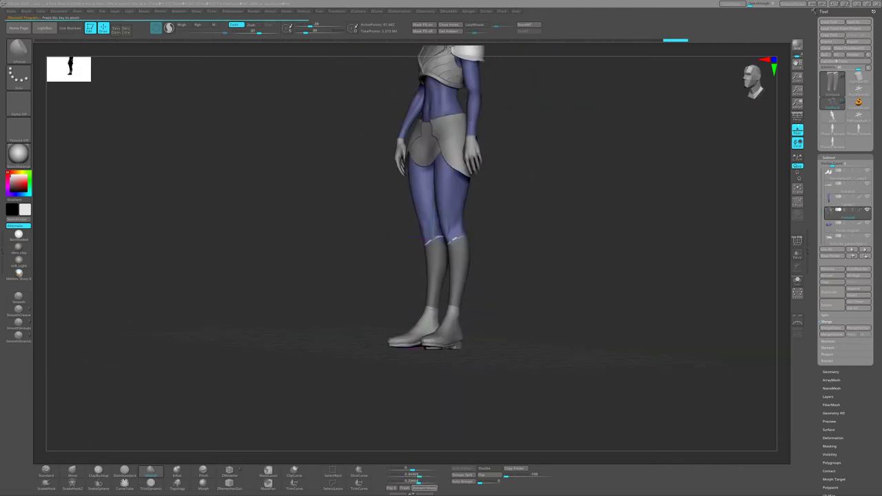
drag(503, 264, 373, 217)
Inspect the legs and boots from front, side and three-quarter angles.
key(space)
mouse_move(571, 276)
mouse_down()
mouse_move(443, 305)
mouse_move(497, 307)
mouse_up()
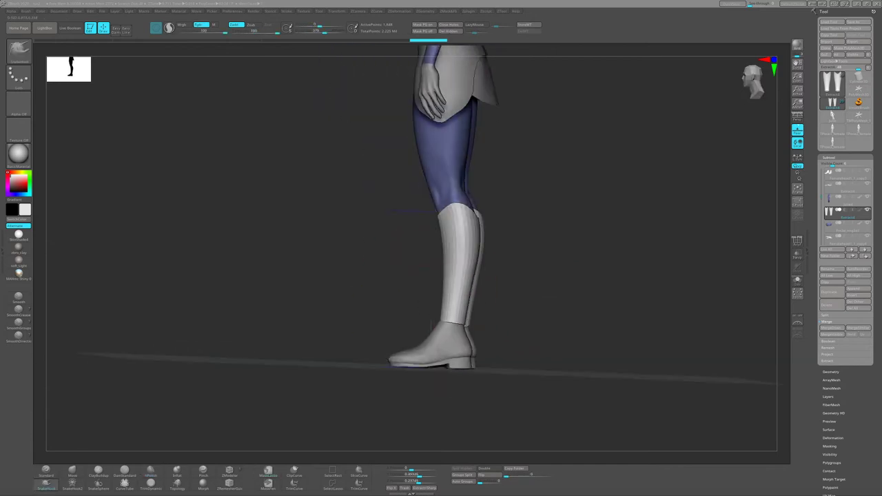
mouse_move(450, 325)
mouse_down()
mouse_move(441, 290)
mouse_move(448, 297)
mouse_move(423, 326)
mouse_up()
shift+drag(431, 231, 426, 250)
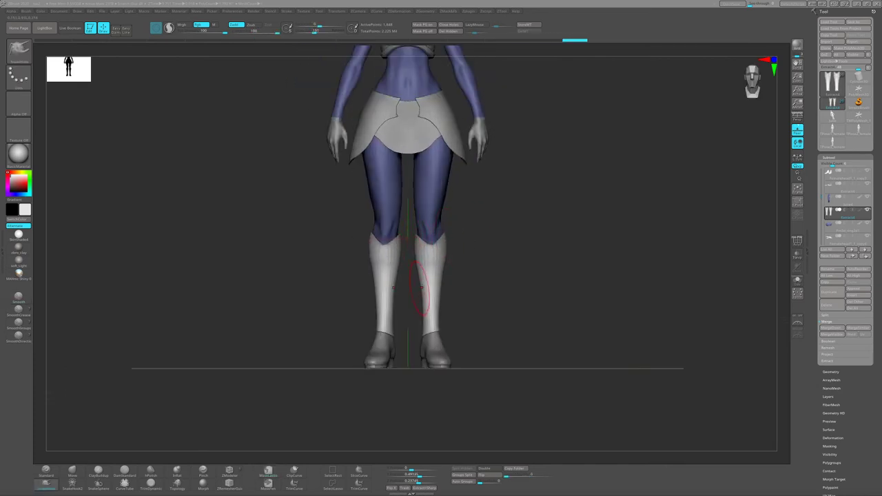
mouse_move(436, 253)
mouse_down()
mouse_move(429, 276)
mouse_move(445, 269)
mouse_up()
key(f)
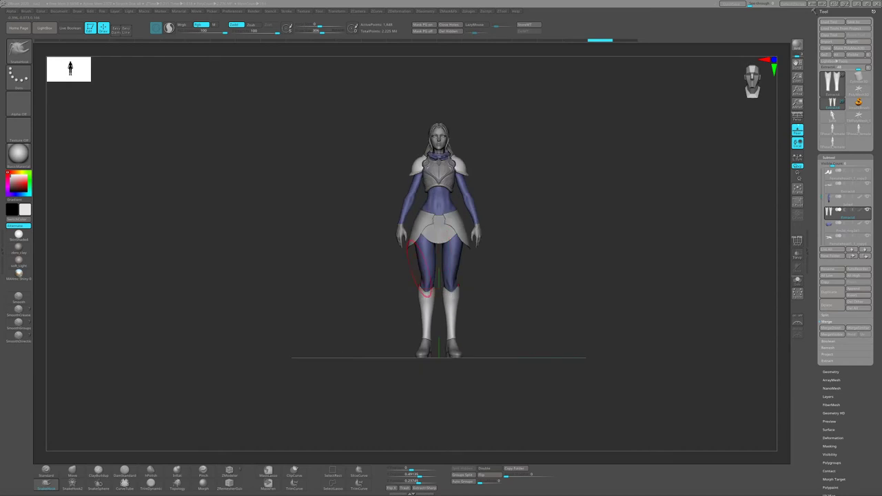
ctrl+right_drag(418, 269, 468, 231)
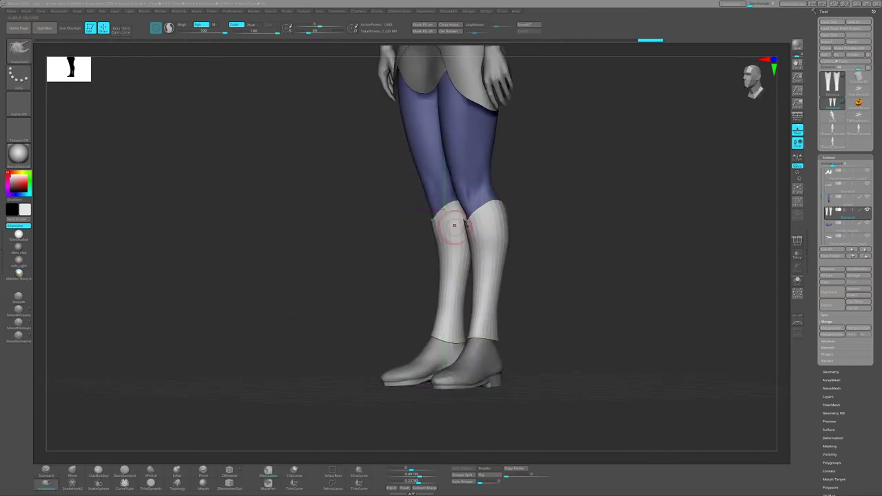
mouse_move(467, 226)
mouse_down()
mouse_move(474, 241)
mouse_move(531, 242)
mouse_up()
mouse_move(477, 231)
mouse_down()
mouse_move(434, 224)
mouse_move(455, 228)
mouse_up()
Solo the boots subtool and inspect the isolated boots from front and back.
click(798, 281)
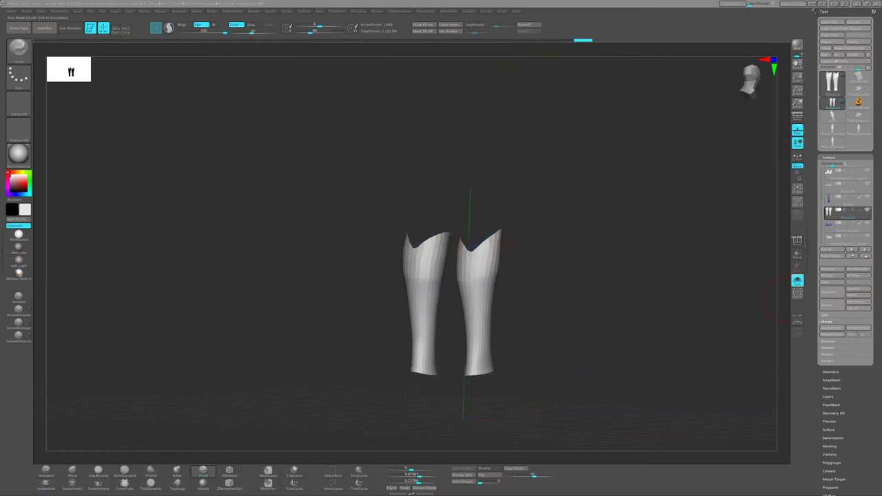
drag(531, 241, 404, 292)
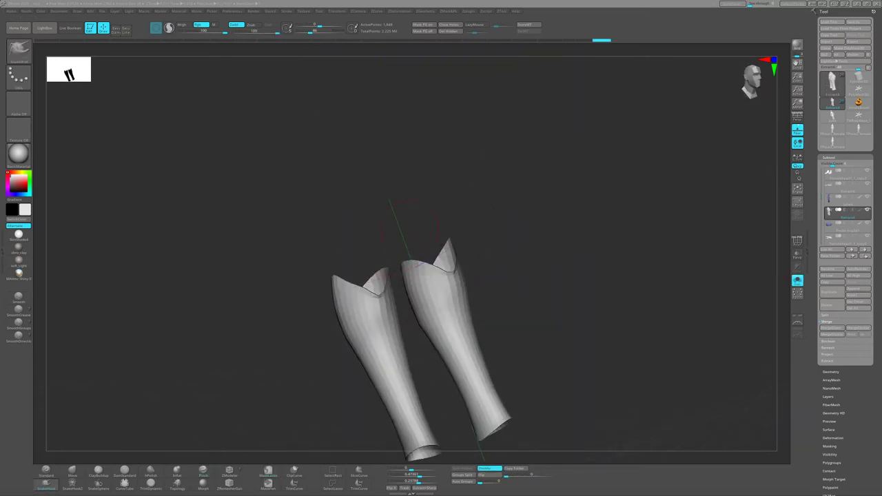
drag(410, 228, 390, 224)
mouse_move(422, 264)
mouse_down()
mouse_move(424, 256)
mouse_move(458, 263)
mouse_move(447, 273)
mouse_move(386, 269)
mouse_up()
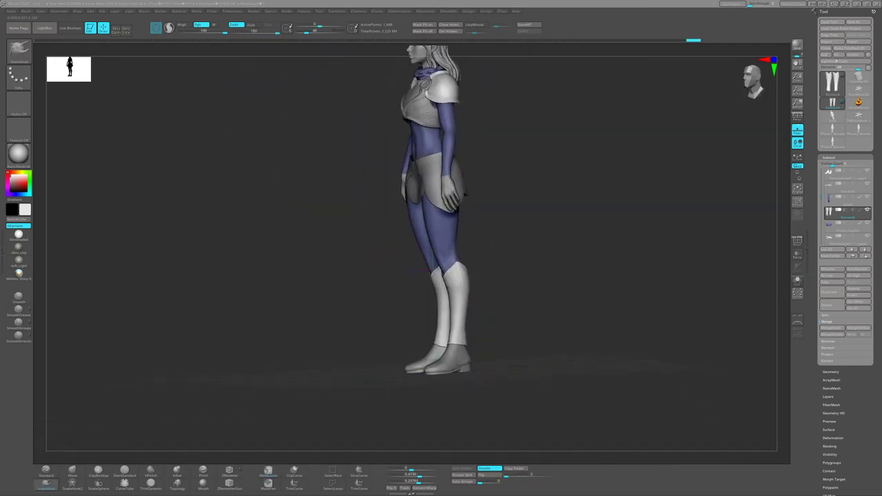
drag(457, 320, 425, 296)
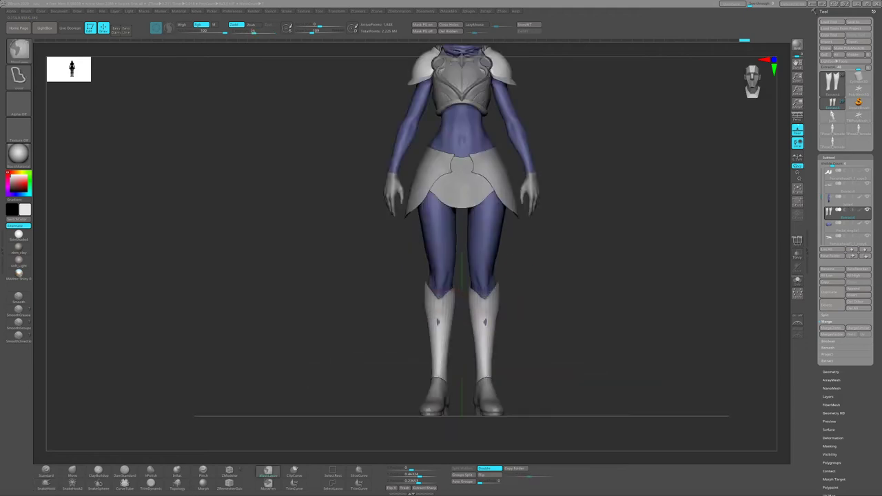
Switch to the SnakeHook brush and check each boot from back, side and front views.
key(b)
key(s)
key(h)
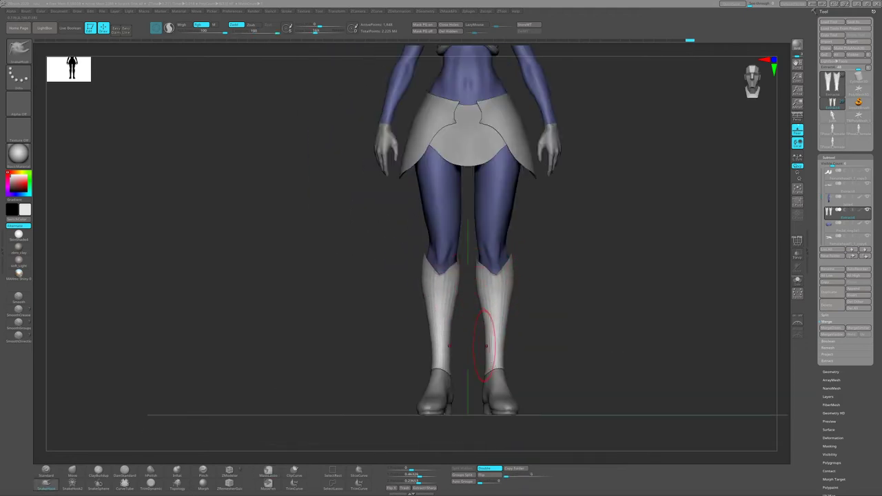
right_drag(503, 325, 386, 398)
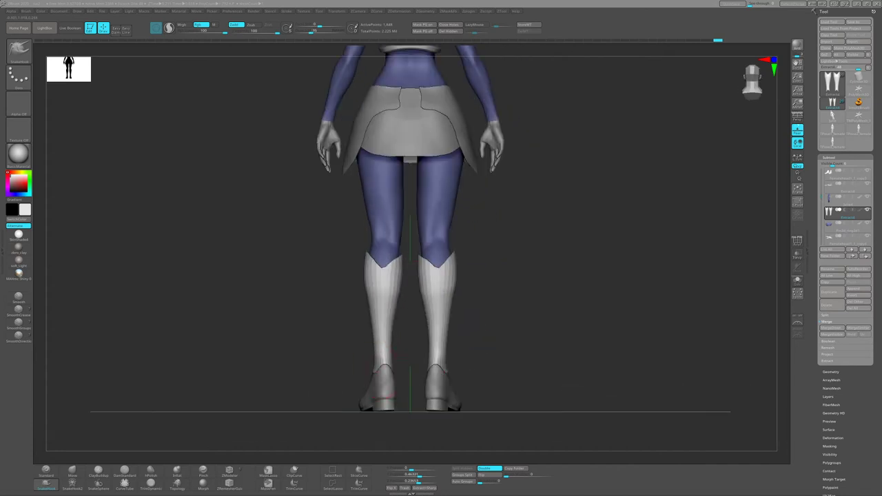
mouse_move(378, 348)
right_down()
mouse_move(414, 397)
mouse_move(441, 386)
mouse_move(390, 351)
mouse_move(400, 354)
mouse_move(392, 416)
right_up()
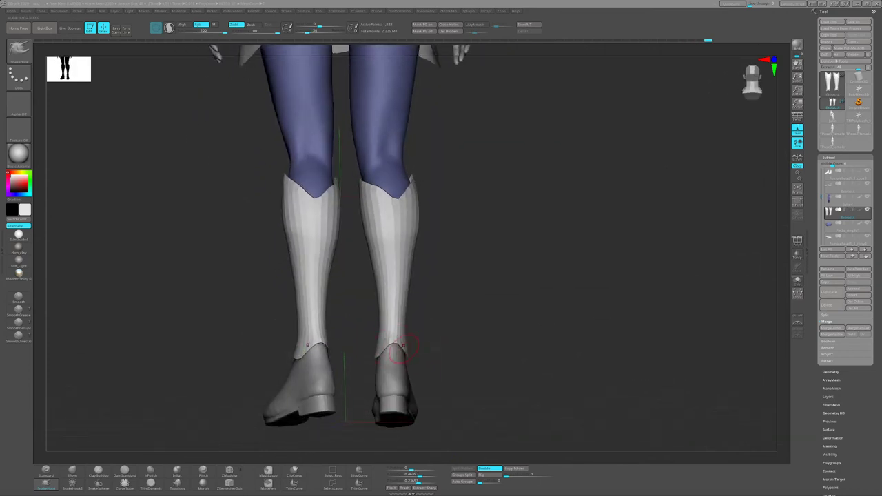
mouse_move(398, 352)
right_down()
mouse_move(407, 324)
mouse_move(407, 360)
mouse_move(292, 350)
mouse_move(364, 324)
mouse_move(373, 308)
mouse_move(364, 315)
mouse_move(396, 325)
mouse_move(369, 304)
right_up()
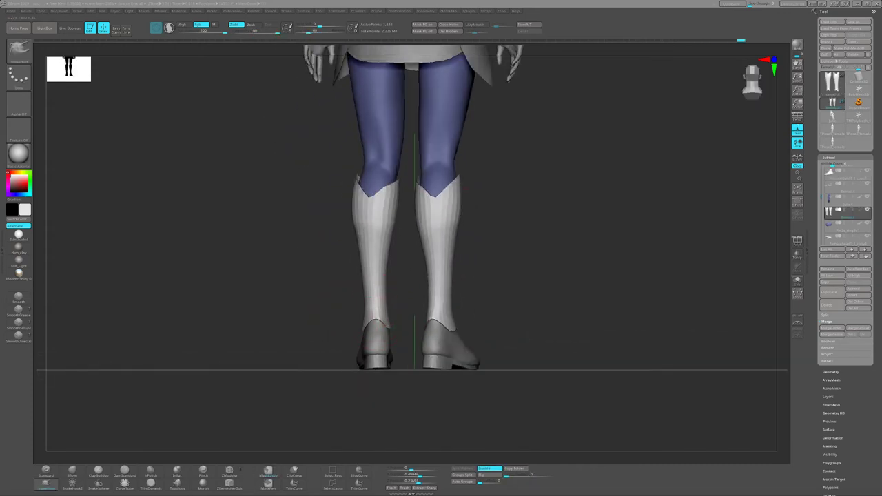
mouse_move(432, 317)
right_down()
mouse_move(404, 305)
mouse_move(374, 333)
mouse_move(476, 298)
right_up()
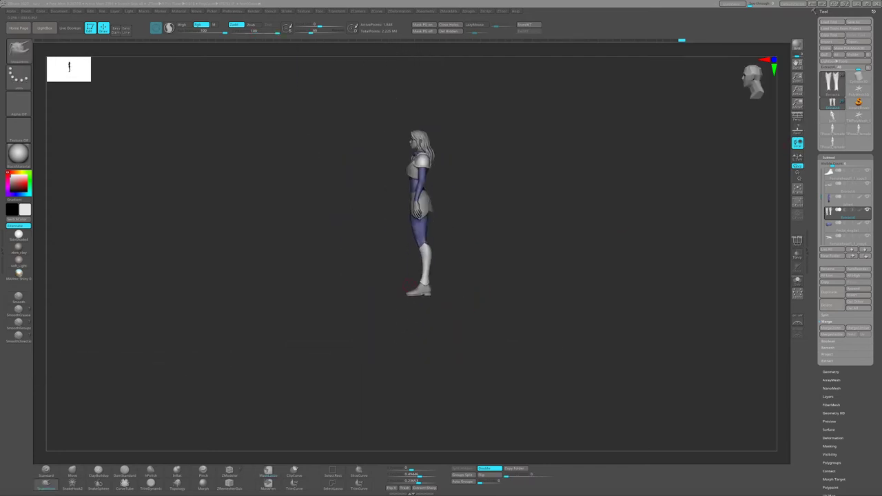
mouse_move(414, 324)
right_down()
mouse_move(393, 325)
mouse_move(460, 276)
right_up()
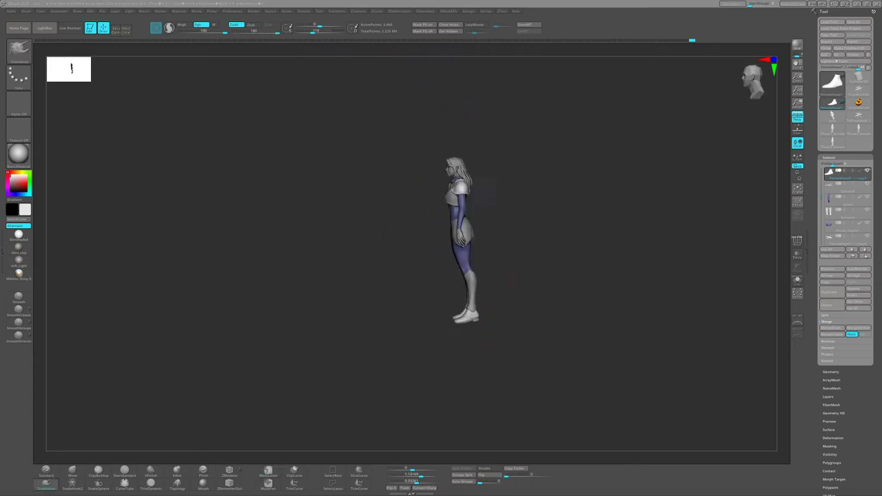
mouse_move(519, 281)
right_down()
mouse_move(479, 302)
mouse_move(480, 263)
right_up()
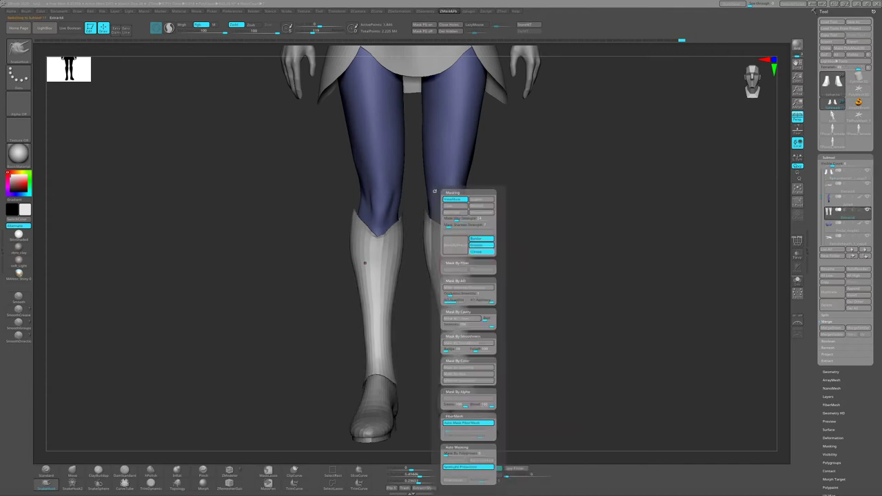
Make the boots the active subtool, try Transpose Move on them, then return to Draw mode.
alt+click(455, 290)
ctrl+right_drag(529, 337, 529, 365)
key(w)
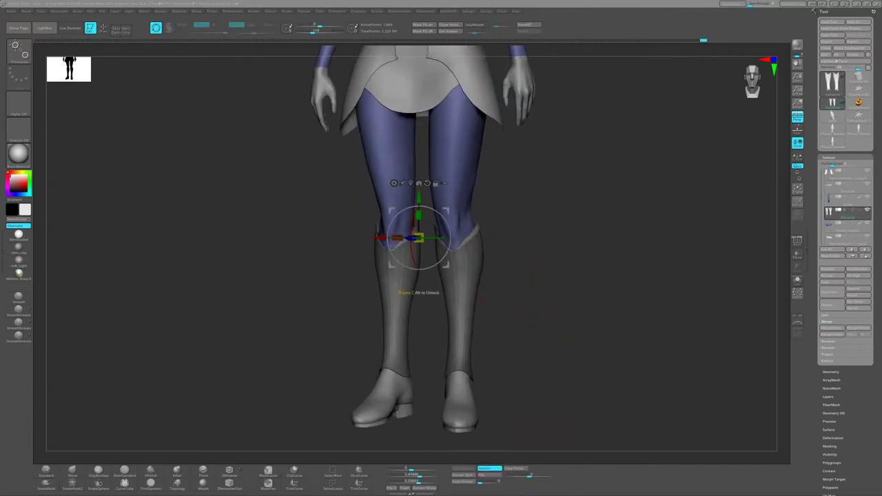
mouse_move(397, 290)
right_down()
mouse_move(407, 275)
mouse_move(406, 303)
right_up()
mouse_move(433, 240)
ctrl+right_down()
mouse_move(533, 250)
mouse_move(518, 275)
mouse_move(491, 246)
ctrl+right_up()
key(q)
right_click(529, 263)
right_click(518, 276)
mouse_move(445, 217)
right_down()
mouse_move(475, 260)
mouse_move(441, 276)
right_up()
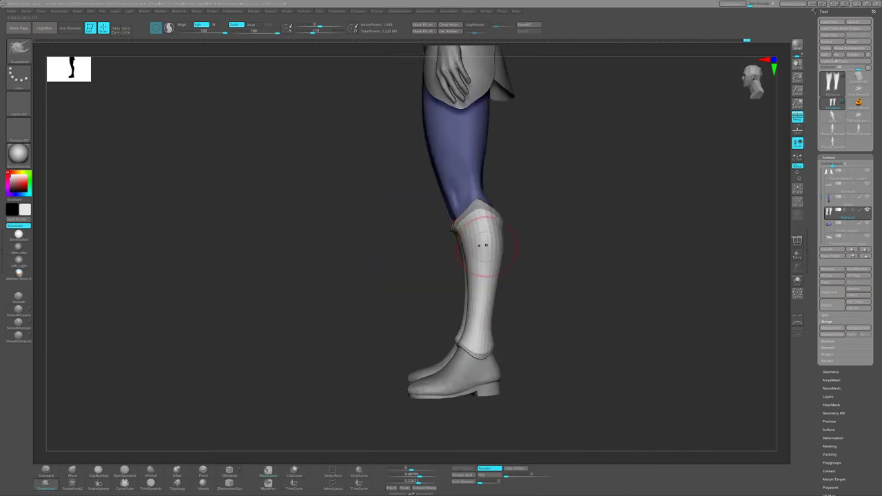
right_drag(485, 324, 505, 246)
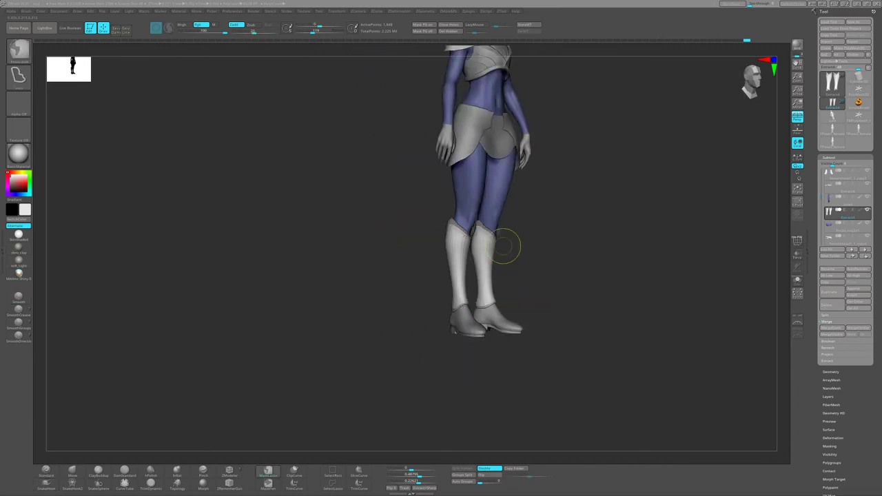
mouse_move(489, 178)
right_down()
mouse_move(545, 252)
mouse_move(524, 249)
mouse_move(499, 207)
mouse_move(543, 205)
mouse_move(489, 204)
mouse_move(531, 241)
right_up()
Work on the boots with SnakeHook, Standard and lasso masking from three-quarter angles.
key(b)
key(s)
key(h)
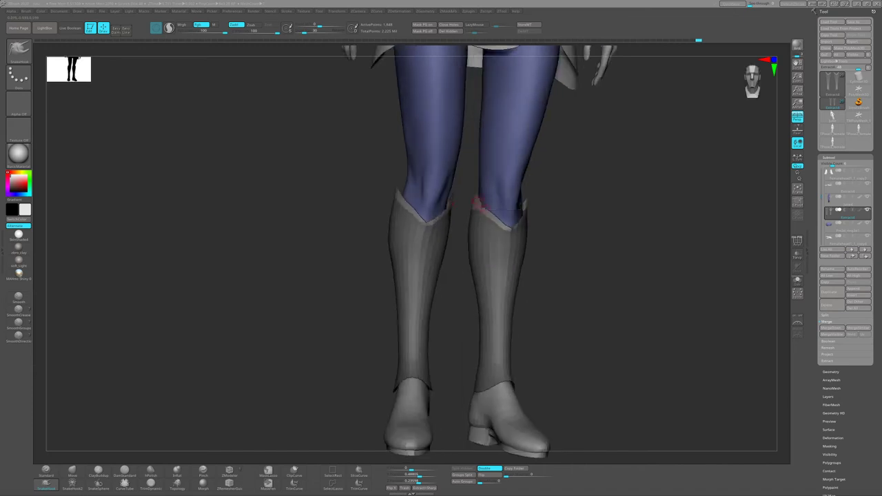
key(b)
key(s)
key(t)
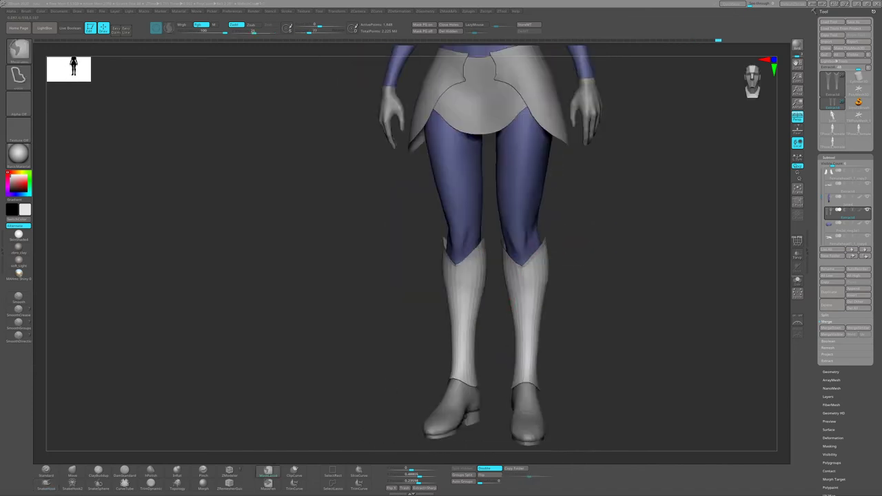
right_drag(531, 241, 539, 226)
key(ctrl)
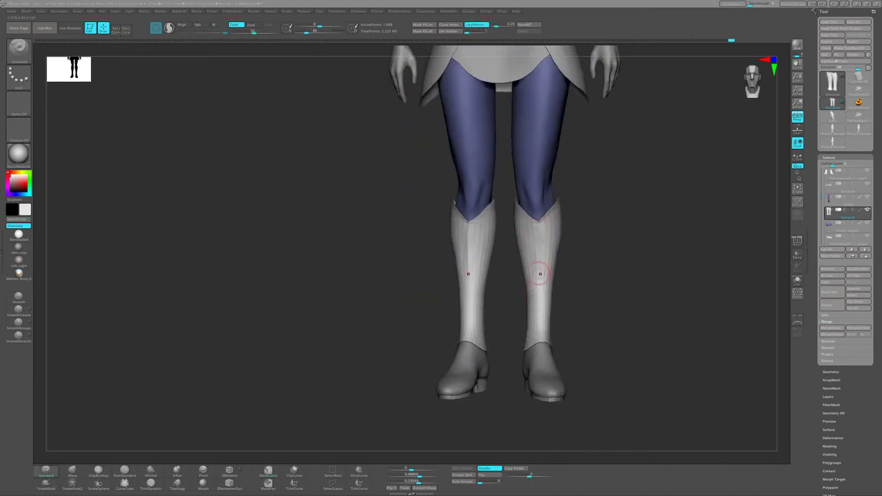
right_drag(540, 273, 548, 276)
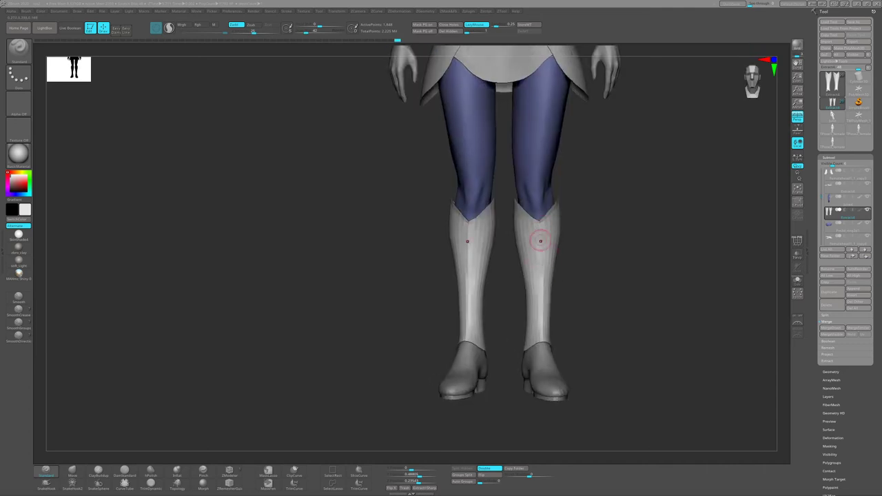
mouse_move(541, 240)
right_down()
mouse_move(641, 275)
mouse_move(555, 260)
mouse_move(566, 290)
mouse_move(561, 262)
mouse_move(92, 443)
right_up()
key(ctrl)
mouse_move(587, 257)
right_down()
mouse_move(620, 262)
mouse_move(591, 246)
mouse_move(643, 246)
mouse_move(557, 248)
mouse_move(607, 255)
mouse_move(600, 292)
mouse_move(523, 296)
right_up()
Reselect the boots subtool and frame the full body in profile.
key(f)
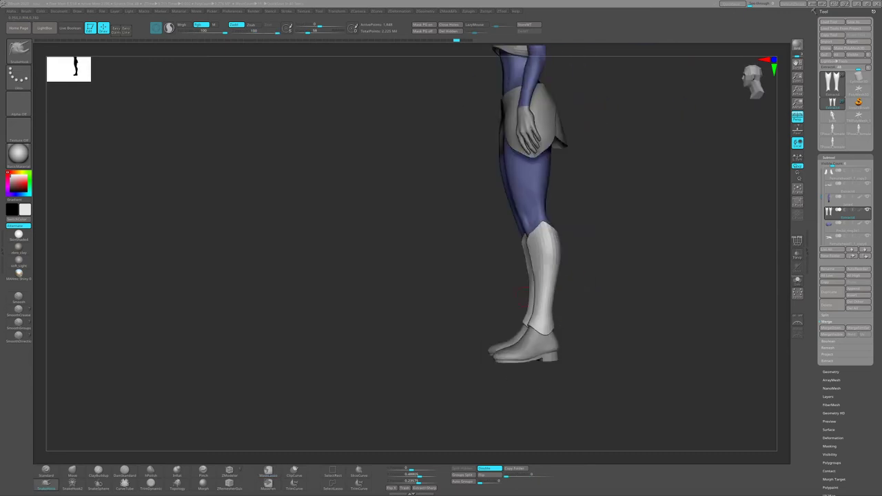
right_drag(578, 272, 624, 273)
mouse_move(519, 240)
alt+right_down()
mouse_move(502, 220)
mouse_move(509, 225)
mouse_move(487, 223)
mouse_move(508, 236)
mouse_move(521, 230)
mouse_move(508, 242)
mouse_move(531, 264)
mouse_move(490, 248)
mouse_move(644, 234)
mouse_move(444, 234)
mouse_move(443, 213)
mouse_move(524, 206)
mouse_move(483, 207)
mouse_move(441, 290)
mouse_move(477, 252)
mouse_move(475, 228)
mouse_move(459, 274)
mouse_move(433, 255)
mouse_move(488, 256)
mouse_move(540, 278)
alt+right_up()
alt+click(441, 290)
key(f)
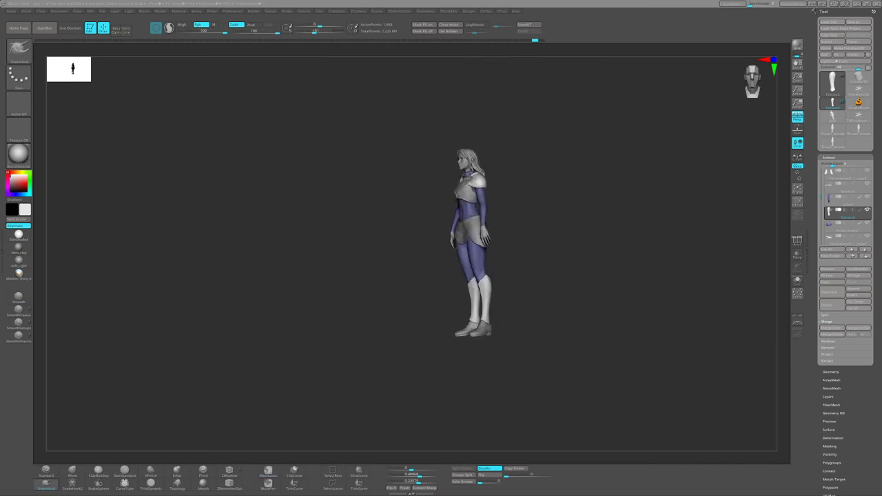
mouse_move(483, 276)
right_down()
mouse_move(428, 276)
mouse_move(427, 249)
mouse_move(407, 242)
mouse_move(441, 243)
mouse_move(442, 269)
mouse_move(542, 272)
mouse_move(499, 275)
mouse_move(524, 284)
mouse_move(513, 297)
mouse_move(517, 276)
mouse_move(505, 283)
right_up()
alt+click(427, 222)
key(shift+r)
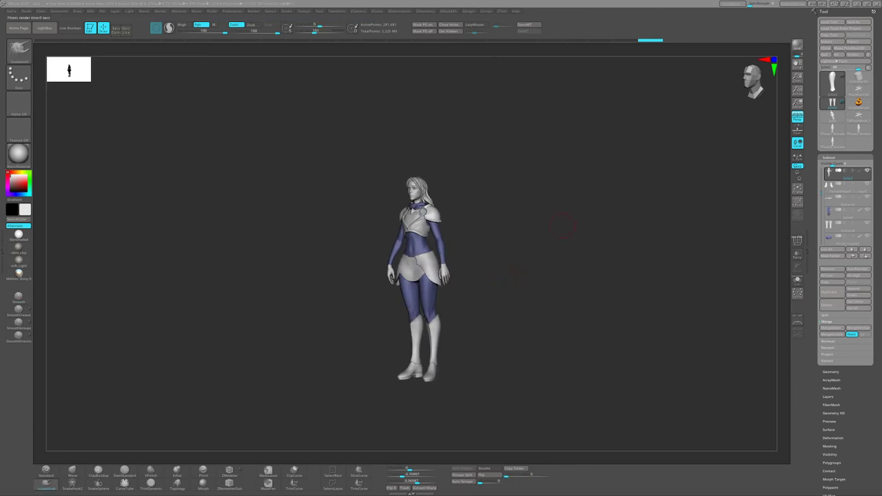
mouse_move(561, 228)
shift+right_down()
mouse_move(828, 214)
mouse_move(434, 266)
shift+right_up()
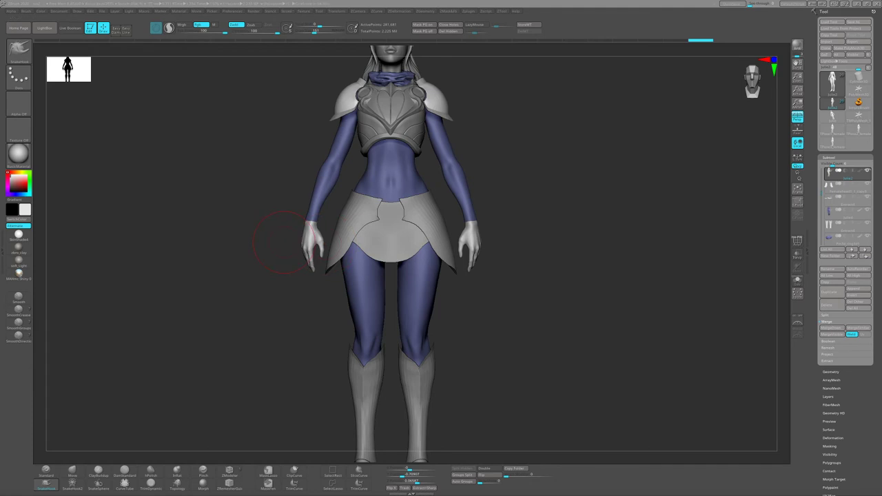
mouse_move(282, 243)
right_down()
mouse_move(386, 255)
mouse_move(354, 279)
mouse_move(400, 273)
mouse_move(453, 242)
mouse_move(449, 269)
mouse_move(492, 229)
mouse_move(476, 231)
mouse_move(504, 228)
mouse_move(462, 245)
mouse_move(486, 265)
mouse_move(467, 250)
mouse_move(399, 264)
mouse_move(420, 262)
mouse_move(428, 276)
mouse_move(455, 272)
mouse_move(487, 247)
right_up()
alt+click(493, 228)
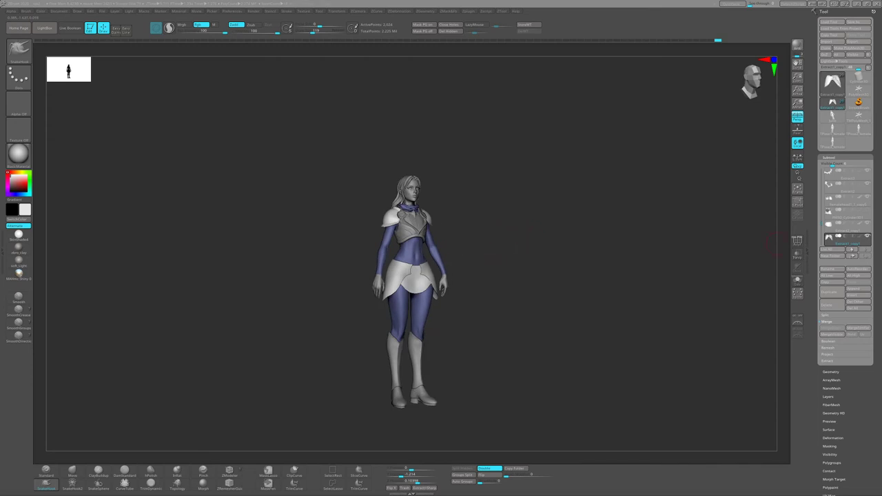
Insert a Cylinder3D subtool and move it up around the upper arm.
click(859, 289)
click(799, 326)
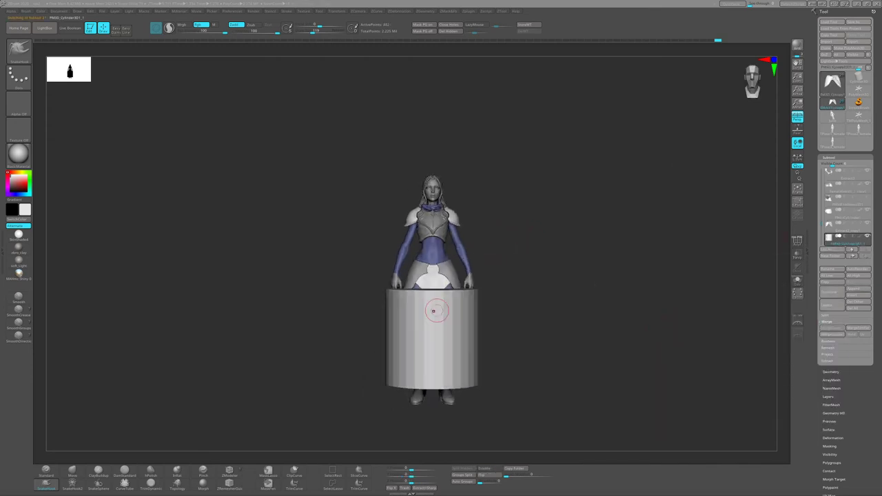
right_drag(448, 313, 474, 307)
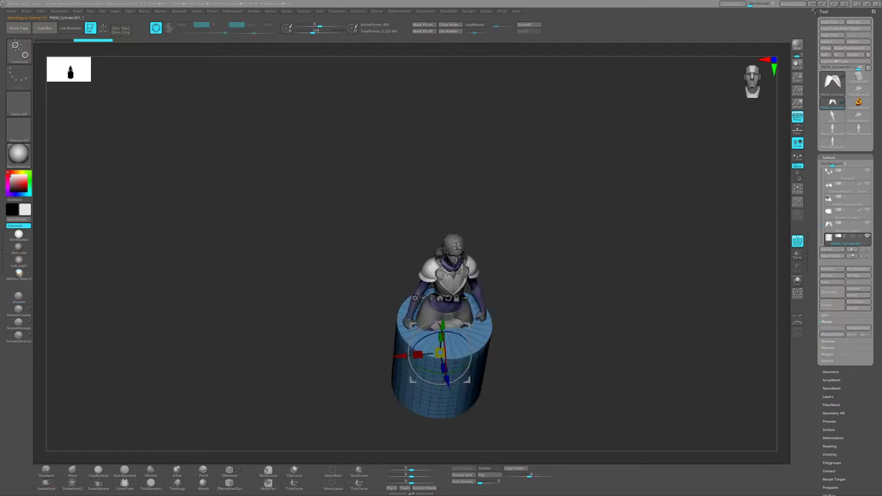
key(w)
drag(455, 364, 457, 281)
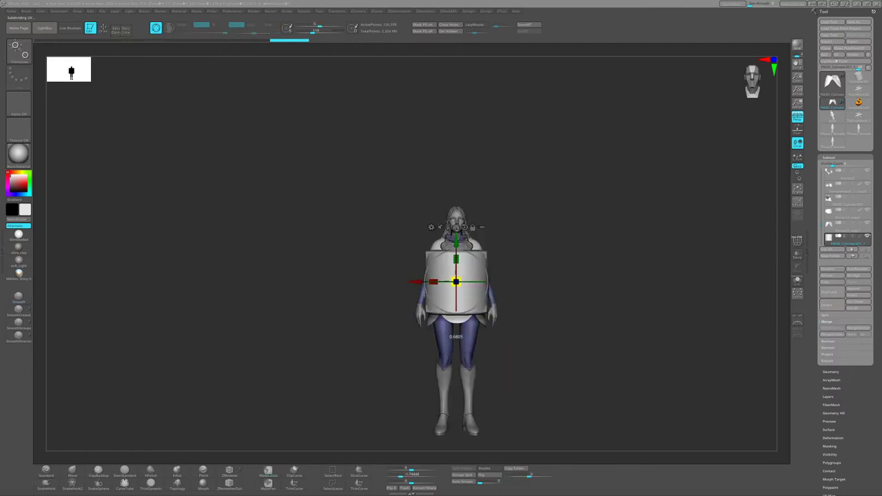
mouse_move(412, 314)
right_down()
mouse_move(469, 313)
mouse_move(490, 283)
right_up()
key(q)
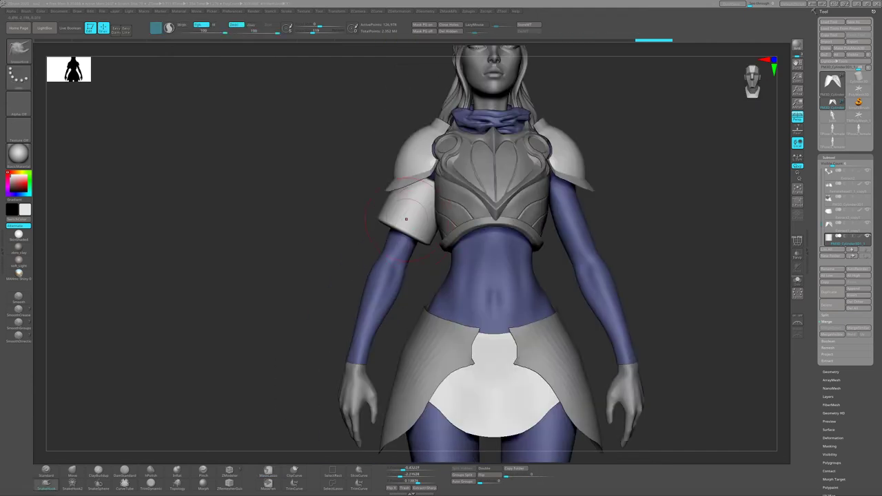
Check the cylinder's fit at the shoulder from several angles, ending on a framed front view.
mouse_move(414, 314)
right_down()
mouse_move(469, 314)
mouse_move(489, 283)
right_up()
right_drag(552, 310, 621, 275)
key(q)
mouse_move(441, 310)
right_down()
mouse_move(482, 297)
mouse_move(531, 241)
right_up()
key(w)
right_drag(483, 310, 579, 242)
key(q)
right_drag(441, 310, 418, 353)
alt+click(417, 353)
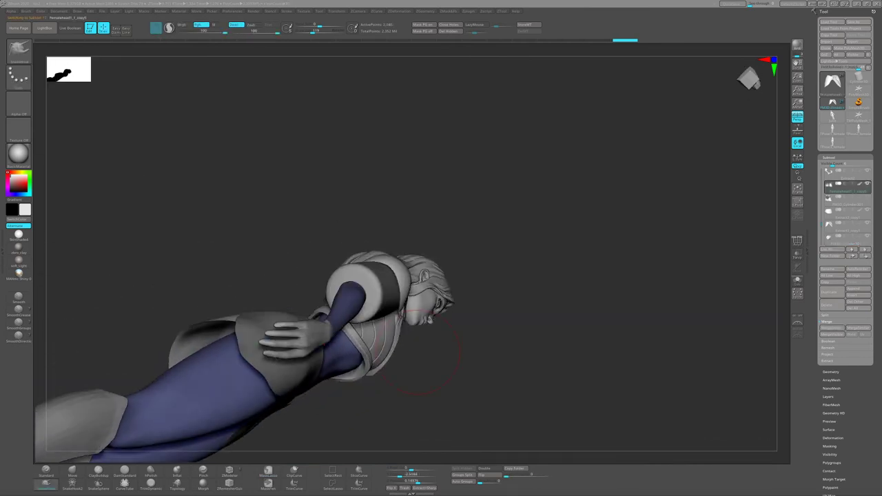
alt+click(386, 283)
mouse_move(461, 271)
right_down()
mouse_move(386, 283)
mouse_move(483, 241)
right_up()
click(753, 80)
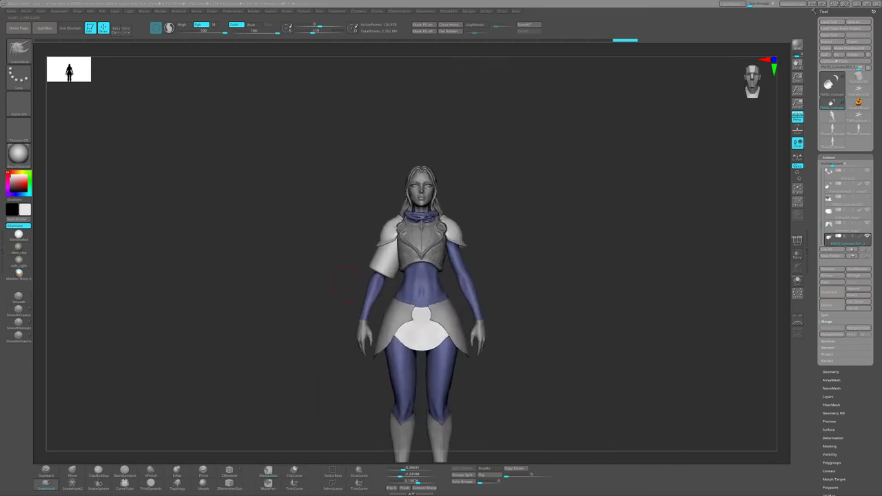
Zoom in on the upper body at a three-quarter angle with the SnakeHook brush.
ctrl+right_drag(368, 262, 382, 254)
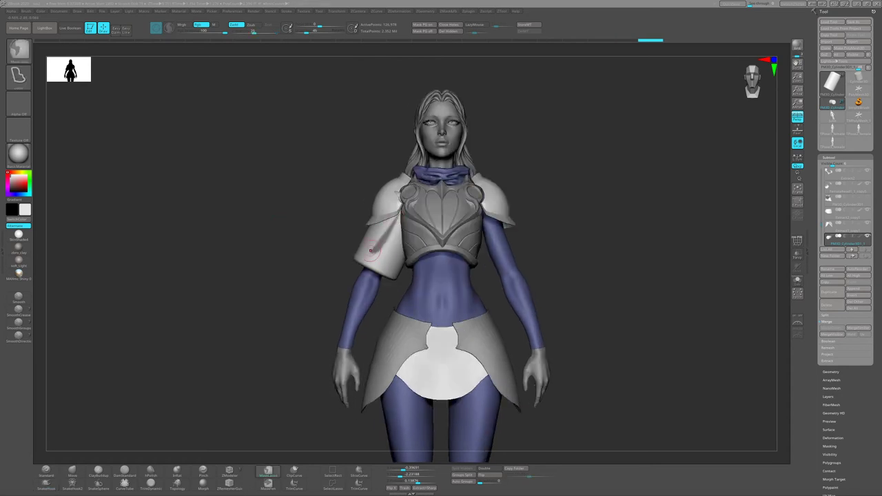
mouse_move(371, 250)
right_down()
mouse_move(403, 215)
mouse_move(366, 243)
mouse_move(414, 235)
mouse_move(398, 191)
mouse_move(441, 207)
right_up()
key(b)
key(s)
key(h)
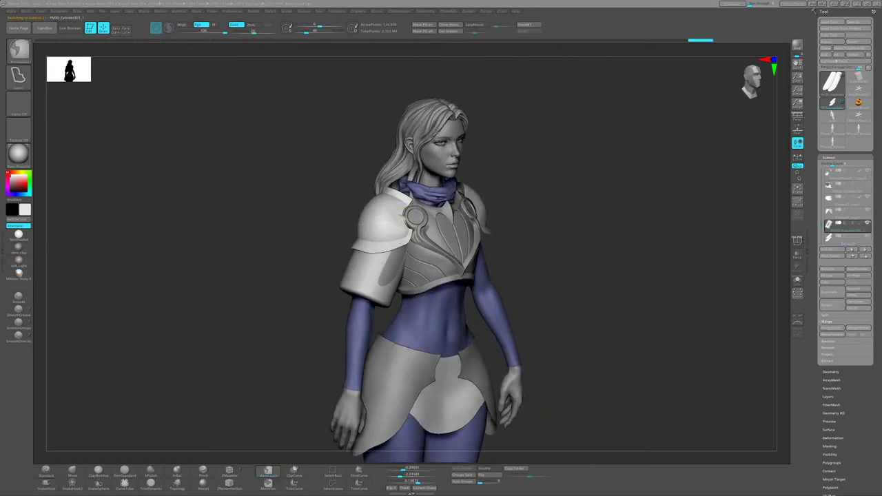
Select the shoulder armour pieces in turn, choosing the SnakeHook and Move brushes.
mouse_move(386, 265)
right_down()
mouse_move(358, 264)
mouse_move(413, 219)
mouse_move(289, 228)
right_up()
alt+click(389, 231)
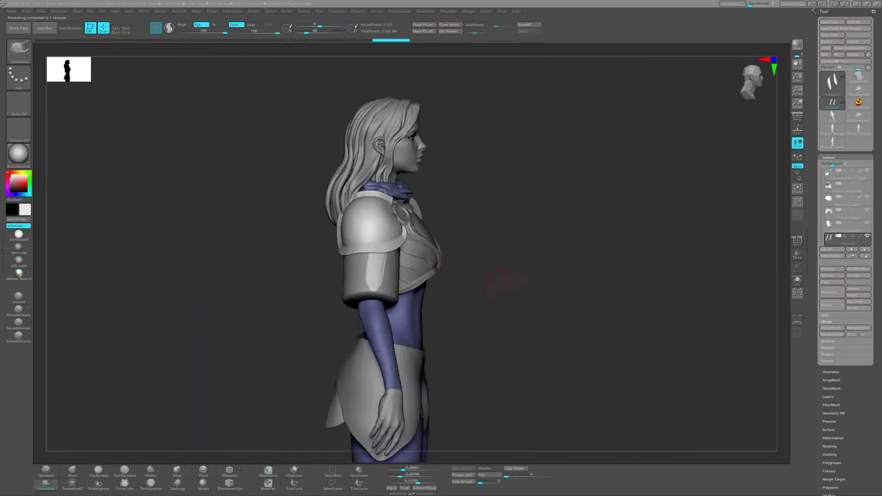
mouse_move(435, 267)
right_down()
mouse_move(372, 276)
mouse_move(362, 290)
mouse_move(356, 274)
mouse_move(396, 298)
right_up()
alt+click(362, 290)
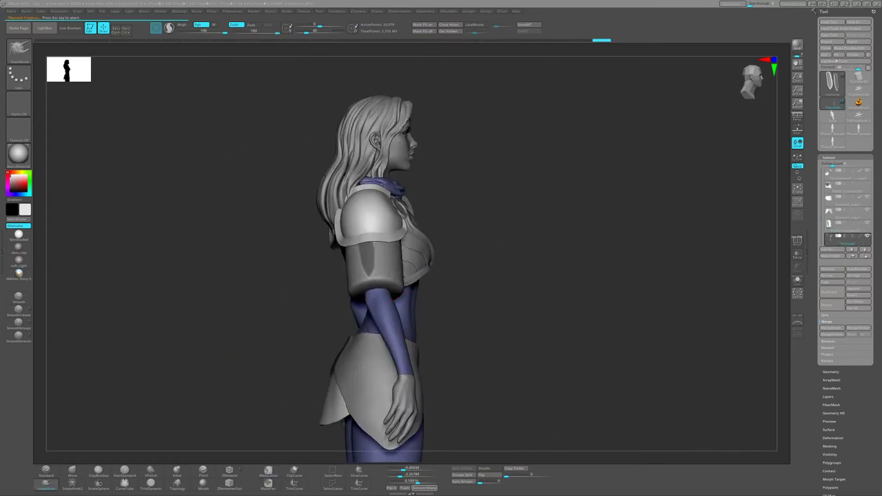
mouse_move(378, 257)
right_down()
mouse_move(358, 263)
mouse_move(483, 275)
mouse_move(386, 276)
mouse_move(770, 238)
mouse_move(392, 314)
mouse_move(772, 207)
right_up()
alt+click(365, 261)
click(46, 485)
click(268, 471)
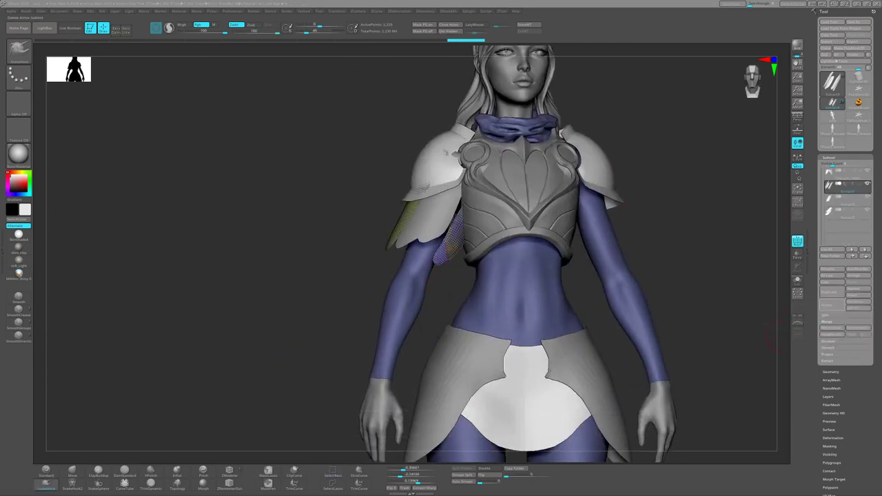
Open the Polygroups settings and isolate individual shoulder plates with Ctrl+Shift.
right_drag(776, 331, 572, 255)
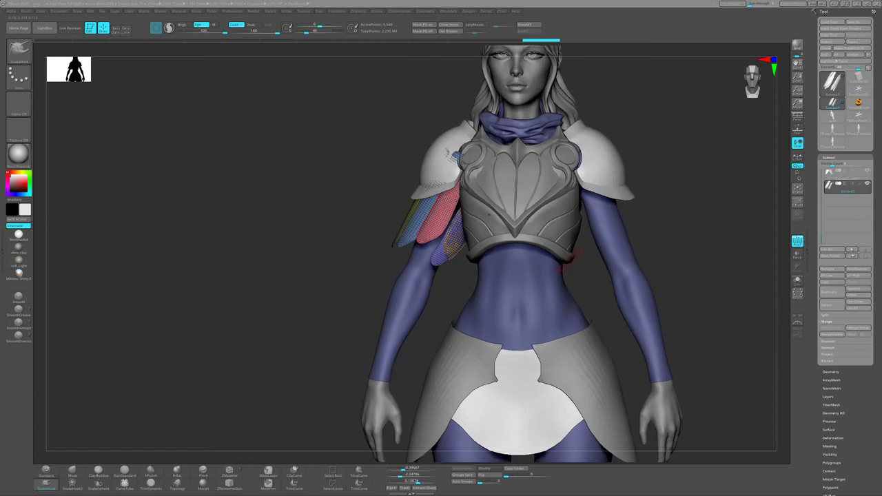
click(831, 463)
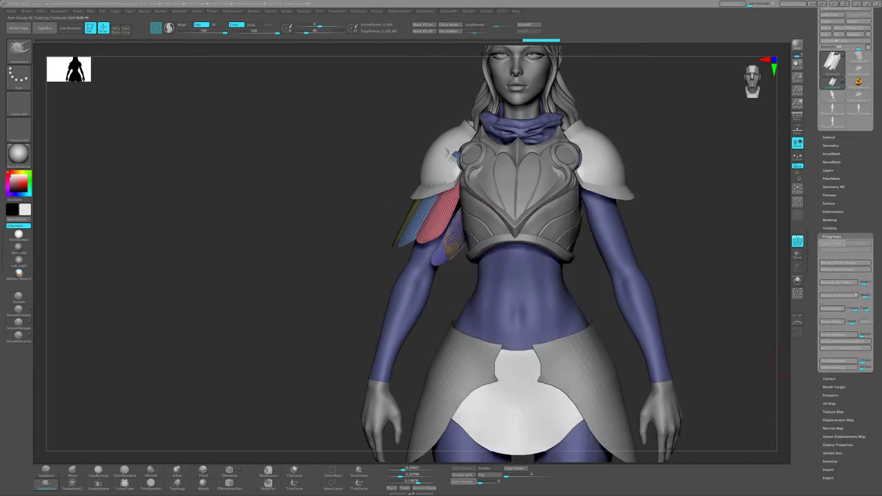
mouse_move(524, 289)
alt+right_down()
mouse_move(458, 281)
mouse_move(405, 235)
mouse_move(482, 276)
mouse_move(427, 276)
mouse_move(524, 272)
mouse_move(524, 324)
mouse_move(497, 297)
mouse_move(482, 249)
mouse_move(442, 261)
mouse_move(772, 282)
alt+right_up()
key(ctrl+shift)
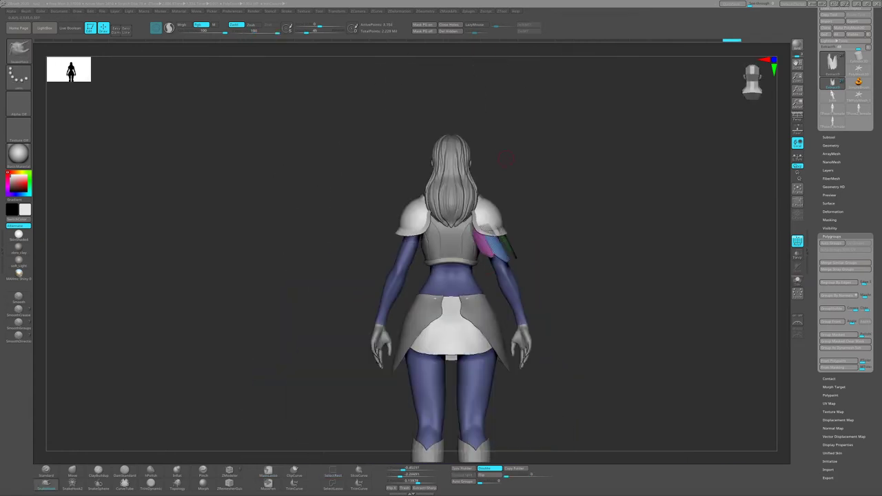
key(ctrl+shift)
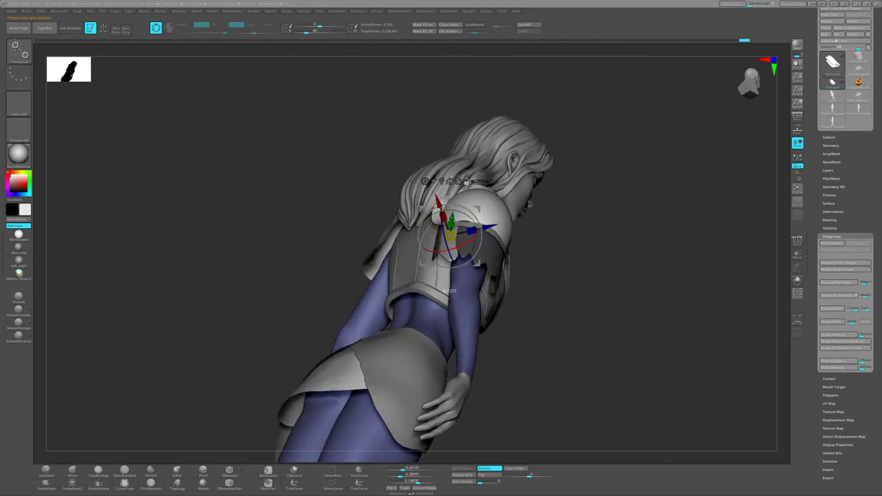
Isolate feather plates with Ctrl+Shift and sharpen them with the Pinch brush, viewed from behind.
key(b)
key(s)
key(h)
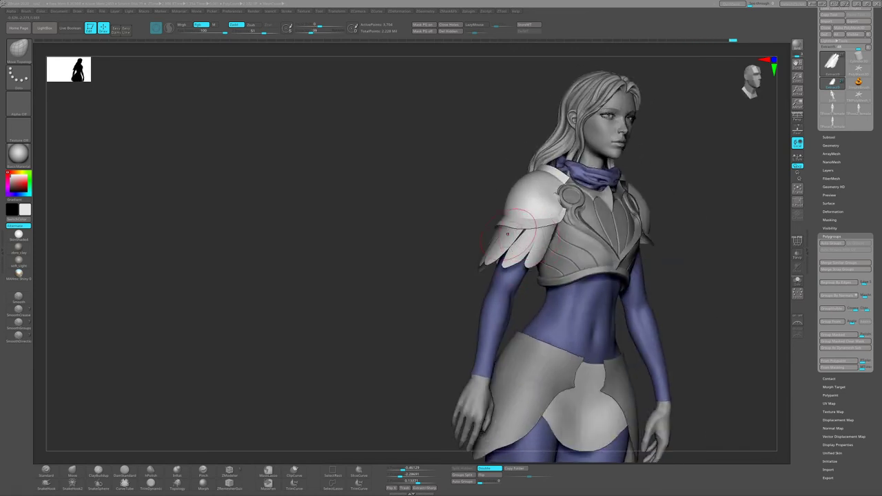
mouse_move(500, 260)
right_down()
mouse_move(493, 263)
mouse_move(508, 236)
mouse_move(434, 356)
right_up()
key(ctrl+shift)
right_drag(207, 452, 204, 463)
click(203, 473)
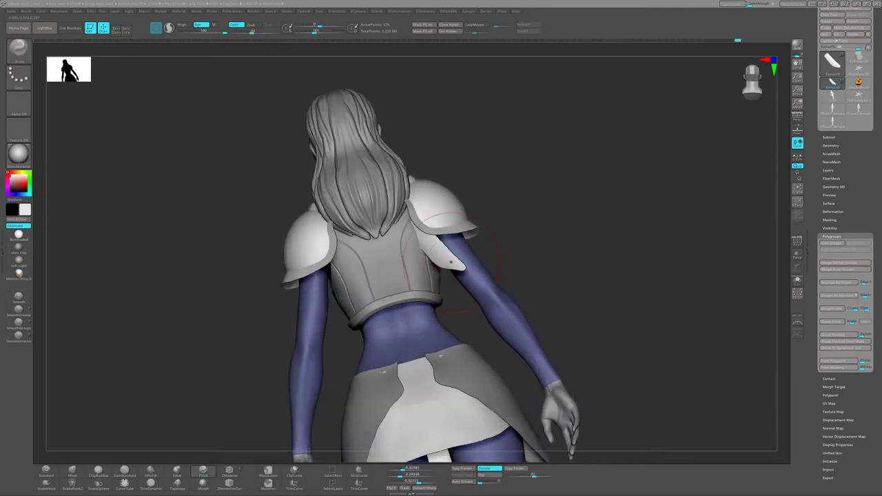
mouse_move(451, 262)
right_down()
mouse_move(538, 254)
mouse_move(524, 262)
mouse_move(482, 256)
right_up()
key(ctrl+shift)
mouse_move(461, 418)
right_down()
mouse_move(462, 348)
mouse_move(502, 244)
mouse_move(449, 269)
right_up()
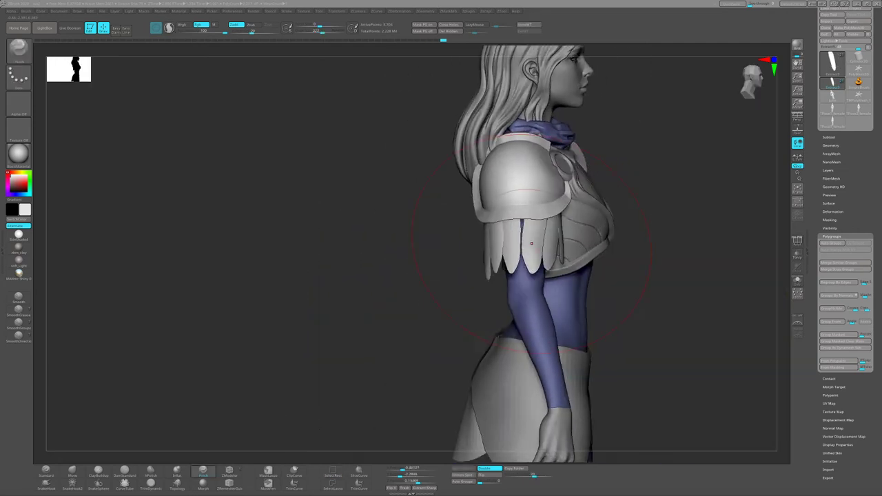
Mask plates with MaskLasso and pull them with SnakeHook, checking front and rear views.
key(b)
key(m)
key(l)
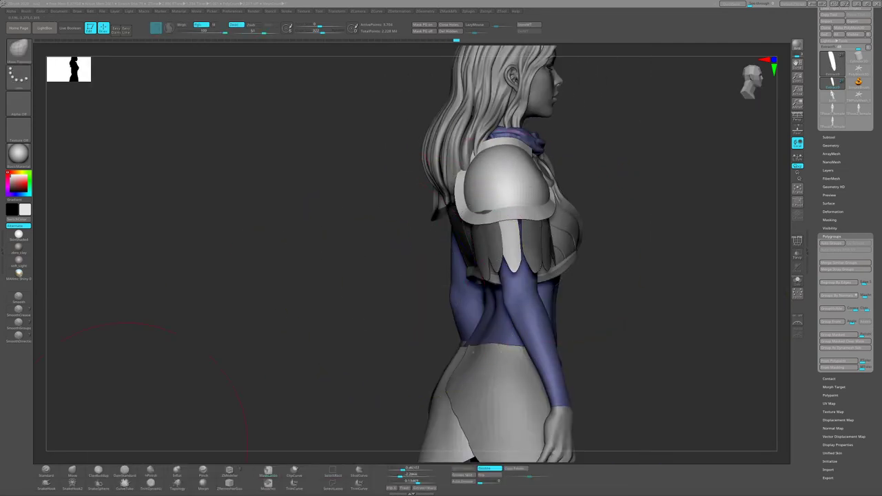
mouse_move(448, 269)
right_down()
mouse_move(310, 207)
mouse_move(69, 69)
right_up()
key(q)
right_drag(482, 262, 586, 244)
click(47, 486)
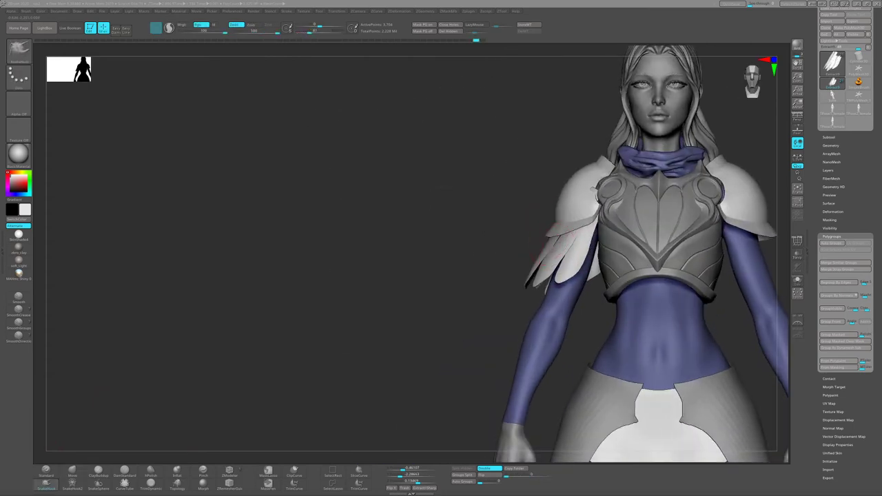
mouse_move(207, 289)
right_down()
mouse_move(472, 250)
mouse_move(459, 246)
mouse_move(490, 272)
mouse_move(462, 271)
mouse_move(517, 275)
mouse_move(546, 298)
right_up()
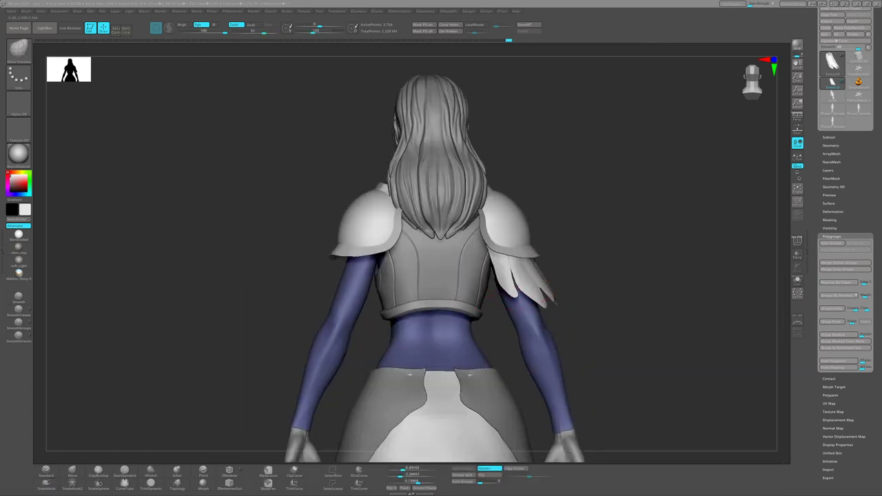
mouse_move(504, 276)
right_down()
mouse_move(491, 247)
mouse_move(407, 252)
mouse_move(586, 253)
mouse_move(600, 269)
mouse_move(482, 269)
right_up()
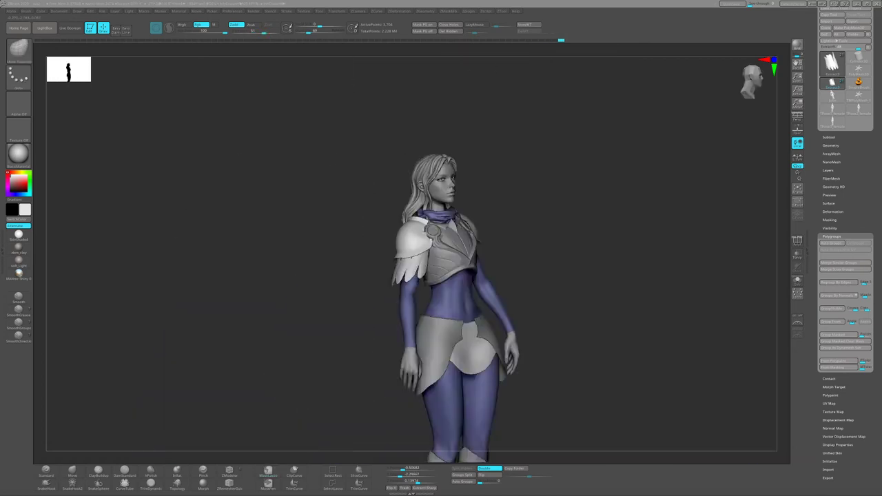
Isolate a single feather plate, then undo to show all the plates again.
mouse_move(398, 262)
ctrl+right_down()
mouse_move(403, 307)
mouse_move(418, 310)
mouse_move(420, 324)
ctrl+right_up()
ctrl+alt+shift+click(446, 290)
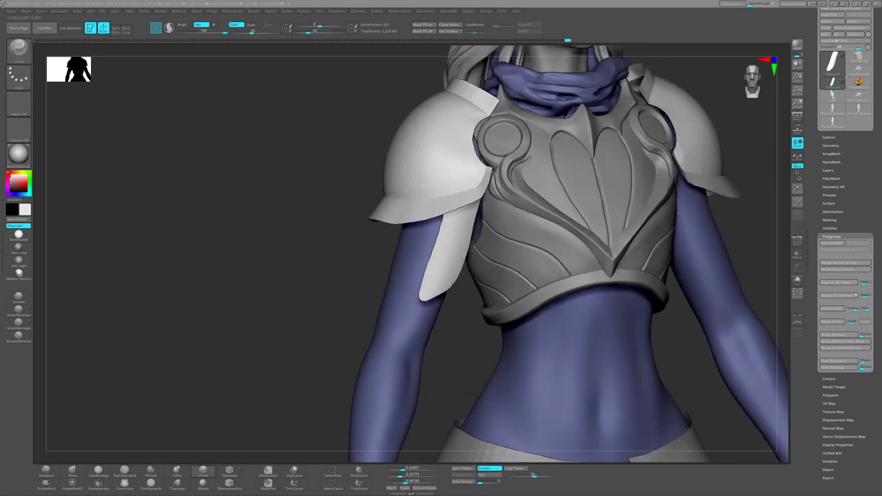
right_drag(424, 295, 524, 300)
key(ctrl+z)
mouse_move(348, 304)
right_down()
mouse_move(386, 324)
mouse_move(475, 338)
mouse_move(503, 320)
mouse_move(538, 238)
right_up()
Reshape the plates with SnakeHook and check the fan from back and front views.
key(b)
key(s)
key(h)
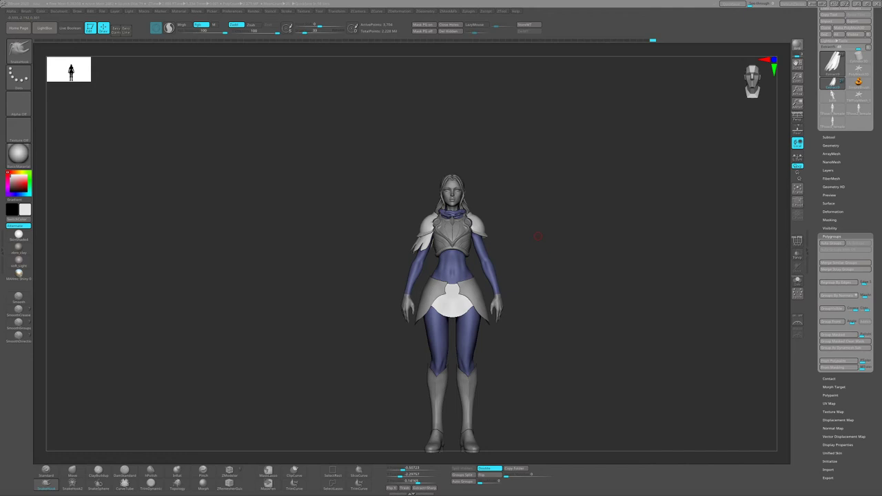
mouse_move(333, 364)
right_down()
mouse_move(286, 261)
mouse_move(441, 276)
right_up()
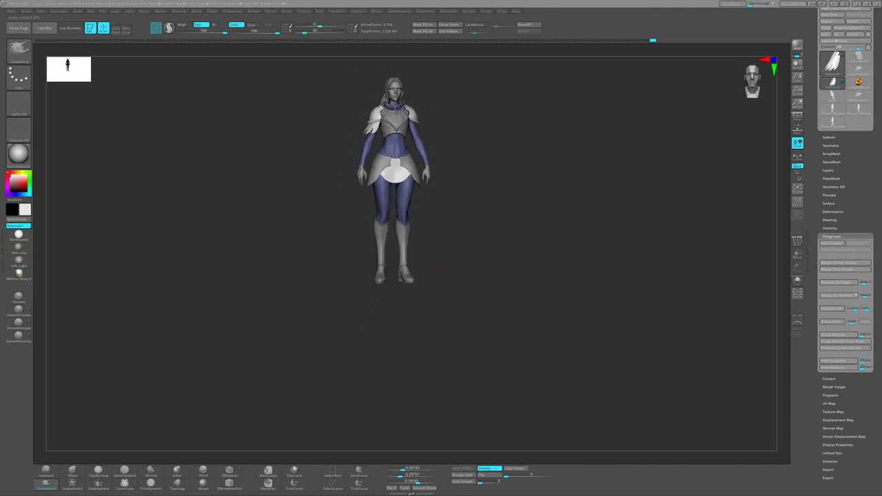
ctrl+right_drag(417, 419, 416, 407)
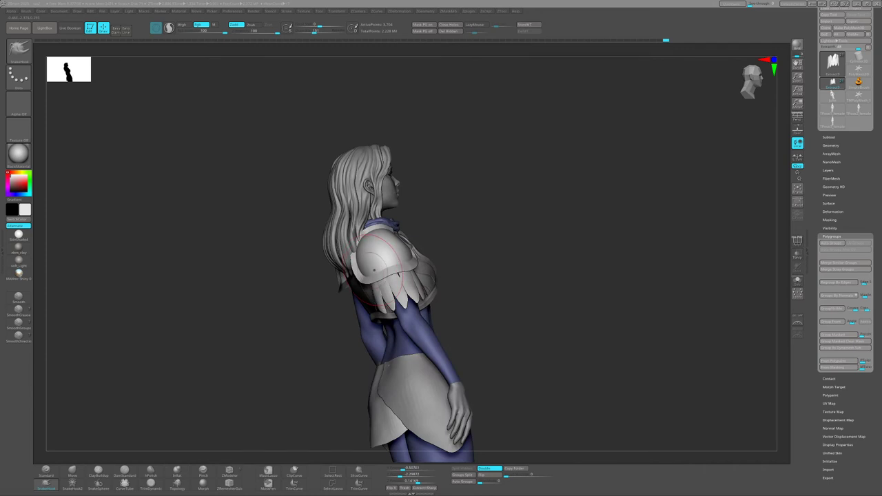
drag(375, 271, 388, 303)
mouse_move(523, 290)
mouse_down()
mouse_move(427, 287)
mouse_move(426, 294)
mouse_move(417, 256)
mouse_up()
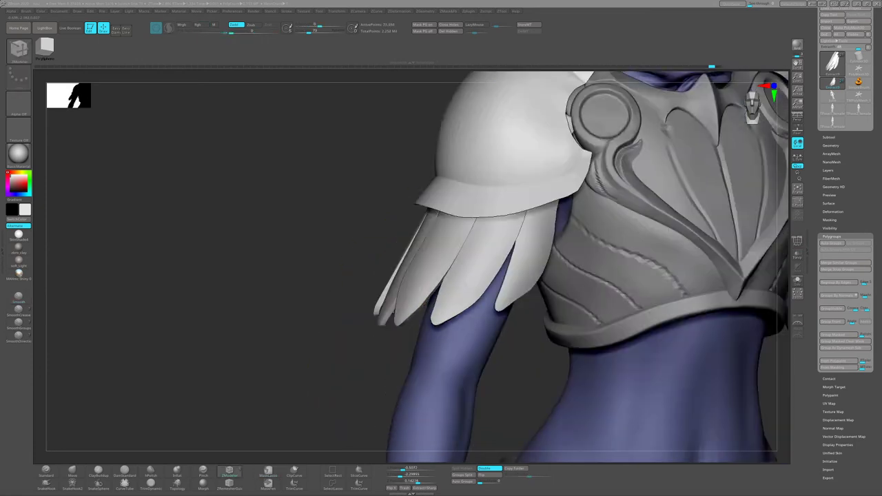
mouse_move(453, 265)
right_down()
mouse_move(429, 283)
mouse_move(563, 267)
mouse_move(384, 302)
right_up()
key(b)
key(m)
key(v)
mouse_move(344, 259)
right_down()
mouse_move(414, 265)
mouse_move(328, 264)
mouse_move(342, 276)
mouse_move(414, 267)
mouse_move(387, 262)
mouse_move(437, 236)
mouse_move(394, 285)
mouse_move(414, 276)
mouse_move(369, 259)
right_up()
key(f)
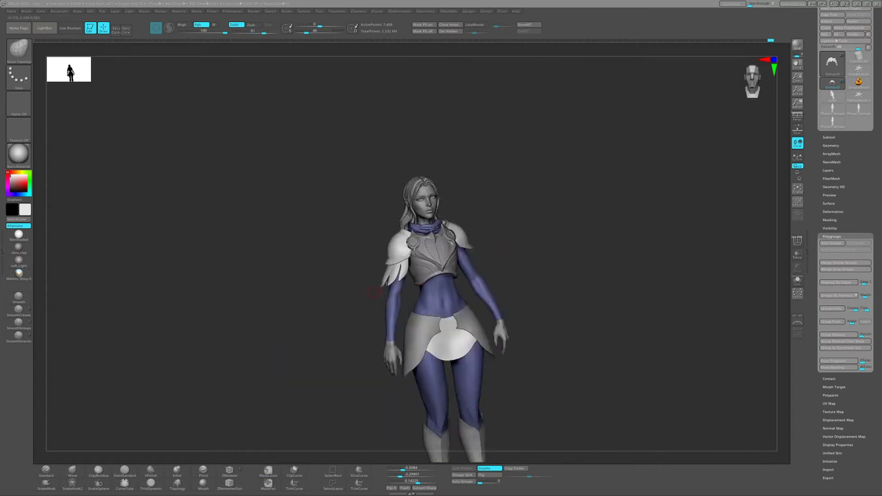
mouse_move(373, 293)
right_down()
mouse_move(413, 275)
mouse_move(386, 262)
mouse_move(434, 227)
mouse_move(504, 228)
right_up()
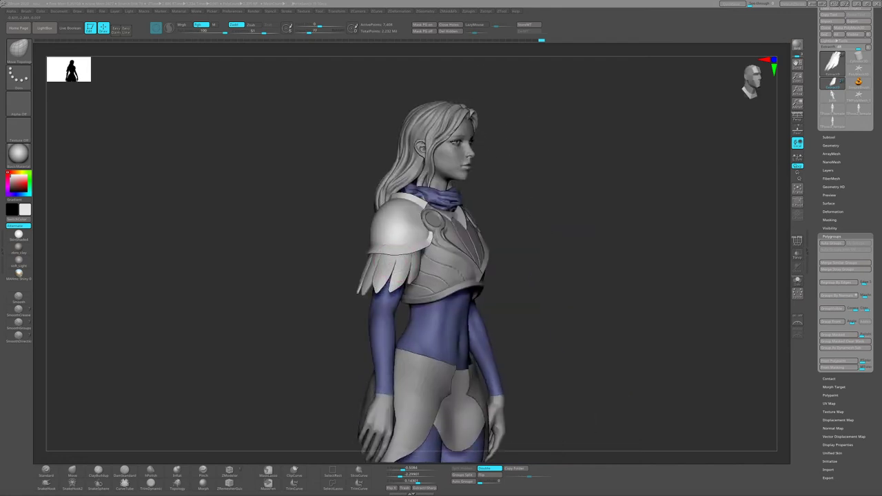
mouse_move(393, 303)
ctrl+right_down()
mouse_move(393, 293)
mouse_move(454, 292)
mouse_move(396, 303)
mouse_move(403, 296)
mouse_move(412, 298)
mouse_move(363, 323)
mouse_move(340, 352)
ctrl+right_up()
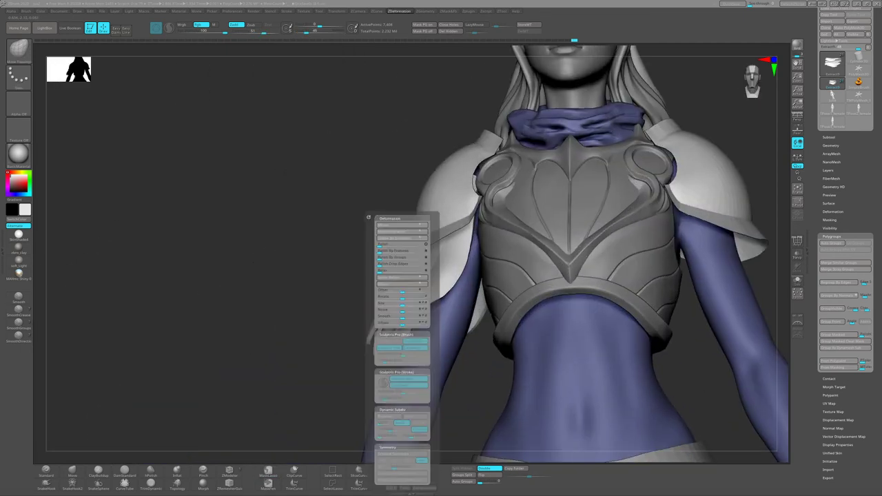
right_drag(368, 283, 441, 288)
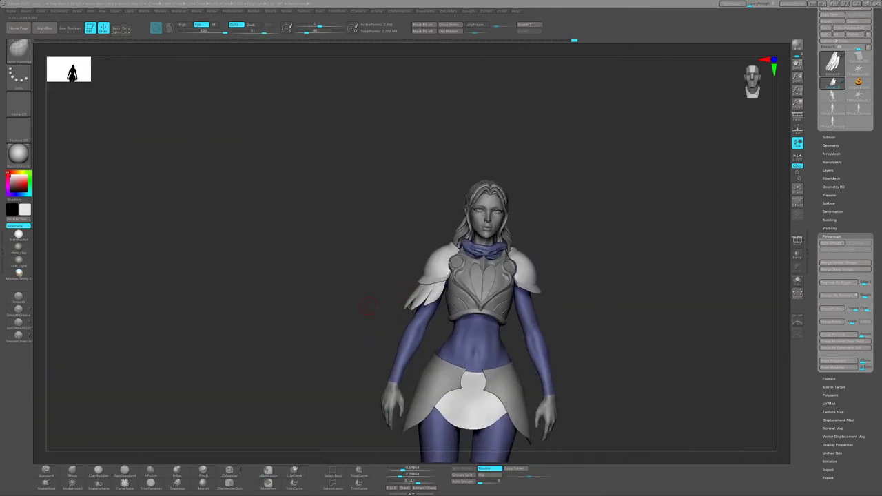
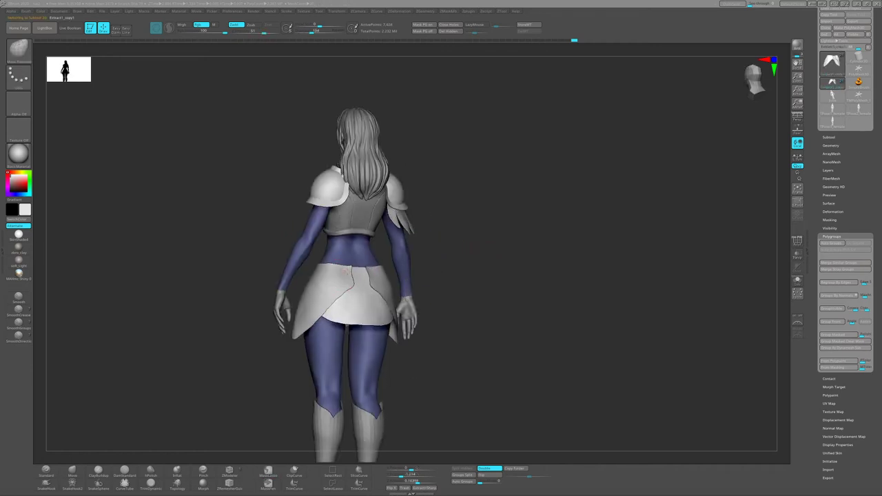
Select the Extract1_copy1 part and frame the whole character in a front view.
click(46, 485)
key(f)
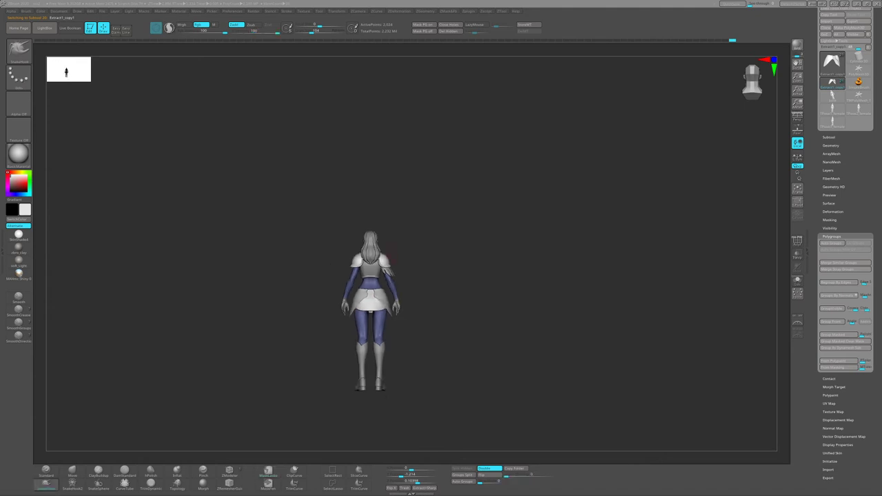
ctrl+right_drag(395, 285, 367, 252)
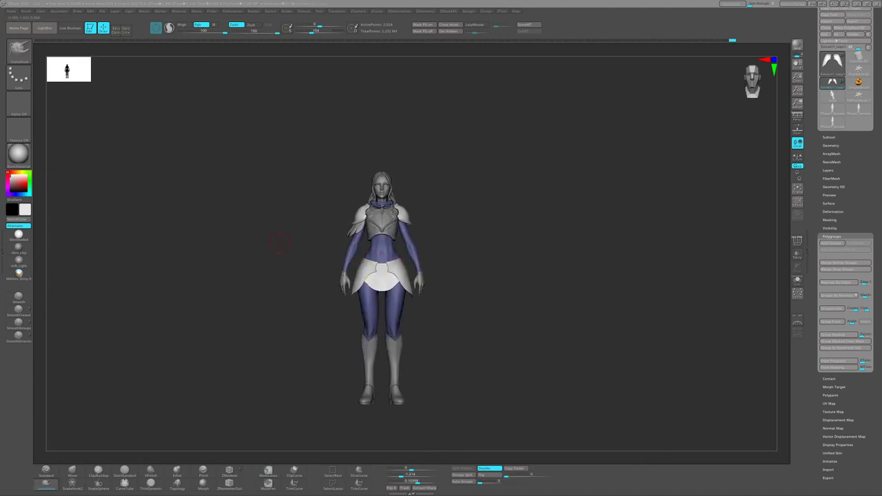
drag(457, 248, 444, 252)
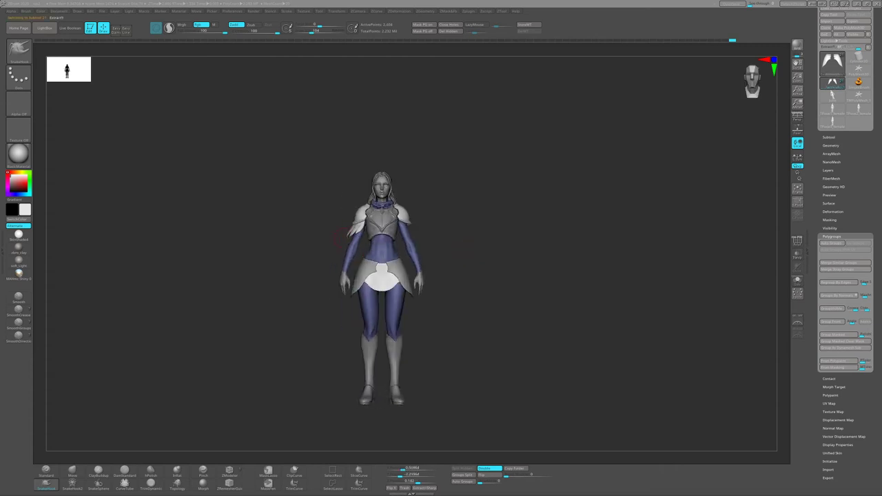
key(space)
ctrl+right_drag(414, 270, 445, 237)
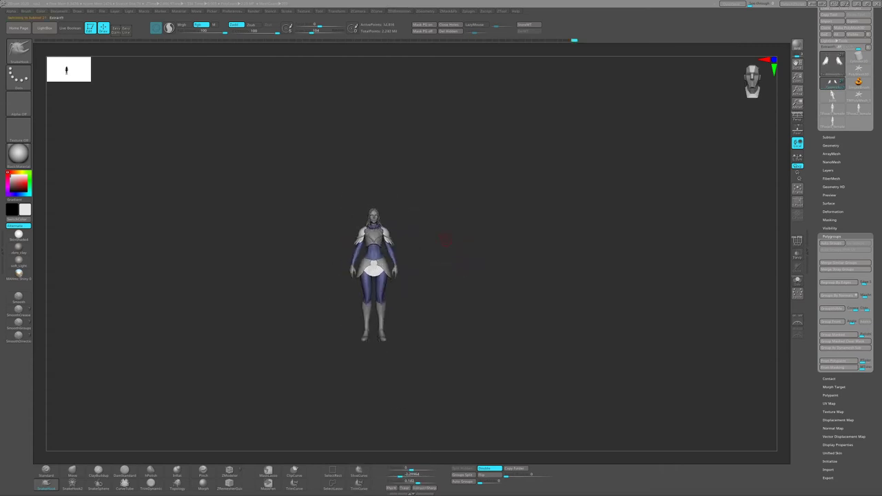
key(f)
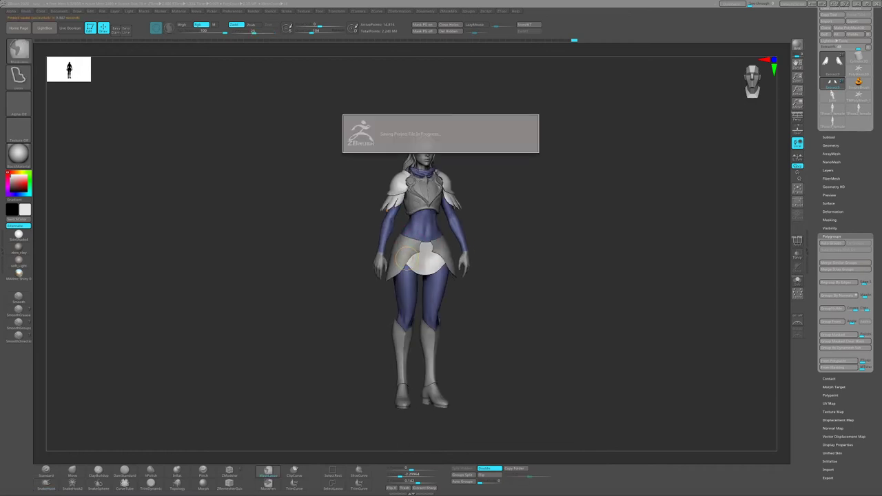
Import the edited full-body mesh back through GoZ and clear its mask.
click(470, 11)
click(482, 24)
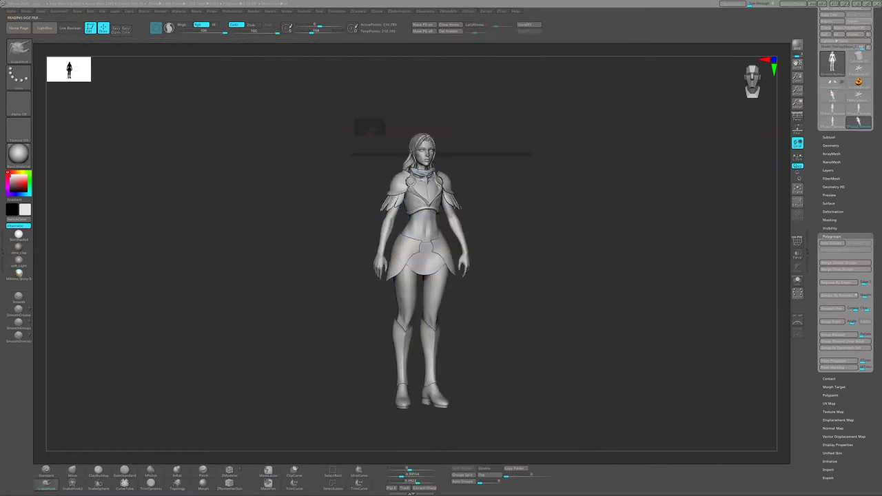
scroll(413, 231, up, 3)
ctrl+right_drag(396, 251, 386, 265)
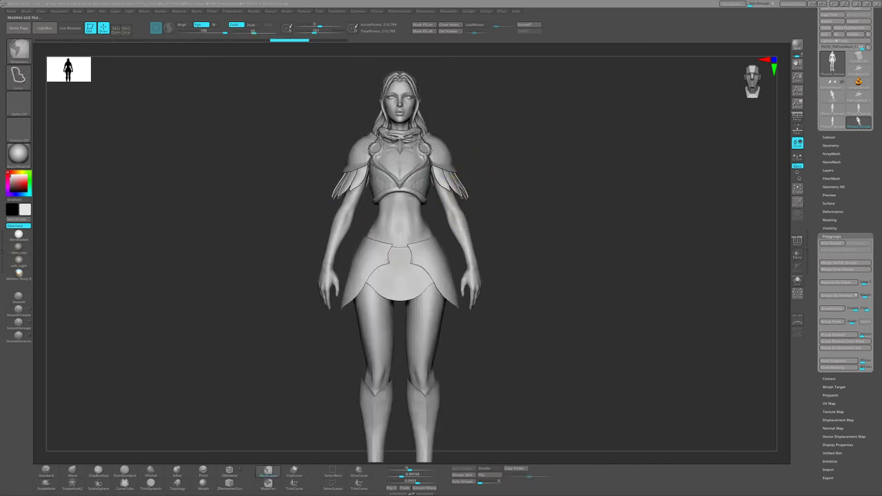
ctrl+drag(469, 255, 496, 376)
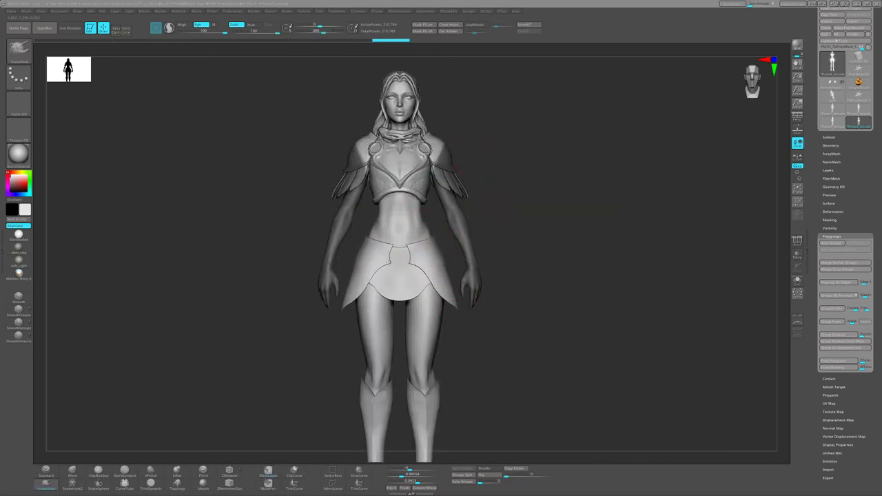
Inspect the merged character from back, front and side profiles.
scroll(444, 286, down, 4)
right_drag(414, 255, 365, 276)
scroll(392, 252, up, 3)
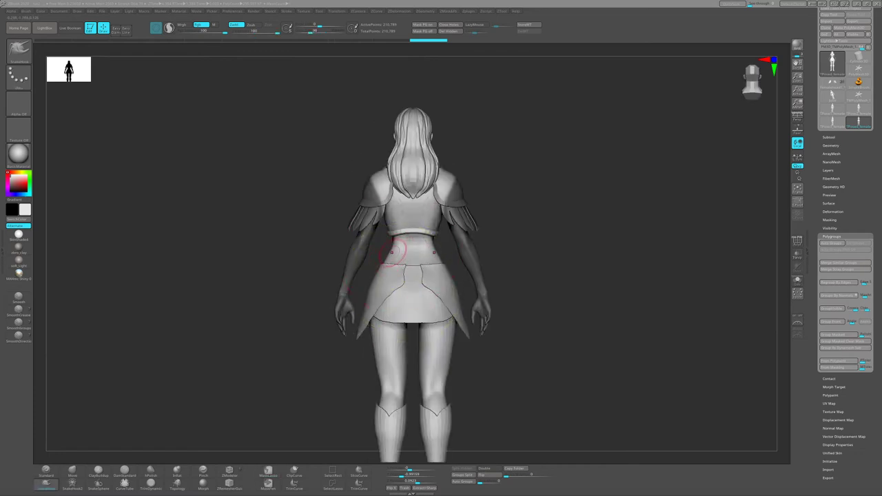
mouse_move(390, 247)
right_down()
mouse_move(372, 262)
mouse_move(384, 272)
mouse_move(371, 218)
right_up()
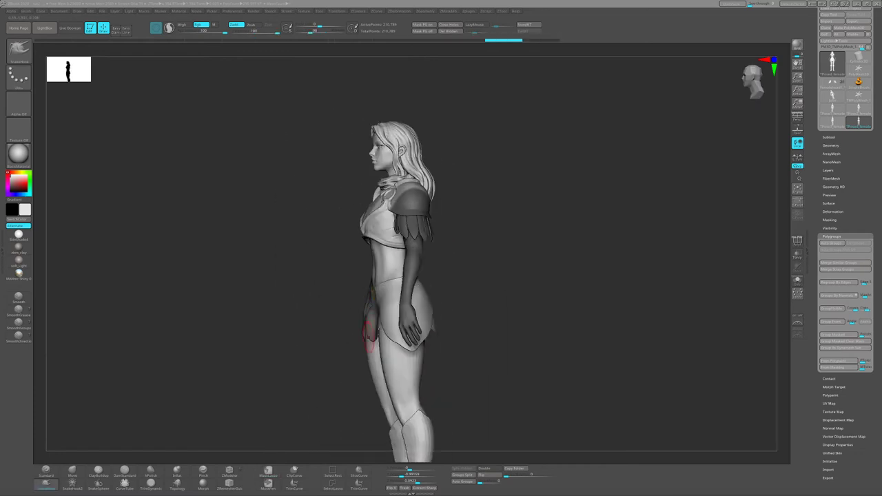
mouse_move(386, 248)
right_down()
mouse_move(394, 256)
mouse_move(404, 227)
mouse_move(382, 267)
right_up()
scroll(382, 268, down, 3)
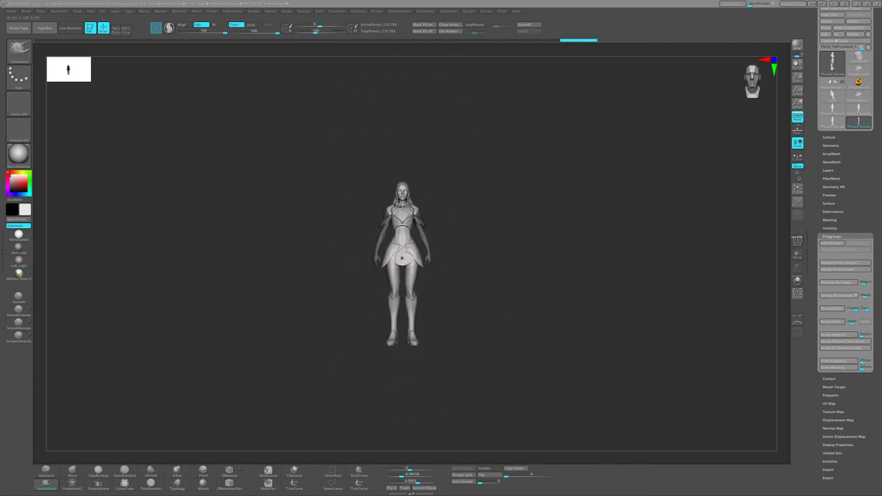
key(f)
right_drag(473, 262, 465, 266)
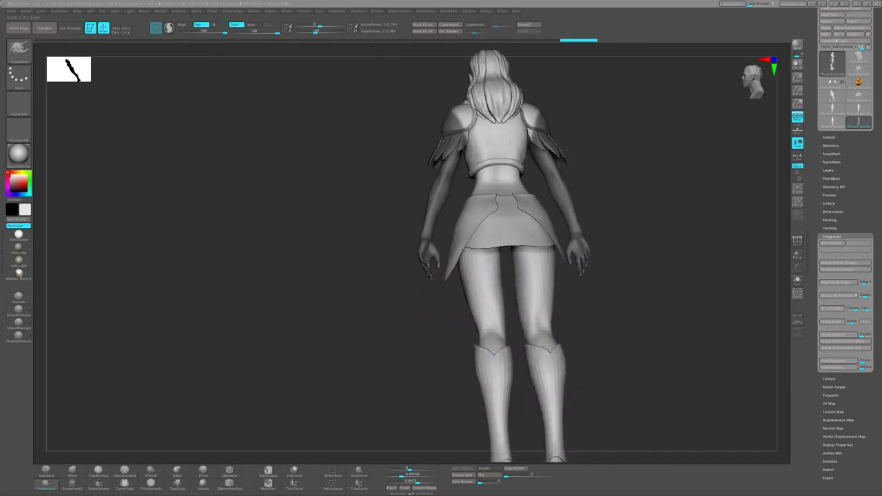
scroll(465, 265, down, 3)
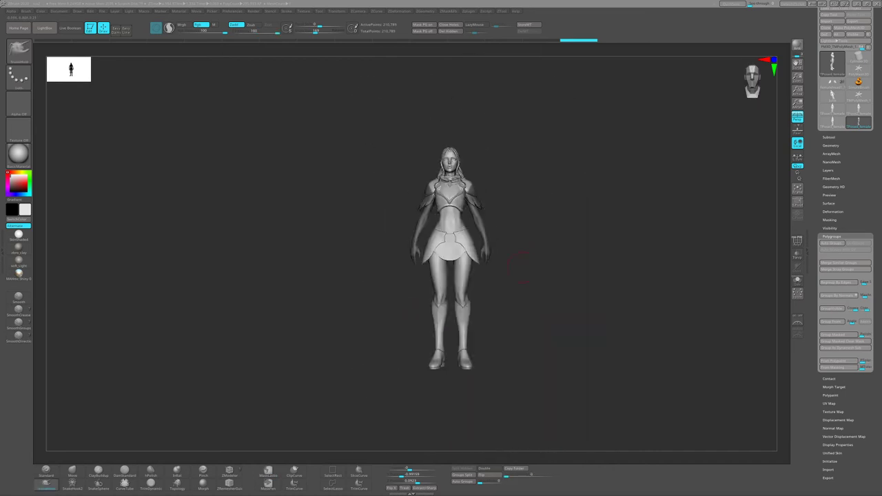
scroll(431, 257, up, 3)
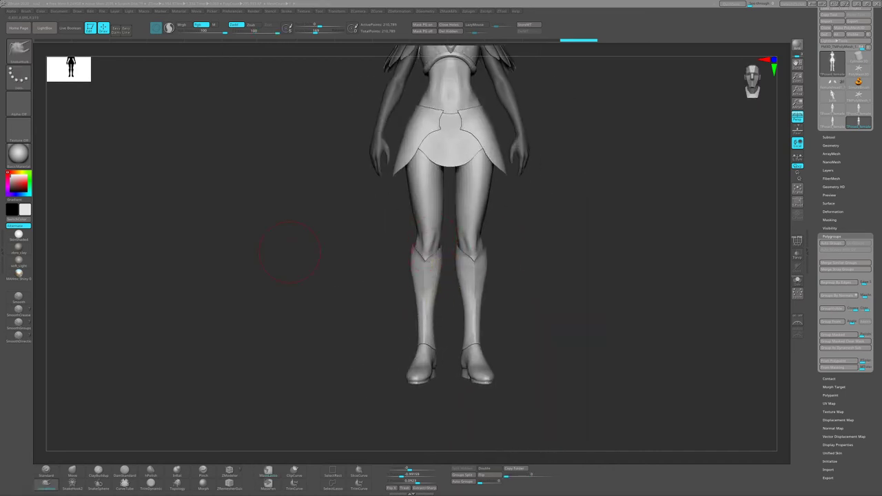
scroll(481, 239, up, 2)
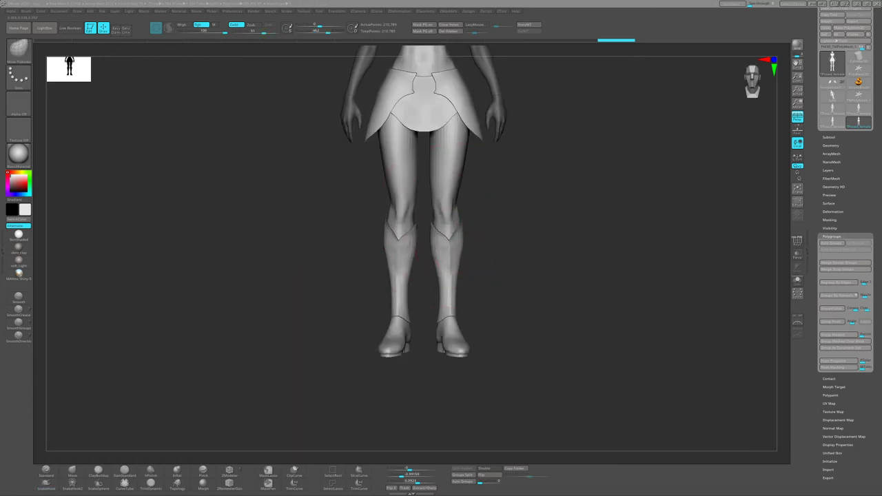
mouse_move(317, 238)
mouse_down()
mouse_move(493, 238)
mouse_move(510, 253)
mouse_move(413, 276)
mouse_move(414, 207)
mouse_up()
Pick the SnakeHook brush, resize it, and check the legs and boots from behind and the side.
key(s)
click(46, 485)
key(s)
mouse_move(483, 285)
mouse_down()
mouse_move(443, 285)
mouse_move(460, 291)
mouse_up()
key(f)
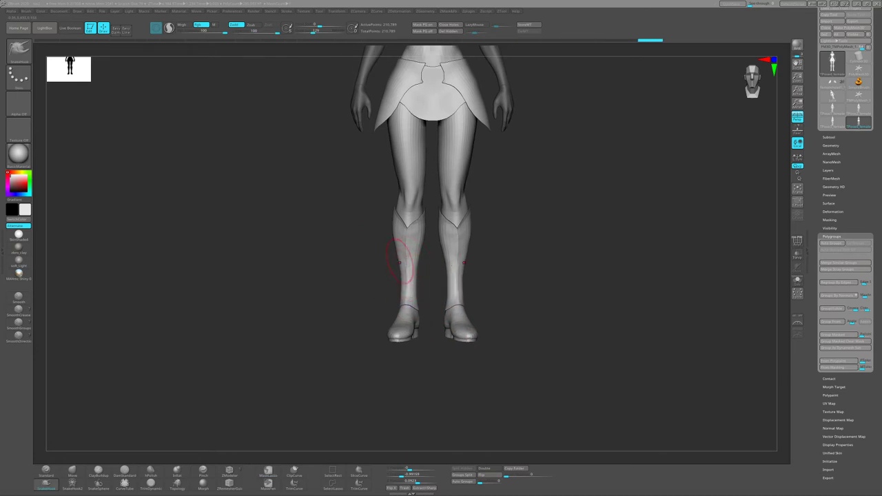
mouse_move(427, 283)
mouse_down()
mouse_move(483, 283)
mouse_move(426, 249)
mouse_up()
key(f)
mouse_move(426, 250)
right_down()
mouse_move(417, 253)
mouse_move(468, 255)
right_up()
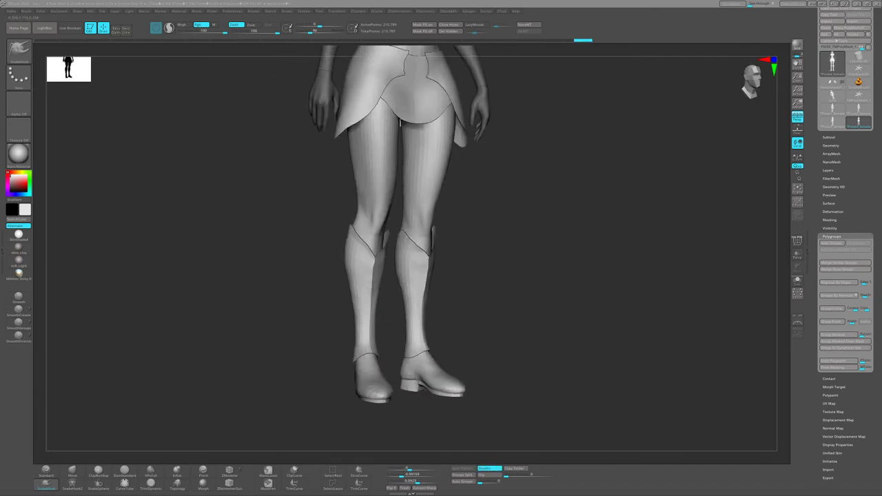
mouse_move(359, 355)
right_down()
mouse_move(361, 296)
mouse_move(439, 284)
mouse_move(363, 278)
mouse_move(359, 269)
right_up()
key(f)
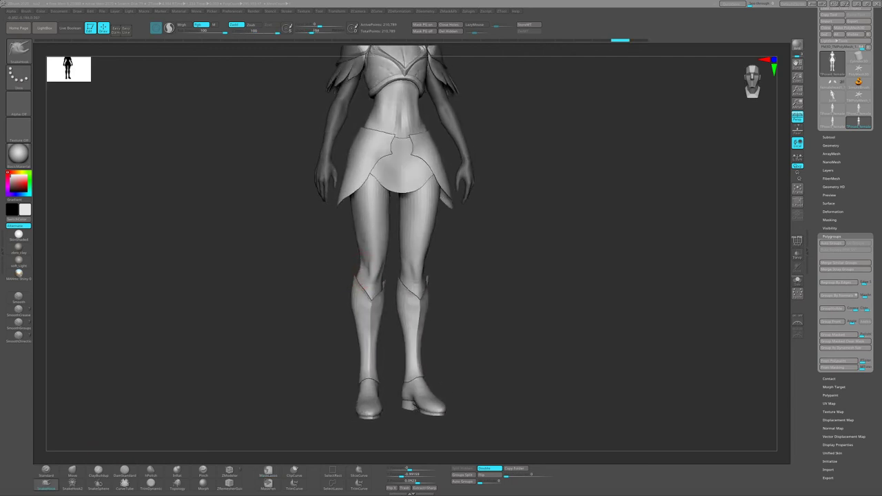
key(f)
mouse_move(404, 306)
right_down()
mouse_move(443, 276)
mouse_move(451, 248)
right_up()
Switch to the Move Topological brush and review the legs from knee, back and side views.
key(f)
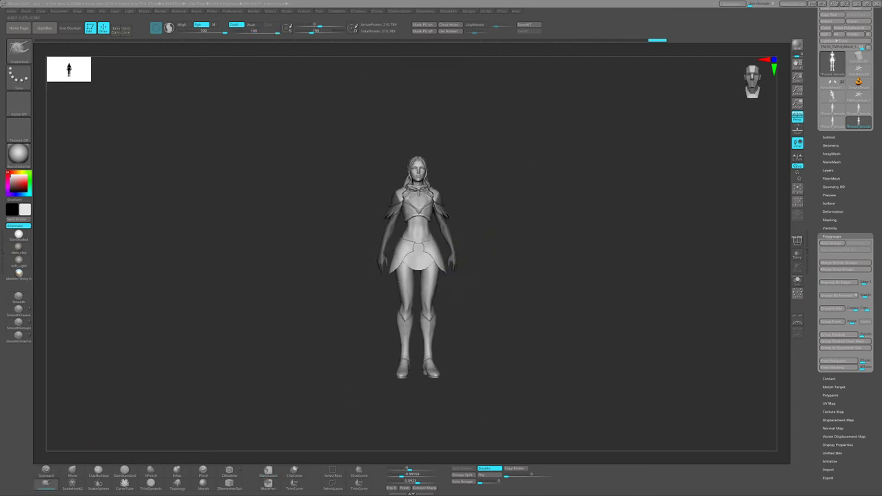
mouse_move(428, 276)
right_down()
mouse_move(393, 276)
mouse_move(408, 274)
mouse_move(423, 295)
mouse_move(390, 305)
mouse_move(400, 275)
right_up()
key(b)
key(m)
key(t)
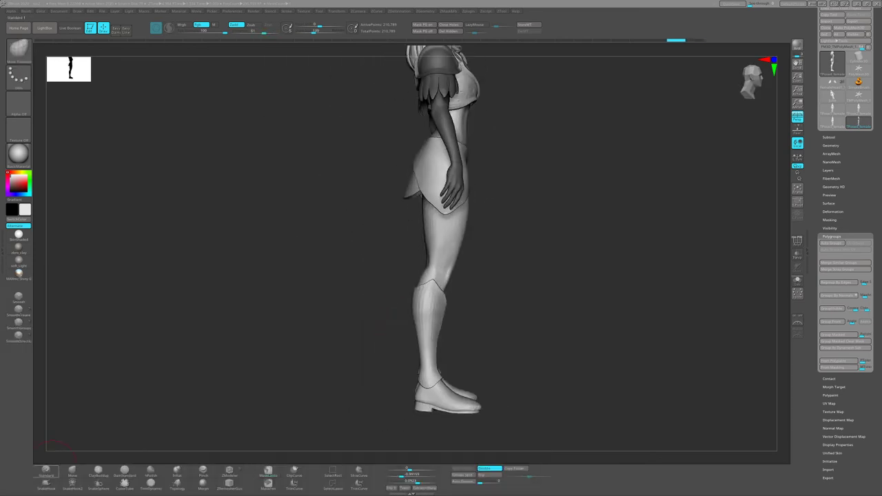
mouse_move(390, 314)
right_down()
mouse_move(422, 283)
mouse_move(450, 289)
mouse_move(448, 324)
mouse_move(451, 289)
right_up()
right_drag(386, 386, 194, 414)
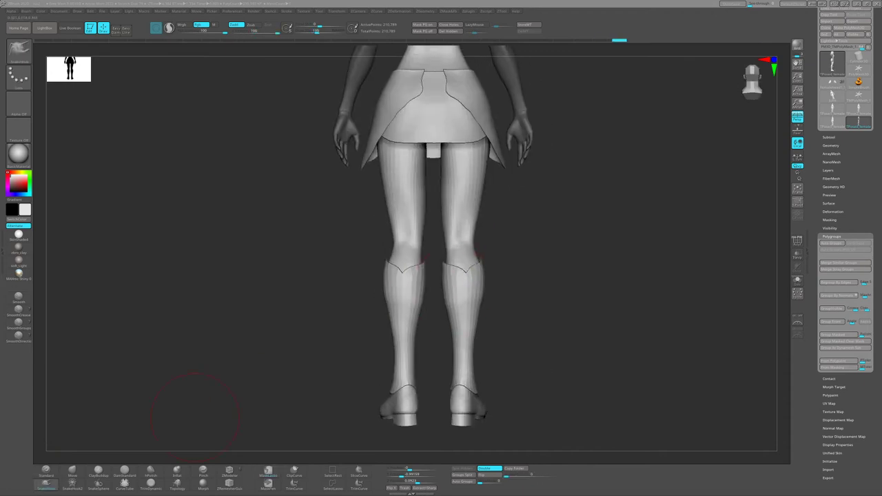
mouse_move(69, 441)
right_down()
mouse_move(473, 316)
mouse_move(97, 455)
right_up()
right_drag(417, 293, 431, 301)
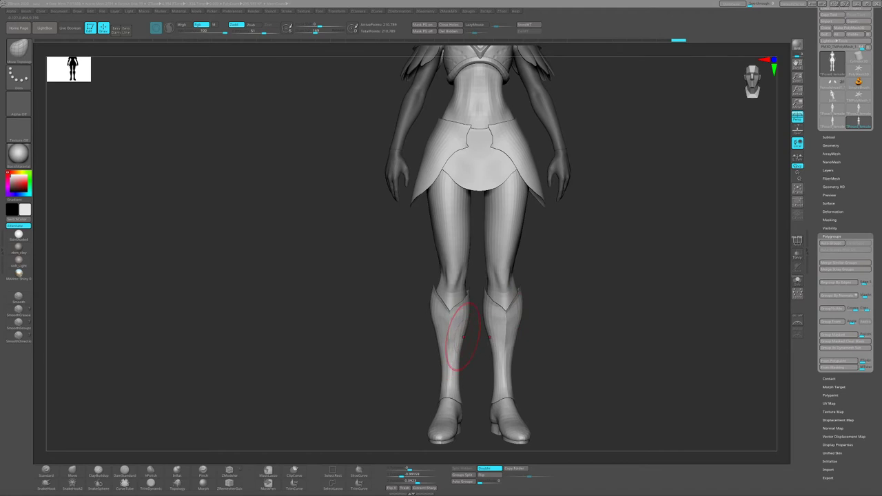
mouse_move(463, 336)
ctrl+right_down()
mouse_move(508, 321)
mouse_move(508, 336)
mouse_move(459, 310)
mouse_move(451, 331)
ctrl+right_up()
mouse_move(446, 291)
right_down()
mouse_move(419, 295)
mouse_move(426, 307)
mouse_move(409, 258)
mouse_move(404, 295)
mouse_move(406, 276)
mouse_move(416, 301)
mouse_move(443, 315)
mouse_move(359, 307)
mouse_move(338, 318)
mouse_move(404, 292)
mouse_move(388, 297)
mouse_move(399, 307)
mouse_move(435, 267)
mouse_move(497, 289)
right_up()
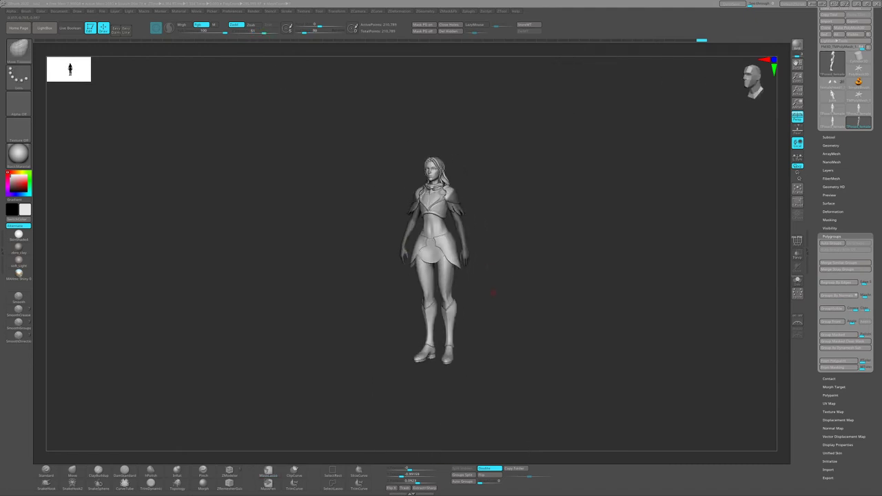
mouse_move(497, 290)
ctrl+right_down()
mouse_move(494, 317)
mouse_move(500, 300)
mouse_move(414, 286)
mouse_move(411, 273)
mouse_move(448, 290)
mouse_move(439, 286)
ctrl+right_up()
Switch to the Standard brush and frame the sculpt in an exact front view.
key(b)
key(s)
key(t)
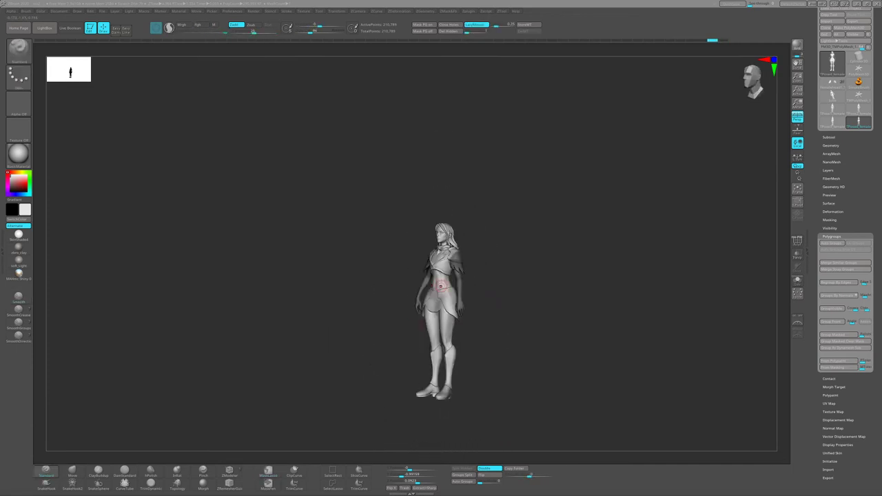
mouse_move(375, 329)
right_down()
mouse_move(377, 315)
mouse_move(414, 310)
mouse_move(375, 317)
mouse_move(377, 324)
right_up()
right_drag(532, 305, 488, 296)
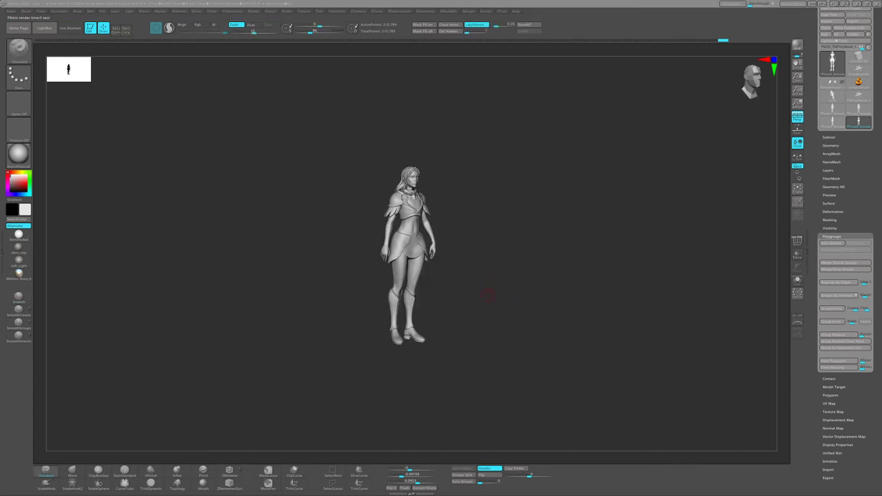
key(f)
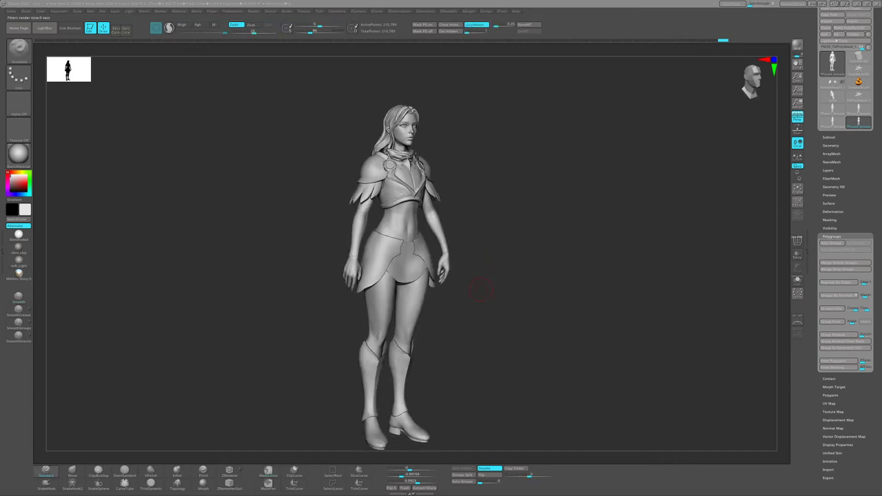
right_drag(482, 291, 455, 291)
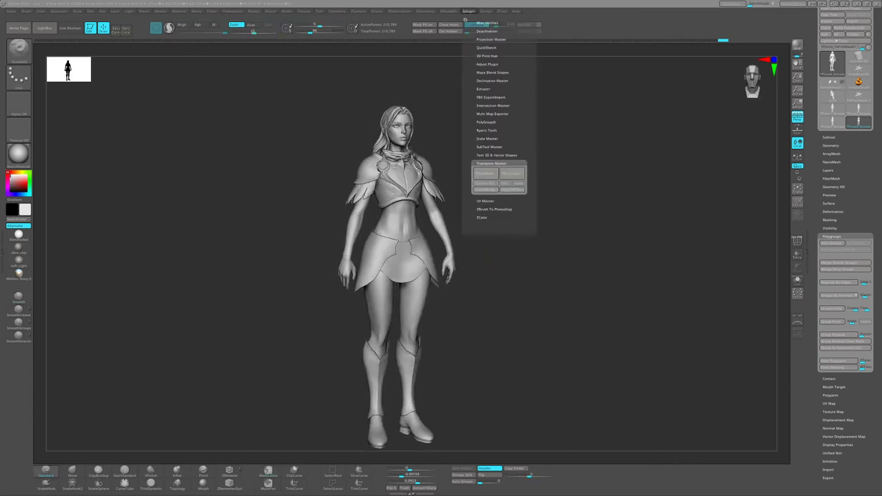
Select the body part and orbit around the torso.
key(shift+f)
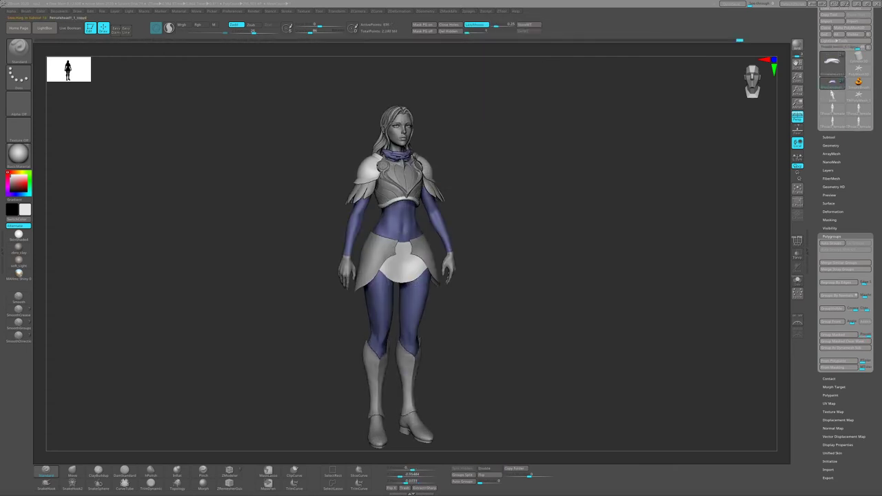
alt+click(419, 232)
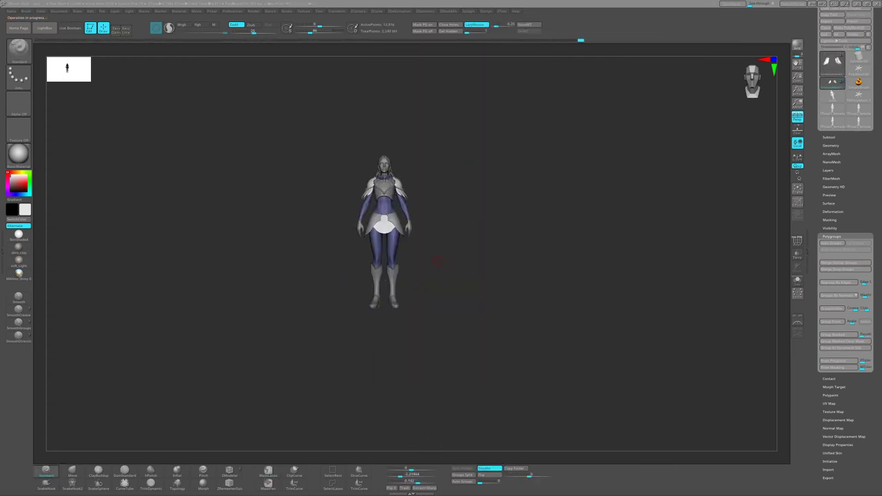
mouse_move(465, 306)
right_down()
mouse_move(437, 272)
mouse_move(495, 250)
mouse_move(386, 261)
mouse_move(289, 223)
right_up()
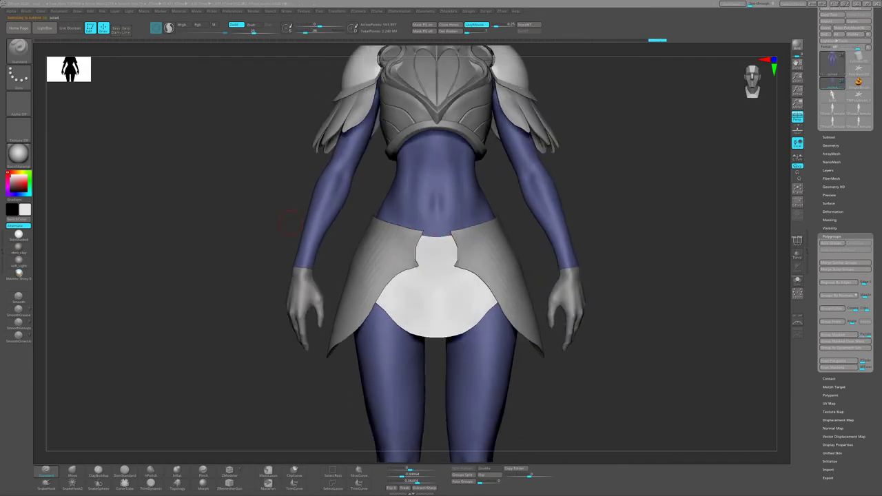
right_drag(417, 237, 404, 239)
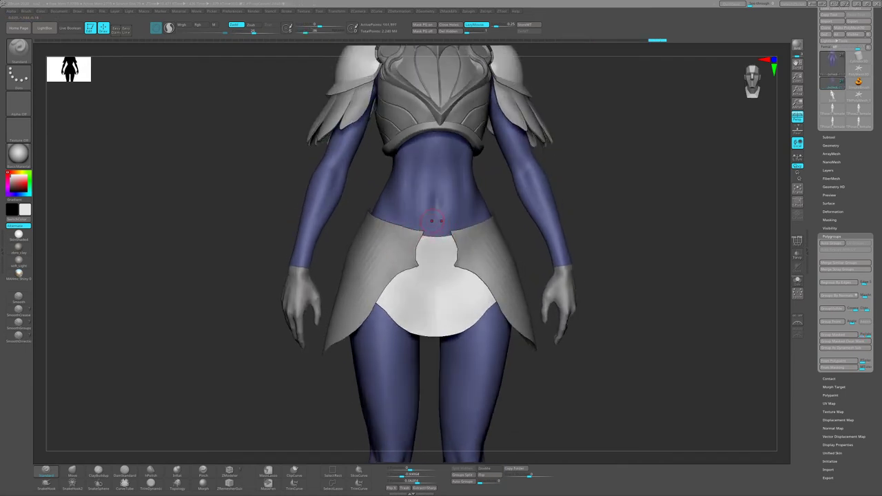
right_drag(450, 204, 422, 218)
Solo the body, lasso-mask a diamond patch below the navel, and extract it.
click(797, 281)
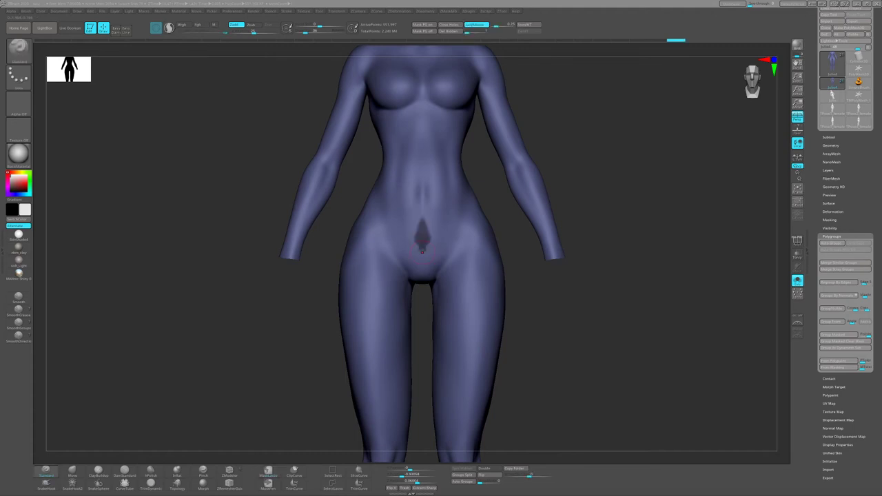
alt+right_drag(421, 251, 422, 227)
ctrl+drag(399, 236, 372, 270)
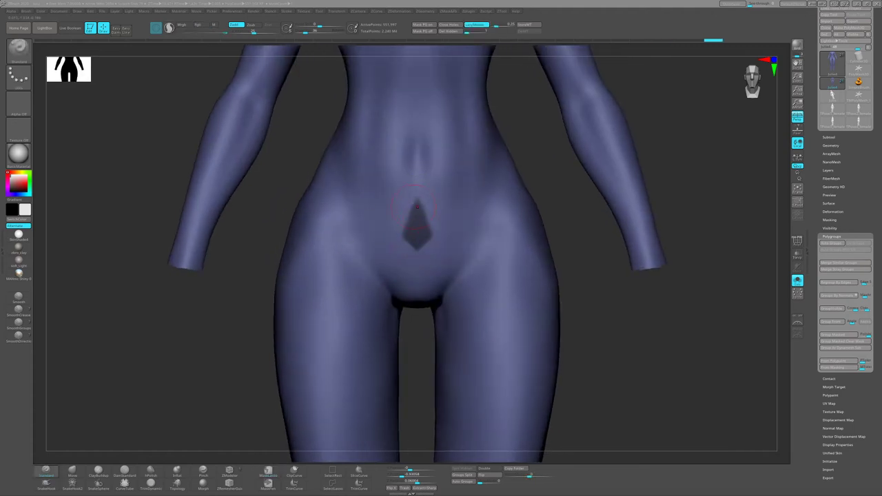
right_drag(377, 233, 401, 214)
alt+right_drag(338, 254, 408, 291)
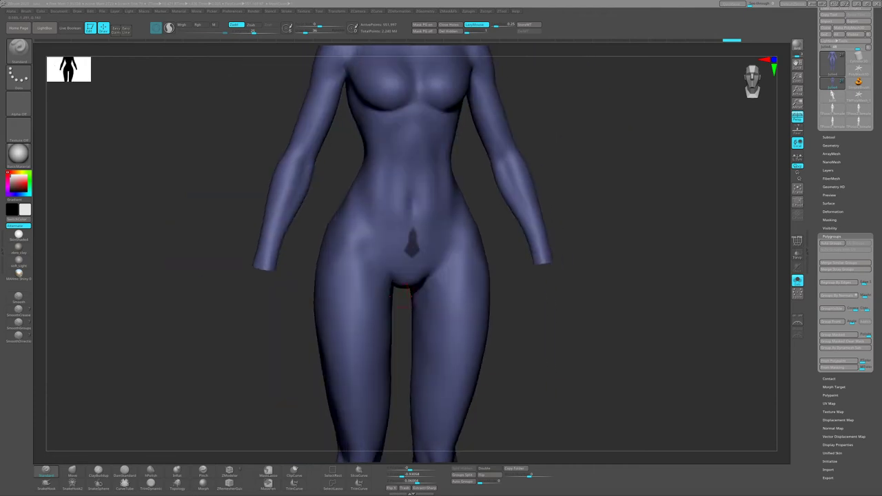
right_drag(421, 367, 441, 358)
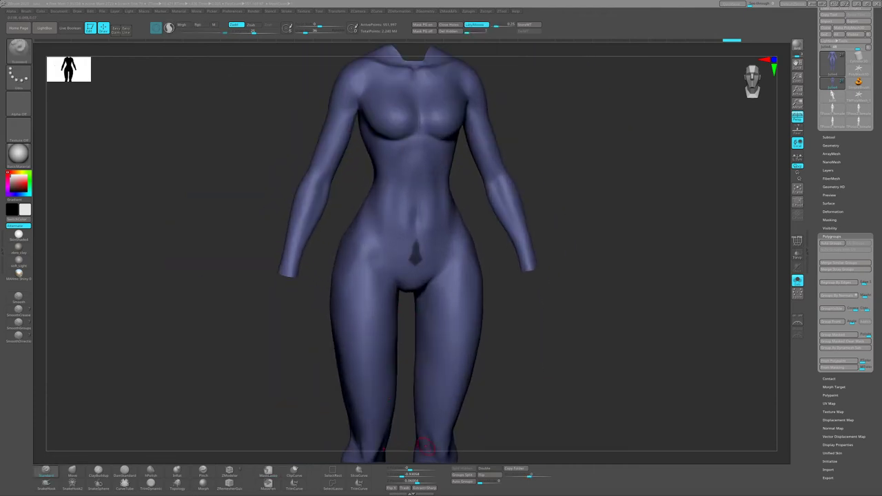
click(425, 487)
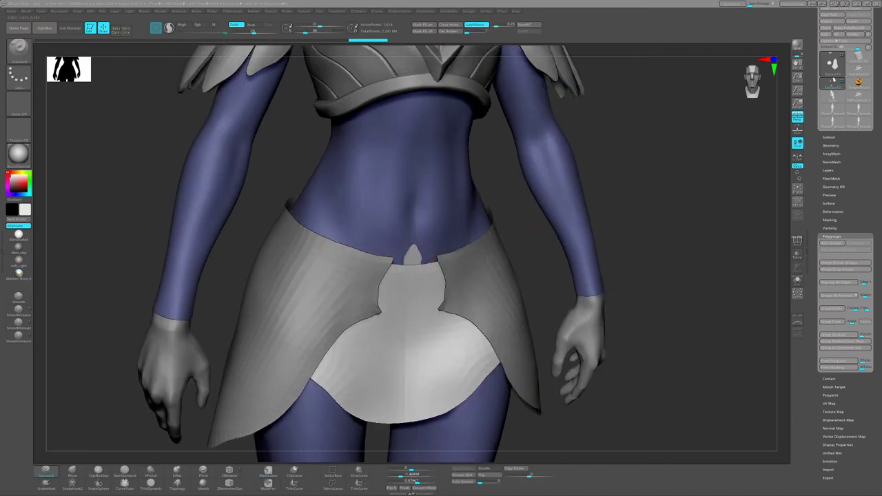
Accept the extracted waist tab, show the full model, and hide the grey outer skirt.
key(shift+m)
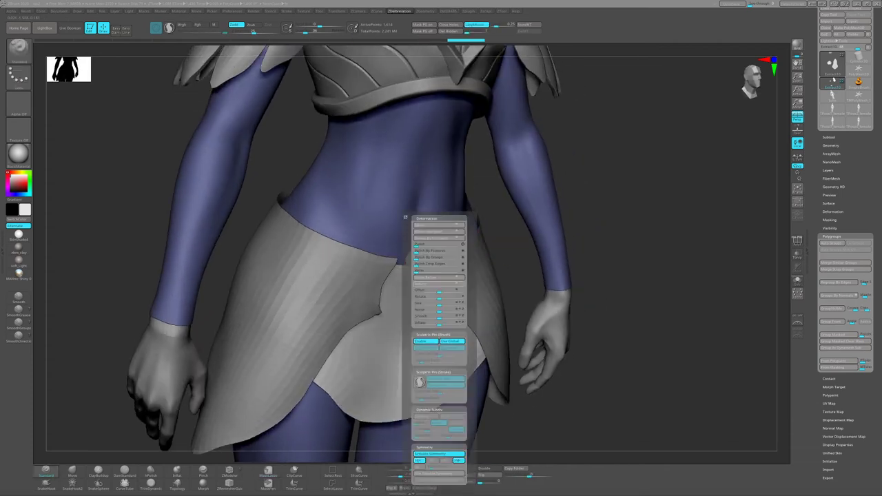
key(shift+d)
mouse_move(586, 276)
mouse_down()
mouse_move(624, 217)
mouse_move(662, 227)
mouse_move(415, 231)
mouse_up()
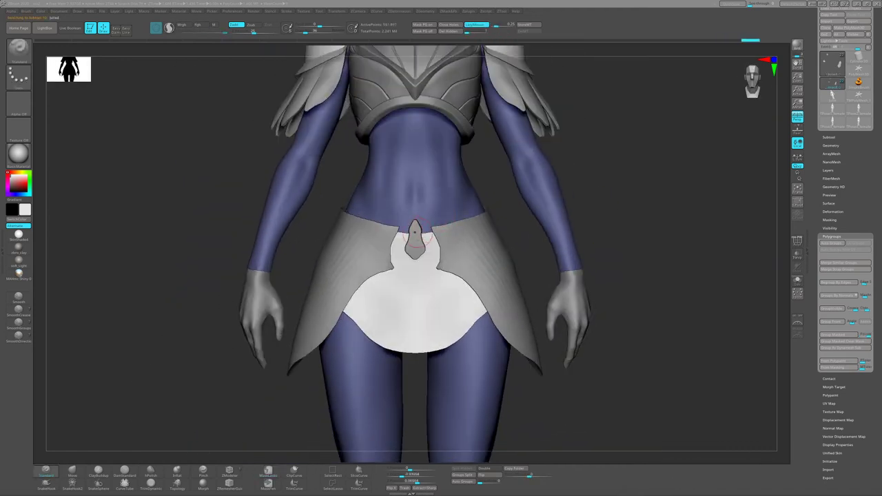
alt+click(415, 234)
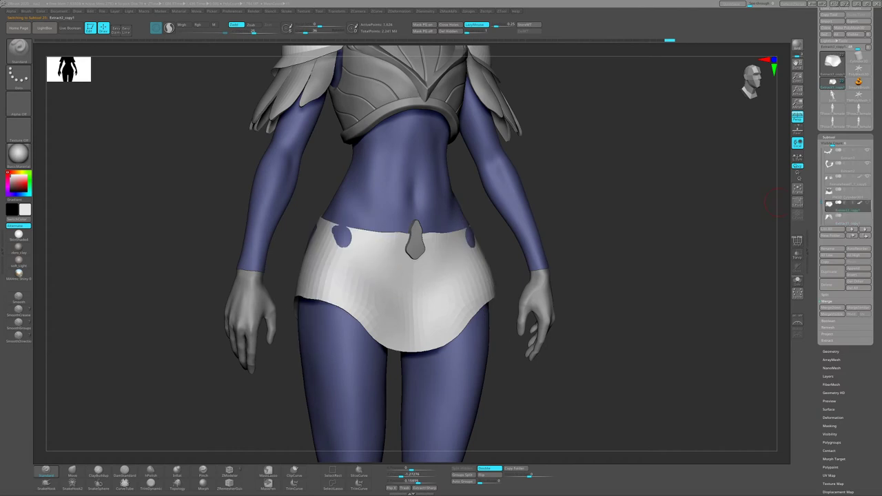
Hide the white shorts and inspect the hips from rear, three-quarter and front views.
click(867, 205)
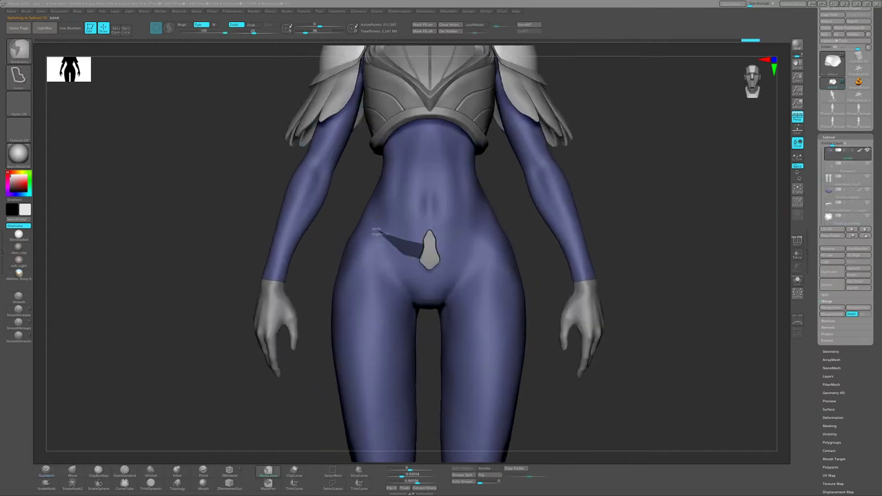
mouse_move(365, 229)
right_down()
mouse_move(355, 245)
mouse_move(331, 209)
right_up()
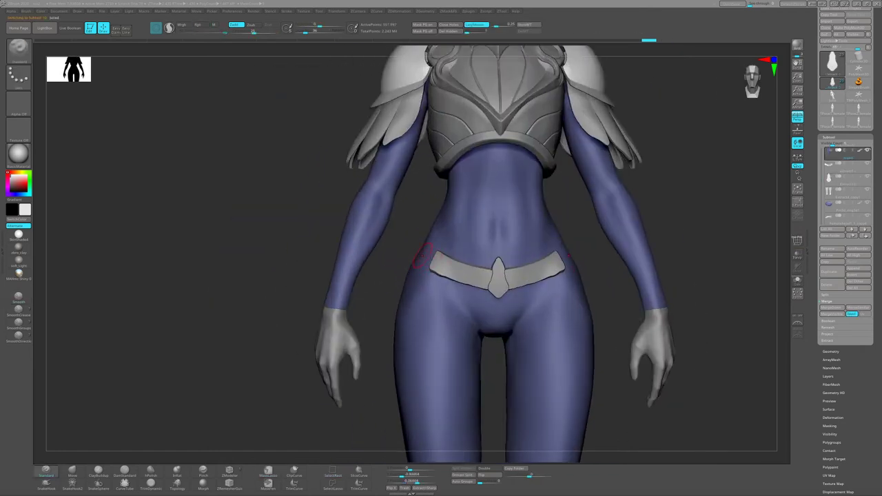
right_drag(444, 262, 416, 248)
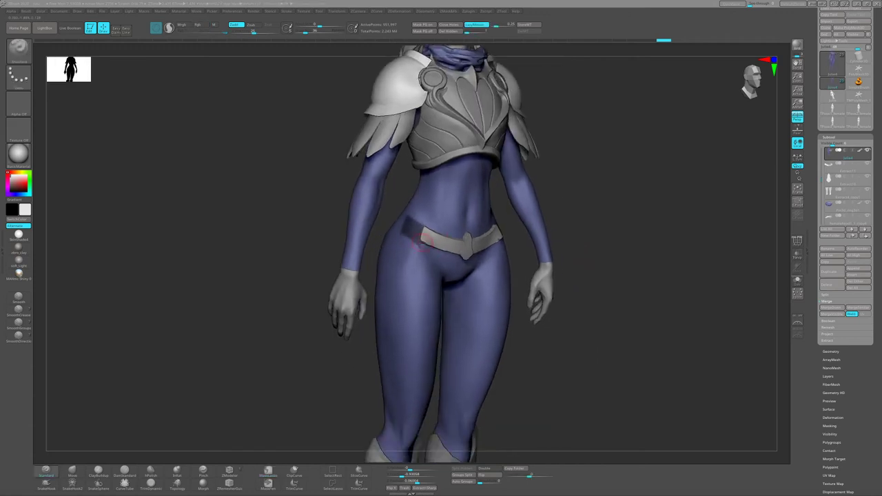
right_drag(291, 243, 381, 259)
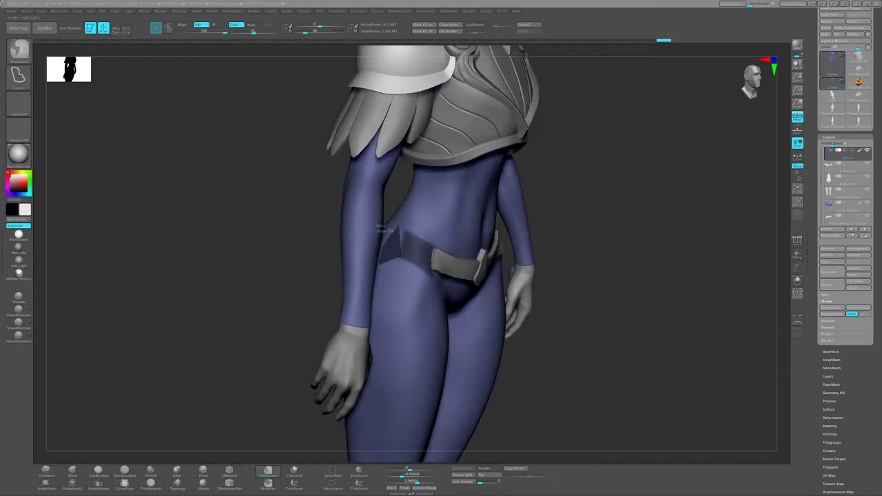
key(f)
right_drag(381, 227, 358, 255)
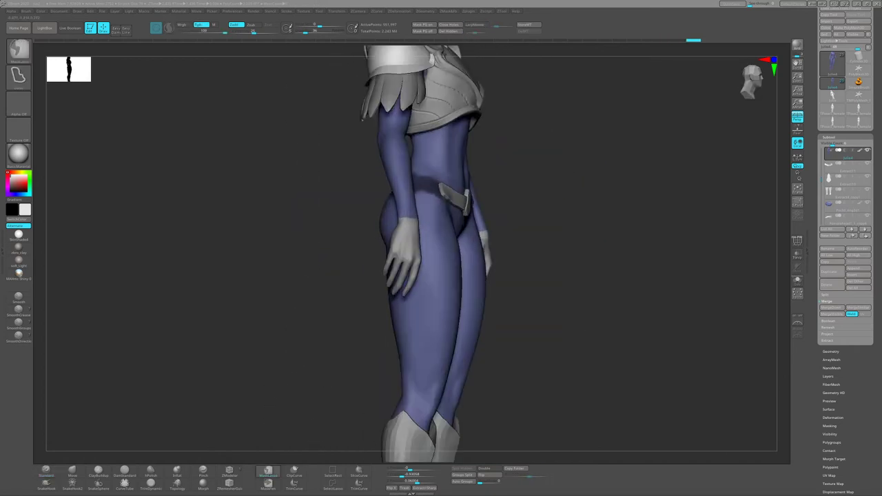
shift+right_drag(414, 255, 455, 255)
Make the body active and line up a straight back view of the hips for the belt mask.
key(space)
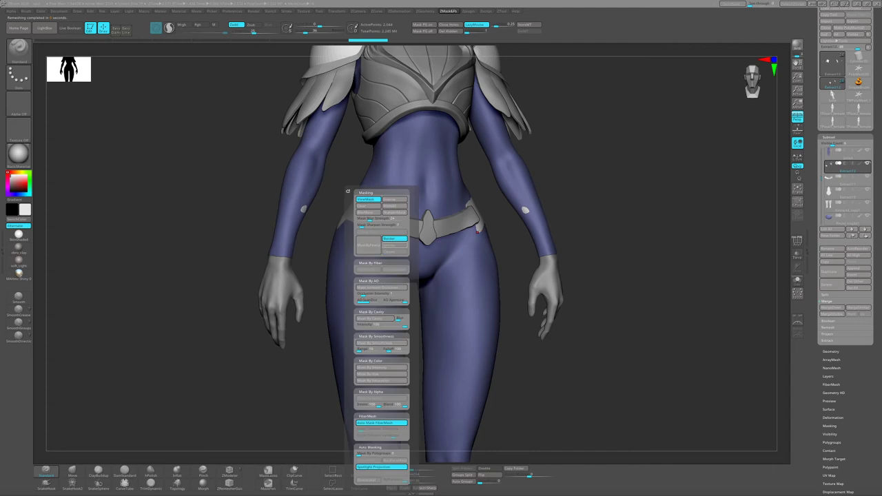
right_drag(359, 242, 407, 218)
right_drag(512, 206, 427, 228)
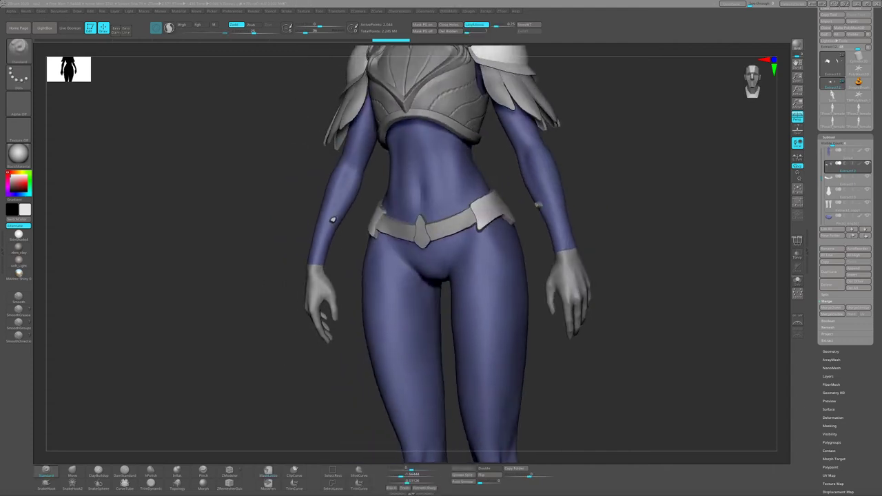
key(space)
ctrl+right_drag(364, 187, 405, 234)
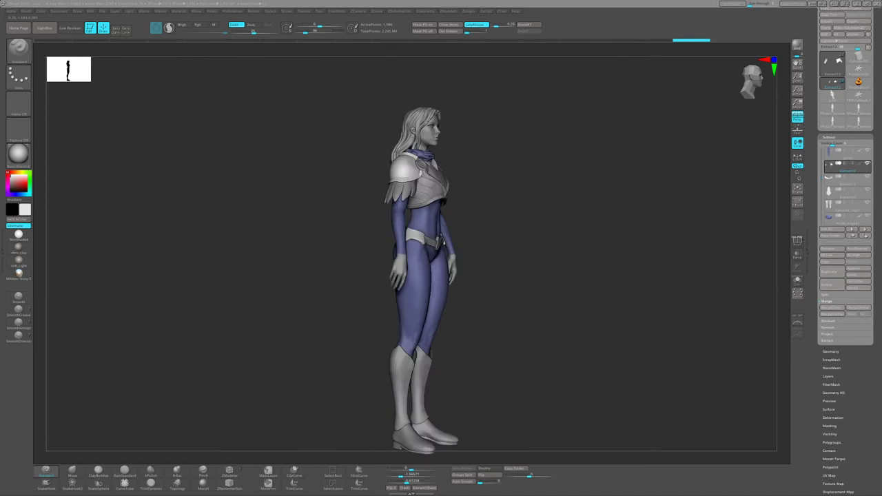
mouse_move(387, 276)
right_down()
mouse_move(458, 299)
mouse_move(620, 297)
right_up()
ctrl+right_drag(414, 275, 441, 227)
alt+click(428, 256)
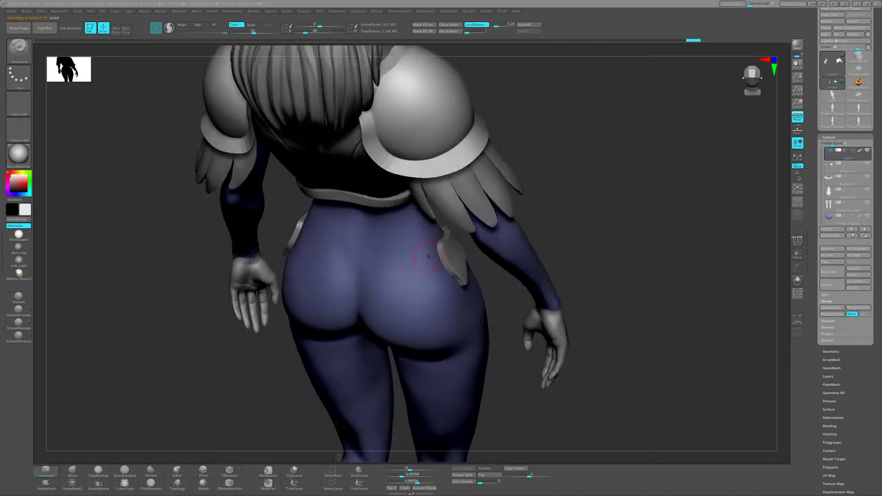
mouse_move(416, 257)
right_down()
mouse_move(396, 250)
mouse_move(389, 272)
mouse_move(435, 262)
right_up()
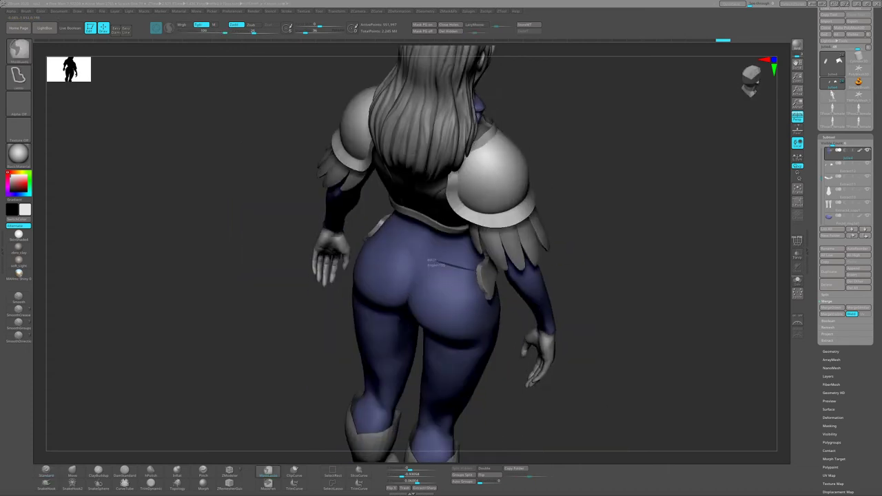
mouse_move(433, 295)
ctrl+right_down()
mouse_move(421, 345)
mouse_move(482, 344)
mouse_move(524, 359)
mouse_move(412, 457)
ctrl+right_up()
Extract the lower-back mask into belt strips and reframe the model from the front.
key(space)
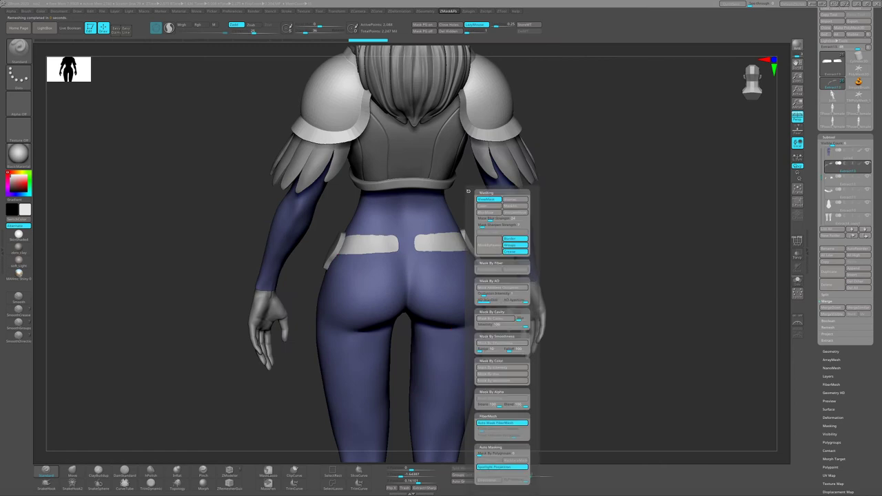
mouse_move(466, 217)
right_down()
mouse_move(577, 246)
mouse_move(524, 262)
mouse_move(424, 252)
mouse_move(413, 262)
mouse_move(497, 269)
mouse_move(449, 275)
mouse_move(456, 293)
right_up()
key(d)
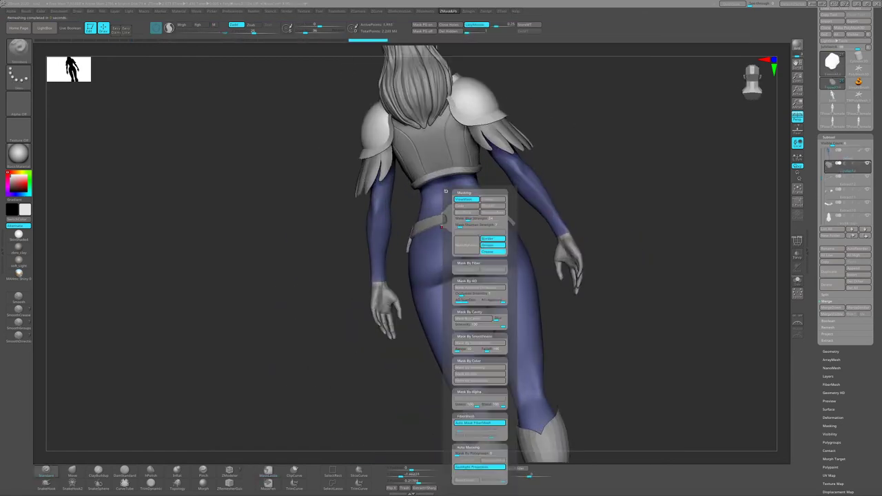
key(d)
key(f)
shift+right_drag(516, 217, 490, 241)
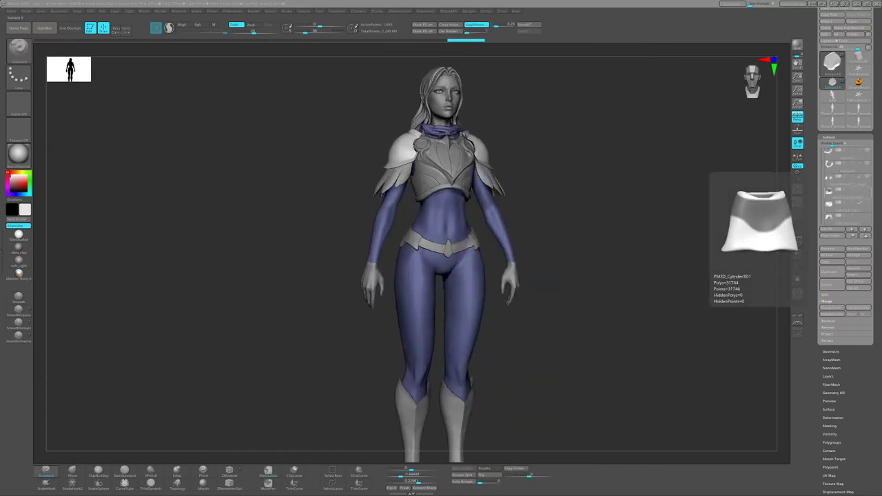
Unhide the skirt and make it the active part.
click(838, 189)
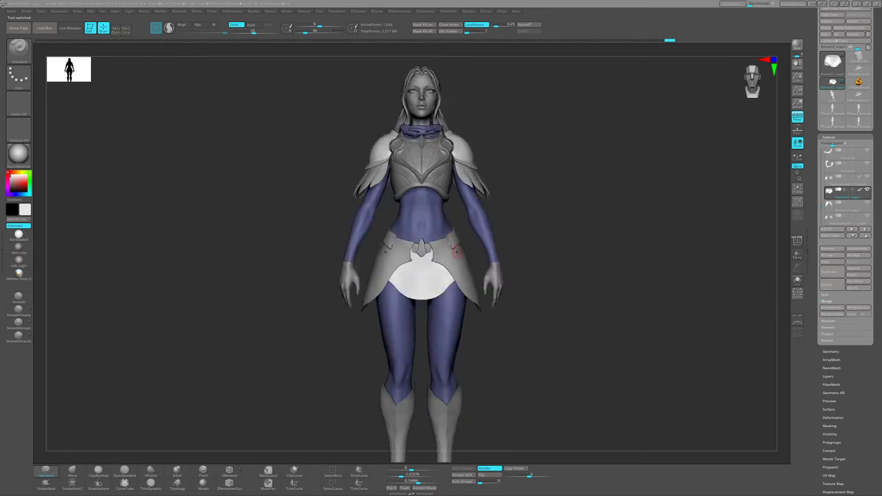
mouse_move(515, 227)
right_down()
mouse_move(482, 262)
mouse_move(455, 248)
mouse_move(476, 262)
mouse_move(441, 262)
mouse_move(483, 262)
mouse_move(453, 246)
mouse_move(479, 256)
mouse_move(481, 245)
mouse_move(477, 256)
right_up()
alt+click(482, 276)
mouse_move(477, 256)
right_down()
mouse_move(472, 265)
mouse_move(455, 259)
mouse_move(458, 248)
mouse_move(524, 255)
mouse_move(527, 272)
right_up()
mouse_move(386, 242)
mouse_down()
mouse_move(423, 251)
mouse_move(482, 241)
mouse_up()
Cycle the active part through Extract2_copy1, Extract14, Extract11, Extract12 and Extract10.
alt+click(423, 251)
key(n)
click(503, 276)
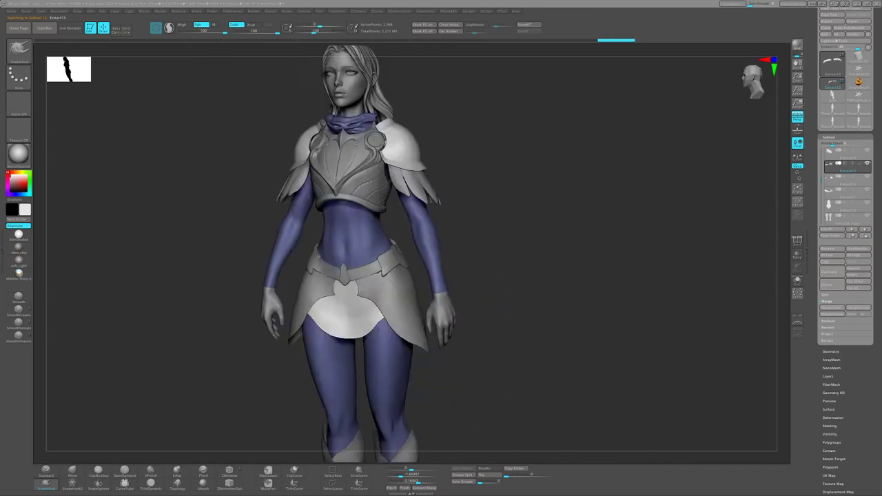
key(n)
click(400, 414)
mouse_move(496, 255)
mouse_down()
mouse_move(422, 253)
mouse_move(375, 285)
mouse_up()
key(n)
click(410, 263)
key(f)
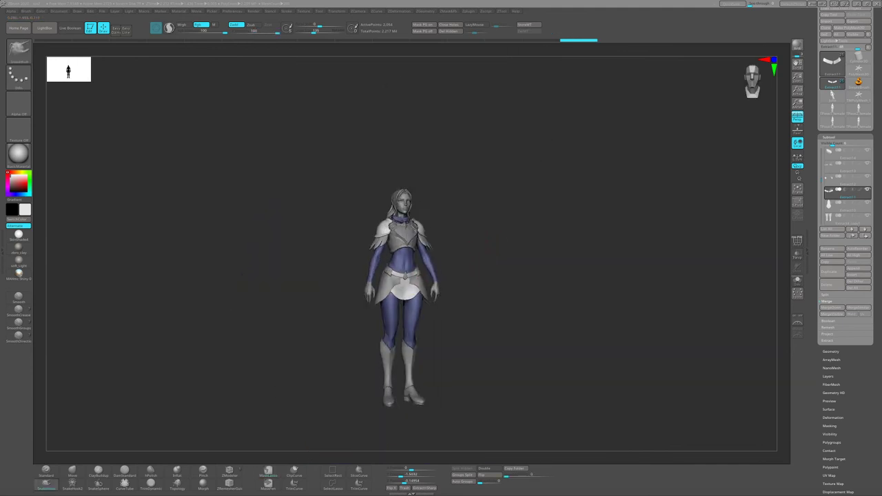
mouse_move(504, 270)
alt+mouse_down()
mouse_move(375, 256)
mouse_move(356, 276)
mouse_move(384, 295)
mouse_move(386, 284)
mouse_move(414, 288)
mouse_move(448, 248)
mouse_move(460, 252)
mouse_move(459, 235)
mouse_move(465, 251)
mouse_move(470, 226)
mouse_move(441, 227)
mouse_move(510, 257)
mouse_move(484, 240)
alt+mouse_up()
alt+click(356, 273)
alt+click(449, 245)
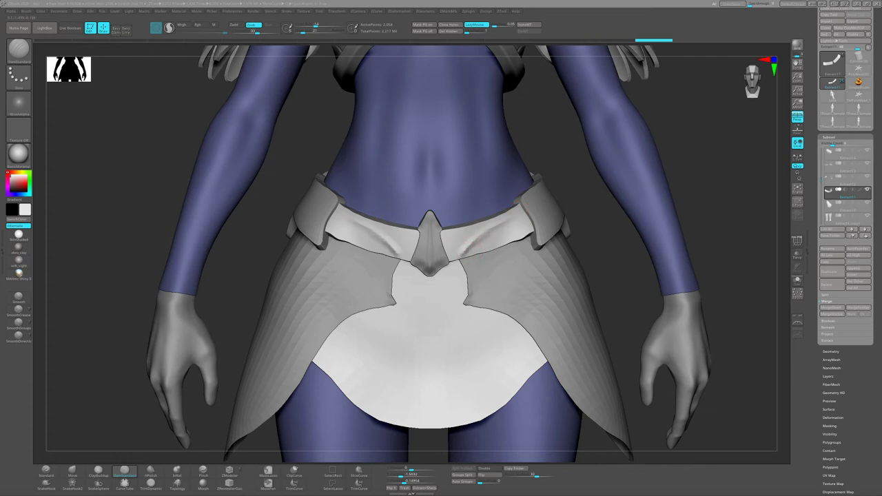
Sculpt the belt tab with the Clay, Move and SnakeHook brushes while orbiting the waist.
mouse_move(484, 240)
mouse_down()
mouse_move(473, 237)
mouse_move(508, 233)
mouse_move(513, 242)
mouse_move(470, 225)
mouse_move(453, 255)
mouse_up()
click(98, 472)
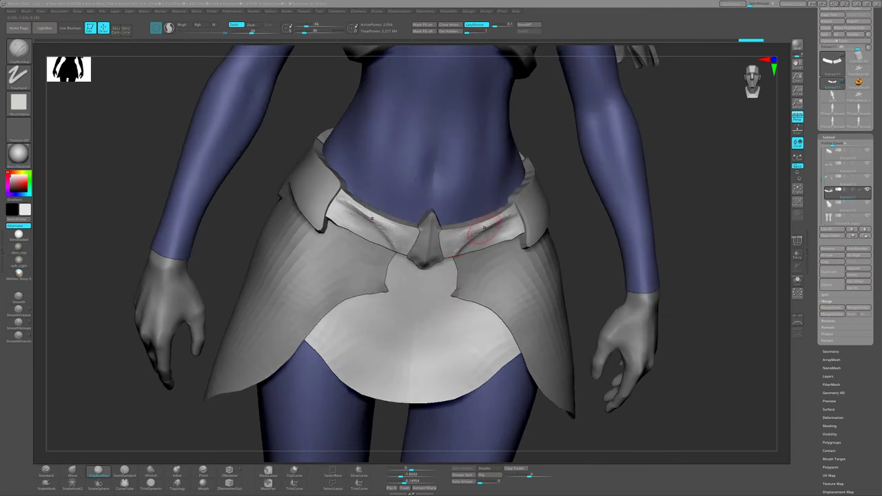
mouse_move(484, 228)
mouse_down()
mouse_move(458, 227)
mouse_move(472, 231)
mouse_up()
key(b)
key(m)
key(v)
mouse_move(503, 205)
mouse_down()
mouse_move(458, 238)
mouse_move(513, 214)
mouse_move(454, 252)
mouse_up()
key(b)
key(s)
key(h)
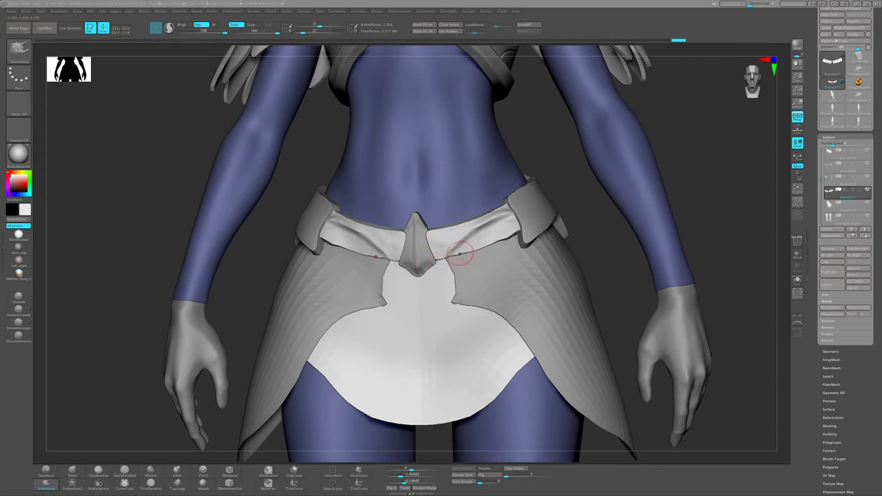
mouse_move(474, 254)
mouse_down()
mouse_move(493, 242)
mouse_move(444, 271)
mouse_move(449, 259)
mouse_move(472, 259)
mouse_move(481, 288)
mouse_move(454, 246)
mouse_up()
Make Extract11 active with Clay brush and LazyMouse, and dock the ZPlugin panel on the left.
alt+click(447, 264)
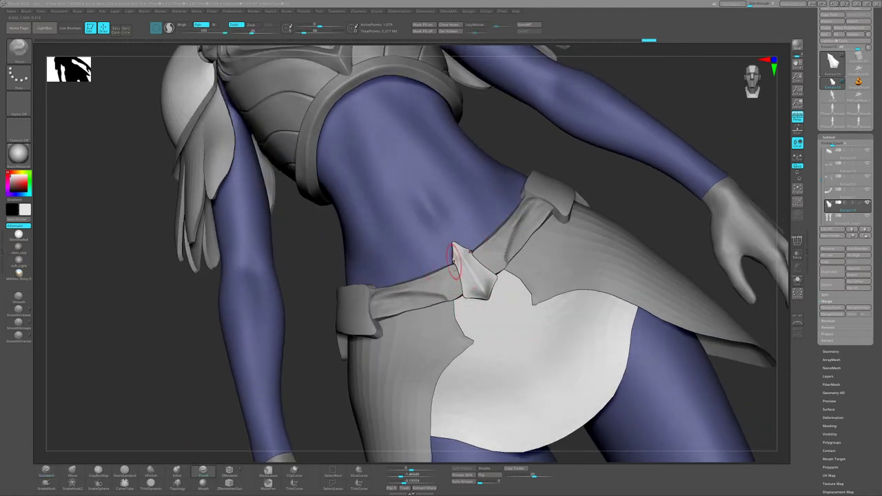
mouse_move(473, 278)
mouse_down()
mouse_move(467, 301)
mouse_move(479, 256)
mouse_move(486, 262)
mouse_move(462, 260)
mouse_move(484, 274)
mouse_move(416, 263)
mouse_move(396, 135)
mouse_up()
alt+click(484, 274)
key(b)
key(c)
key(b)
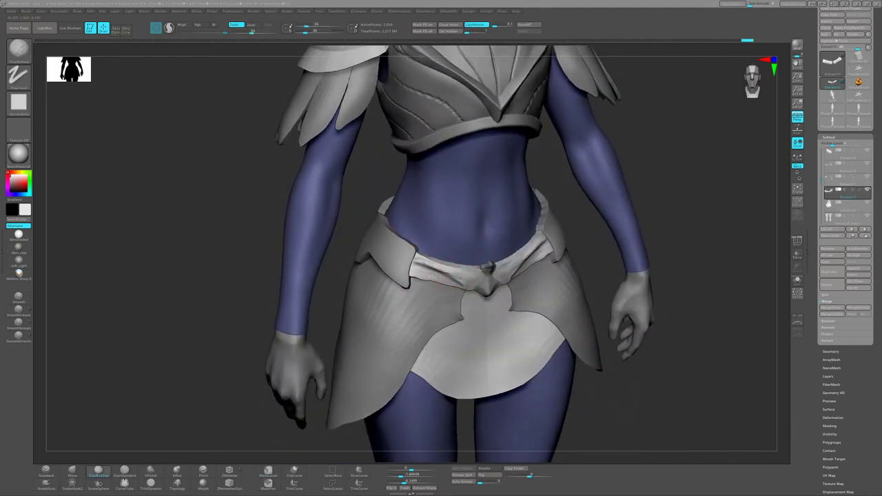
click(469, 11)
drag(466, 15, 35, 207)
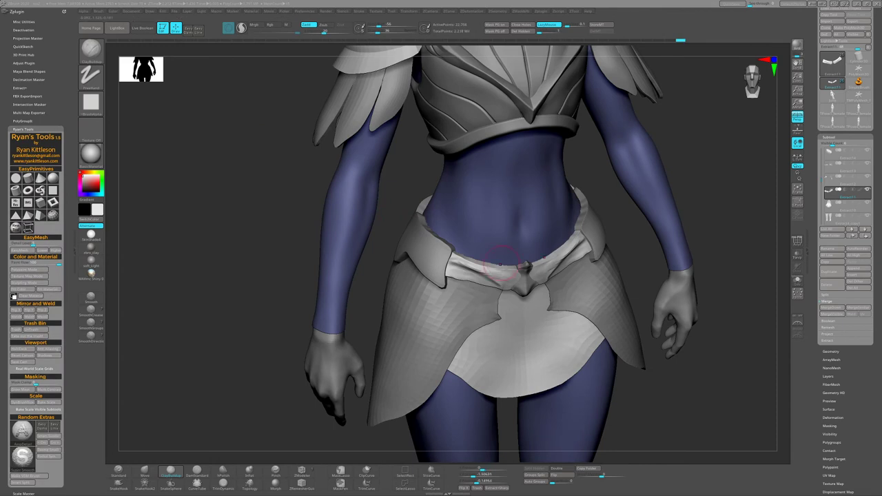
Zoom in on the belt buckle and switch to hPolish to smooth the waist strap.
drag(264, 102, 480, 265)
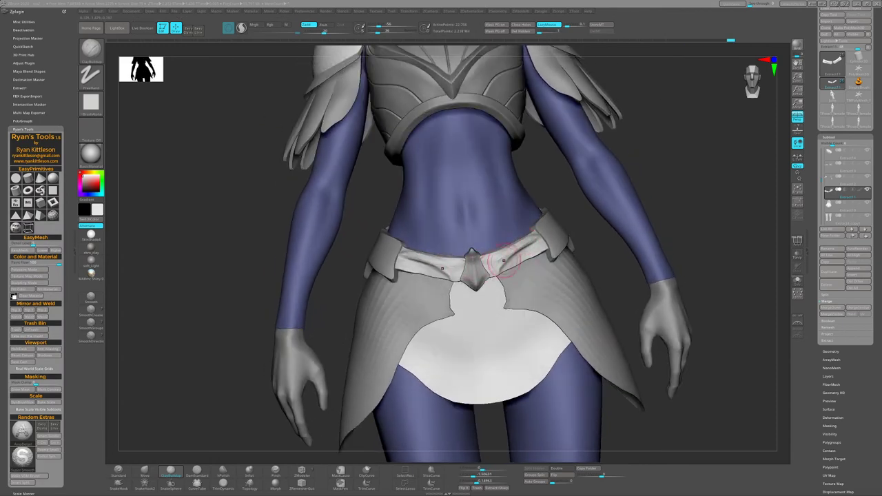
drag(504, 261, 500, 296)
mouse_move(535, 231)
mouse_down()
mouse_move(532, 256)
mouse_move(516, 246)
mouse_move(468, 262)
mouse_move(524, 248)
mouse_move(508, 240)
mouse_move(544, 234)
mouse_up()
key(b)
key(h)
key(p)
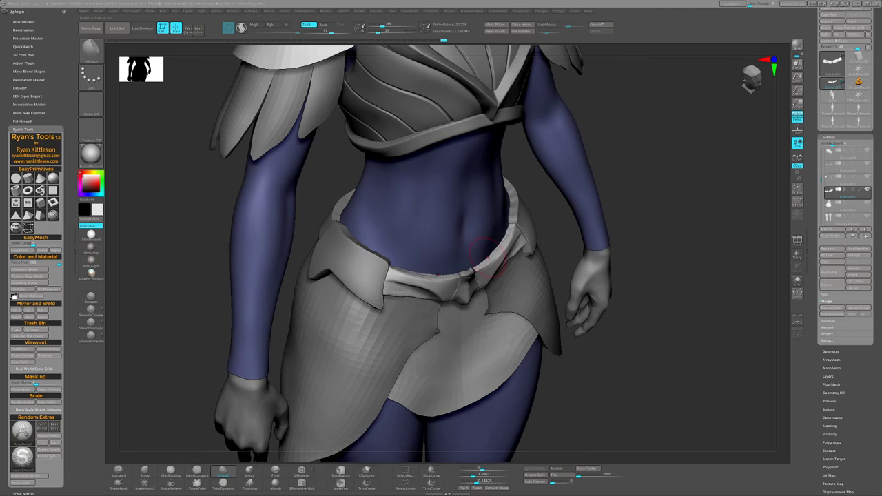
Inspect the strap and skirt from several angles, then make Extract12 the active subtool.
mouse_move(486, 255)
mouse_down()
mouse_move(524, 254)
mouse_move(501, 156)
mouse_up()
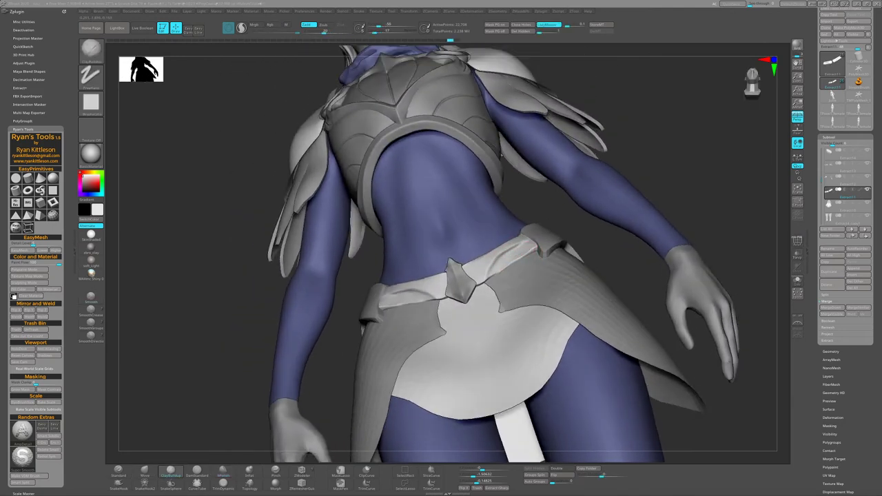
drag(523, 246, 513, 194)
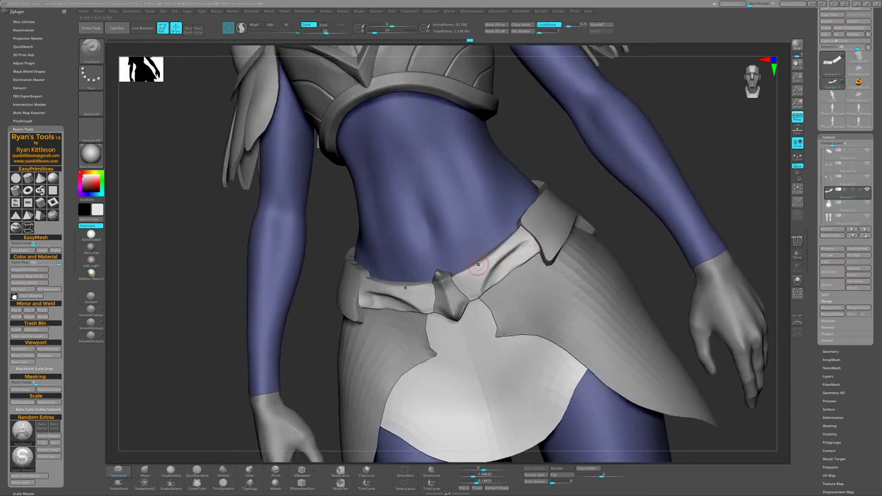
mouse_move(501, 257)
mouse_down()
mouse_move(510, 248)
mouse_move(230, 431)
mouse_up()
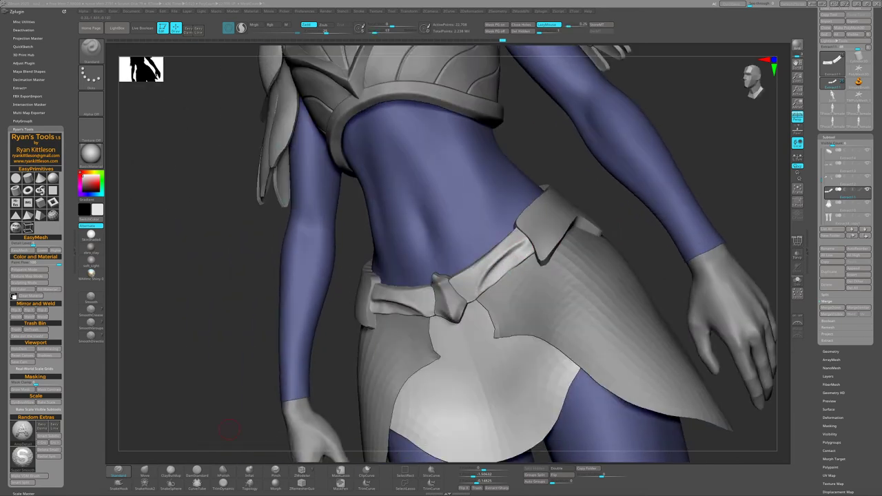
drag(224, 400, 492, 271)
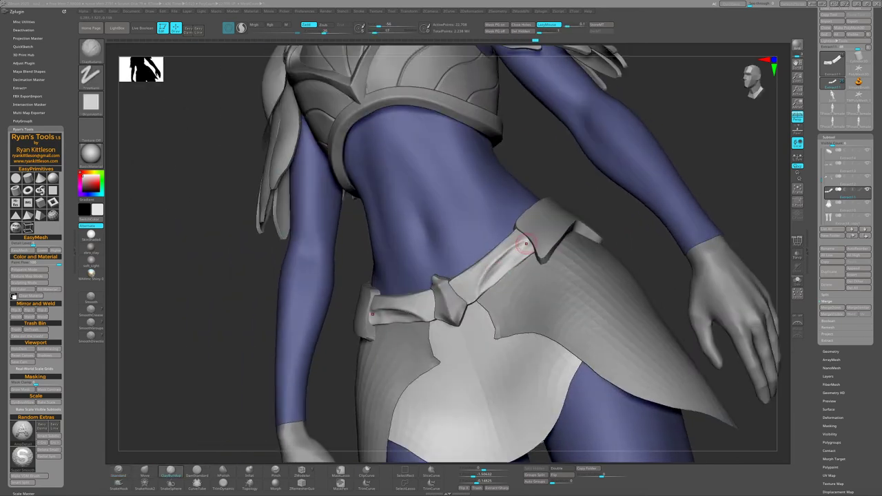
drag(526, 243, 455, 276)
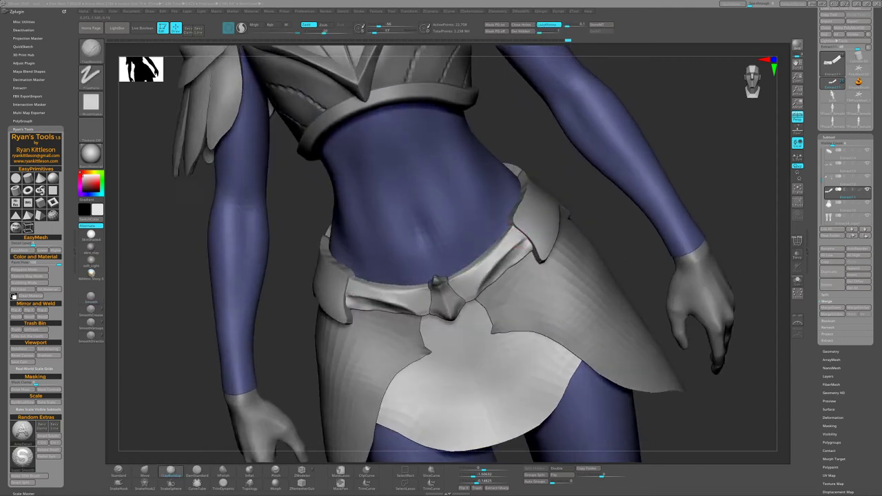
shift+drag(179, 386, 120, 457)
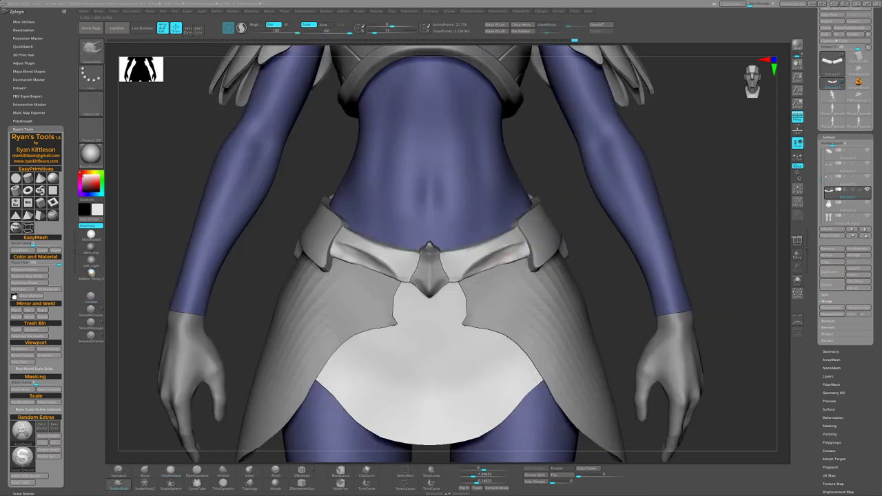
drag(528, 256, 405, 281)
alt+click(405, 281)
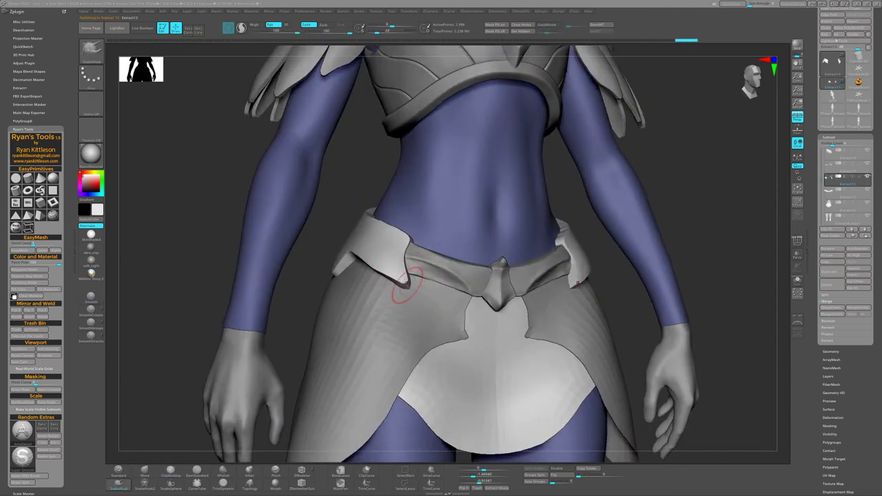
From a front view, pull the hip strap ends out with SnakeHook and ClayBuildup.
mouse_move(569, 247)
mouse_down()
mouse_move(375, 259)
mouse_move(412, 240)
mouse_up()
key(space)
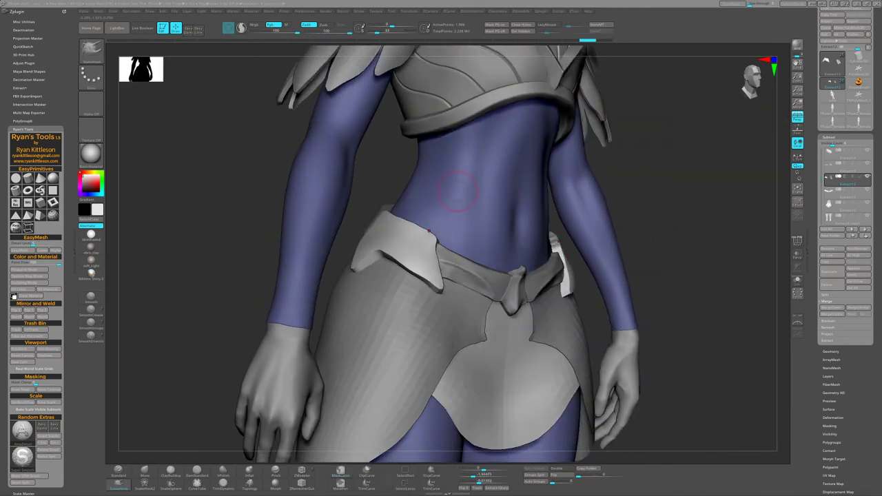
key(space)
mouse_move(661, 207)
shift+mouse_down()
mouse_move(684, 188)
mouse_move(337, 307)
shift+mouse_up()
key(b)
key(s)
key(h)
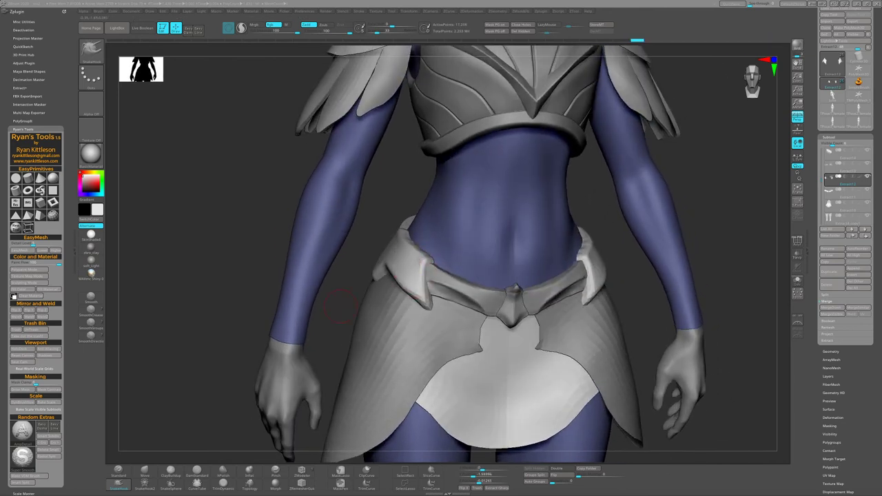
click(171, 472)
Carve creases into the hip strap ends with DamStandard and mask them with MaskLasso.
key(b)
key(d)
key(s)
right_drag(406, 258, 398, 236)
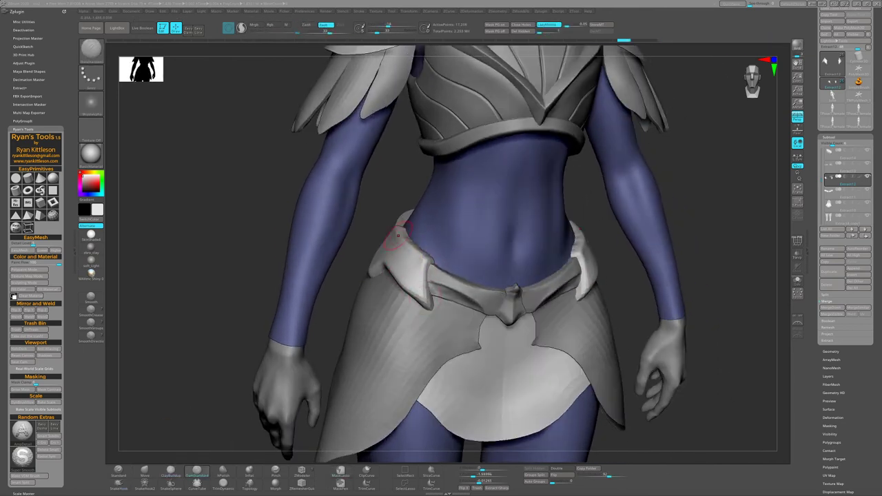
right_drag(428, 300, 386, 297)
mouse_move(510, 267)
right_down()
mouse_move(483, 262)
mouse_move(510, 276)
mouse_move(511, 228)
right_up()
mouse_move(414, 324)
right_down()
mouse_move(394, 350)
mouse_move(409, 298)
mouse_move(331, 228)
right_up()
key(ctrl)
mouse_move(381, 241)
right_down()
mouse_move(358, 227)
mouse_move(386, 262)
mouse_move(414, 276)
mouse_move(390, 283)
mouse_move(296, 235)
right_up()
Build up, crease and pull the flaps into points using ClayBuildup, DamStandard and SnakeHook.
key(b)
key(c)
key(b)
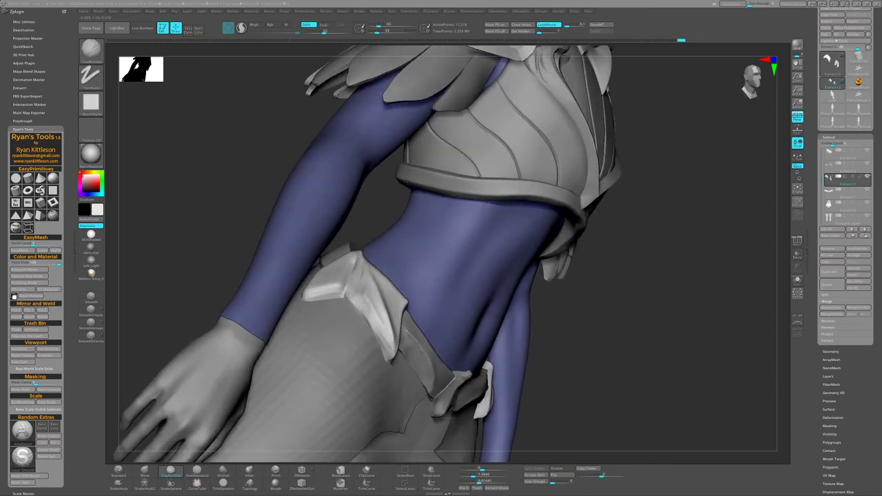
mouse_move(373, 275)
right_down()
mouse_move(357, 284)
mouse_move(362, 291)
mouse_move(351, 282)
mouse_move(360, 292)
mouse_move(368, 276)
mouse_move(434, 262)
mouse_move(386, 269)
mouse_move(319, 252)
mouse_move(357, 253)
mouse_move(319, 305)
mouse_move(326, 320)
mouse_move(315, 315)
mouse_move(322, 290)
mouse_move(311, 296)
mouse_move(336, 249)
mouse_move(317, 283)
mouse_move(331, 262)
right_up()
key(b)
key(d)
key(s)
key(b)
key(s)
key(h)
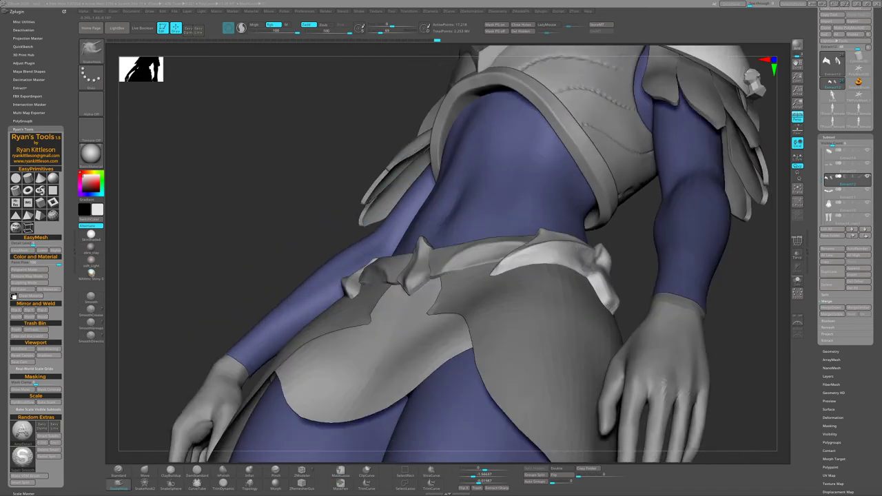
Check the flap pieces in Solo, then select the strap piece at the hips.
click(797, 280)
click(797, 281)
mouse_move(502, 296)
right_down()
mouse_move(393, 315)
mouse_move(370, 285)
mouse_move(370, 263)
right_up()
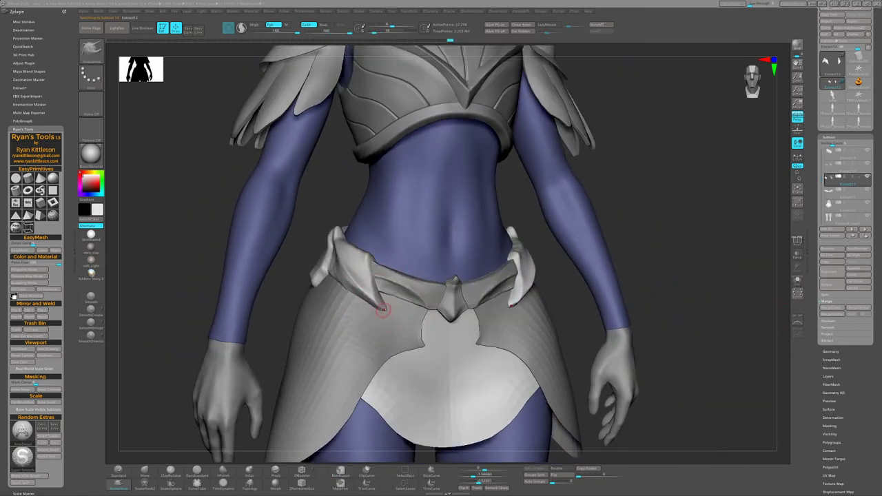
mouse_move(400, 303)
right_down()
mouse_move(422, 282)
mouse_move(404, 295)
mouse_move(438, 295)
right_up()
alt+click(423, 290)
alt+click(414, 290)
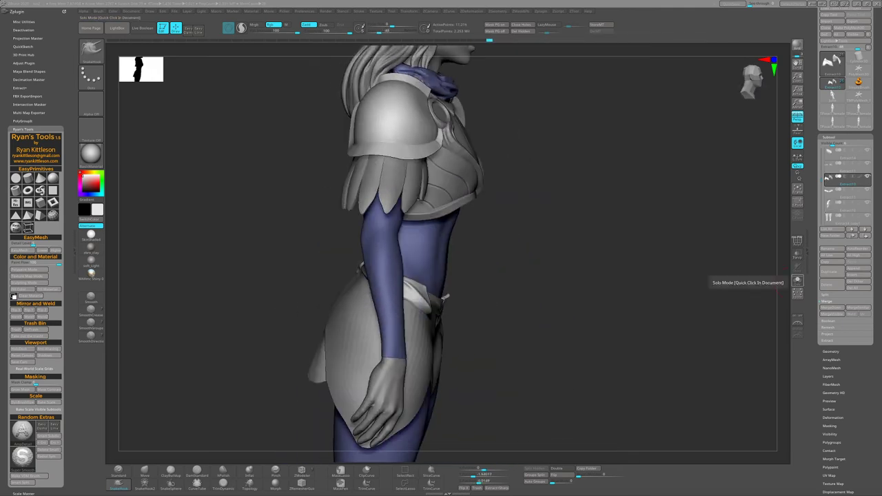
Solo the two hip flap pieces, pull them into curled points with SnakeHook, then restore the full character.
click(798, 281)
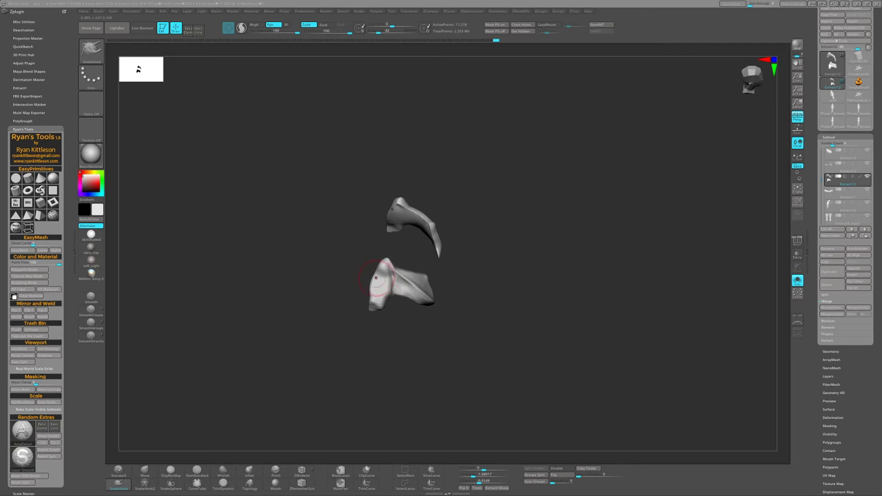
right_drag(354, 331, 441, 335)
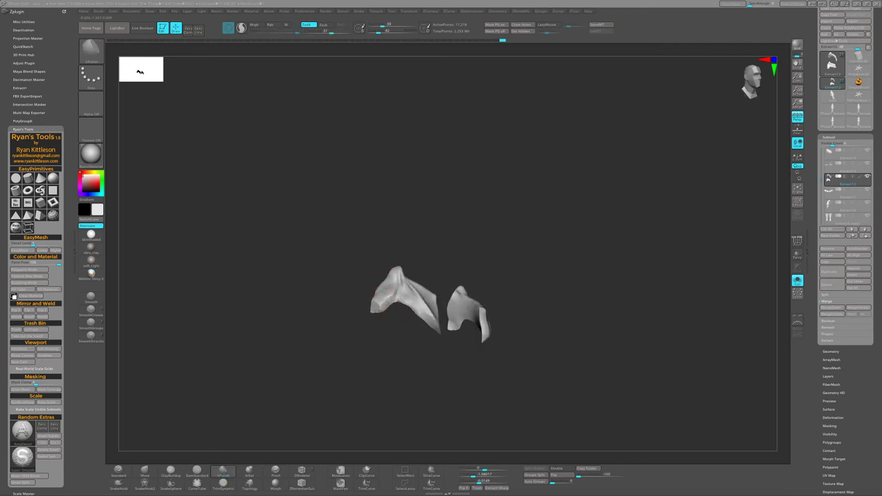
key(b)
key(s)
key(k)
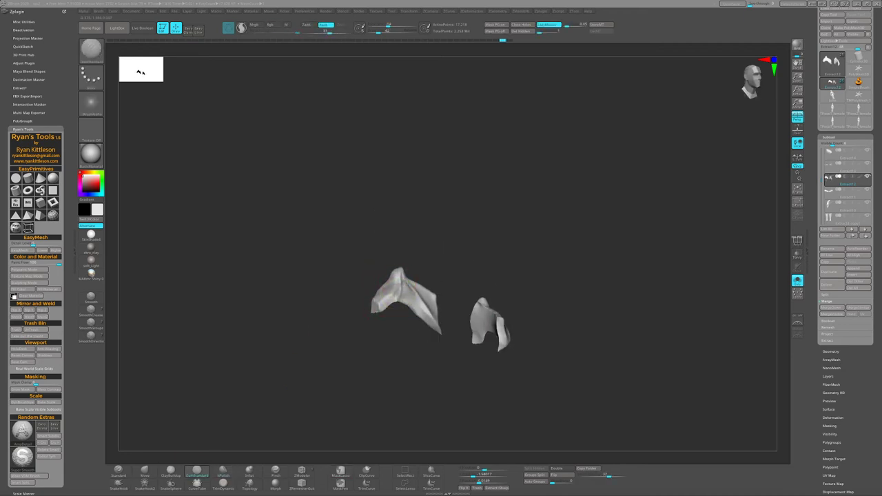
right_drag(378, 299, 448, 291)
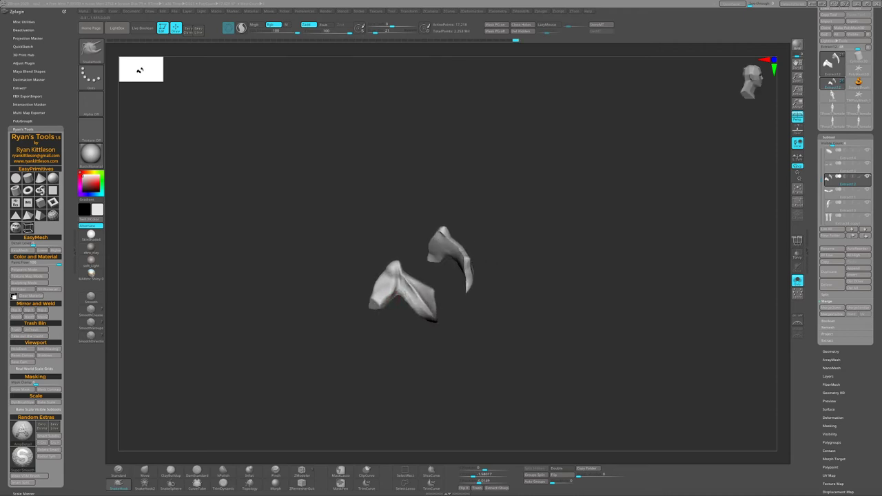
mouse_move(392, 290)
right_down()
mouse_move(373, 293)
mouse_move(403, 268)
mouse_move(413, 275)
mouse_move(336, 272)
mouse_move(345, 237)
mouse_move(386, 222)
mouse_move(371, 237)
mouse_move(381, 229)
right_up()
key(ctrl+shift+f)
key(b)
key(c)
key(b)
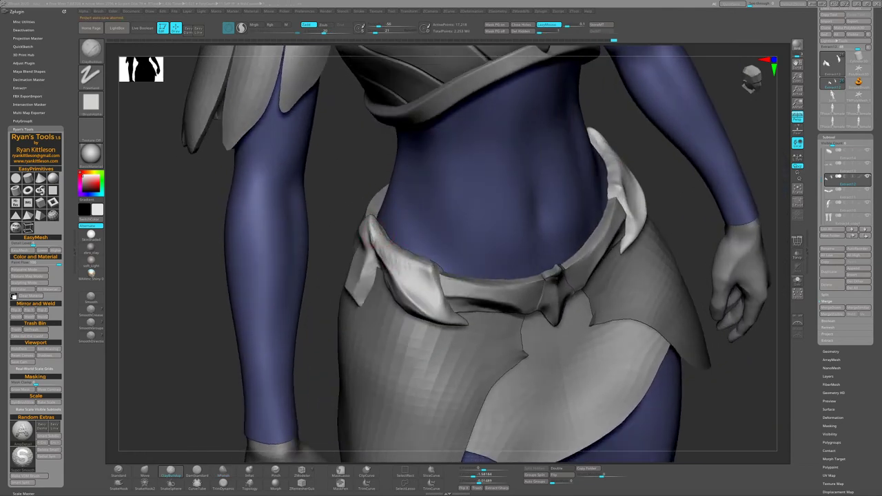
Zoom close on the belt and smooth the hip flap fold with hPolish.
mouse_move(415, 280)
right_down()
mouse_move(427, 301)
mouse_move(444, 304)
mouse_move(389, 329)
mouse_move(421, 275)
mouse_move(370, 240)
mouse_move(400, 310)
mouse_move(325, 296)
mouse_move(375, 286)
mouse_move(355, 276)
mouse_move(257, 368)
right_up()
key(2)
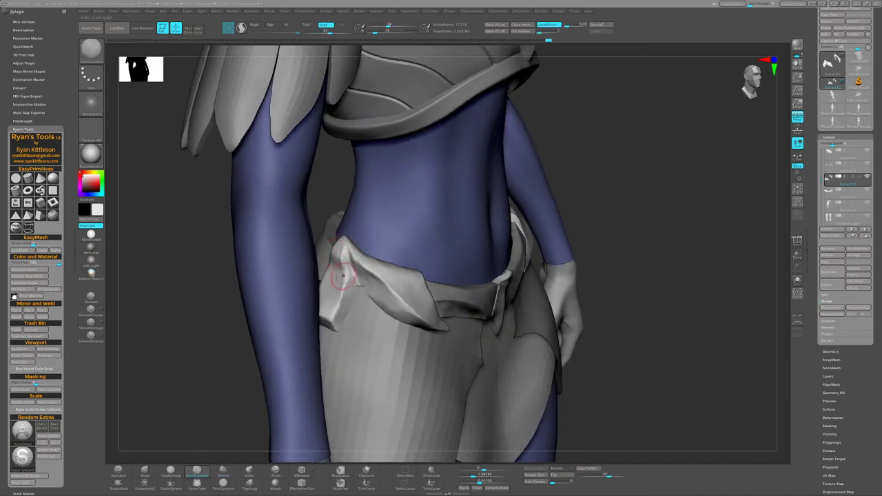
mouse_move(342, 276)
right_down()
mouse_move(283, 262)
mouse_move(428, 296)
mouse_move(409, 307)
mouse_move(411, 262)
right_up()
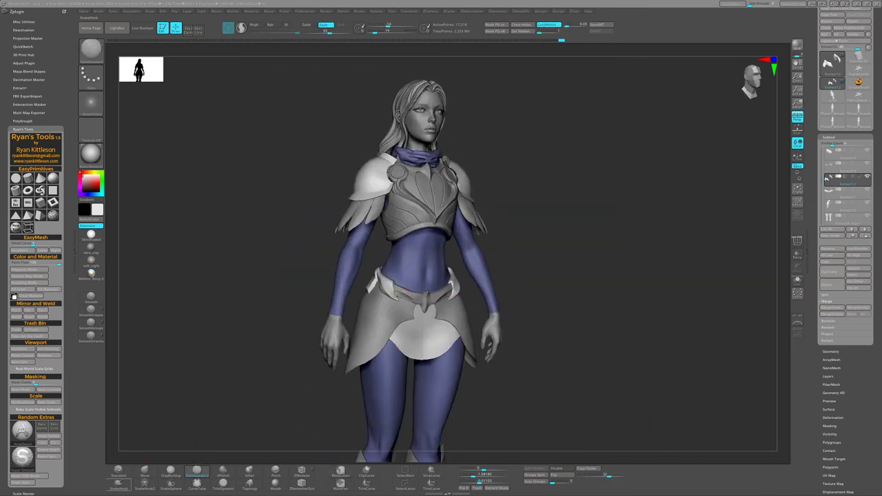
Orbit the full figure, checking the Extract12 flap, then select the belt subtool.
mouse_move(384, 295)
right_down()
mouse_move(358, 289)
mouse_move(393, 293)
mouse_move(376, 293)
mouse_move(376, 317)
mouse_move(413, 314)
mouse_move(393, 313)
right_up()
alt+click(434, 331)
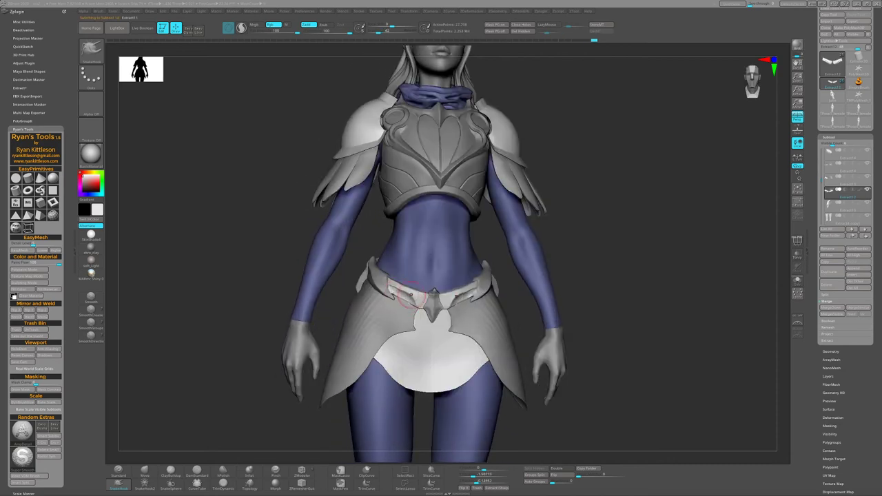
mouse_move(428, 293)
right_down()
mouse_move(406, 294)
mouse_move(448, 307)
mouse_move(427, 324)
mouse_move(414, 304)
mouse_move(441, 306)
mouse_move(424, 307)
right_up()
alt+click(427, 324)
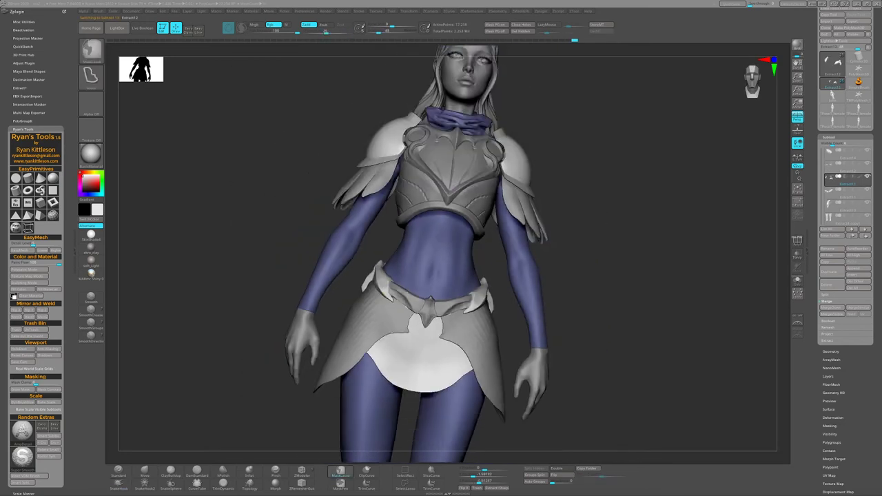
mouse_move(373, 288)
right_down()
mouse_move(413, 262)
mouse_move(480, 192)
right_up()
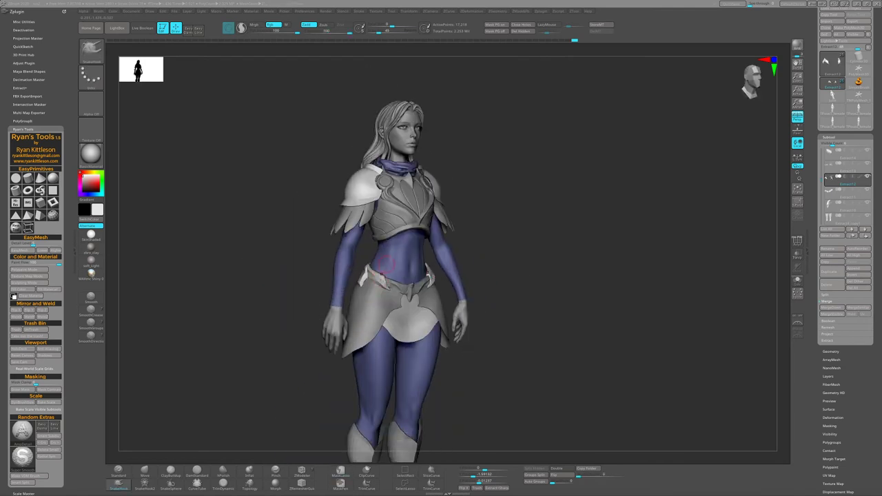
mouse_move(387, 263)
right_down()
mouse_move(468, 273)
mouse_move(400, 289)
mouse_move(386, 262)
right_up()
alt+click(289, 303)
mouse_move(289, 303)
right_down()
mouse_move(422, 328)
mouse_move(386, 329)
mouse_move(428, 324)
mouse_move(455, 303)
mouse_move(178, 311)
mouse_move(234, 368)
right_up()
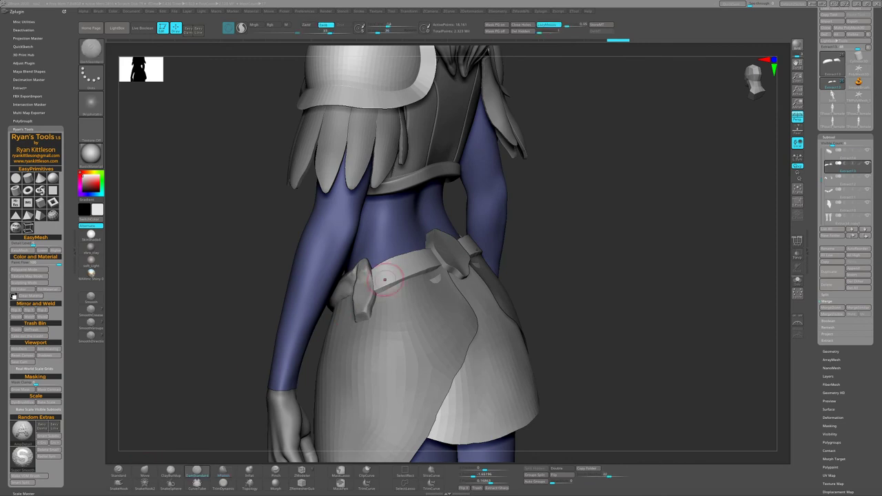
Shape the blunt central tab at the lower back with DamStandard and ClayBuildup.
mouse_move(384, 279)
right_down()
mouse_move(469, 289)
mouse_move(372, 290)
right_up()
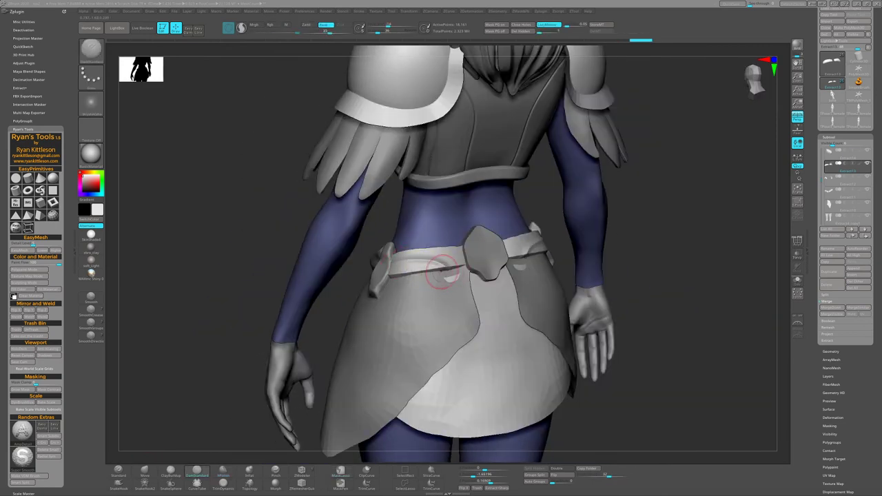
mouse_move(441, 272)
right_down()
mouse_move(400, 276)
mouse_move(482, 283)
mouse_move(449, 276)
mouse_move(473, 250)
mouse_move(423, 246)
mouse_move(449, 260)
mouse_move(424, 275)
mouse_move(476, 273)
mouse_move(448, 274)
mouse_move(476, 273)
mouse_move(372, 340)
mouse_move(269, 310)
right_up()
key(b)
key(d)
key(s)
key(b)
key(c)
key(b)
key(b)
key(d)
key(s)
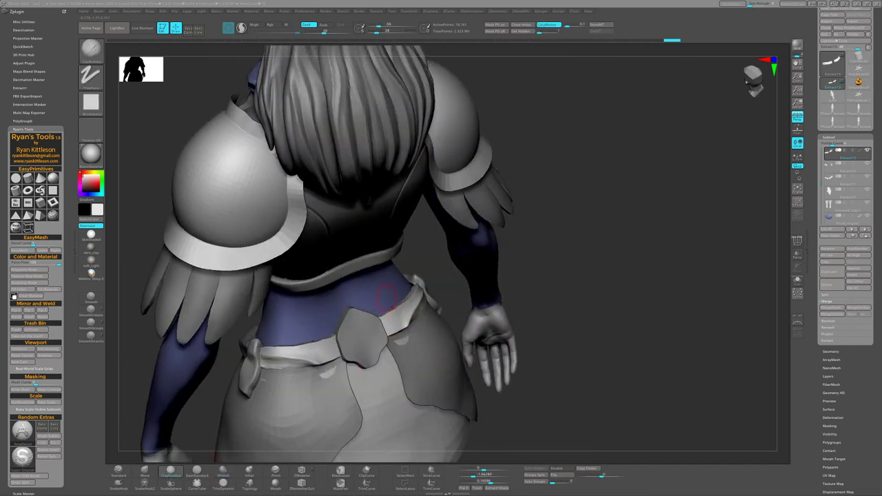
Review the back and skirt from low angles, then select the front belt strap Extract11.
mouse_move(386, 298)
right_down()
mouse_move(416, 308)
mouse_move(427, 289)
mouse_move(420, 296)
right_up()
mouse_move(384, 331)
right_down()
mouse_move(476, 305)
mouse_move(496, 259)
mouse_move(415, 311)
mouse_move(407, 306)
mouse_move(462, 293)
mouse_move(334, 308)
mouse_move(441, 297)
mouse_move(414, 269)
right_up()
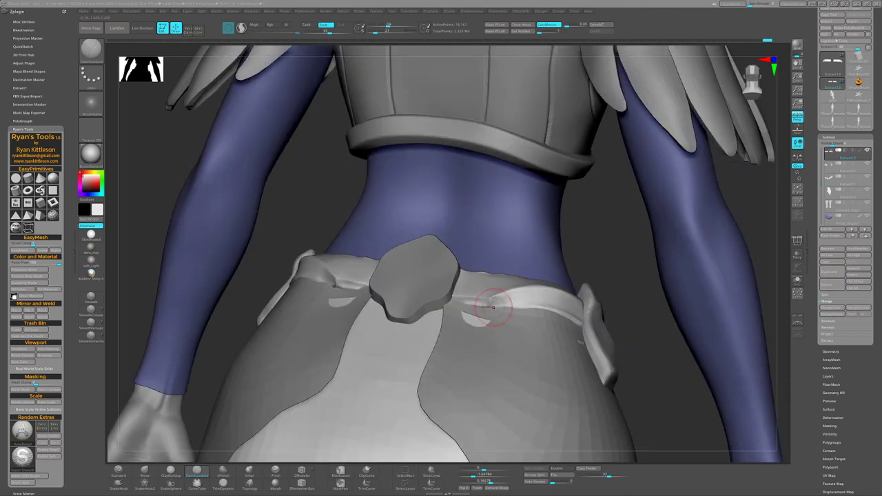
mouse_move(493, 307)
right_down()
mouse_move(504, 306)
mouse_move(502, 292)
mouse_move(487, 315)
mouse_move(250, 422)
mouse_move(522, 300)
mouse_move(246, 379)
mouse_move(402, 248)
mouse_move(418, 253)
right_up()
key(b)
key(s)
key(h)
key(b)
key(c)
key(b)
alt+click(418, 252)
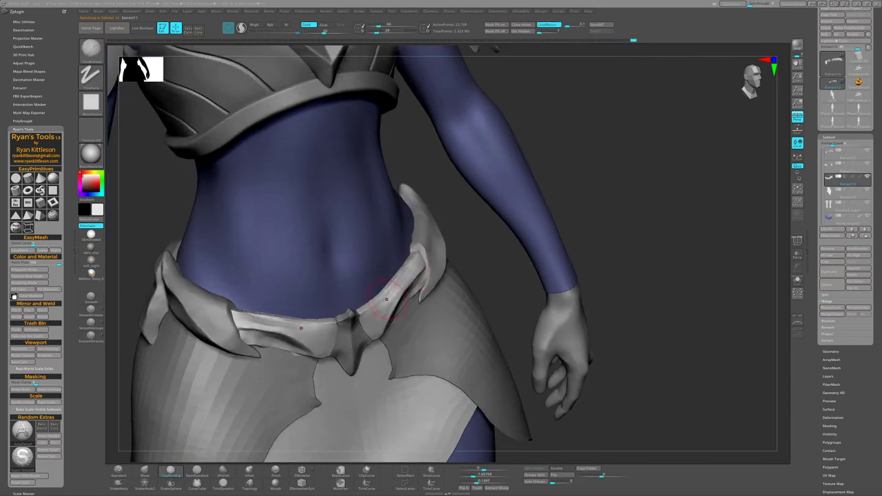
Carve creases and inflate the front belt tab into a slimmer, longer point with DamStandard and Inflate.
mouse_move(386, 298)
right_down()
mouse_move(366, 300)
mouse_move(406, 298)
mouse_move(411, 249)
right_up()
key(b)
key(d)
key(s)
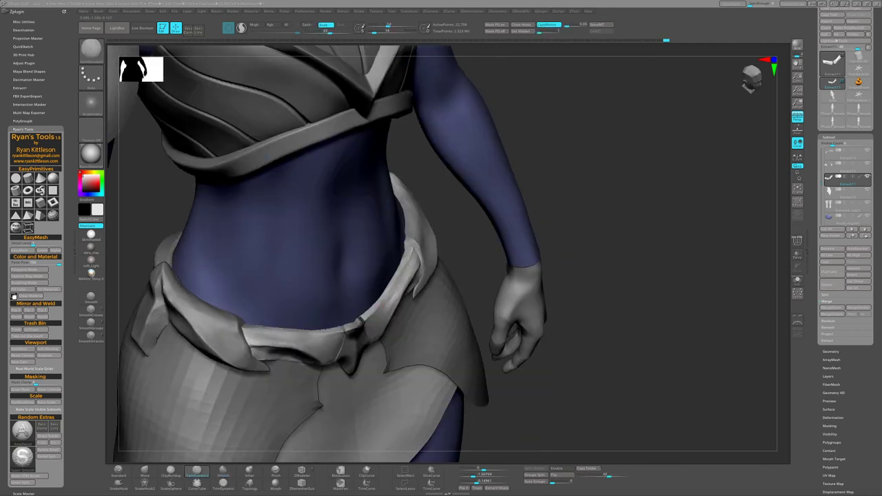
right_drag(368, 321, 386, 303)
key(b)
key(i)
key(n)
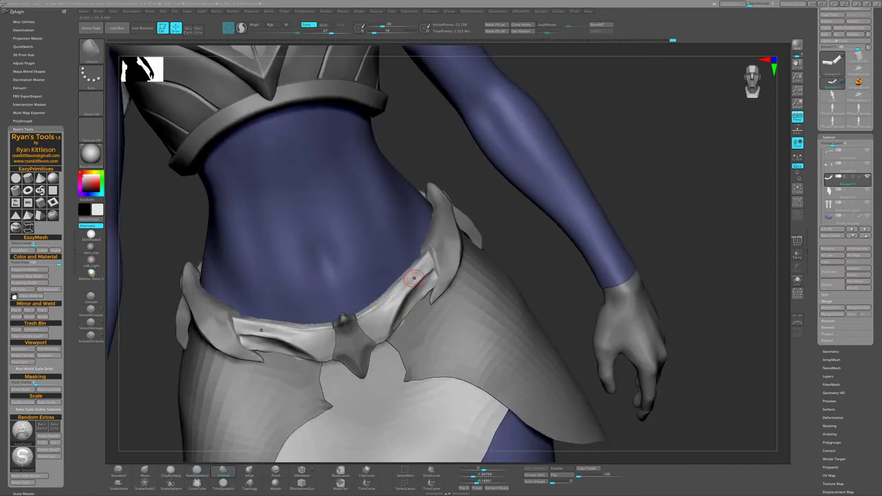
mouse_move(414, 277)
right_down()
mouse_move(420, 272)
mouse_move(414, 313)
mouse_move(433, 309)
mouse_move(387, 304)
right_up()
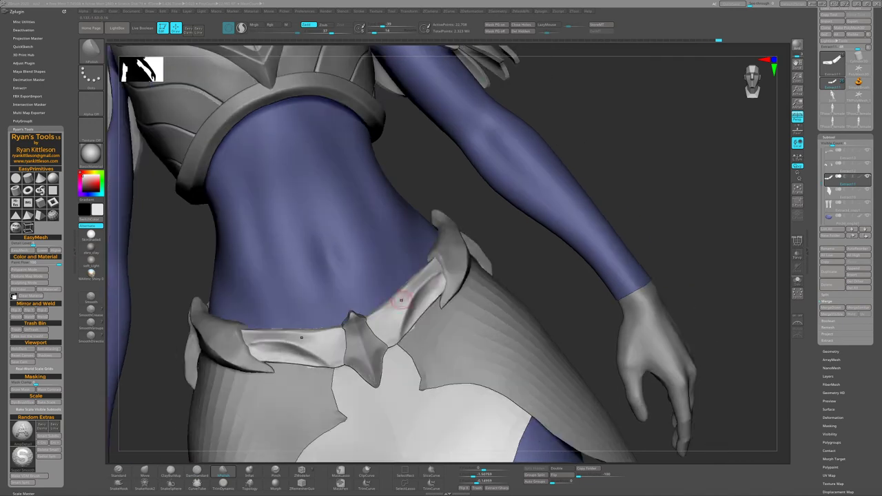
scroll(415, 308, down, 2)
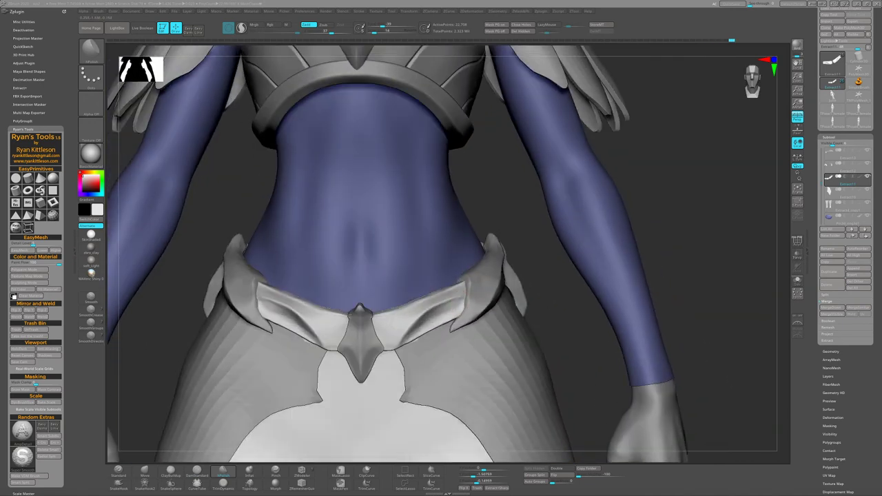
scroll(416, 308, down, 2)
scroll(416, 309, down, 2)
scroll(416, 308, down, 2)
right_drag(416, 308, 435, 308)
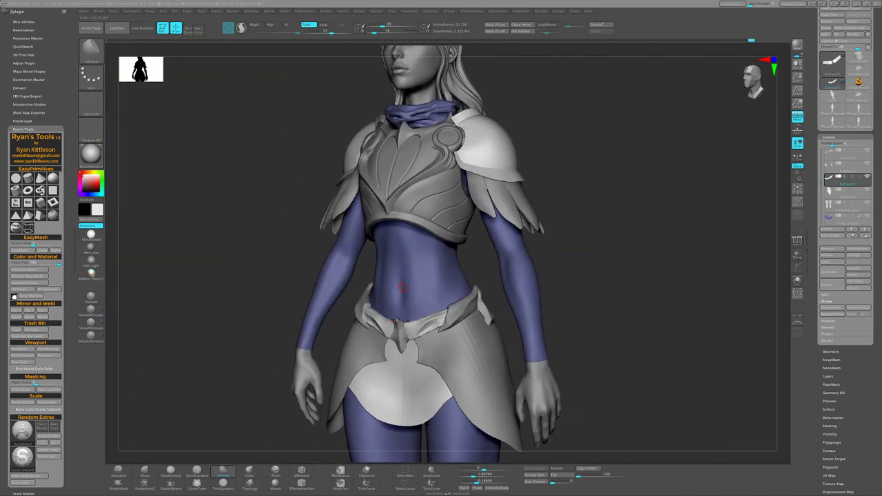
Select Extract12 and review the hip from three-quarter and front views.
alt+click(434, 308)
scroll(435, 309, up, 3)
scroll(434, 308, up, 2)
scroll(434, 308, down, 2)
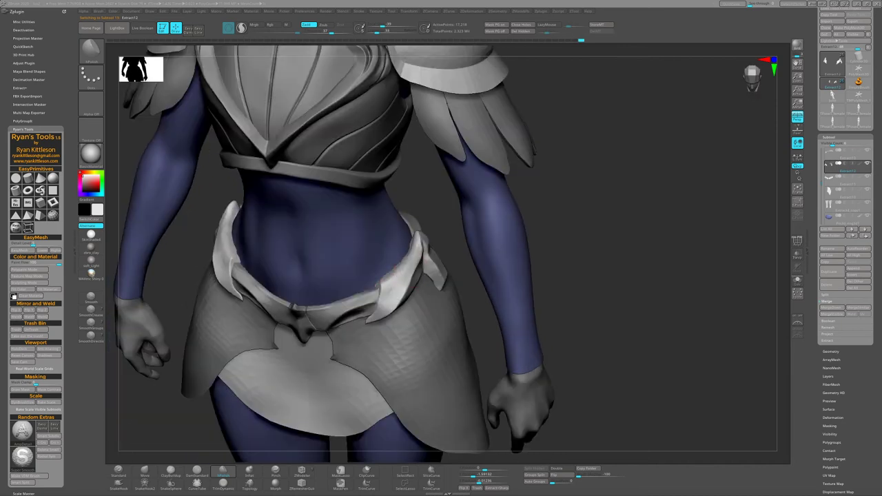
mouse_move(434, 308)
right_down()
mouse_move(455, 297)
mouse_move(471, 258)
mouse_move(437, 255)
mouse_move(448, 236)
mouse_move(442, 234)
mouse_move(414, 238)
mouse_move(365, 315)
mouse_move(374, 301)
mouse_move(408, 325)
mouse_move(399, 299)
mouse_move(310, 345)
mouse_move(213, 414)
right_up()
scroll(471, 258, up, 3)
mouse_move(311, 345)
right_down()
mouse_move(423, 293)
mouse_move(415, 276)
mouse_move(406, 303)
mouse_move(390, 302)
mouse_move(382, 286)
mouse_move(407, 303)
mouse_move(380, 262)
mouse_move(396, 267)
mouse_move(388, 308)
mouse_move(389, 288)
right_up()
click(170, 472)
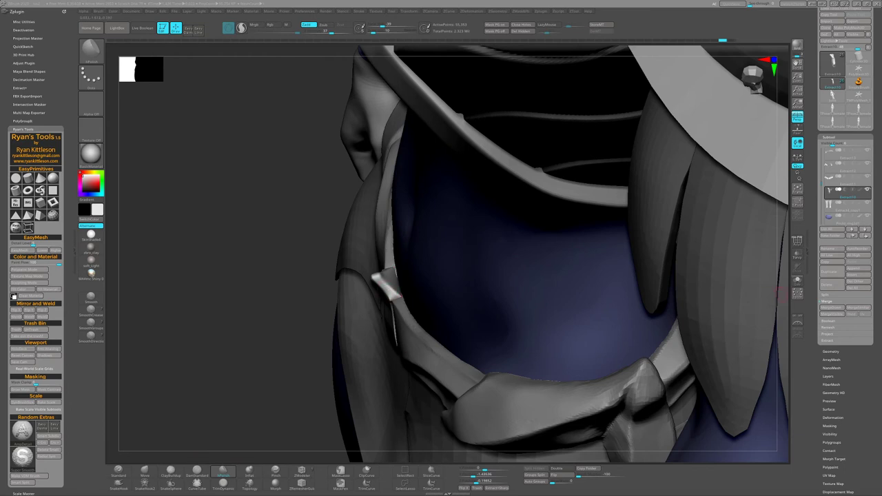
Briefly solo the current piece, then select the side belt-wrap piece to edit.
key(shift+ctrl+s)
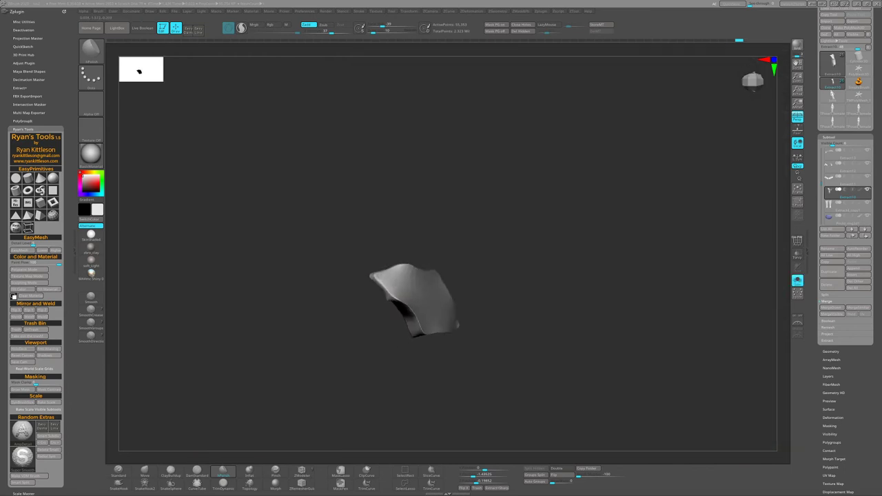
key(shift+ctrl+s)
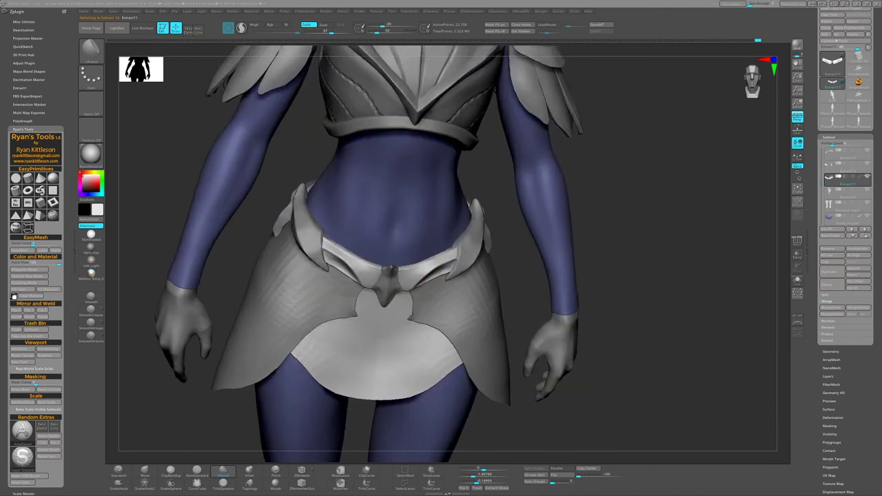
right_drag(400, 290, 408, 295)
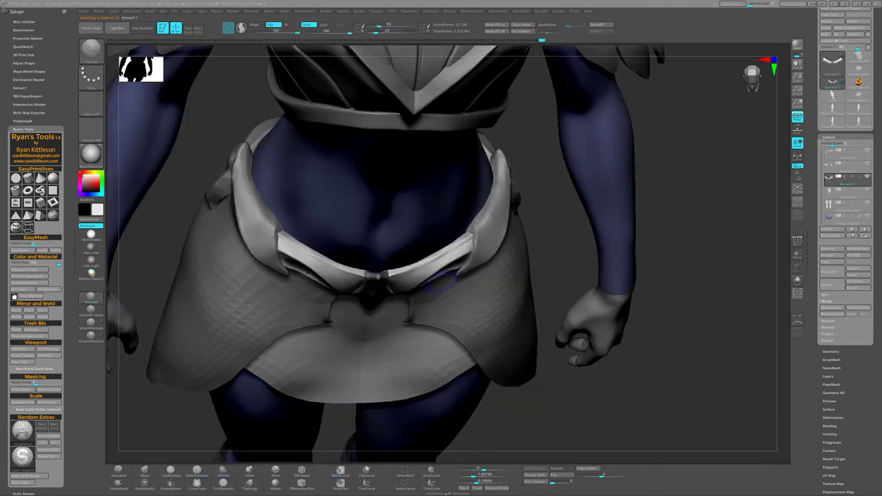
mouse_move(425, 262)
right_down()
mouse_move(434, 259)
mouse_move(414, 276)
mouse_move(364, 275)
mouse_move(366, 285)
mouse_move(466, 256)
mouse_move(395, 291)
mouse_move(419, 295)
mouse_move(404, 270)
mouse_move(415, 256)
right_up()
alt+click(370, 271)
alt+click(441, 271)
mouse_move(389, 293)
right_down()
mouse_move(375, 315)
mouse_move(365, 296)
mouse_move(388, 272)
right_up()
With the two hip flaps soloed, reshape them with SnakeHook and flatten them with hPolish.
key(ctrl+shift+s)
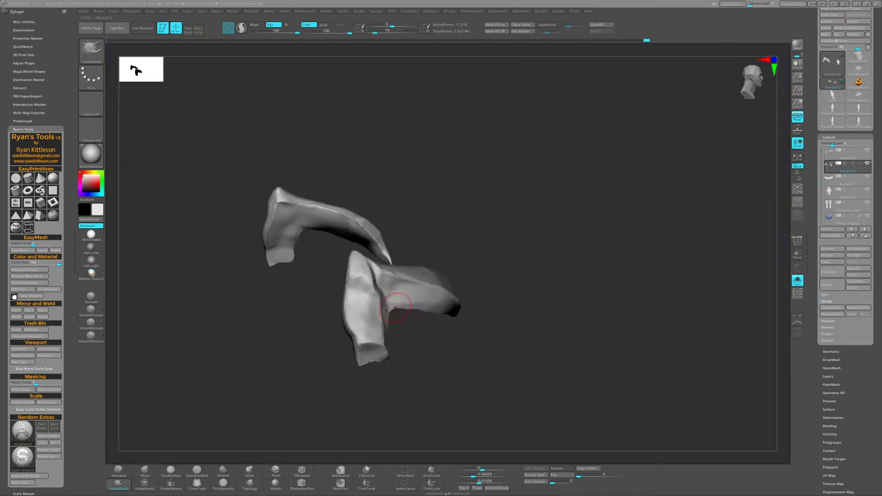
mouse_move(359, 358)
right_down()
mouse_move(386, 363)
mouse_move(505, 217)
mouse_move(352, 290)
right_up()
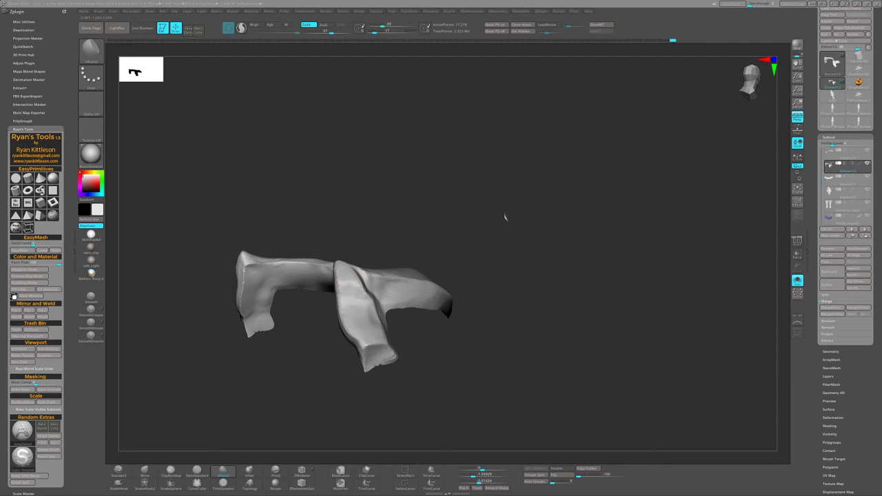
mouse_move(505, 216)
right_down()
mouse_move(483, 228)
mouse_move(524, 227)
mouse_move(358, 290)
mouse_move(354, 256)
mouse_move(386, 275)
right_up()
key(b)
key(s)
key(h)
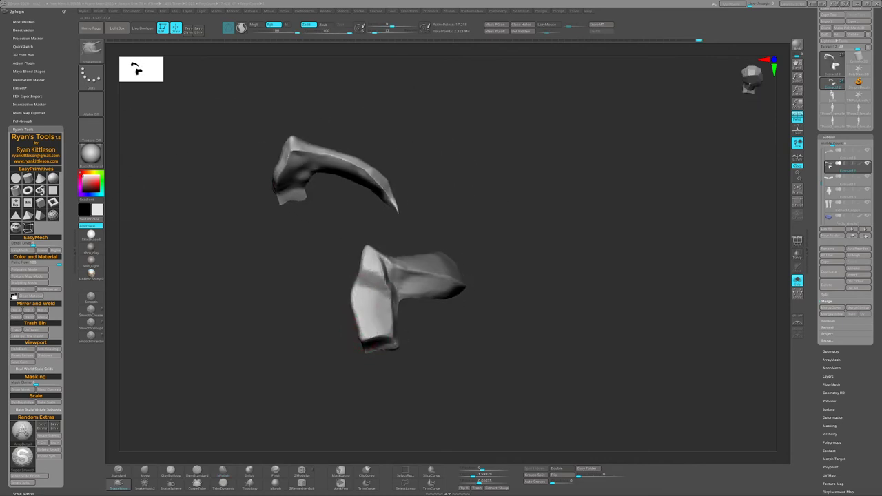
mouse_move(406, 310)
right_down()
mouse_move(404, 303)
mouse_move(413, 314)
right_up()
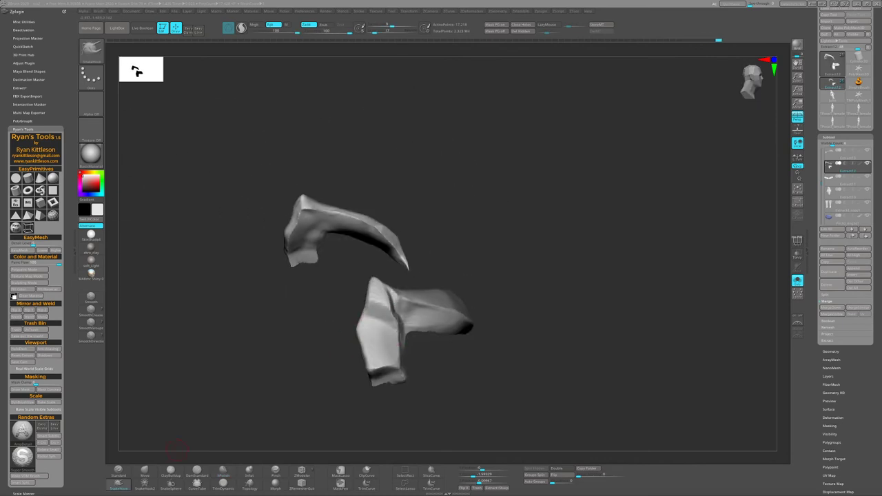
mouse_move(368, 331)
right_down()
mouse_move(441, 310)
mouse_move(366, 310)
mouse_move(401, 311)
right_up()
key(b)
key(h)
key(p)
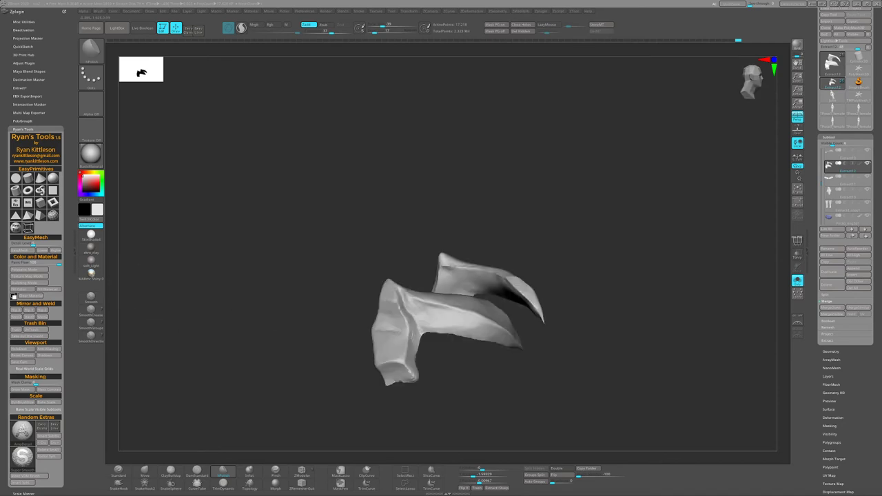
key(shift+ctrl+s)
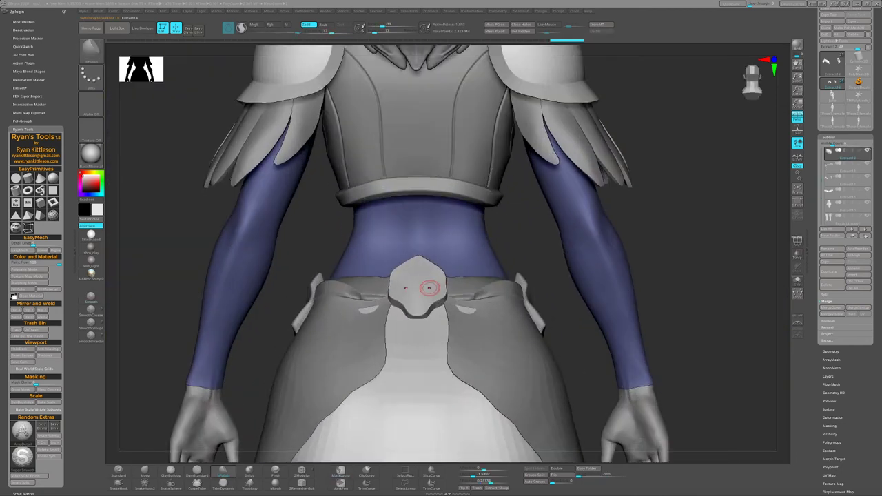
Select the back belt gem and pull it into a point with SnakeHook.
alt+click(432, 296)
key(b)
key(s)
key(h)
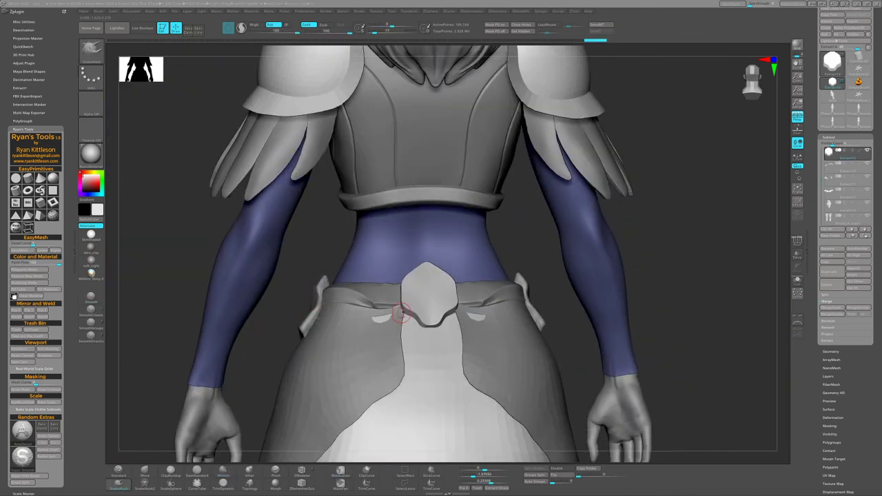
scroll(419, 321, up, 2)
right_drag(422, 278, 416, 266)
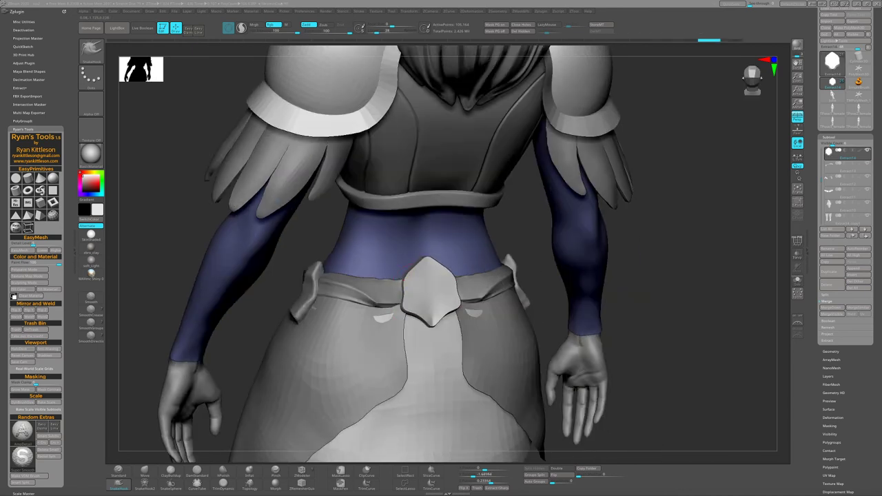
mouse_move(427, 296)
right_down()
mouse_move(483, 304)
mouse_move(452, 310)
mouse_move(497, 307)
mouse_move(436, 303)
right_up()
Carve creases with DamStandard, then build up and polish the ornament with ClayBuildup and hPolish.
key(b)
key(d)
key(s)
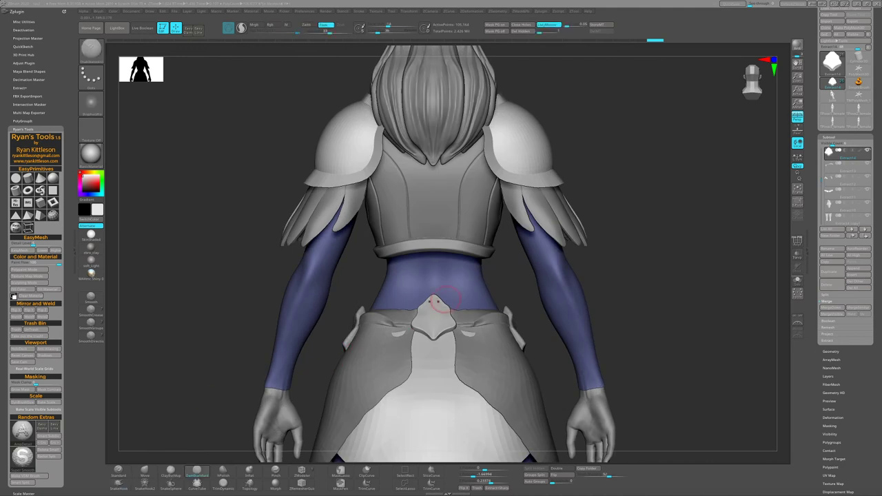
alt+click(503, 276)
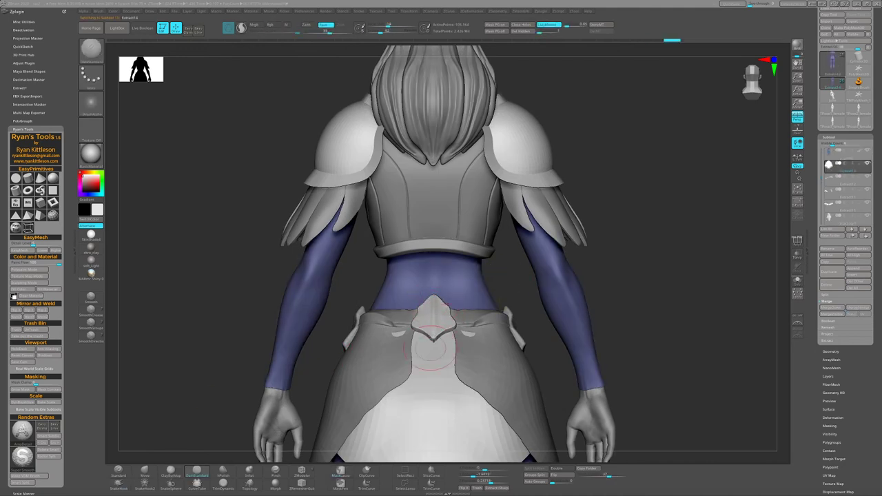
ctrl+right_drag(438, 324, 438, 342)
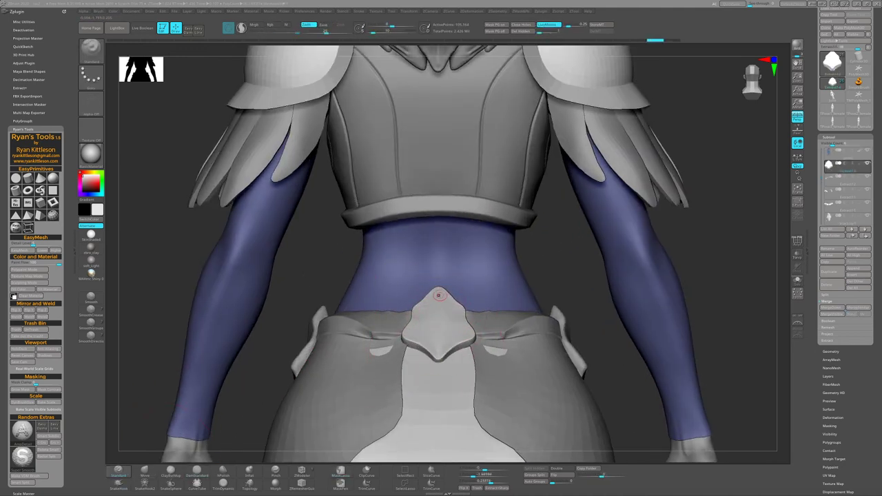
mouse_move(438, 301)
right_down()
mouse_move(483, 303)
mouse_move(441, 303)
mouse_move(441, 276)
mouse_move(460, 314)
mouse_move(452, 265)
mouse_move(427, 276)
mouse_move(446, 297)
mouse_move(441, 345)
mouse_move(427, 338)
mouse_move(441, 331)
mouse_move(228, 389)
right_up()
key(b)
key(c)
key(b)
Refine the pointed tab with ClayBuildup, DamStandard, Pinch and SnakeHook strokes.
key(b)
key(h)
key(p)
click(170, 471)
key(b)
key(d)
key(s)
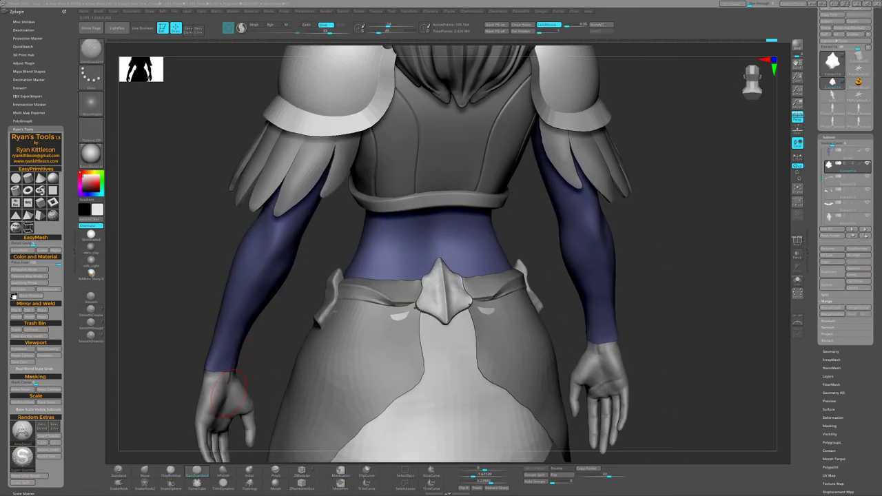
click(275, 471)
mouse_move(386, 324)
right_down()
mouse_move(421, 279)
mouse_move(488, 314)
mouse_move(422, 325)
mouse_move(365, 317)
right_up()
click(119, 482)
mouse_move(463, 279)
right_down()
mouse_move(413, 297)
mouse_move(448, 324)
mouse_move(386, 358)
right_up()
click(171, 476)
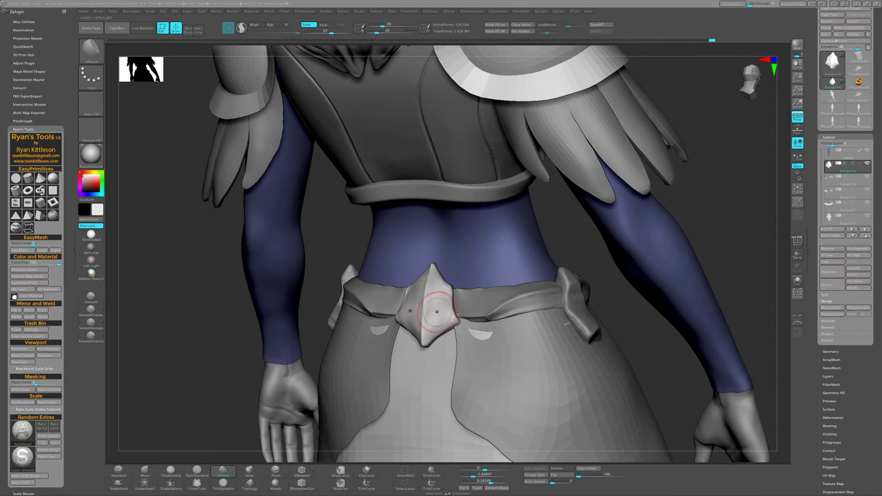
mouse_move(436, 311)
right_down()
mouse_move(414, 313)
mouse_move(434, 308)
right_up()
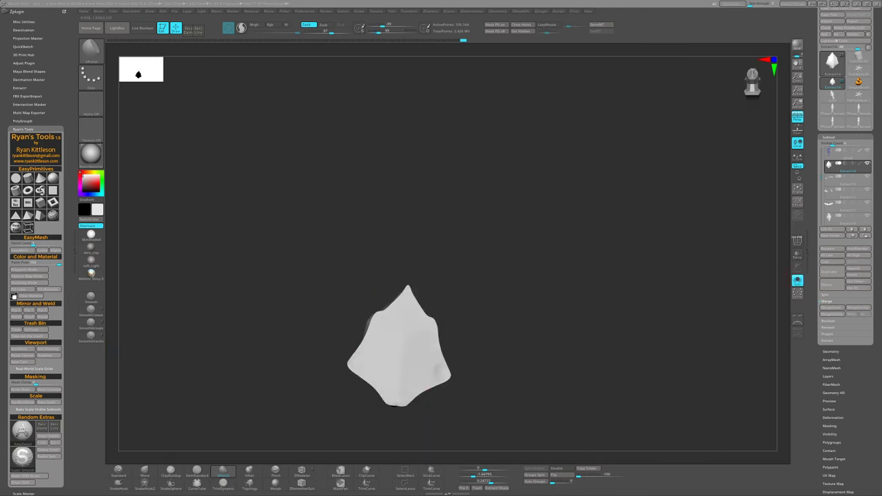
Solo the back belt ornament to inspect it, then show the full character again.
mouse_move(404, 365)
right_down()
mouse_move(441, 345)
mouse_move(457, 362)
mouse_move(437, 351)
mouse_move(494, 322)
mouse_move(478, 338)
mouse_move(494, 320)
mouse_move(481, 348)
mouse_move(487, 289)
mouse_move(476, 308)
right_up()
click(798, 281)
key(alt+s)
key(ctrl+shift+s)
Select the next belt strip subtool, solo it, and orbit close to inspect both strips.
alt+click(481, 348)
key(ctrl+shift+s)
right_drag(475, 342, 475, 324)
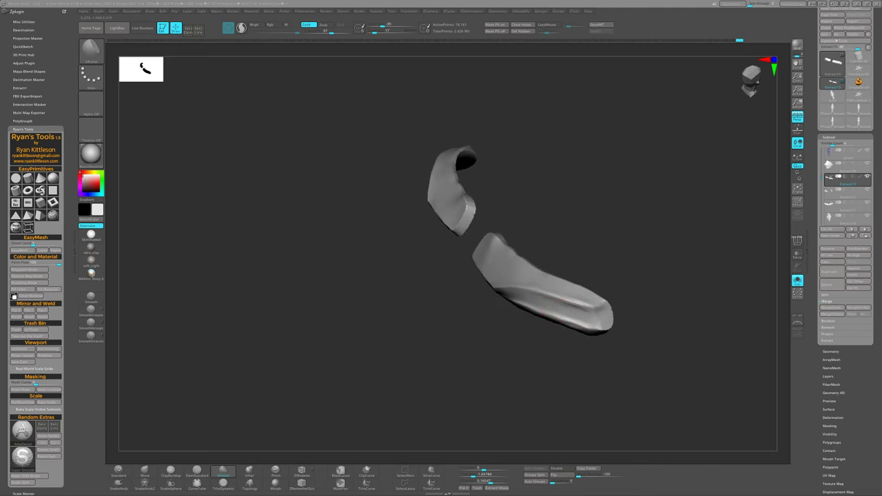
mouse_move(556, 312)
right_down()
mouse_move(537, 307)
mouse_move(551, 290)
mouse_move(511, 301)
right_up()
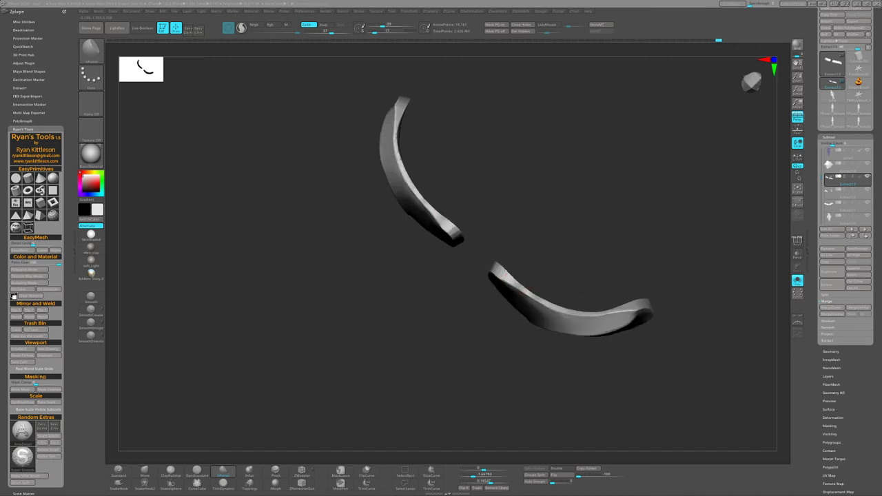
mouse_move(580, 324)
right_down()
mouse_move(521, 374)
mouse_move(621, 372)
mouse_move(551, 337)
mouse_move(560, 336)
mouse_move(542, 358)
mouse_move(483, 276)
right_up()
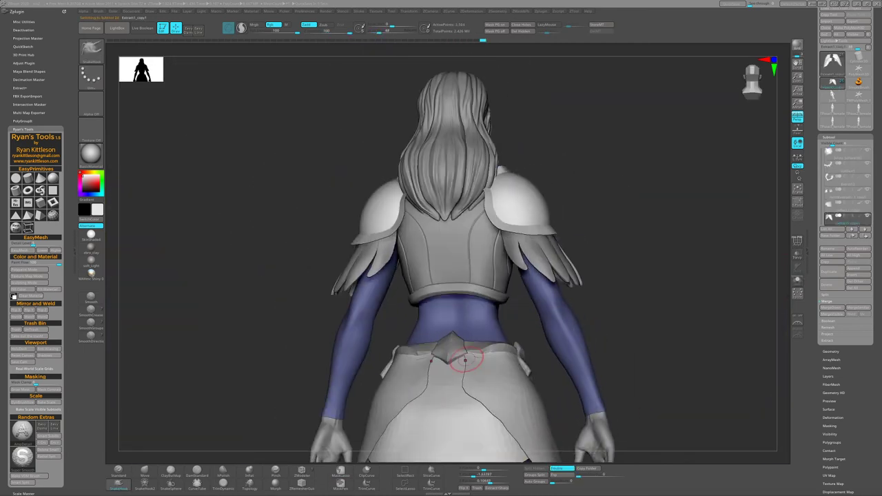
Orbit around the character to review the skirt, shoe and boots pieces.
mouse_move(456, 336)
right_down()
mouse_move(404, 325)
mouse_move(479, 317)
mouse_move(459, 351)
mouse_move(439, 250)
mouse_move(634, 303)
mouse_move(572, 331)
mouse_move(562, 316)
mouse_move(586, 314)
mouse_move(542, 359)
mouse_move(413, 341)
right_up()
alt+click(542, 359)
mouse_move(414, 341)
ctrl+right_down()
mouse_move(459, 368)
mouse_move(413, 317)
mouse_move(586, 317)
mouse_move(537, 317)
mouse_move(610, 305)
mouse_move(535, 327)
mouse_move(510, 361)
mouse_move(493, 303)
mouse_move(505, 319)
ctrl+right_up()
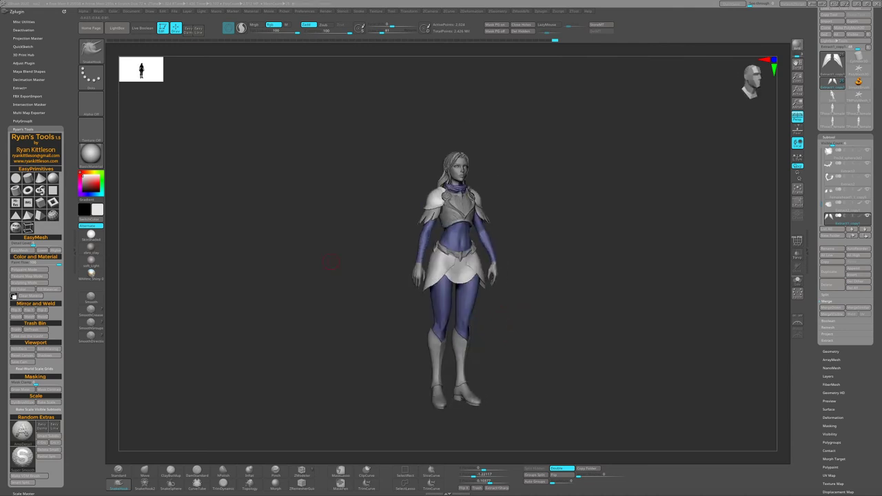
mouse_move(331, 262)
right_down()
mouse_move(389, 295)
mouse_move(452, 271)
mouse_move(507, 290)
mouse_move(433, 316)
right_up()
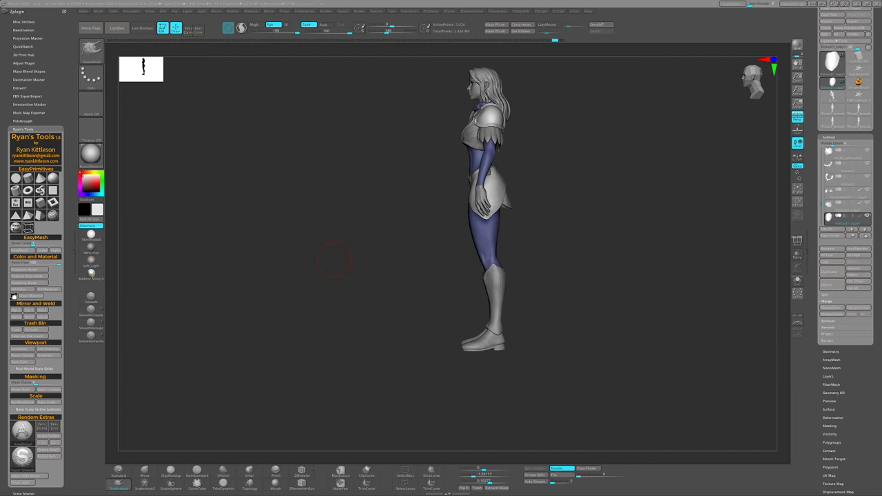
alt+click(502, 338)
mouse_move(502, 338)
ctrl+right_down()
mouse_move(471, 272)
mouse_move(441, 304)
mouse_move(455, 269)
mouse_move(452, 227)
mouse_move(425, 335)
ctrl+right_up()
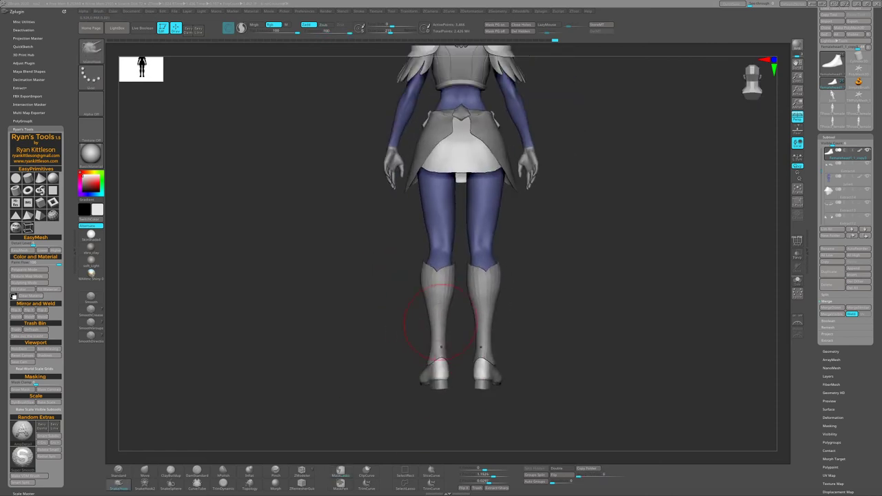
alt+click(434, 310)
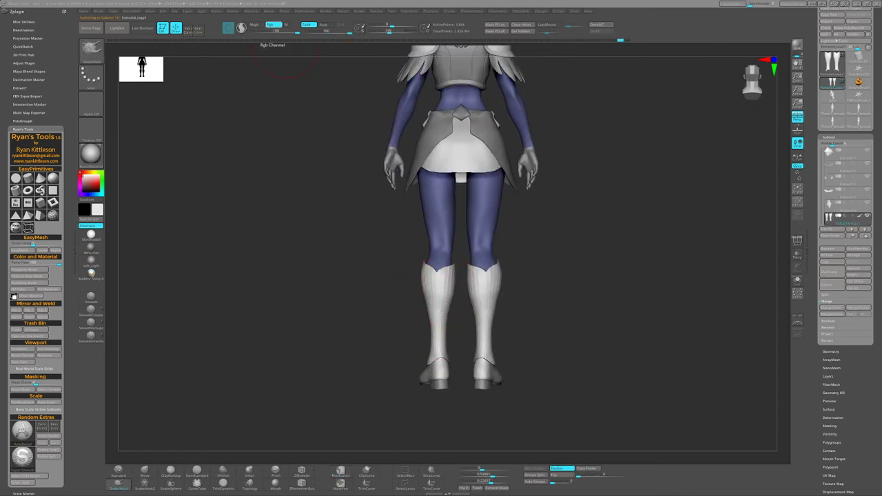
mouse_move(434, 311)
shift+right_down()
mouse_move(428, 293)
mouse_move(414, 317)
mouse_move(358, 324)
mouse_move(378, 336)
shift+right_up()
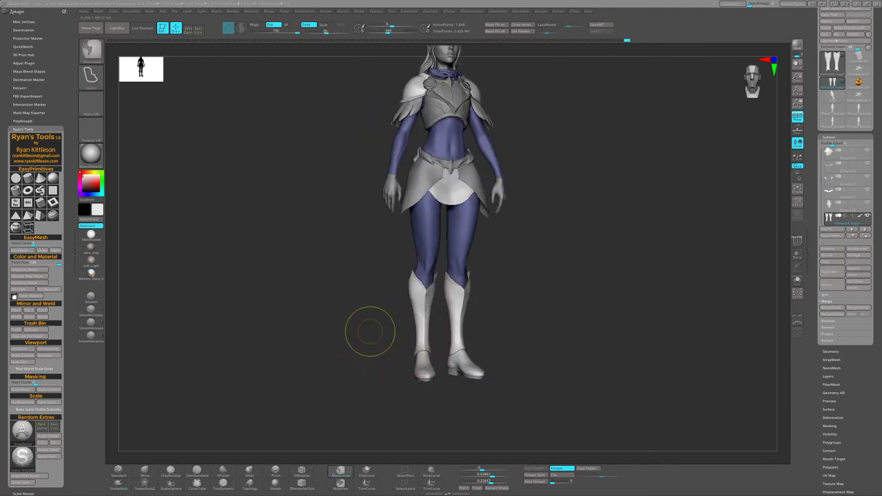
Save the project with Ctrl+S and bring up the brush and 3D mesh picker.
key(ctrl+s)
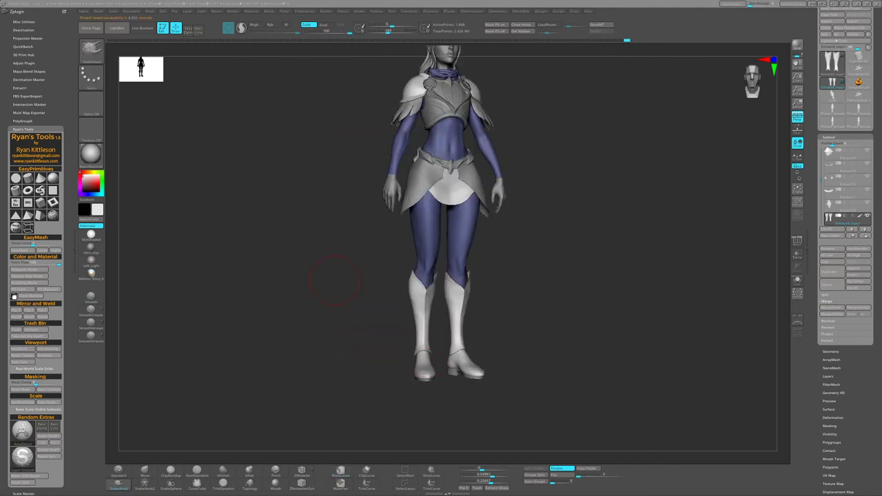
right_drag(496, 280, 458, 276)
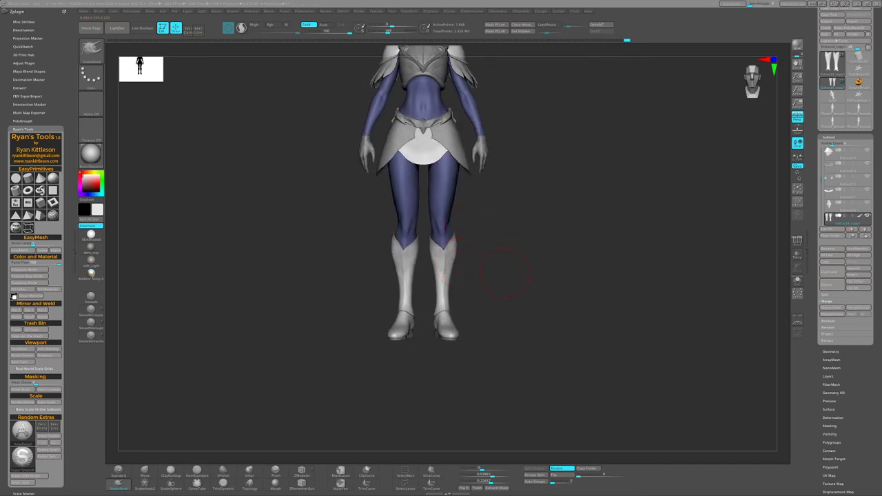
key(b)
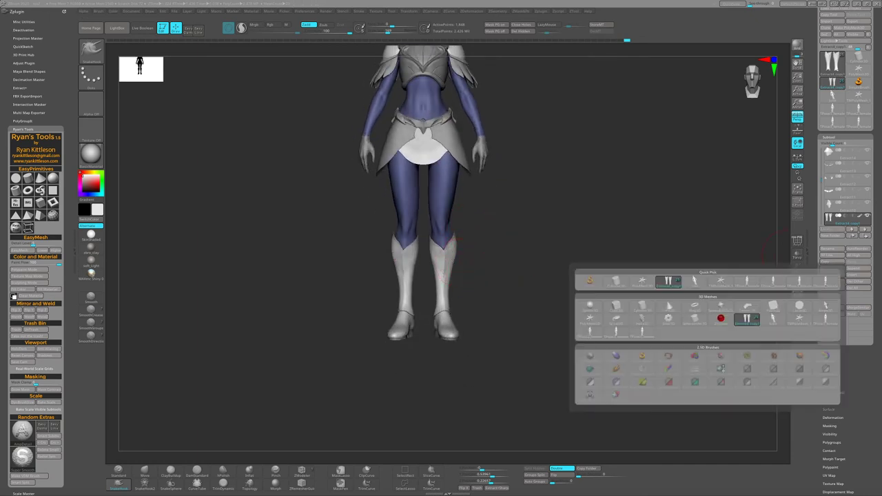
Insert a Plane3D mesh, shrinking and placing it beside the lower leg with the Gizmo.
click(773, 305)
key(w)
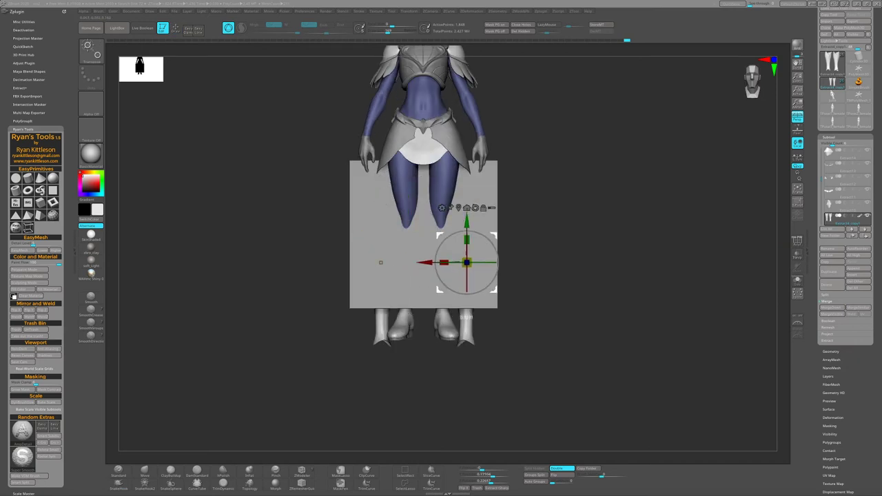
drag(427, 236, 460, 300)
mouse_move(459, 300)
right_down()
mouse_move(552, 303)
mouse_move(510, 303)
mouse_move(551, 303)
mouse_move(462, 246)
mouse_move(511, 248)
mouse_move(469, 255)
mouse_move(497, 273)
mouse_move(432, 264)
right_up()
key(q)
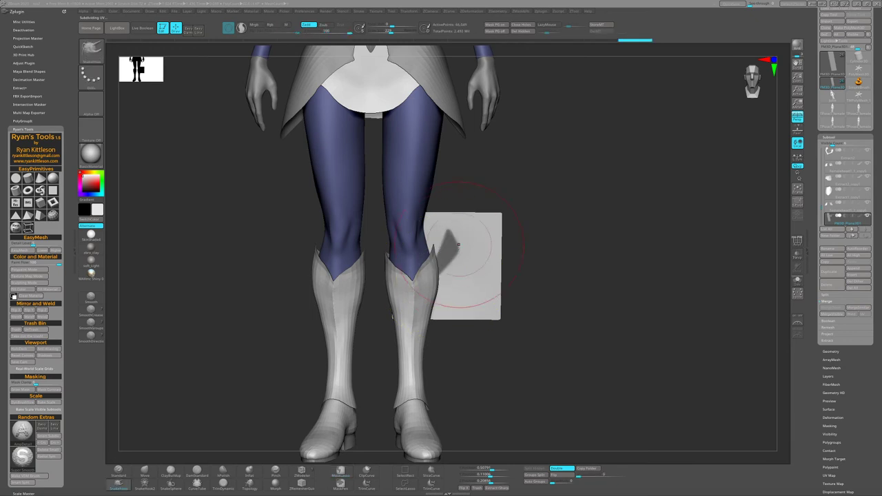
alt+right_drag(459, 244, 432, 273)
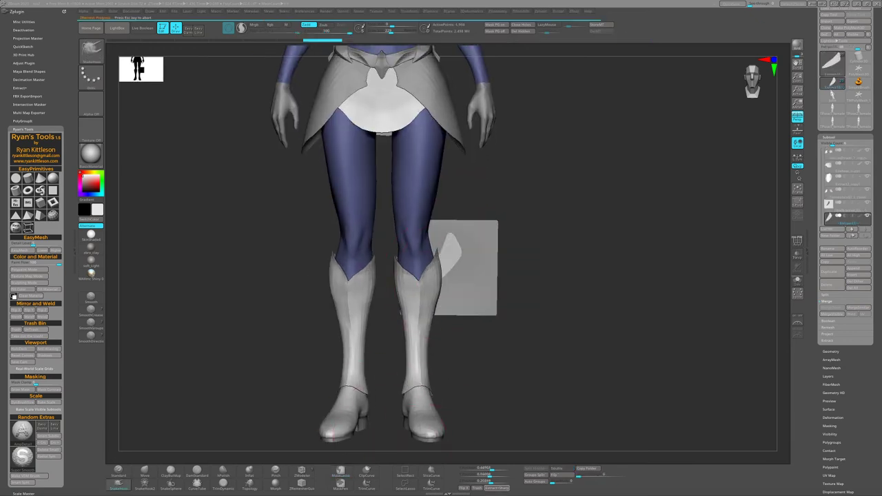
alt+right_drag(422, 417, 430, 289)
Trim a leaf-shaped fin from the plane and Merge Down it into the piece below.
alt+click(430, 279)
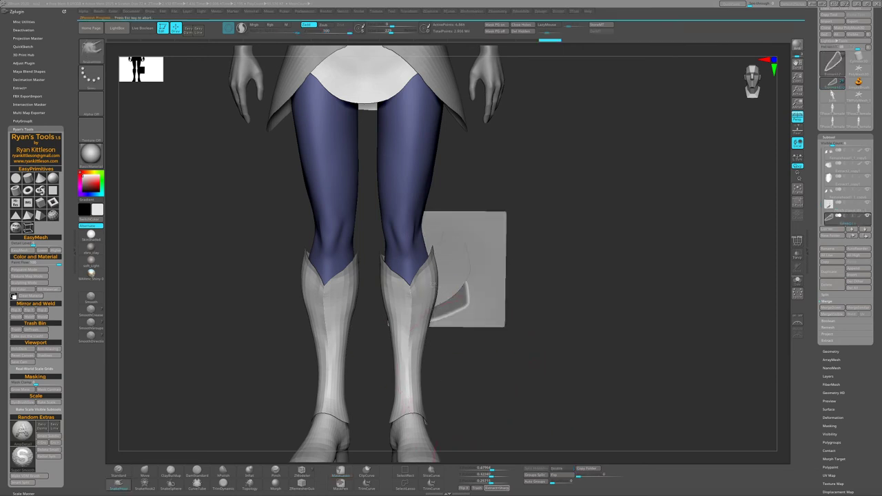
mouse_move(689, 221)
mouse_down()
mouse_move(741, 217)
mouse_move(463, 279)
mouse_up()
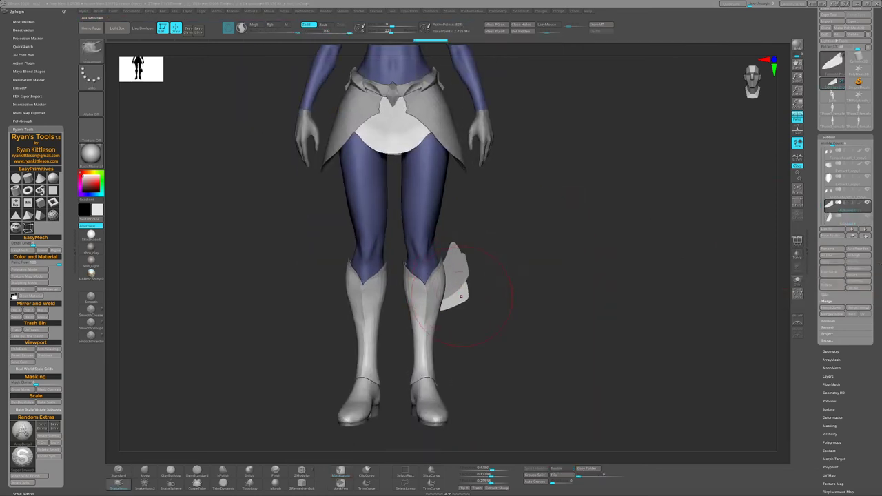
key(ctrl+m)
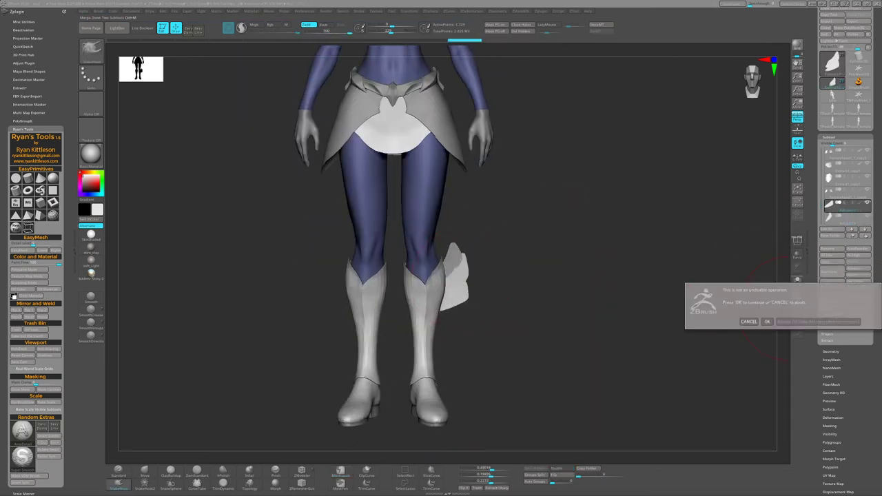
click(786, 323)
scroll(481, 271, up, 2)
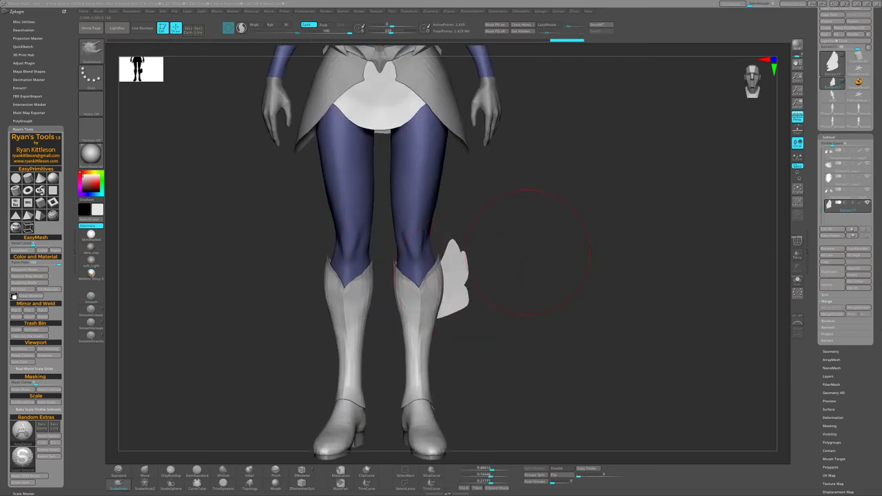
scroll(480, 271, up, 2)
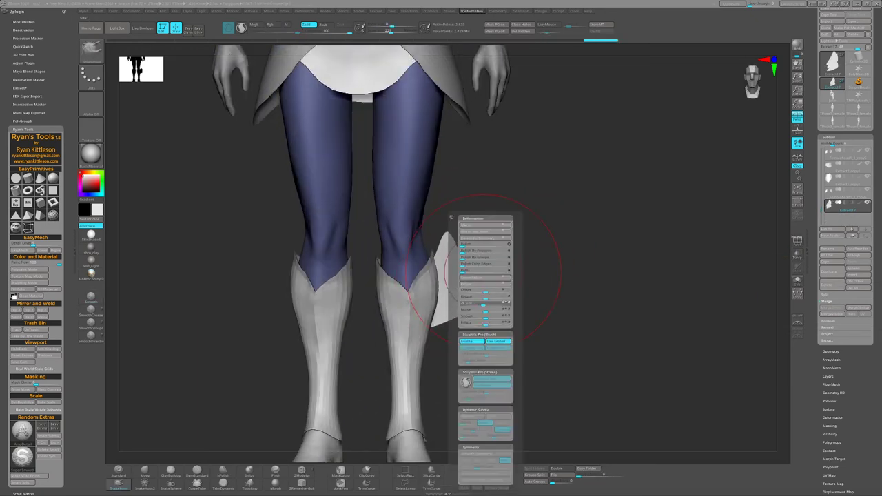
Duplicate the fin and offset the copies with the Gizmo into three stacked blades.
key(w)
key(f)
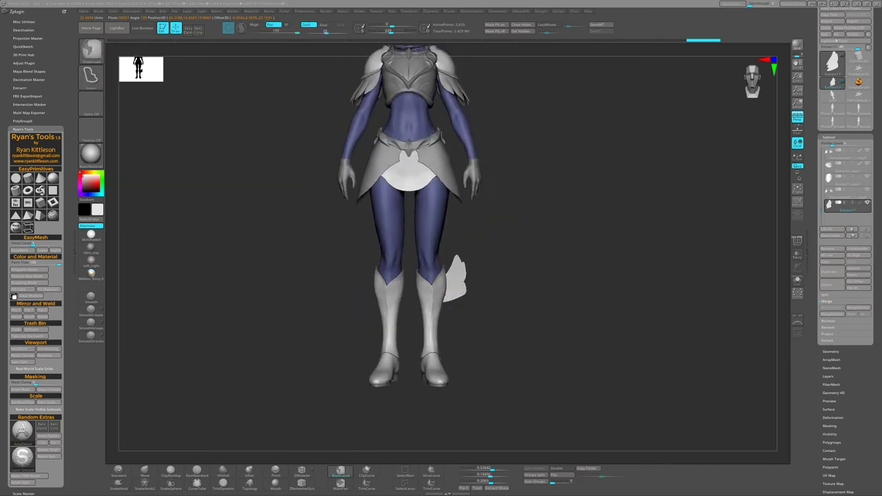
scroll(461, 285, up, 3)
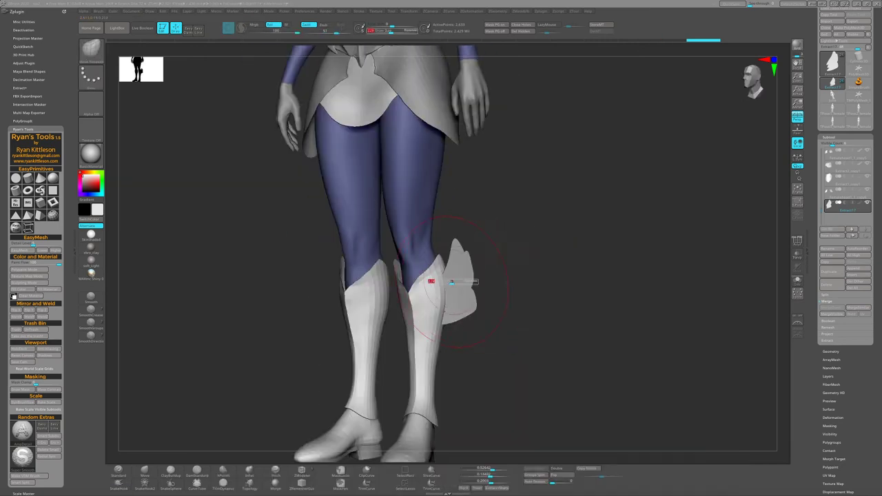
scroll(465, 292, up, 2)
scroll(465, 292, up, 2)
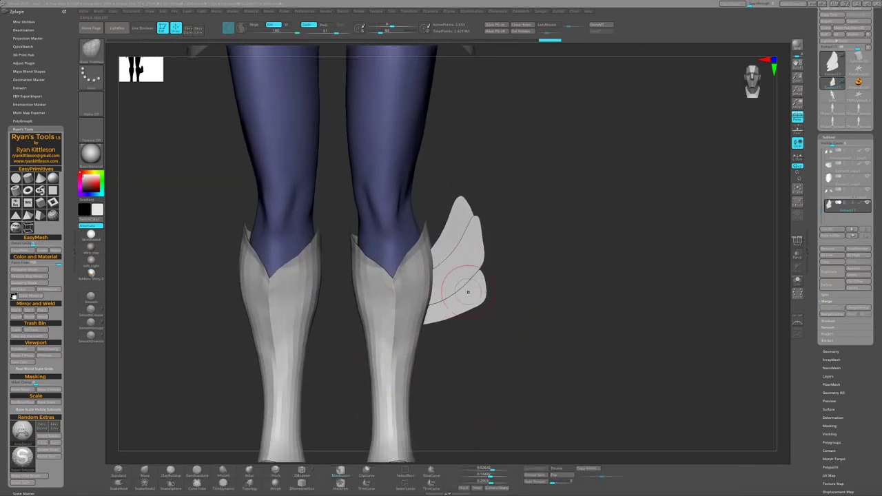
scroll(434, 214, down, 3)
key(w)
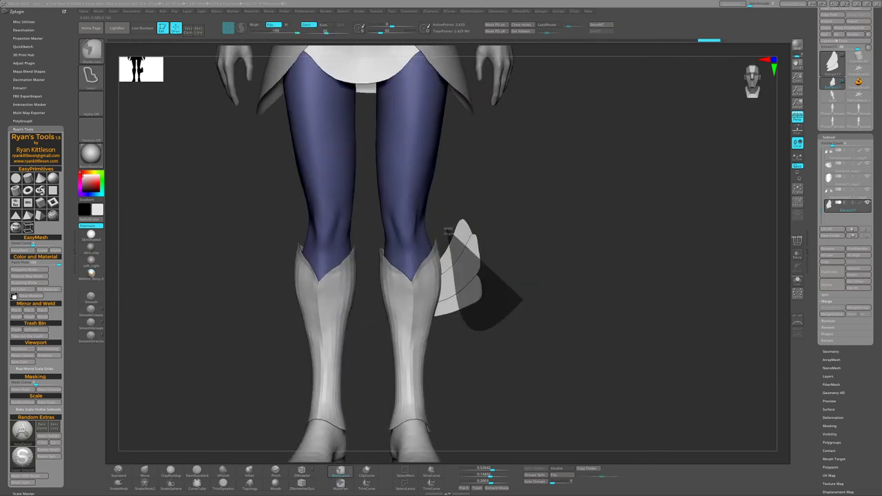
key(w)
mouse_move(476, 261)
mouse_down()
mouse_move(462, 255)
mouse_move(541, 279)
mouse_move(527, 262)
mouse_move(532, 289)
mouse_move(395, 449)
mouse_up()
key(q)
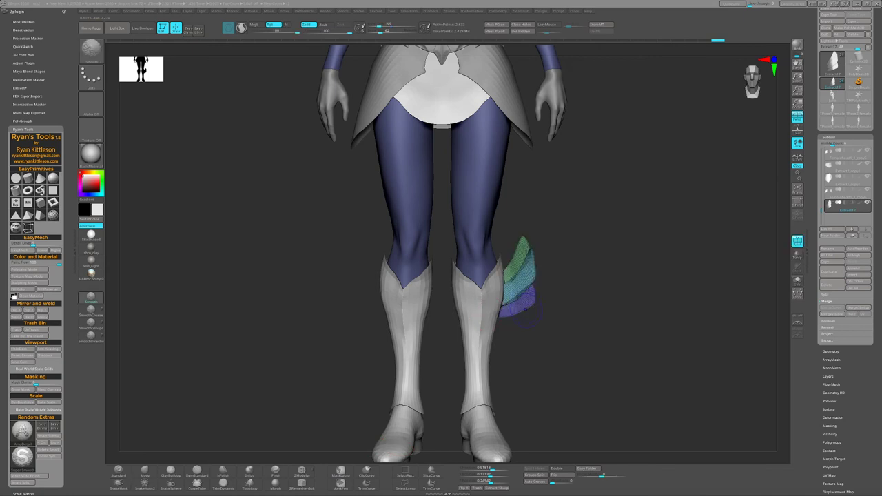
ZRemesh the blades into clean geometry and smooth them with the Smooth brush.
key(space)
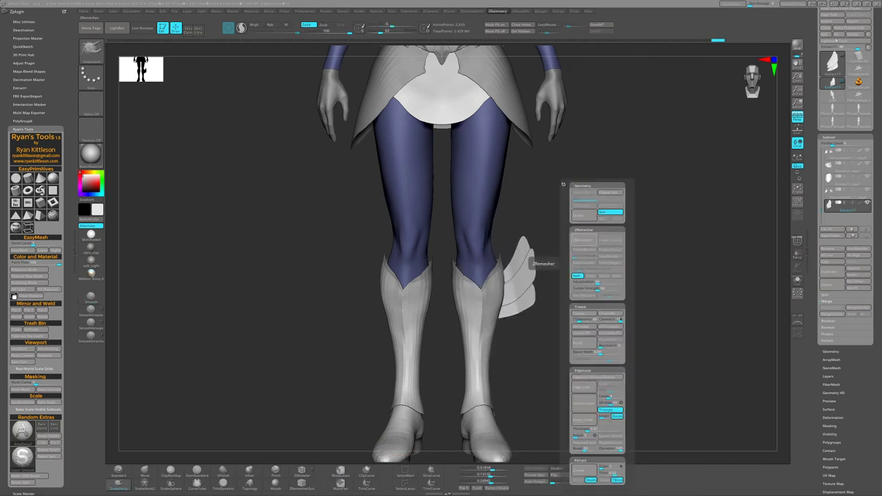
drag(655, 311, 620, 228)
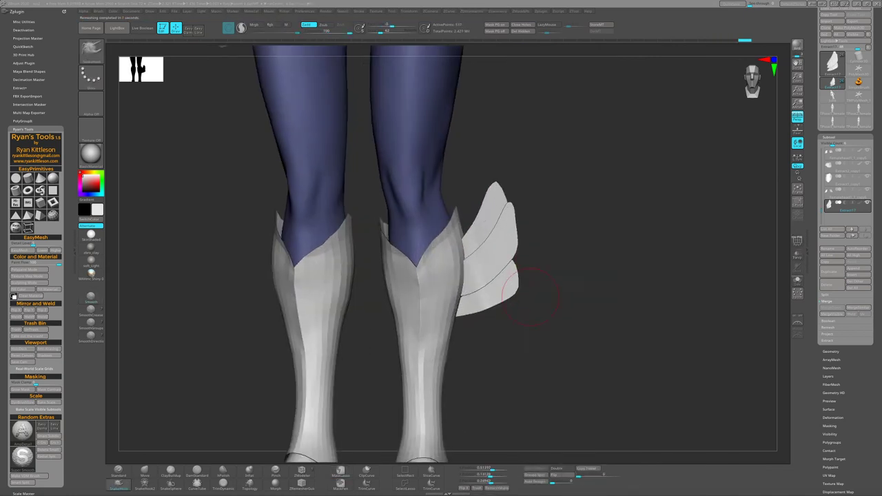
mouse_move(483, 228)
mouse_down()
mouse_move(468, 184)
mouse_move(467, 237)
mouse_up()
key(space)
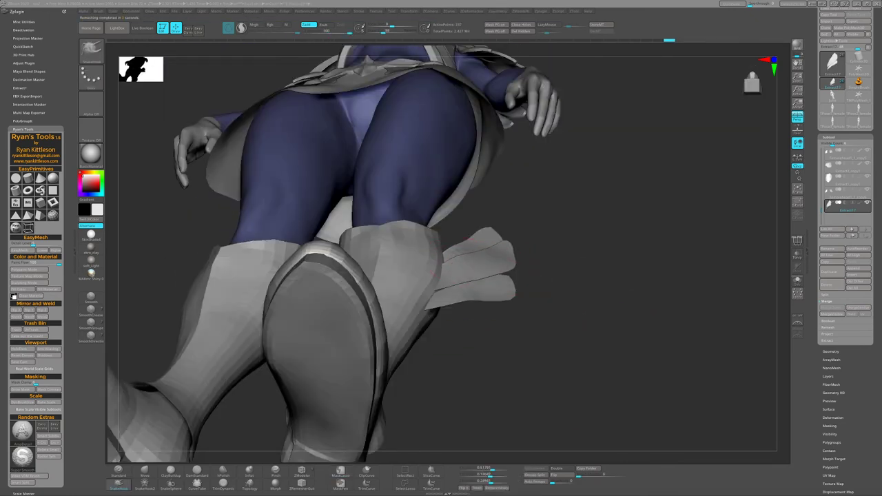
mouse_move(468, 271)
mouse_down()
mouse_move(476, 263)
mouse_move(522, 279)
mouse_move(491, 257)
mouse_move(612, 243)
mouse_move(478, 328)
mouse_move(502, 275)
mouse_move(489, 287)
mouse_move(496, 262)
mouse_move(493, 276)
mouse_up()
key(space)
key(space)
key(space)
mouse_move(482, 331)
mouse_down()
mouse_move(524, 324)
mouse_move(477, 330)
mouse_up()
key(shift)
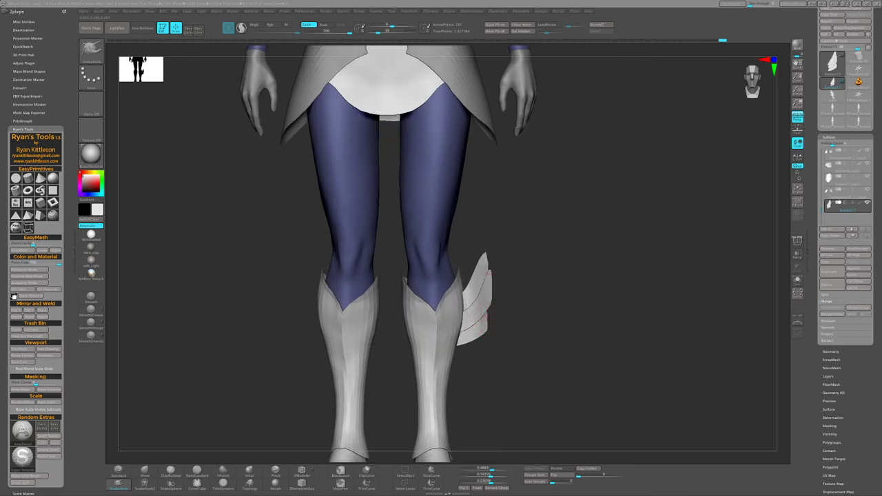
shift+drag(486, 275, 507, 300)
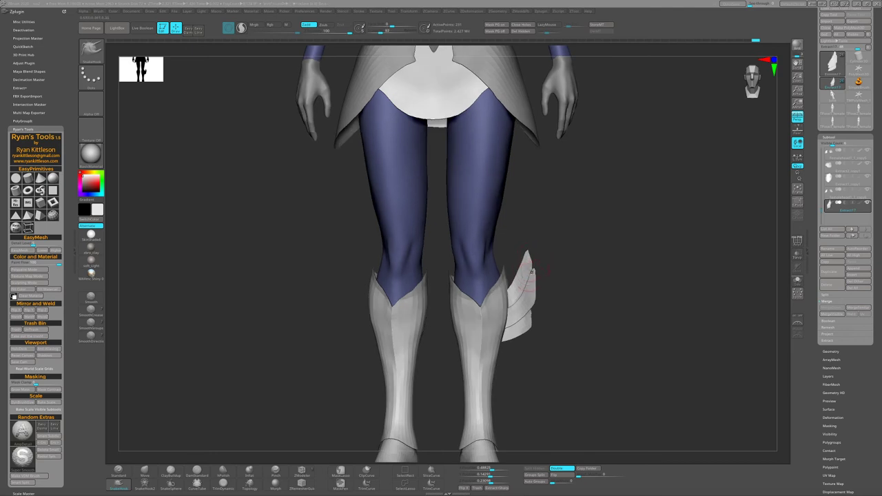
key(f)
mouse_move(525, 308)
mouse_down()
mouse_move(586, 310)
mouse_move(620, 206)
mouse_move(510, 288)
mouse_up()
key(w)
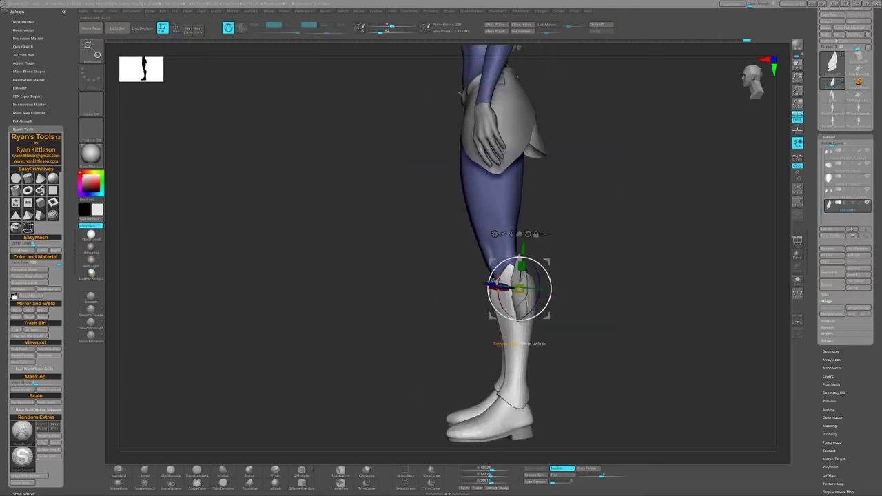
Mask the fin and rework the boot's angular side plate polygons with ZModeler.
key(q)
mouse_move(586, 276)
mouse_down()
mouse_move(518, 279)
mouse_move(520, 298)
mouse_move(496, 303)
mouse_up()
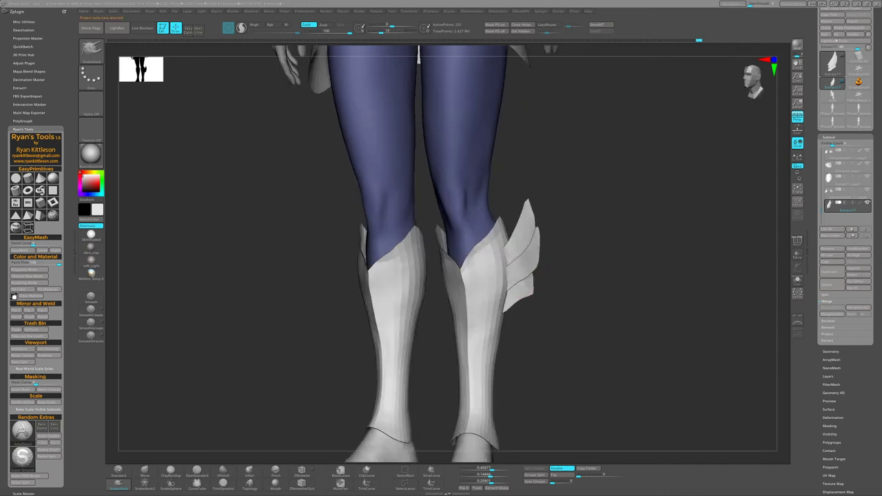
drag(502, 225, 500, 224)
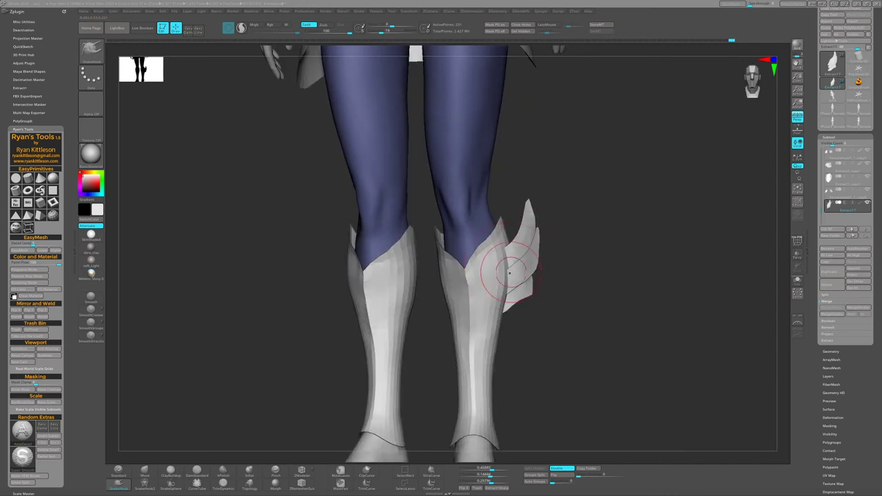
mouse_move(528, 289)
mouse_down()
mouse_move(579, 289)
mouse_move(533, 319)
mouse_move(578, 300)
mouse_move(545, 217)
mouse_move(578, 275)
mouse_move(543, 222)
mouse_move(549, 230)
mouse_move(538, 263)
mouse_up()
key(d)
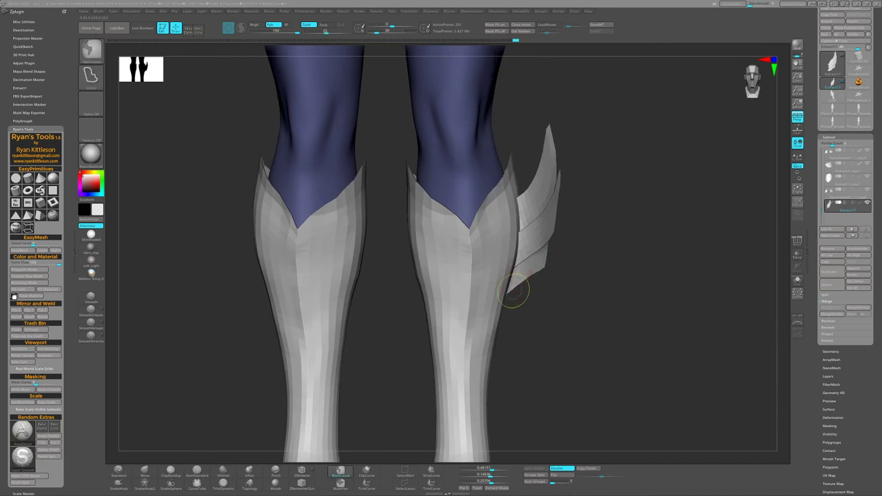
mouse_move(513, 292)
mouse_down()
mouse_move(518, 279)
mouse_move(541, 290)
mouse_move(495, 295)
mouse_move(495, 283)
mouse_move(498, 289)
mouse_up()
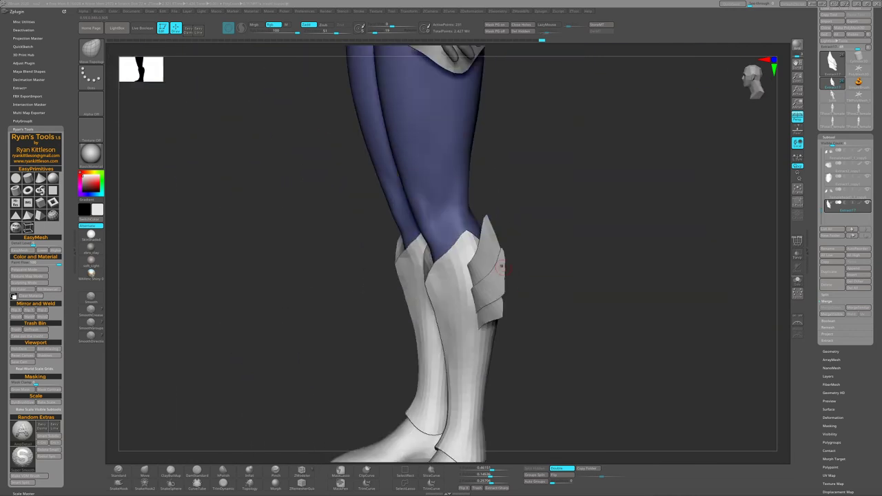
click(301, 472)
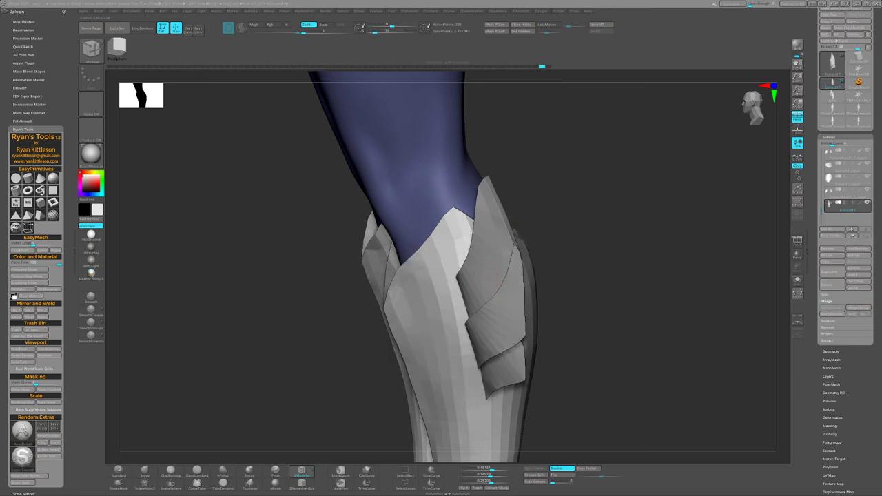
mouse_move(511, 283)
mouse_down()
mouse_move(538, 297)
mouse_move(452, 266)
mouse_move(413, 297)
mouse_move(441, 282)
mouse_move(488, 295)
mouse_move(536, 268)
mouse_move(471, 304)
mouse_move(524, 311)
mouse_move(453, 292)
mouse_move(453, 249)
mouse_move(467, 285)
mouse_move(451, 255)
mouse_move(501, 262)
mouse_up()
Frame a front view, solo the body mesh and MaskLasso a diagonal strip across the waist.
key(f)
right_click(501, 262)
scroll(501, 262, down, 3)
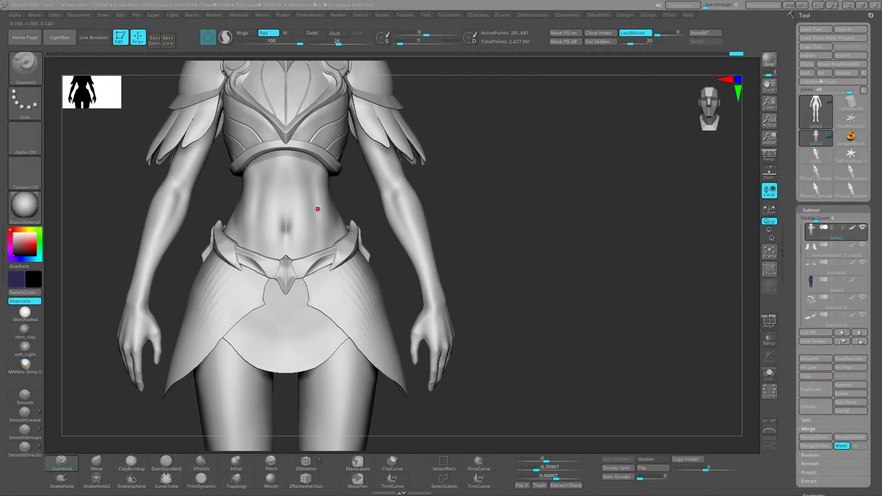
ctrl+right_drag(317, 209, 212, 180)
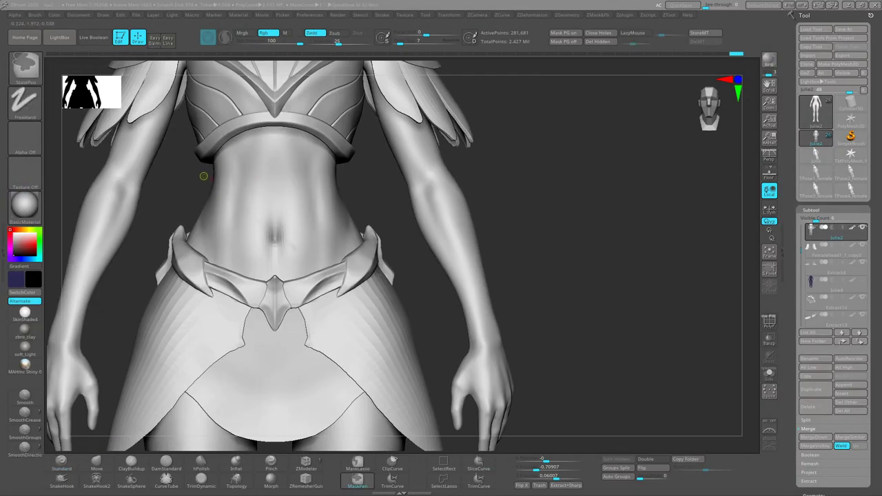
click(769, 373)
alt+right_drag(216, 170, 227, 173)
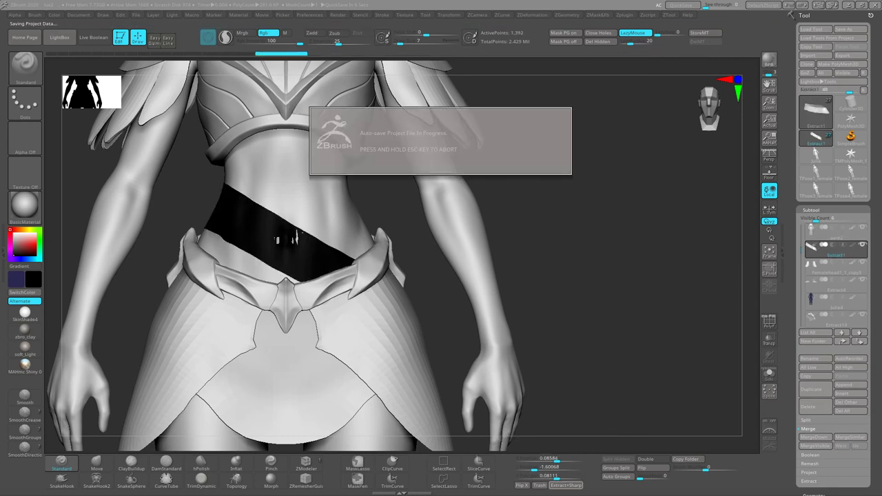
MaskLasso a second diagonal waist strip and Extract it as the Extract2 strap.
right_drag(295, 232, 372, 135)
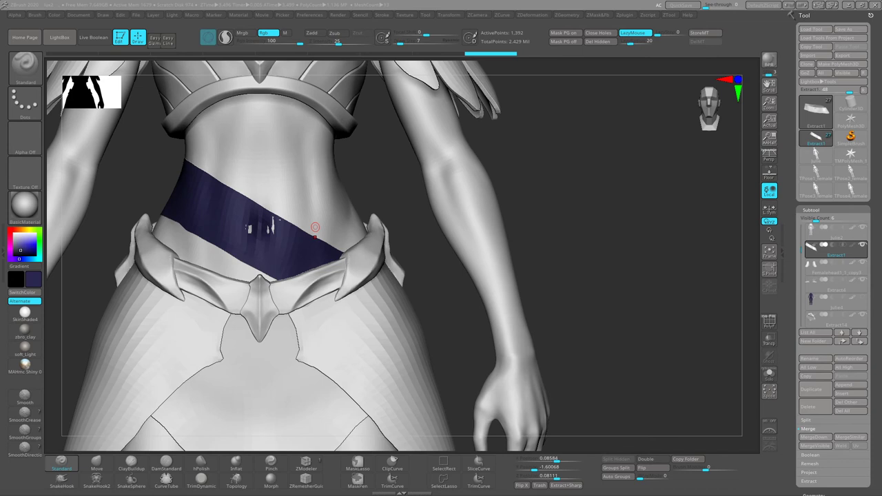
right_drag(315, 226, 343, 209)
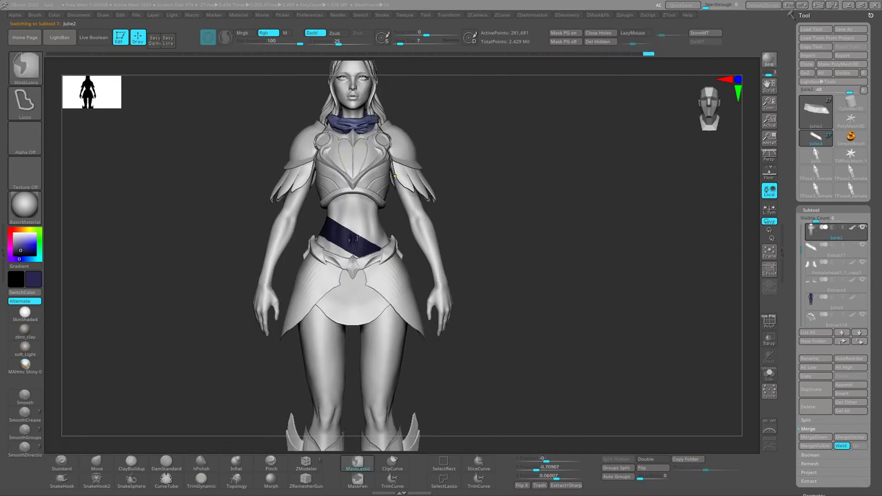
ctrl+right_drag(383, 202, 245, 199)
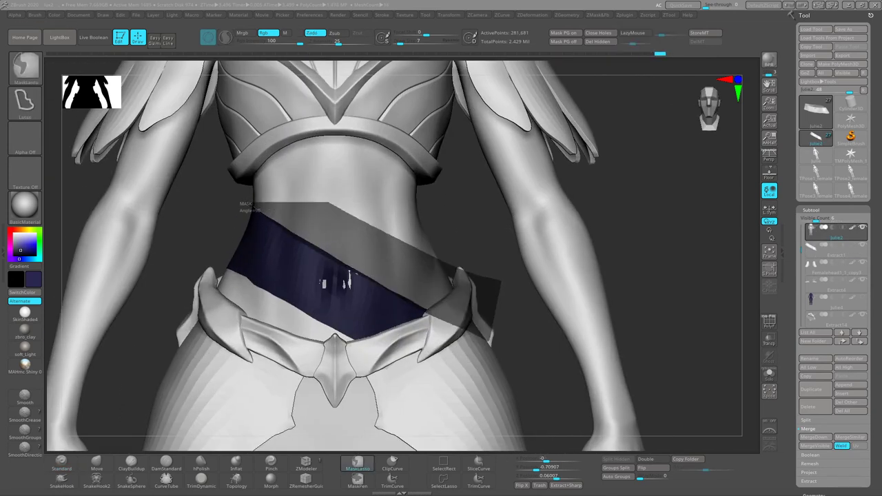
click(566, 485)
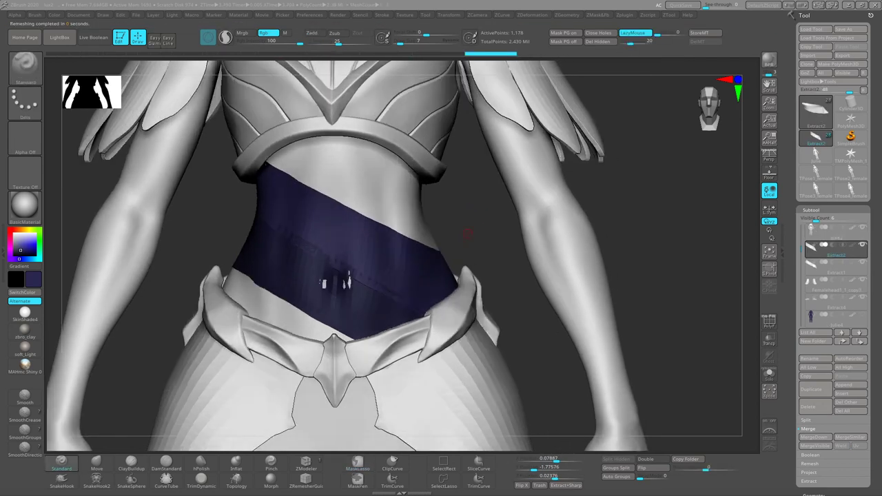
alt+click(324, 226)
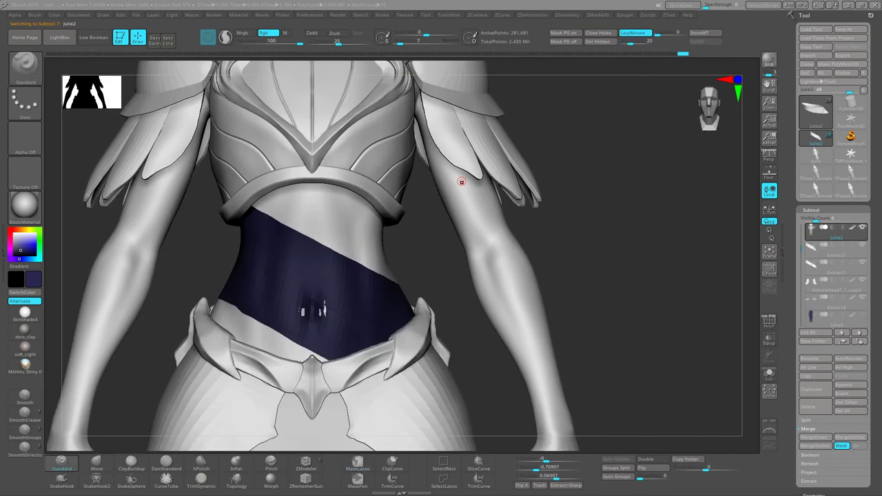
alt+click(417, 264)
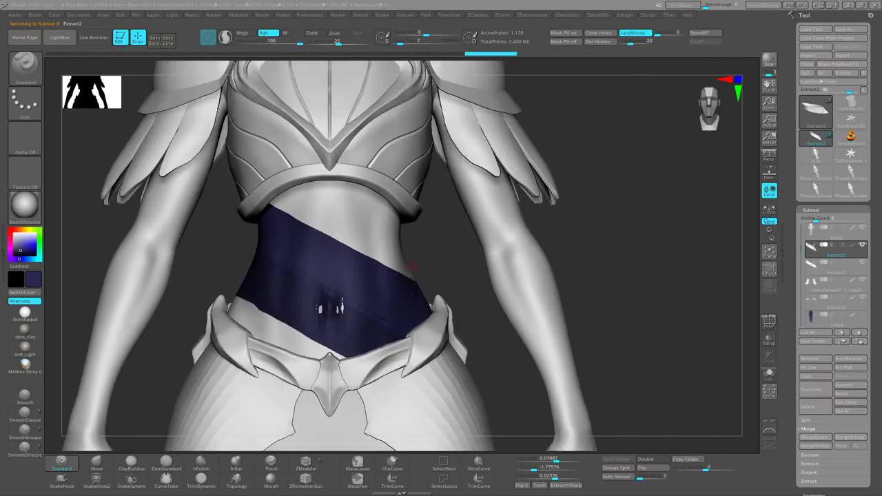
Select the first strap, Extract1, and bring up the Deformation options beside the model.
drag(417, 254, 391, 226)
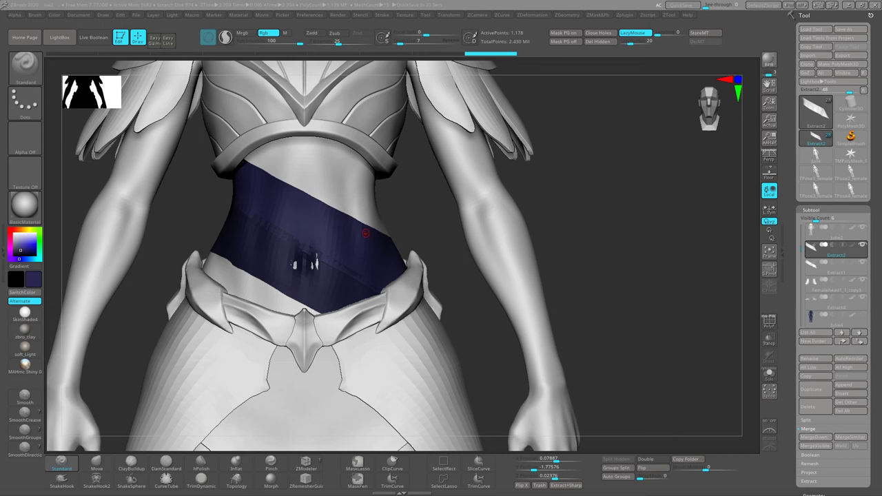
mouse_move(365, 234)
right_down()
mouse_move(336, 236)
mouse_move(414, 211)
right_up()
alt+click(414, 210)
click(597, 15)
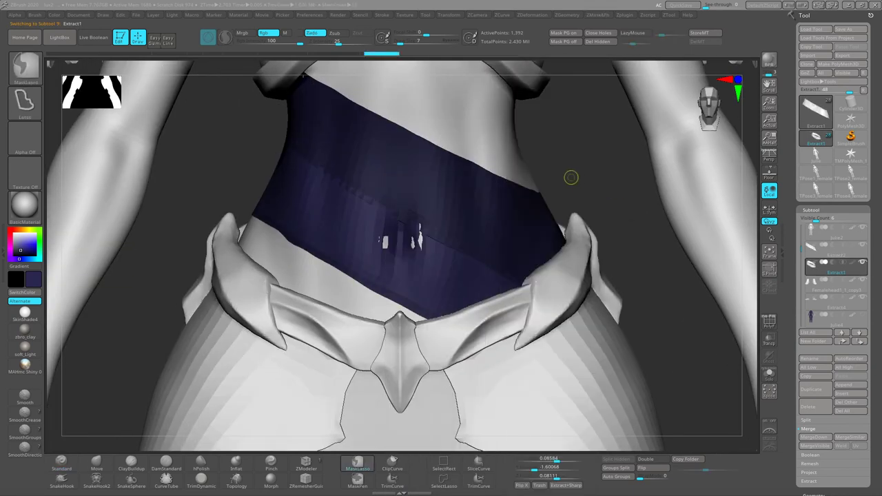
click(567, 15)
click(532, 14)
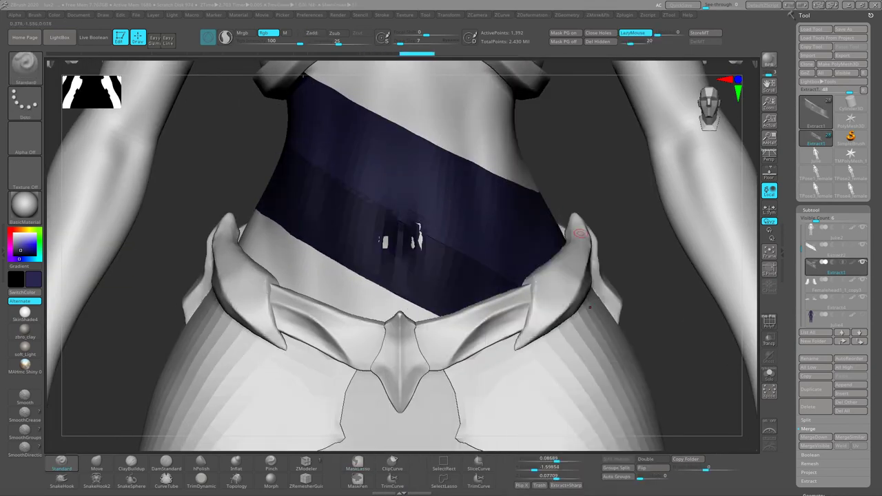
click(533, 14)
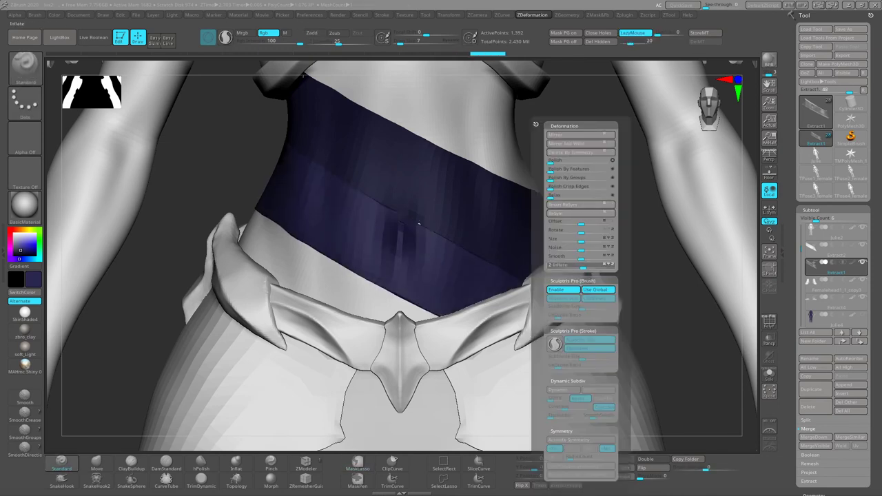
Inspect the waistband closely and toggle undo/redo to compare the crossed-strap change.
mouse_move(544, 227)
right_down()
mouse_move(552, 216)
mouse_move(443, 250)
mouse_move(414, 234)
mouse_move(447, 232)
mouse_move(452, 250)
right_up()
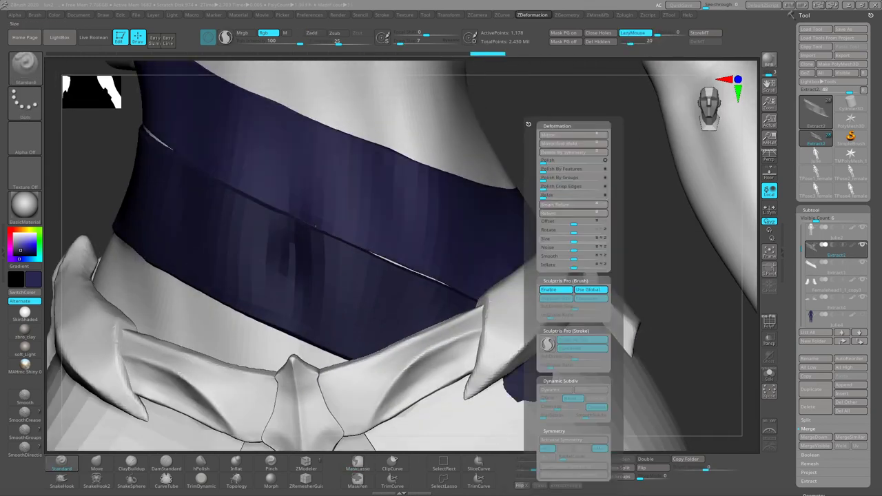
mouse_move(441, 248)
right_down()
mouse_move(404, 230)
mouse_move(163, 288)
right_up()
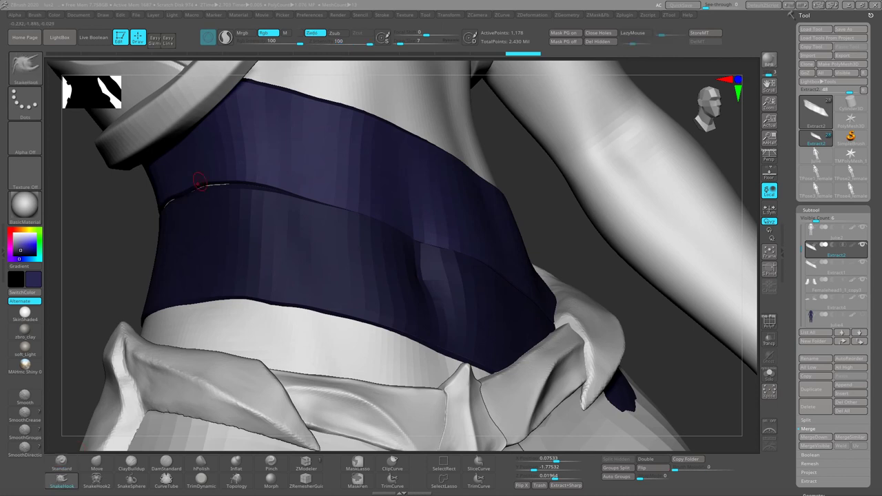
right_drag(199, 181, 351, 185)
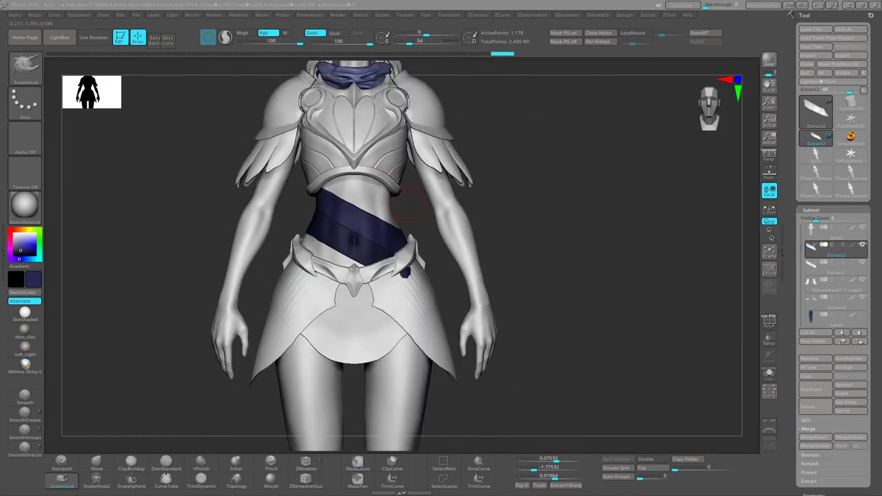
right_drag(301, 210, 357, 185)
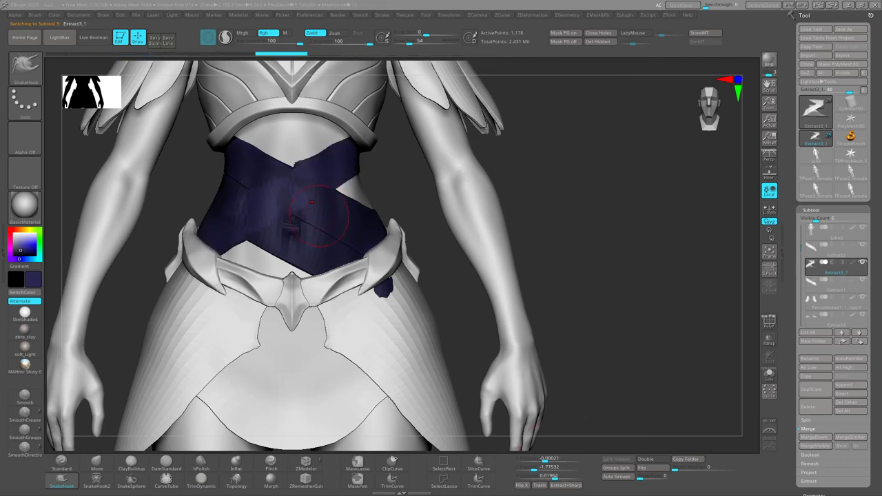
mouse_move(312, 202)
right_down()
mouse_move(354, 207)
mouse_move(374, 197)
mouse_move(331, 211)
right_up()
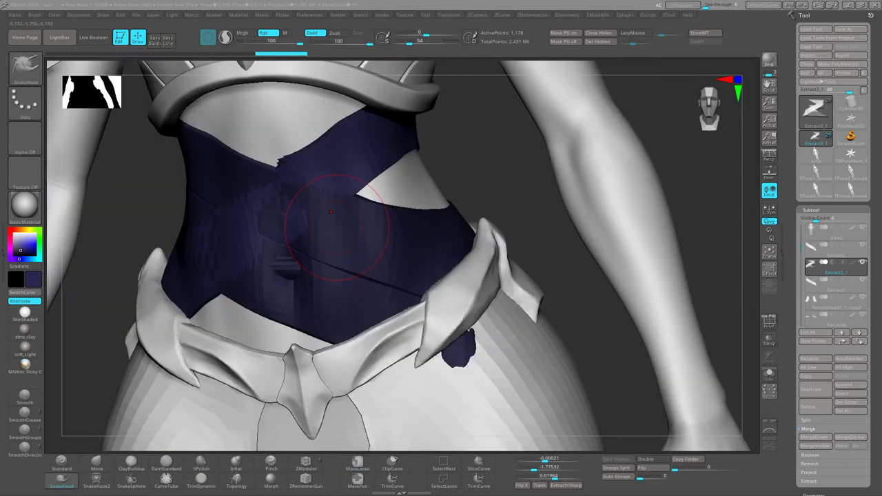
key(ctrl)
key(ctrl+z)
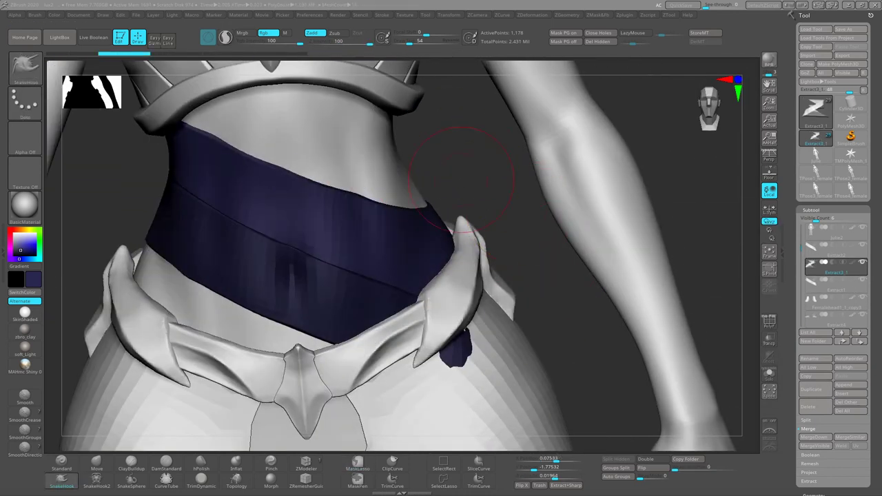
key(ctrl+shift+z)
Orbit to a frontal view to check the X-crossed straps over the midriff.
right_drag(680, 420, 315, 215)
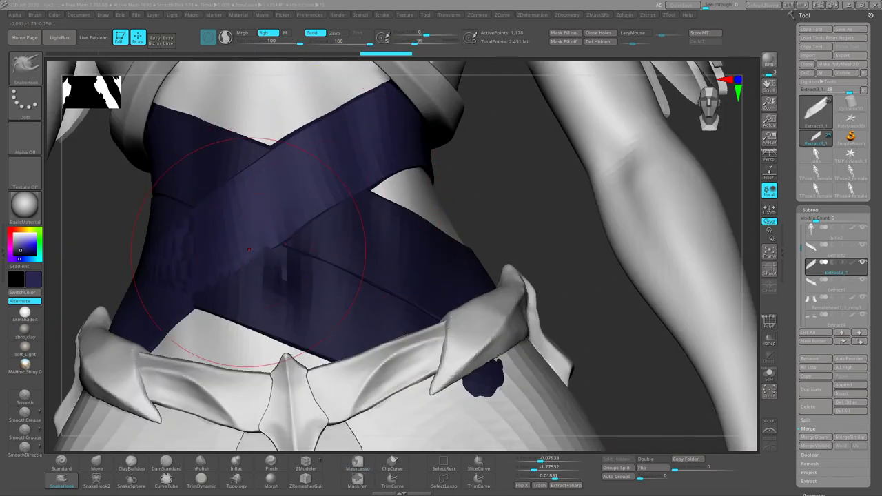
mouse_move(249, 250)
right_down()
mouse_move(331, 231)
mouse_move(345, 262)
mouse_move(357, 225)
right_up()
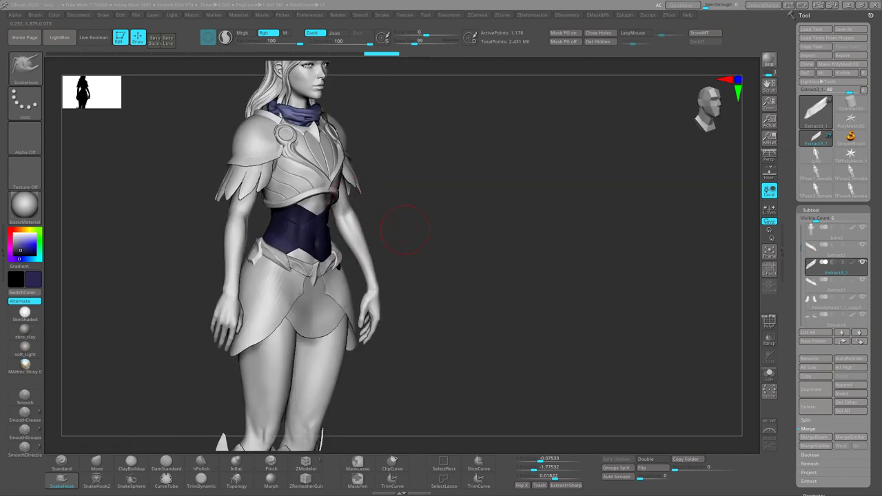
mouse_move(406, 229)
alt+mouse_down()
mouse_move(331, 206)
mouse_move(275, 271)
alt+mouse_up()
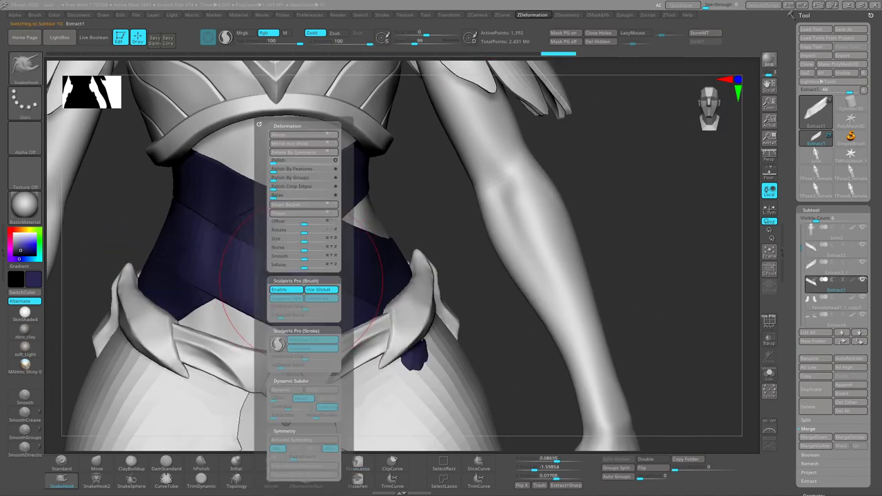
mouse_move(300, 286)
ctrl+right_down()
mouse_move(310, 213)
mouse_move(370, 233)
ctrl+right_up()
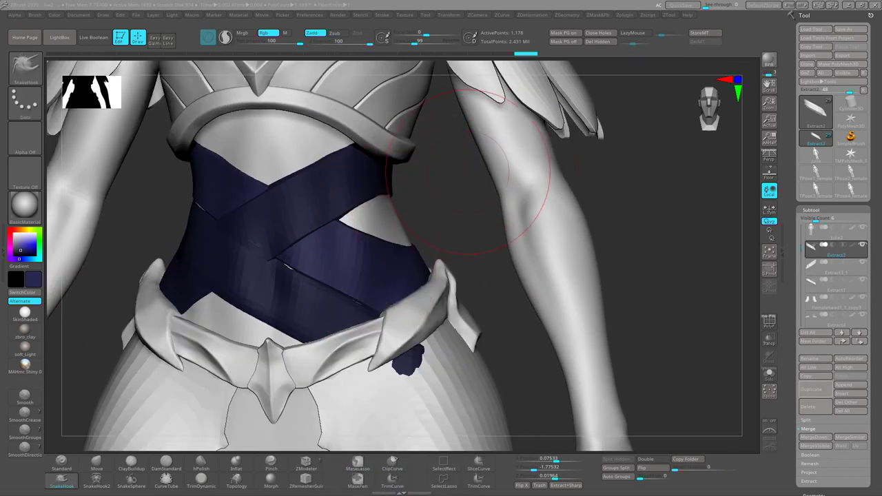
right_drag(421, 189, 378, 245)
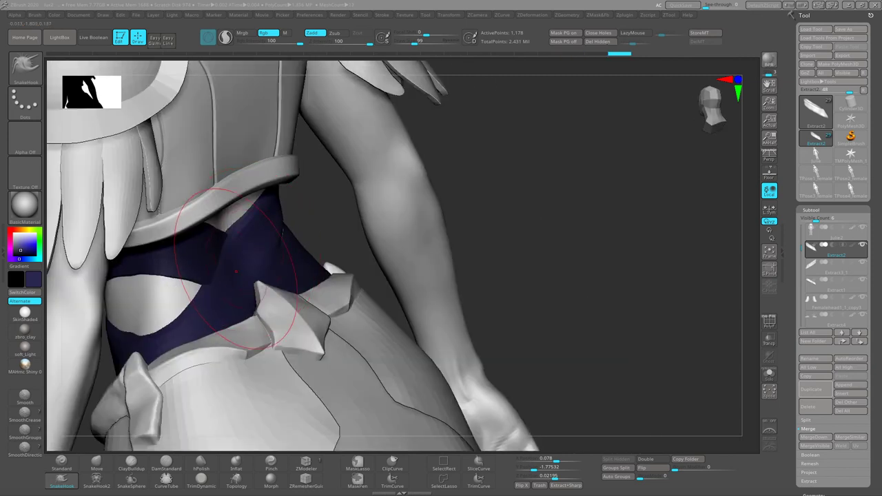
right_drag(236, 273, 354, 167)
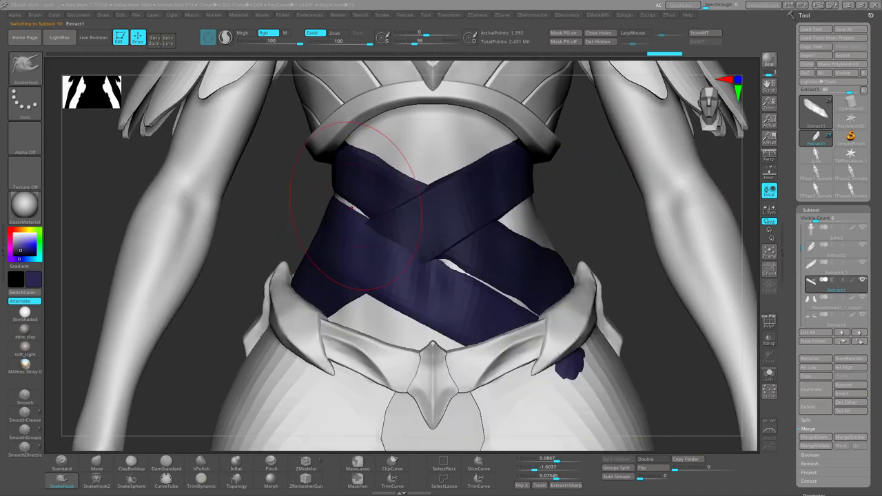
Inspect the Extract3_1 and Extract2 wrap straps up close from several angles.
alt+click(386, 200)
alt+right_drag(386, 200, 386, 159)
ctrl+right_drag(411, 234, 413, 200)
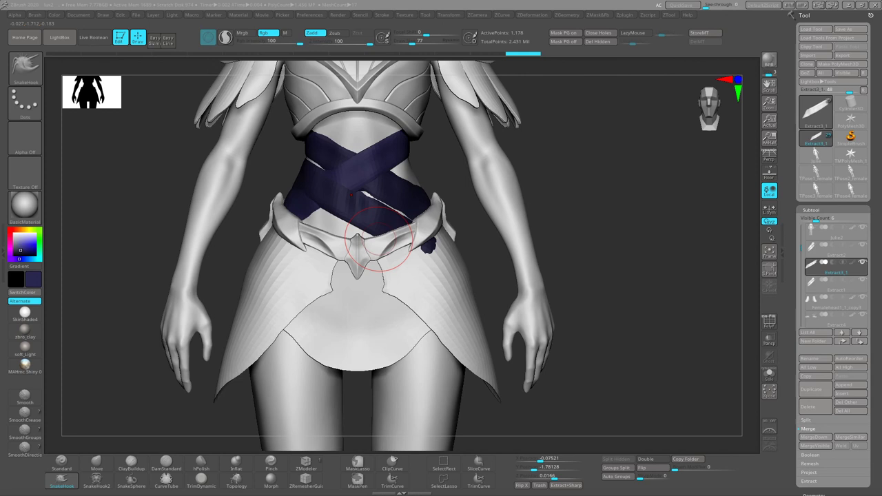
ctrl+right_drag(379, 239, 473, 203)
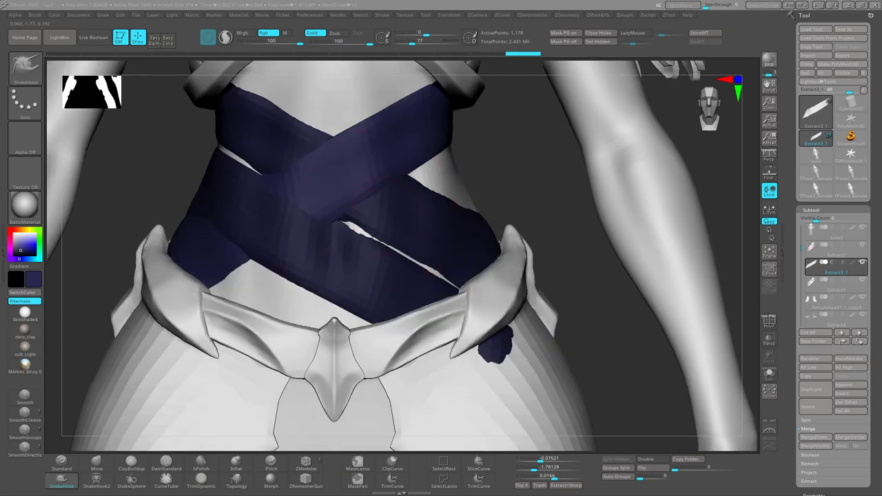
alt+click(473, 203)
mouse_move(455, 266)
right_down()
mouse_move(404, 197)
mouse_move(463, 177)
mouse_move(411, 191)
mouse_move(482, 216)
mouse_move(441, 248)
mouse_move(358, 207)
mouse_move(291, 205)
mouse_move(404, 227)
mouse_move(352, 220)
mouse_move(324, 248)
mouse_move(239, 295)
right_up()
alt+click(352, 220)
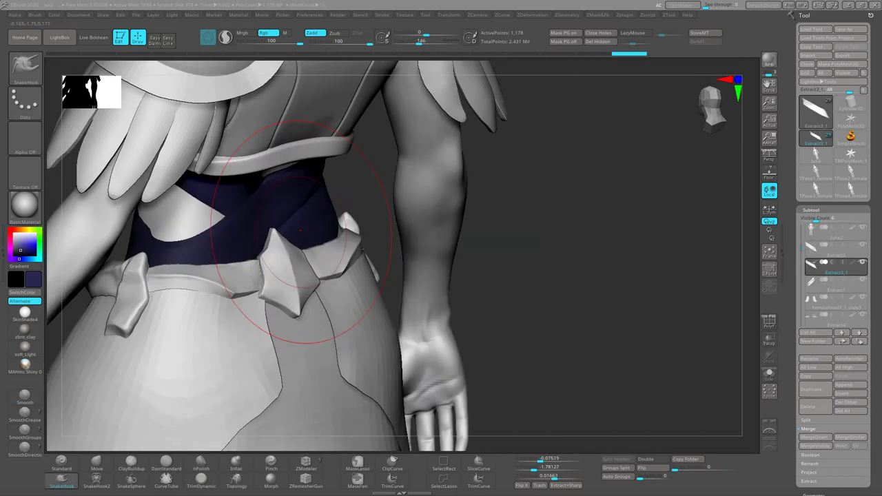
mouse_move(300, 231)
right_down()
mouse_move(413, 324)
mouse_move(468, 296)
mouse_move(393, 227)
mouse_move(414, 172)
mouse_move(329, 246)
mouse_move(375, 222)
right_up()
alt+click(324, 234)
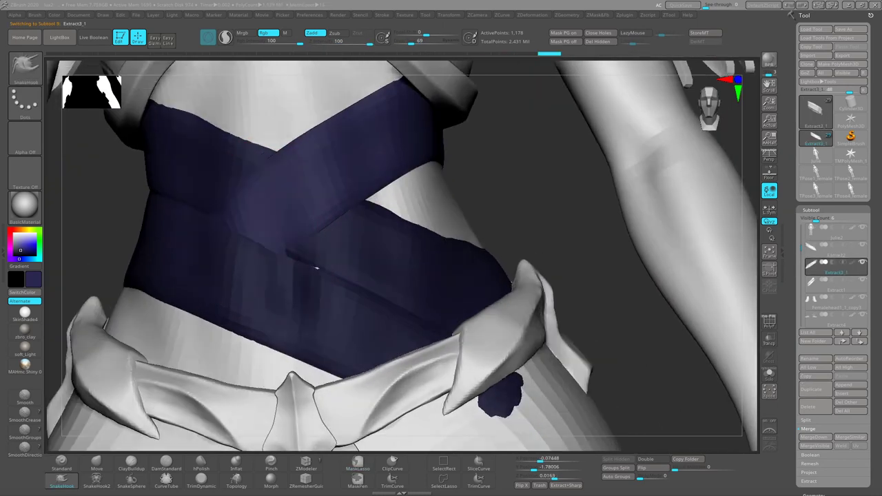
alt+click(376, 222)
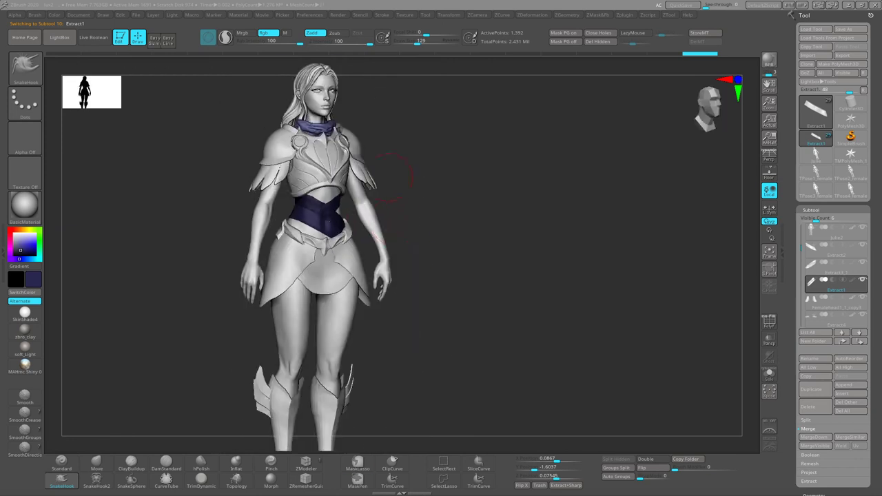
mouse_move(321, 238)
ctrl+right_down()
mouse_move(301, 221)
mouse_move(296, 241)
mouse_move(214, 241)
ctrl+right_up()
right_drag(179, 189, 197, 177)
With Extract2 active and the full body in view, swap the colour swatches so the wrap turns dark grey.
alt+click(279, 141)
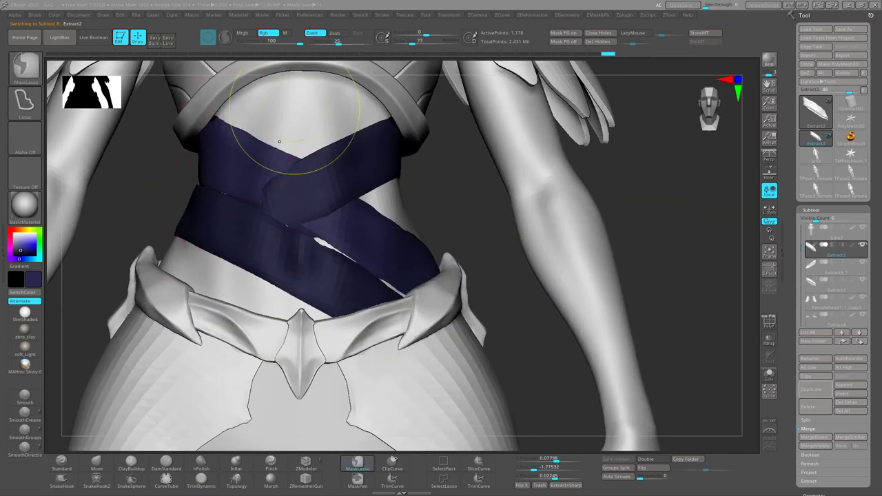
right_drag(259, 142, 279, 203)
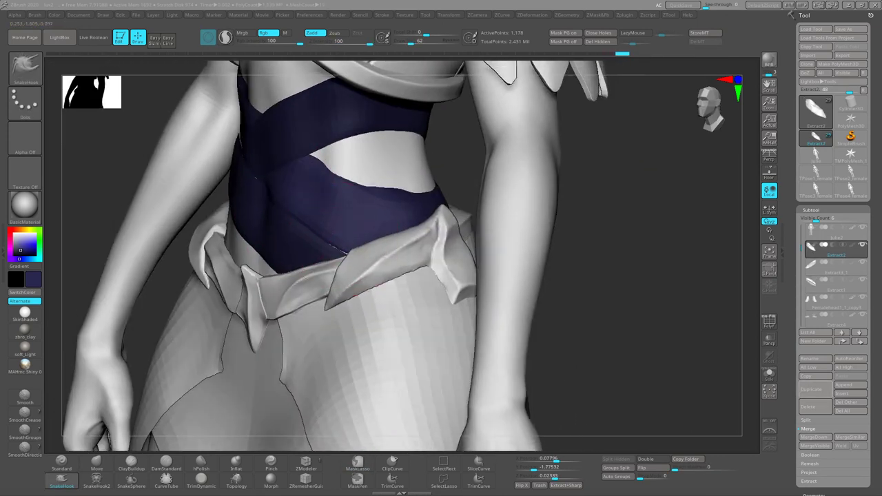
mouse_move(355, 296)
right_down()
mouse_move(324, 276)
mouse_move(360, 234)
right_up()
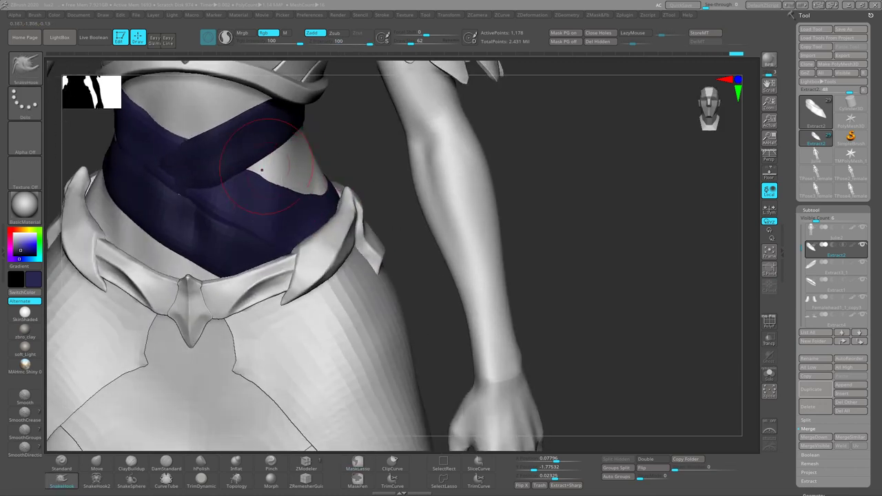
right_drag(262, 170, 358, 220)
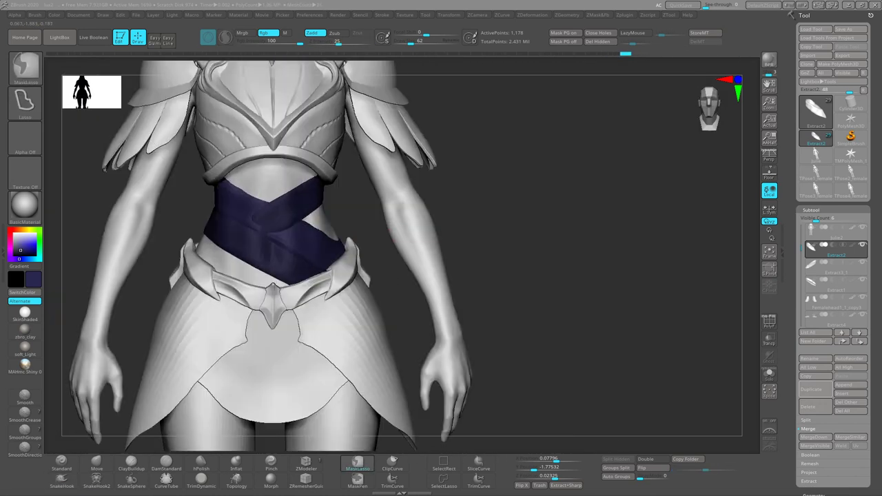
mouse_move(300, 227)
ctrl+right_down()
mouse_move(256, 157)
mouse_move(314, 159)
mouse_move(231, 183)
ctrl+right_up()
alt+click(257, 241)
alt+click(314, 158)
alt+click(226, 116)
ctrl+right_drag(256, 137, 412, 277)
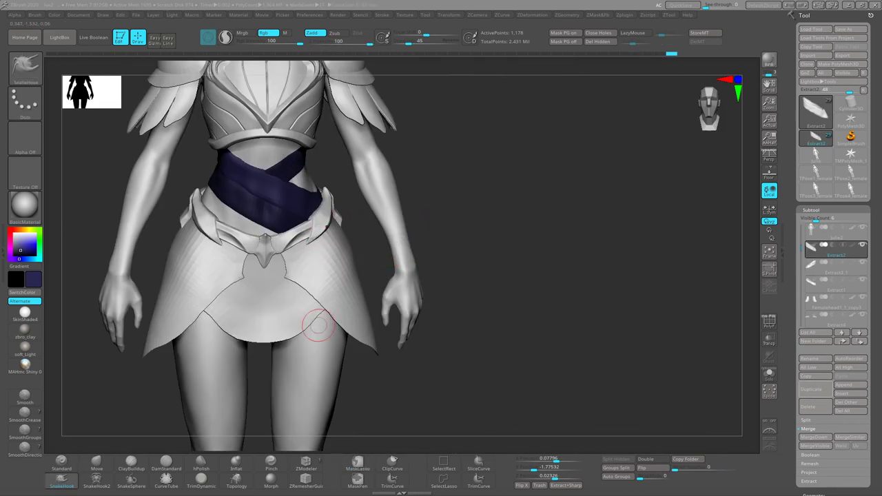
key(v)
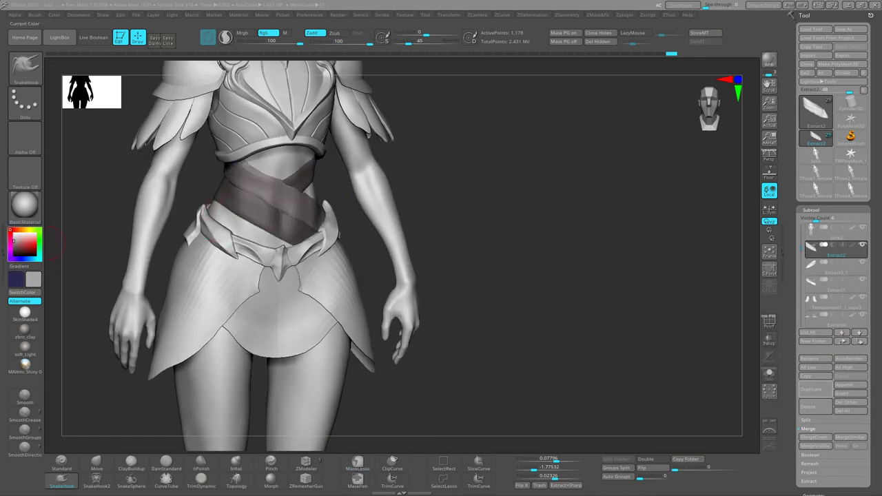
Cycle through the Extract2, Extract2_1, Extract3_1 and Extract1 straps while orbiting the waist.
mouse_move(330, 223)
ctrl+right_down()
mouse_move(330, 200)
mouse_move(365, 197)
mouse_move(346, 189)
ctrl+right_up()
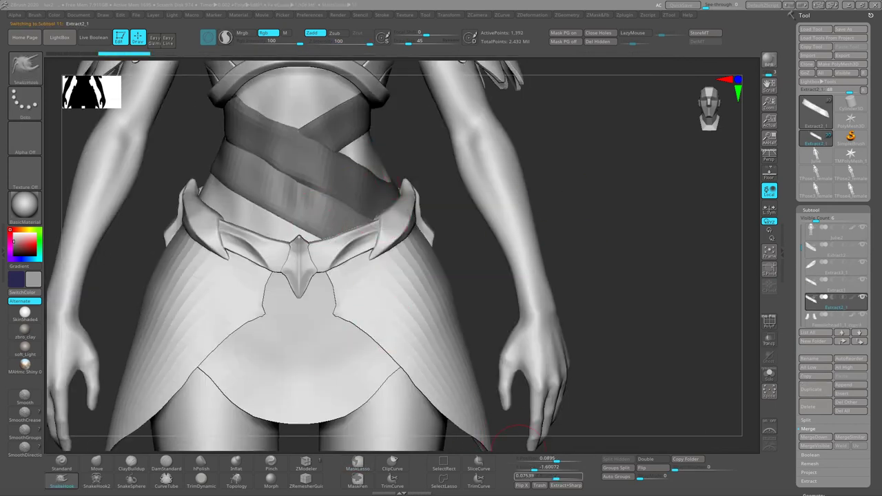
right_drag(367, 167, 387, 172)
alt+click(331, 165)
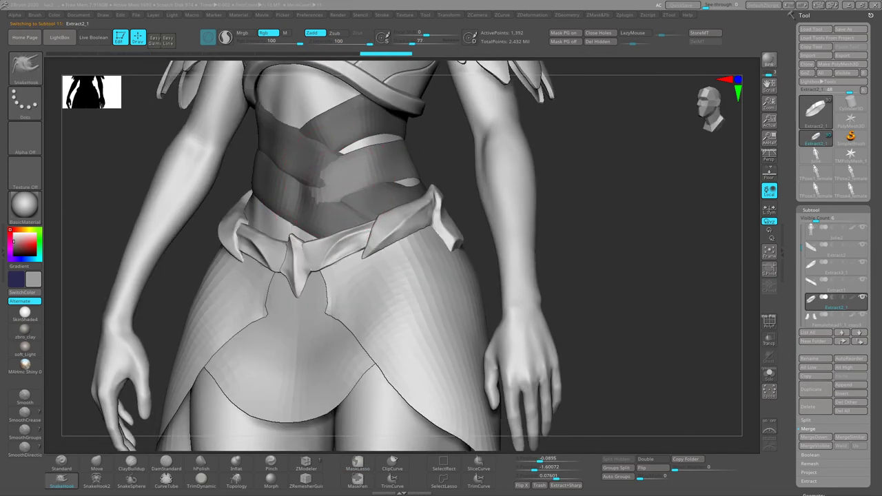
mouse_move(464, 60)
right_down()
mouse_move(414, 159)
mouse_move(463, 61)
mouse_move(370, 161)
right_up()
alt+click(411, 157)
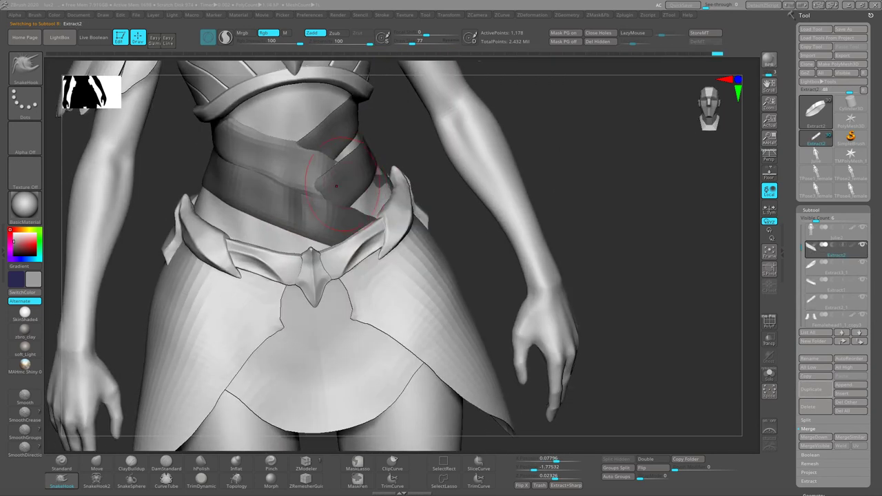
alt+click(369, 169)
right_drag(365, 187, 386, 179)
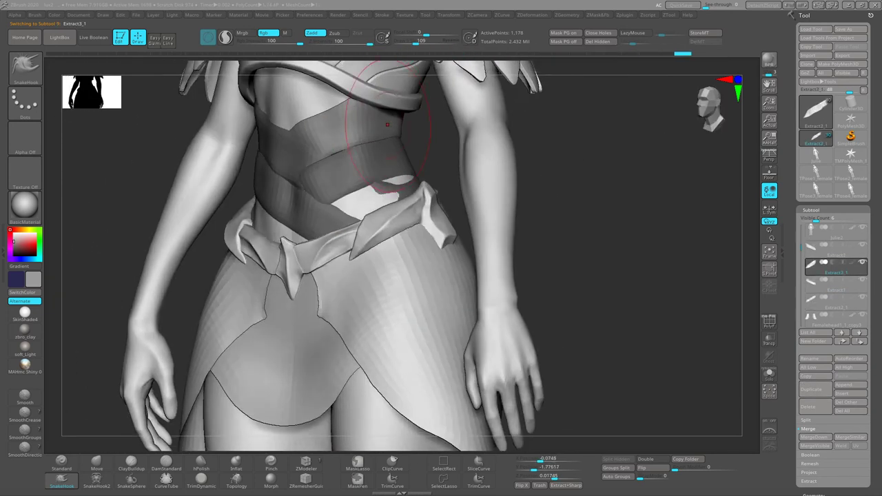
right_drag(314, 173, 337, 163)
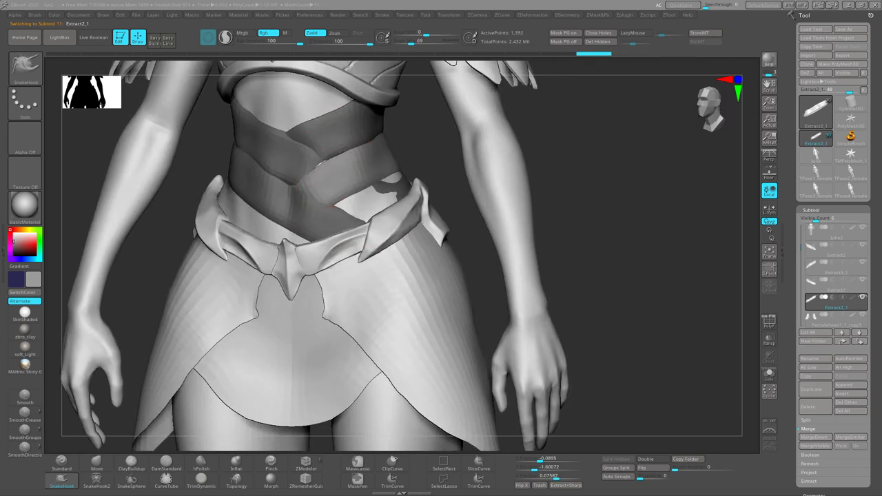
alt+click(335, 205)
mouse_move(335, 206)
right_down()
mouse_move(315, 138)
mouse_move(251, 168)
mouse_move(293, 165)
mouse_move(300, 183)
mouse_move(290, 207)
mouse_move(313, 234)
right_up()
alt+click(312, 215)
alt+click(295, 197)
mouse_move(295, 196)
right_down()
mouse_move(419, 236)
mouse_move(433, 217)
mouse_move(414, 247)
mouse_move(355, 226)
mouse_move(395, 170)
mouse_move(387, 147)
mouse_move(361, 197)
mouse_move(326, 207)
mouse_move(422, 143)
mouse_move(407, 193)
mouse_move(420, 152)
mouse_move(407, 186)
mouse_move(343, 173)
right_up()
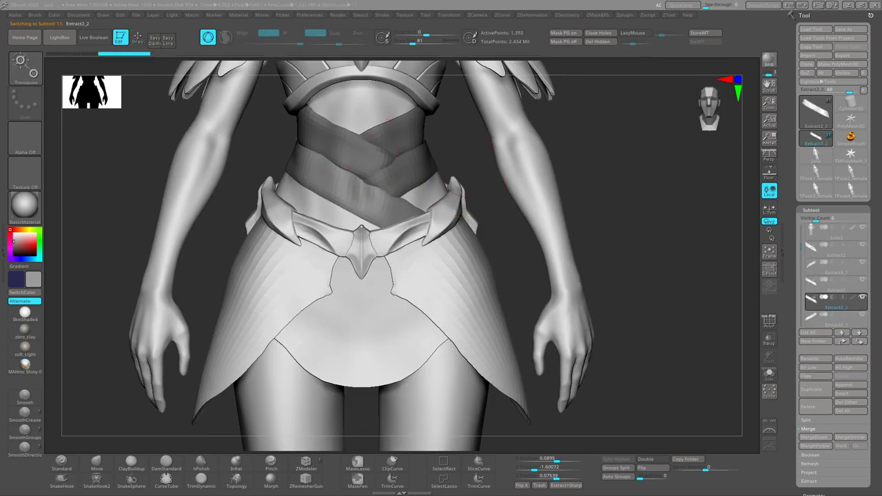
mouse_move(343, 173)
ctrl+right_down()
mouse_move(386, 104)
mouse_move(386, 241)
mouse_move(364, 198)
mouse_move(317, 229)
ctrl+right_up()
On Julie2, mask a diagonal band over the waist and extract it as the Extract3 strap.
key(q)
alt+click(187, 165)
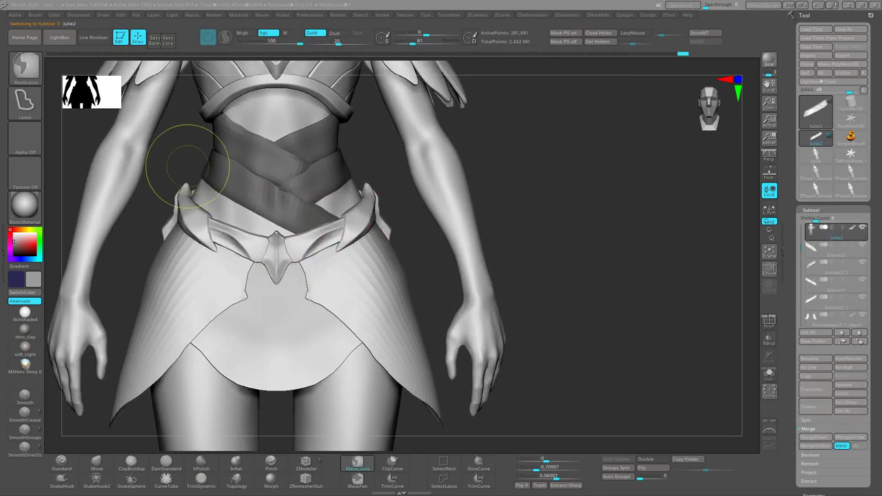
mouse_move(165, 200)
mouse_down()
mouse_move(354, 247)
mouse_move(295, 276)
mouse_move(303, 207)
mouse_move(422, 422)
mouse_up()
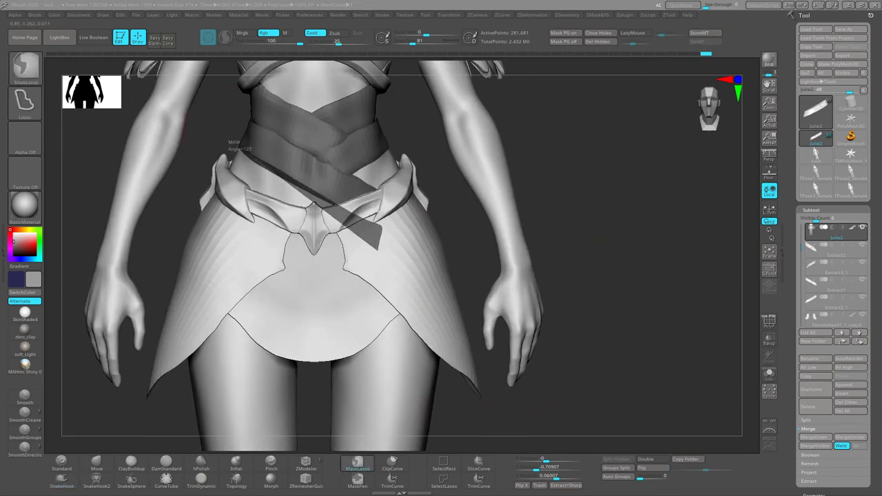
drag(228, 145, 506, 408)
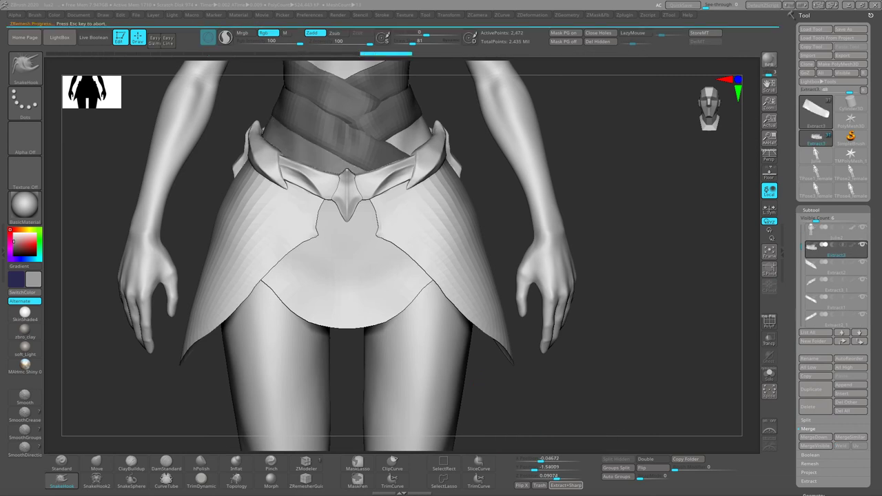
alt+drag(455, 133, 402, 185)
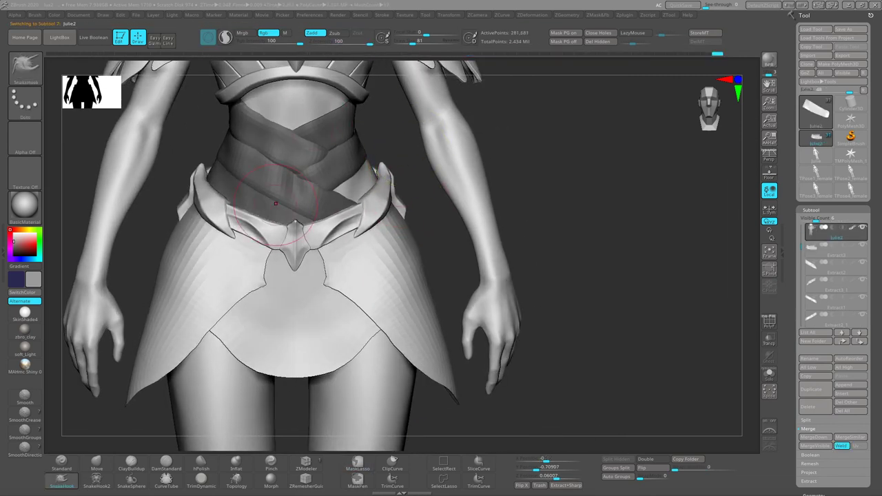
alt+click(319, 266)
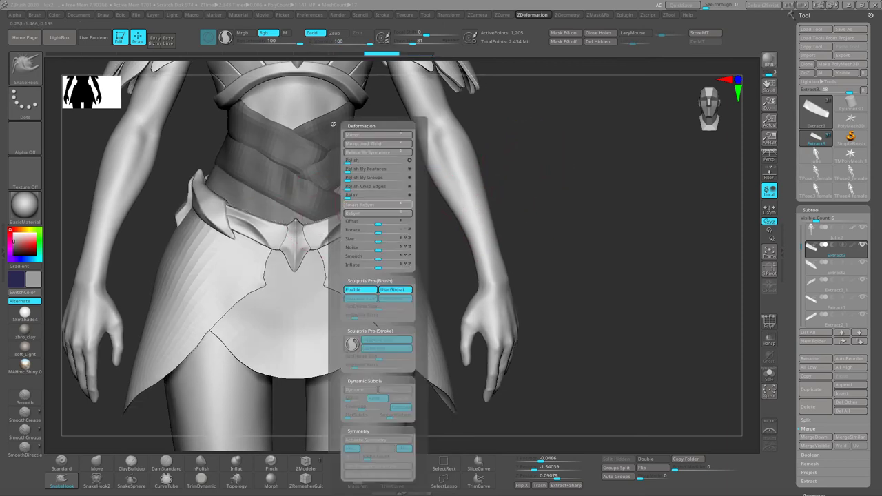
Check the new strap against the belt and Extract1 from front, hip and back.
key(shift+m)
key(shift+d)
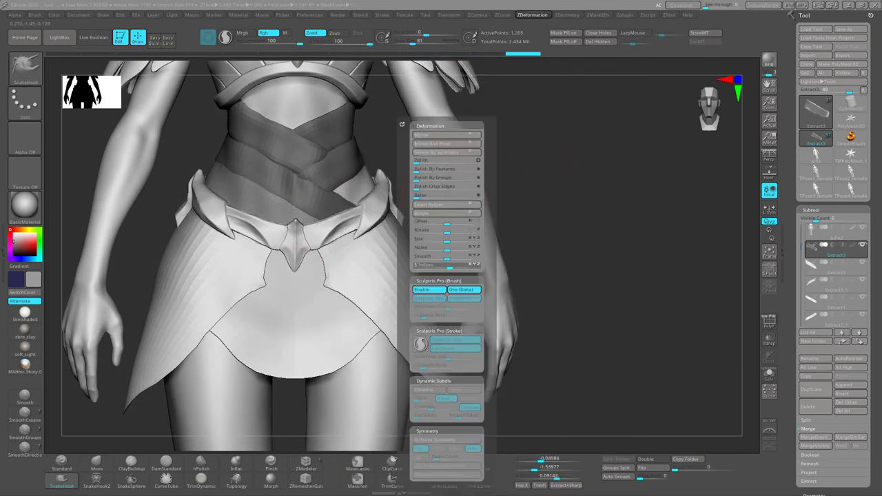
mouse_move(402, 124)
alt+right_down()
mouse_move(394, 256)
mouse_move(345, 216)
mouse_move(246, 210)
mouse_move(276, 256)
mouse_move(335, 216)
mouse_move(168, 177)
mouse_move(443, 162)
mouse_move(345, 200)
mouse_move(240, 162)
mouse_move(224, 141)
mouse_move(262, 207)
mouse_move(314, 185)
alt+right_up()
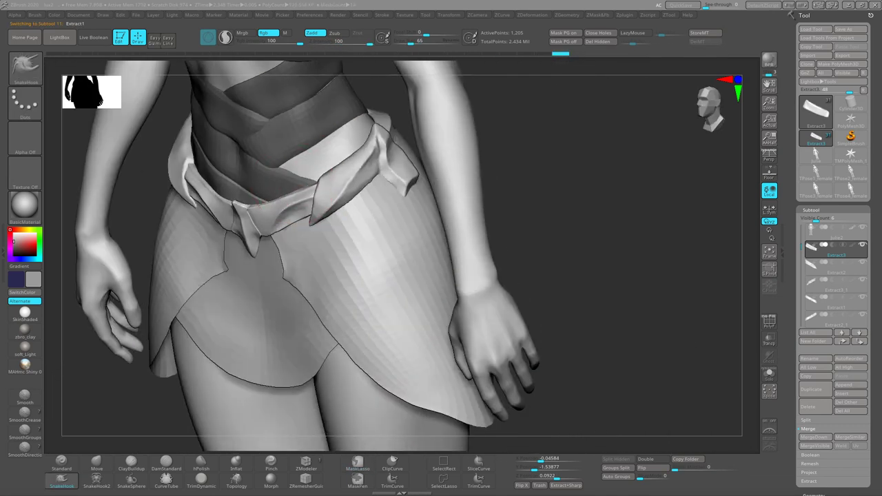
alt+click(314, 185)
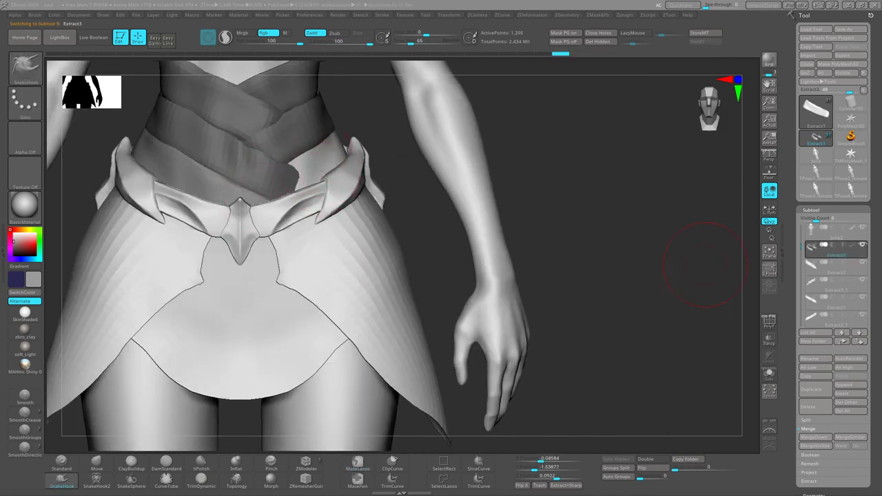
mouse_move(532, 441)
alt+right_down()
mouse_move(213, 197)
mouse_move(285, 275)
mouse_move(262, 228)
mouse_move(256, 266)
mouse_move(335, 178)
mouse_move(355, 177)
mouse_move(324, 248)
mouse_move(310, 262)
mouse_move(297, 248)
alt+right_up()
alt+click(296, 248)
key(f)
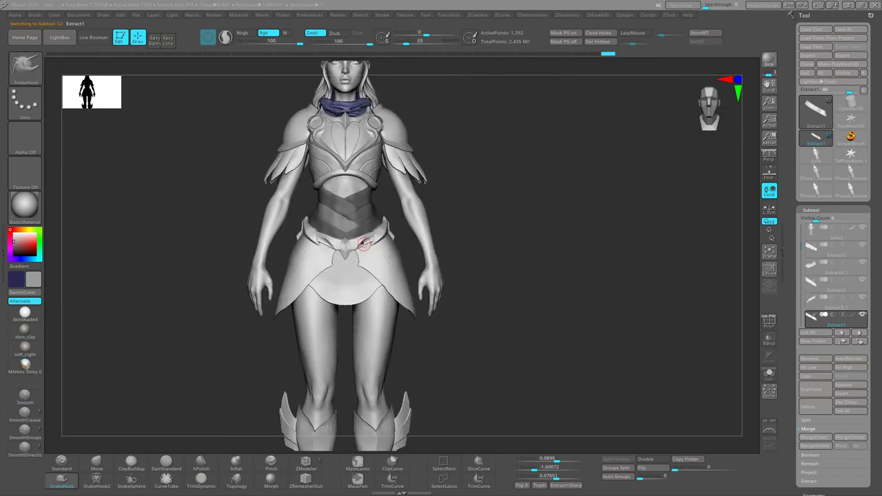
mouse_move(365, 240)
right_down()
mouse_move(441, 241)
mouse_move(413, 173)
mouse_move(304, 212)
right_up()
Select Julie2, frame the corset below the chest plate, and open Polygroups before masking the band.
alt+click(303, 212)
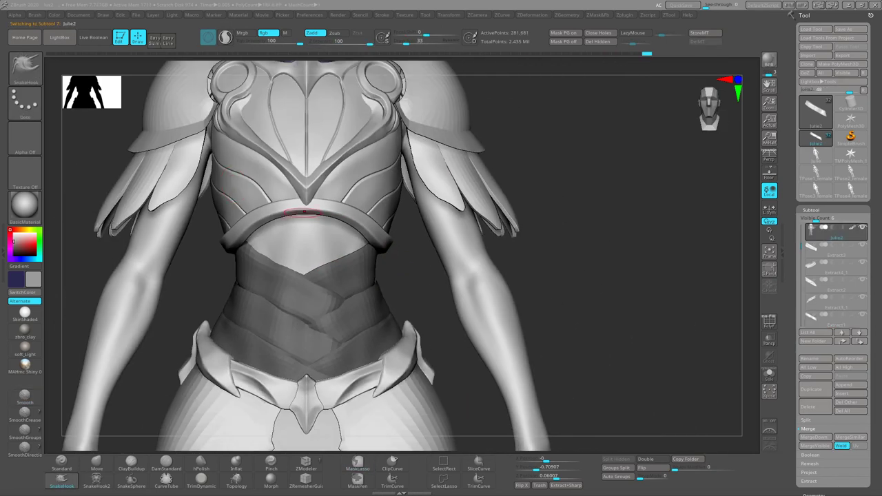
alt+right_drag(339, 258, 329, 217)
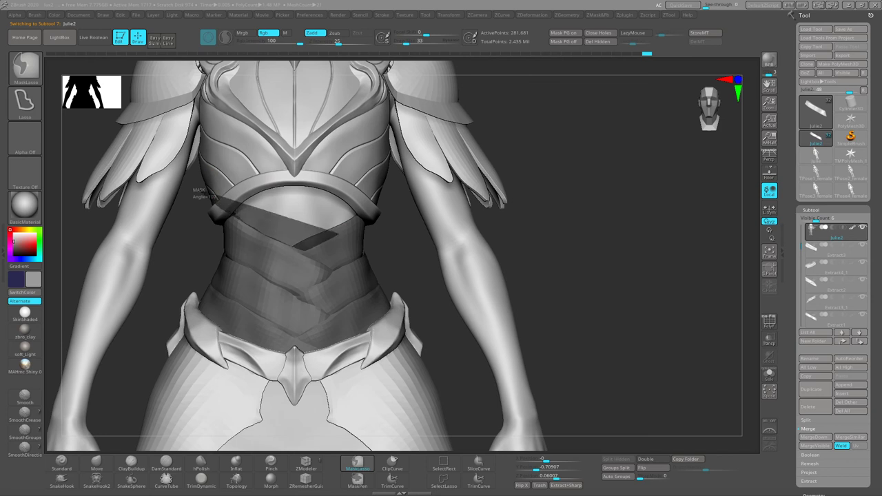
mouse_move(169, 141)
alt+right_down()
mouse_move(547, 142)
mouse_move(360, 221)
mouse_move(441, 228)
mouse_move(341, 211)
alt+right_up()
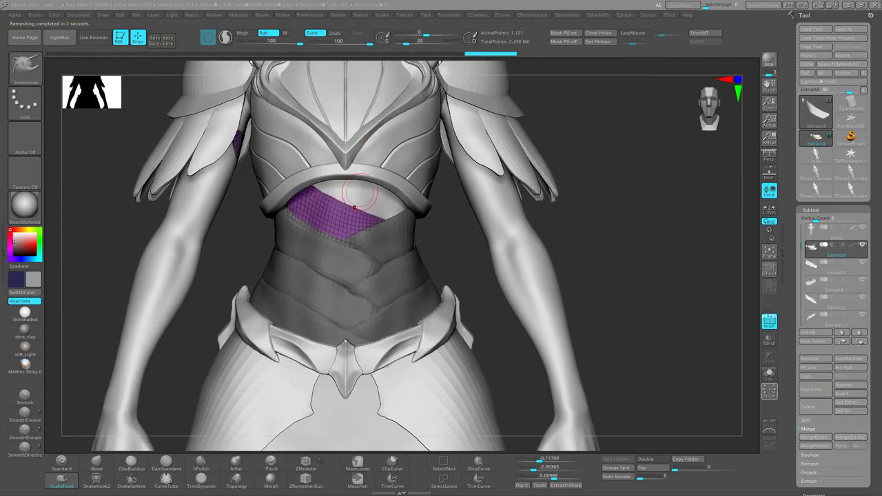
click(816, 123)
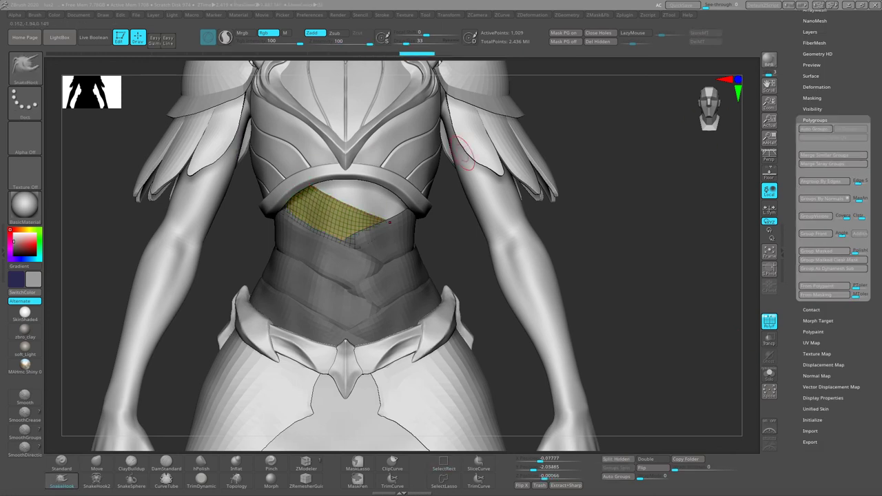
key(space)
right_drag(386, 220, 386, 248)
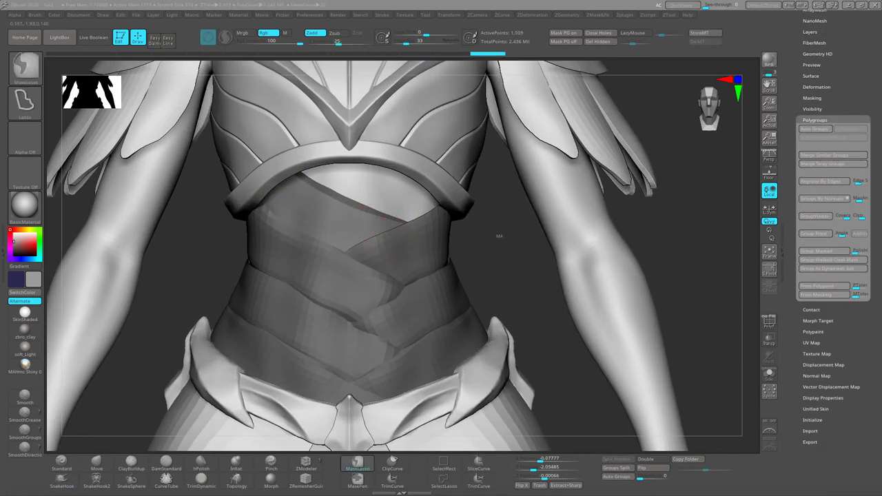
key(space)
key(space)
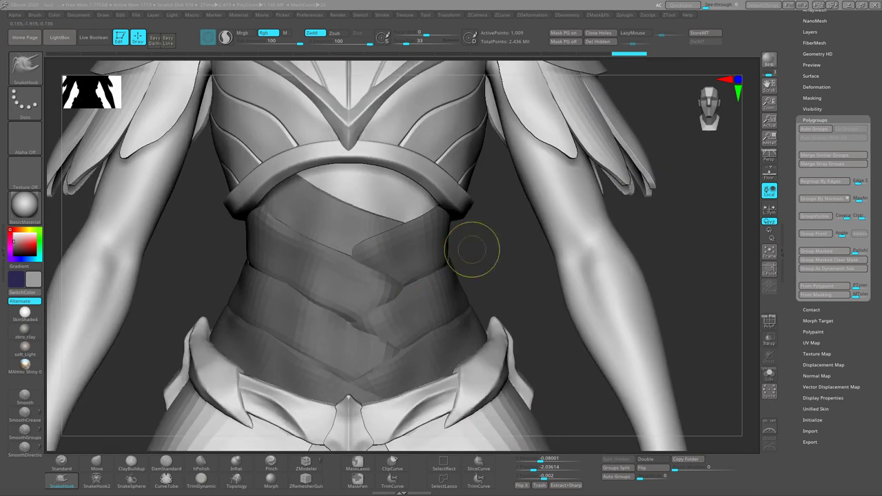
key(space)
mouse_move(471, 250)
right_down()
mouse_move(377, 258)
mouse_move(444, 243)
mouse_move(358, 264)
mouse_move(393, 242)
right_up()
key(ctrl)
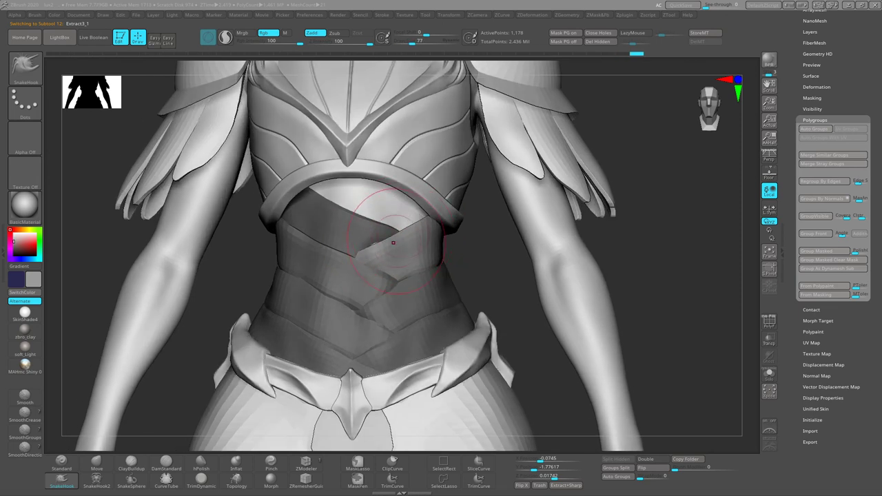
Cycle through the Extract4, Extract2, Extract3_1 and Extract3 straps to pick one for shaping.
mouse_move(441, 217)
right_down()
mouse_move(414, 227)
mouse_move(384, 221)
mouse_move(492, 211)
right_up()
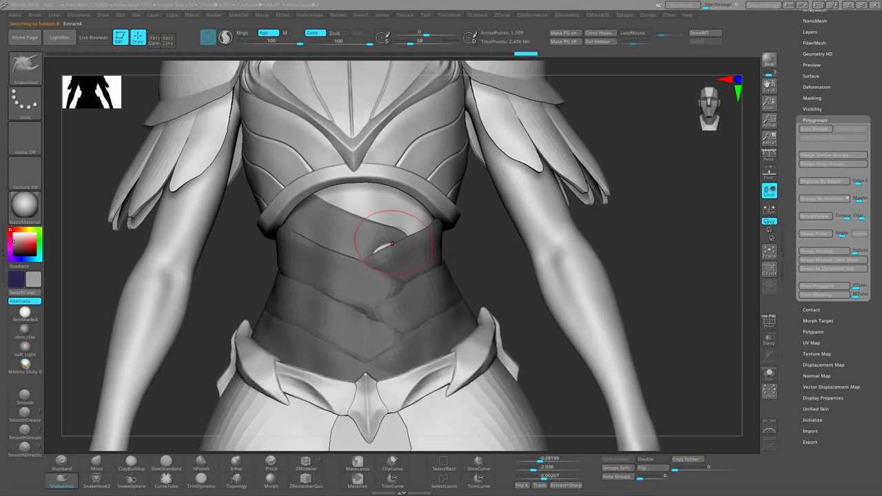
mouse_move(350, 255)
right_down()
mouse_move(404, 282)
mouse_move(332, 231)
mouse_move(441, 201)
mouse_move(414, 207)
mouse_move(419, 193)
mouse_move(390, 232)
mouse_move(386, 223)
mouse_move(389, 235)
mouse_move(400, 211)
mouse_move(348, 199)
mouse_move(394, 221)
mouse_move(379, 237)
mouse_move(393, 207)
mouse_move(420, 221)
mouse_move(390, 210)
right_up()
alt+click(404, 282)
alt+click(419, 193)
alt+click(348, 199)
key(ctrl)
alt+click(389, 212)
alt+click(390, 210)
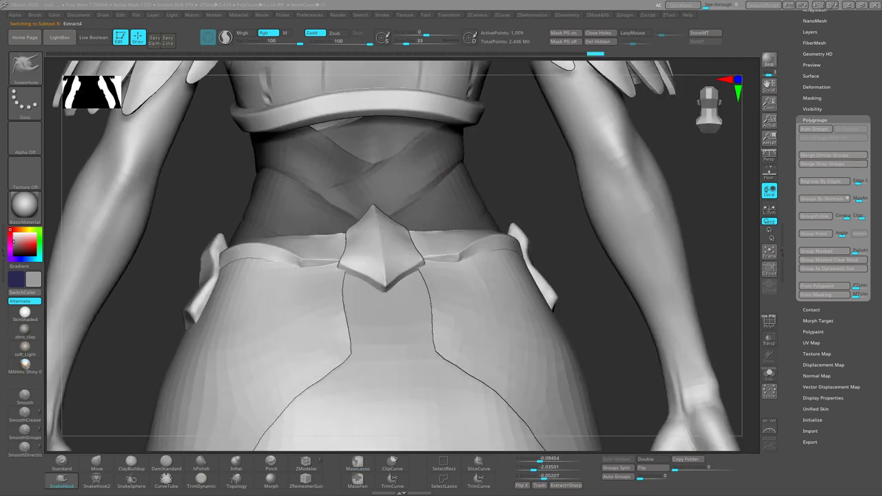
Review the wraps around the back and front of the corset and resize the sculpting brush.
mouse_move(404, 168)
right_down()
mouse_move(436, 173)
mouse_move(342, 149)
right_up()
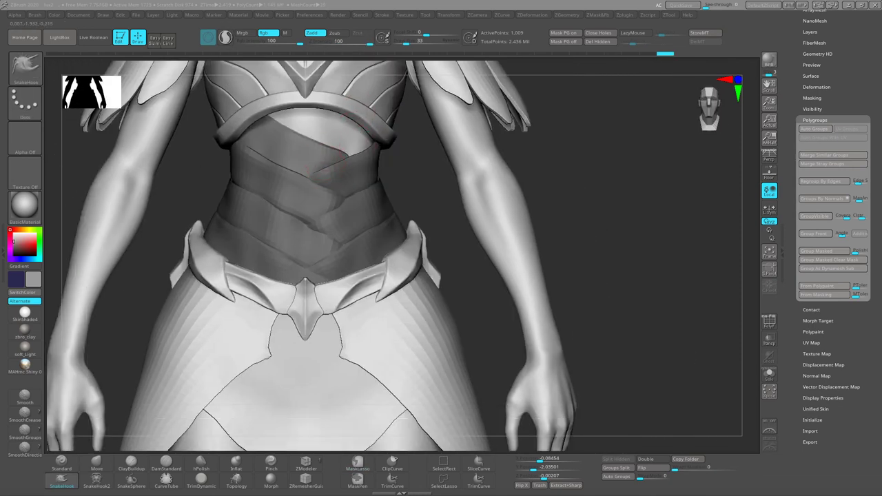
scroll(834, 276, up, 10)
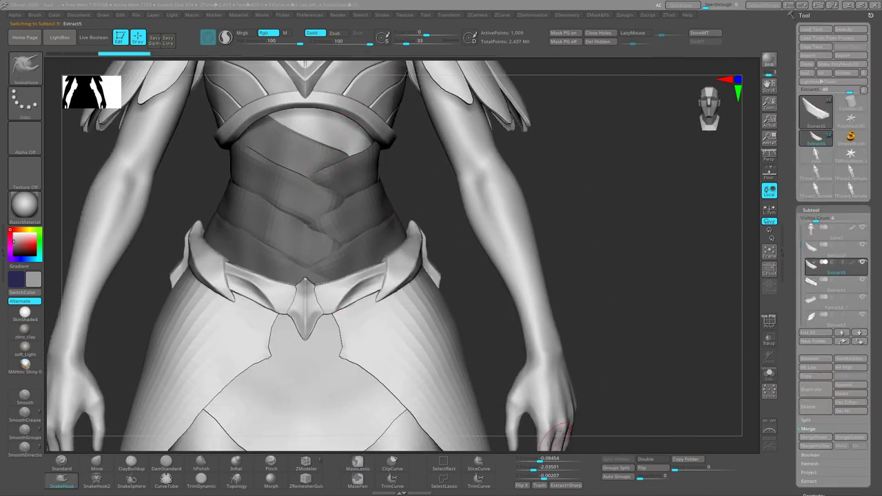
mouse_move(371, 169)
ctrl+right_down()
mouse_move(344, 142)
mouse_move(386, 157)
ctrl+right_up()
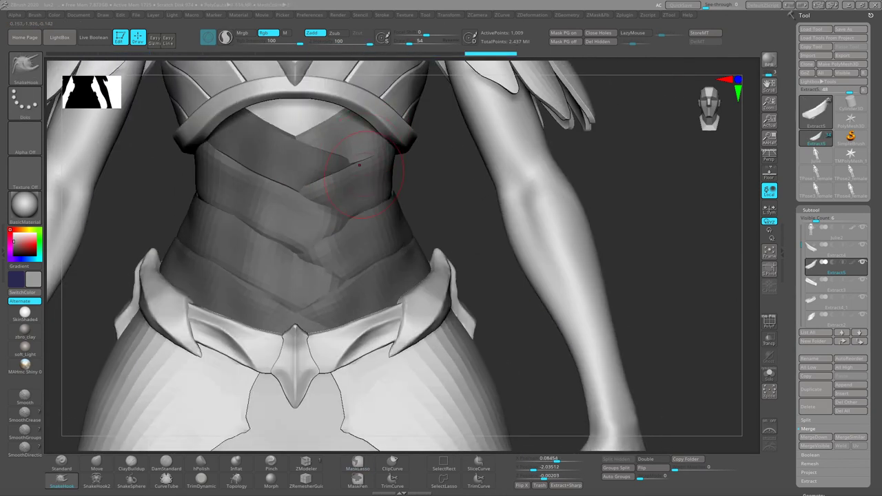
key(f)
ctrl+right_drag(324, 189, 295, 164)
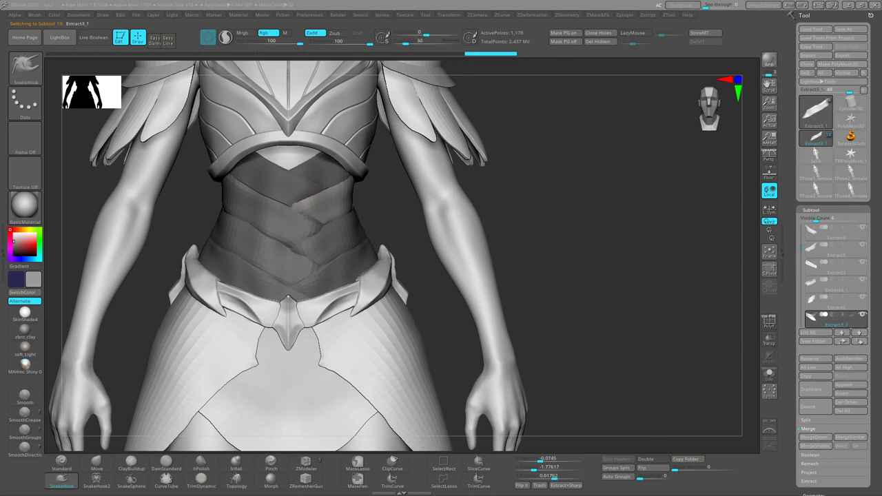
ctrl+right_drag(292, 291, 358, 227)
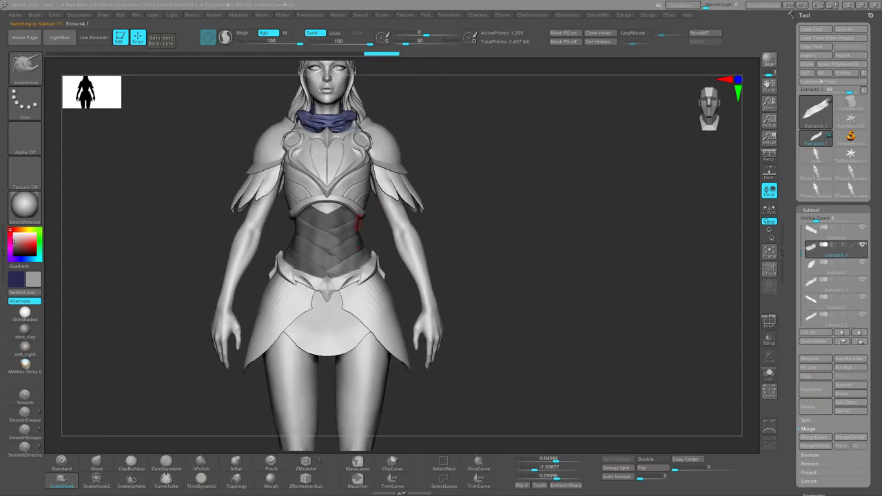
mouse_move(330, 181)
right_down()
mouse_move(358, 262)
mouse_move(295, 242)
mouse_move(282, 248)
right_up()
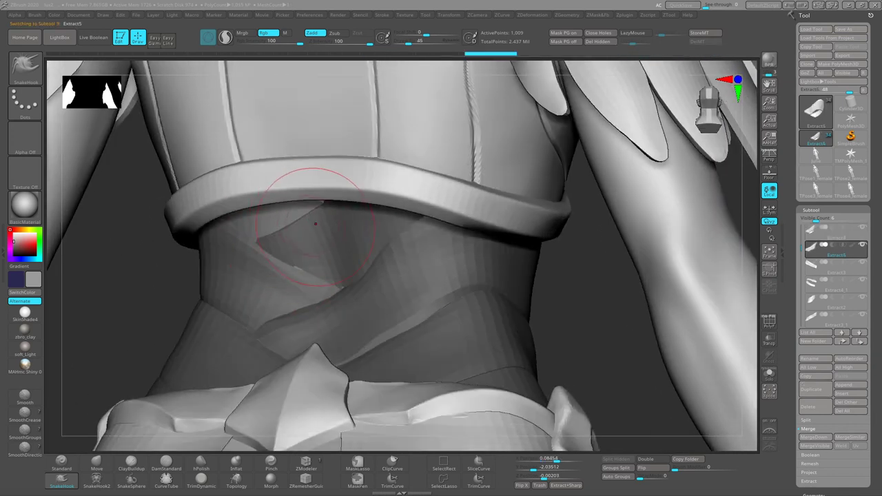
mouse_move(278, 218)
right_down()
mouse_move(338, 219)
mouse_move(319, 194)
right_up()
key(s)
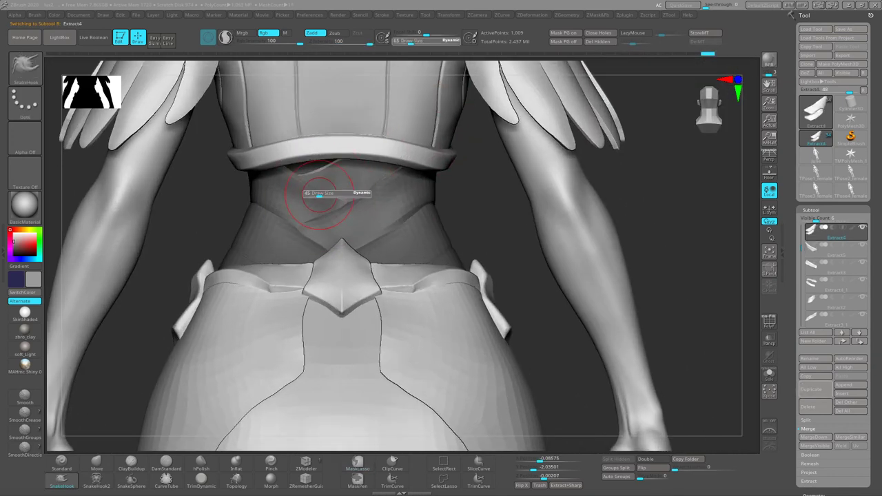
ctrl+right_drag(358, 174, 427, 166)
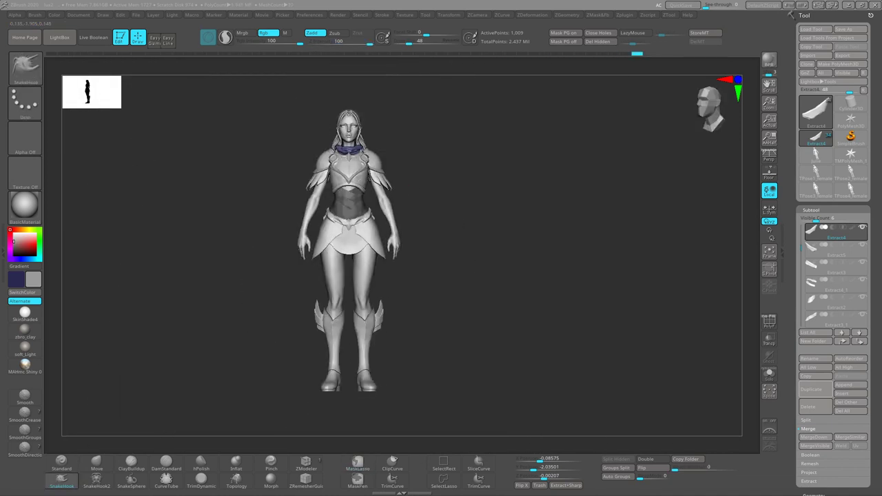
mouse_move(386, 207)
ctrl+right_down()
mouse_move(418, 198)
mouse_move(453, 165)
ctrl+right_up()
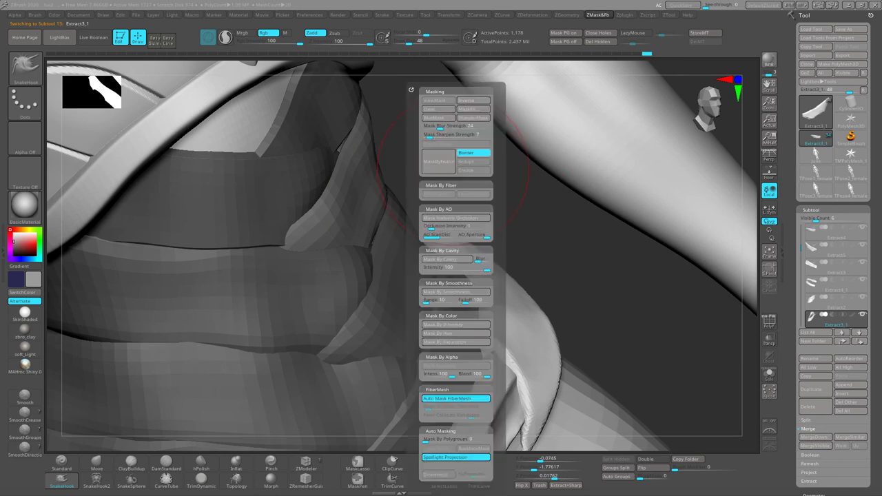
mouse_move(315, 242)
ctrl+right_down()
mouse_move(422, 204)
mouse_move(429, 148)
ctrl+right_up()
Mask on the Extract1 strap and switch to Inflat to push it under the plate.
key(m)
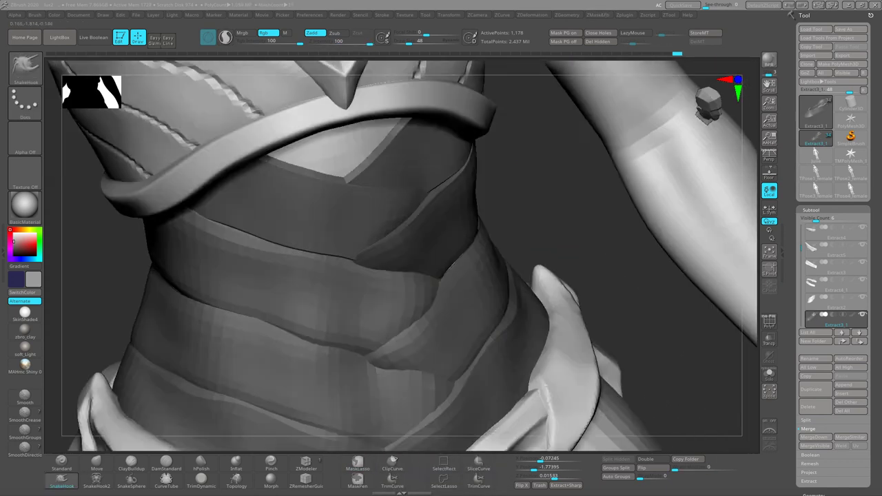
key(ctrl)
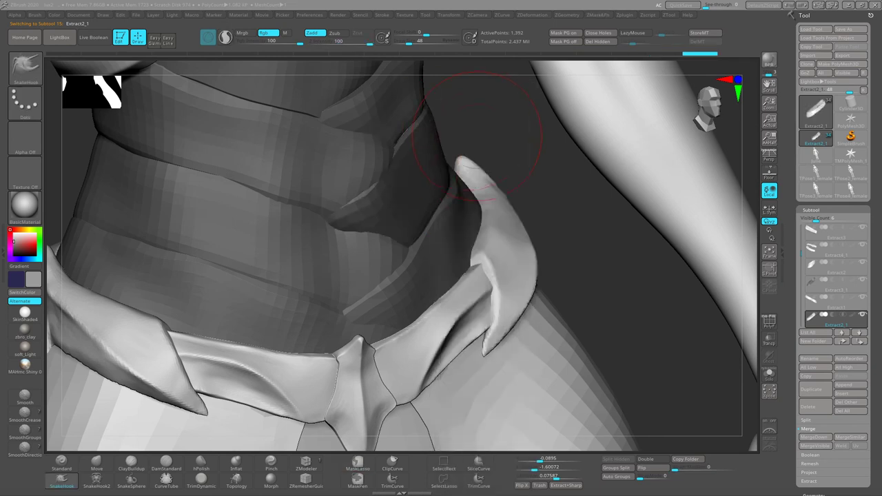
right_click(476, 138)
alt+click(512, 216)
mouse_move(512, 217)
right_down()
mouse_move(319, 253)
mouse_move(290, 207)
right_up()
click(234, 463)
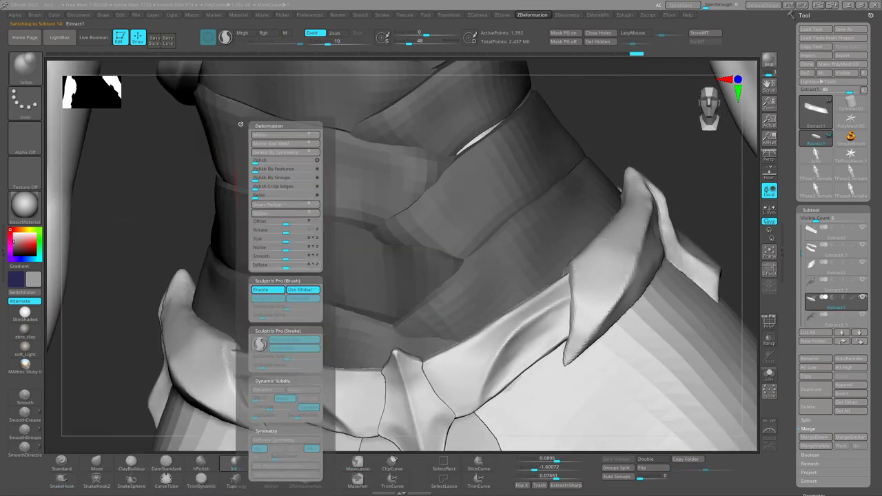
mouse_move(148, 315)
right_down()
mouse_move(323, 223)
mouse_move(551, 197)
right_up()
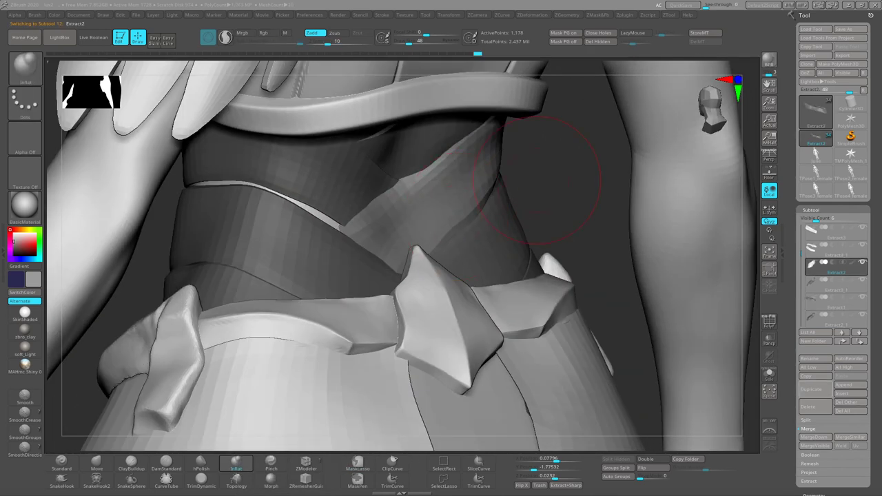
Move on to the Extract2 and Extract3_1 straps, then reselect the main body mesh.
alt+click(551, 196)
key(m)
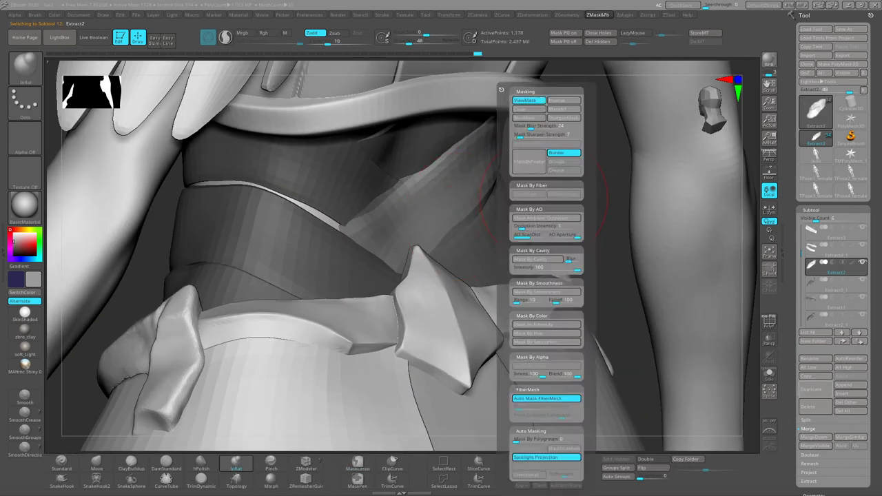
key(d)
right_drag(531, 194, 442, 207)
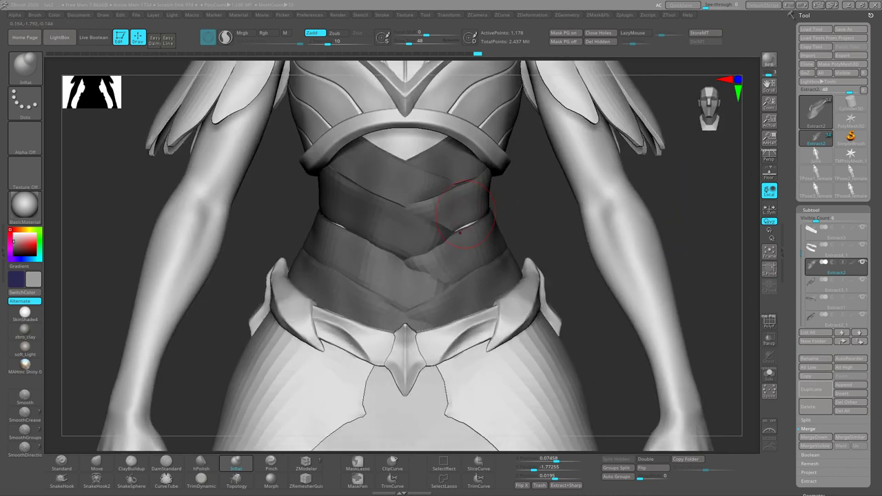
alt+click(455, 221)
ctrl+right_drag(117, 396, 438, 231)
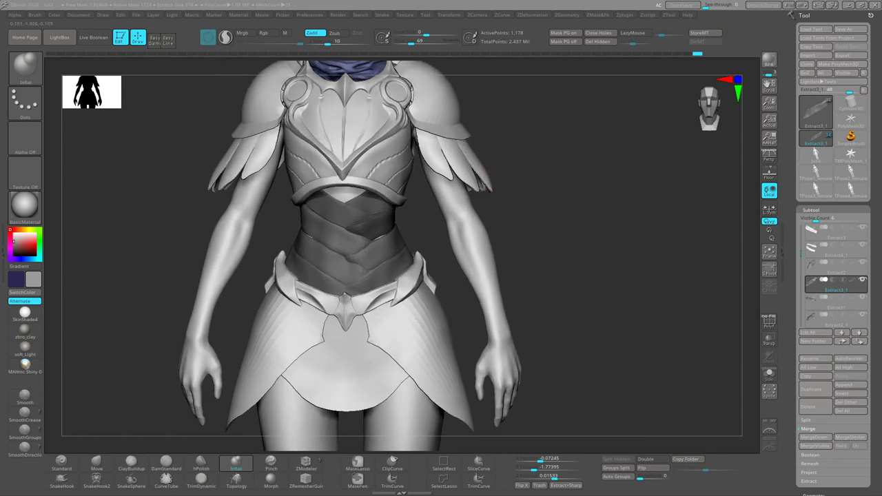
alt+click(379, 193)
ctrl+right_drag(379, 193, 365, 190)
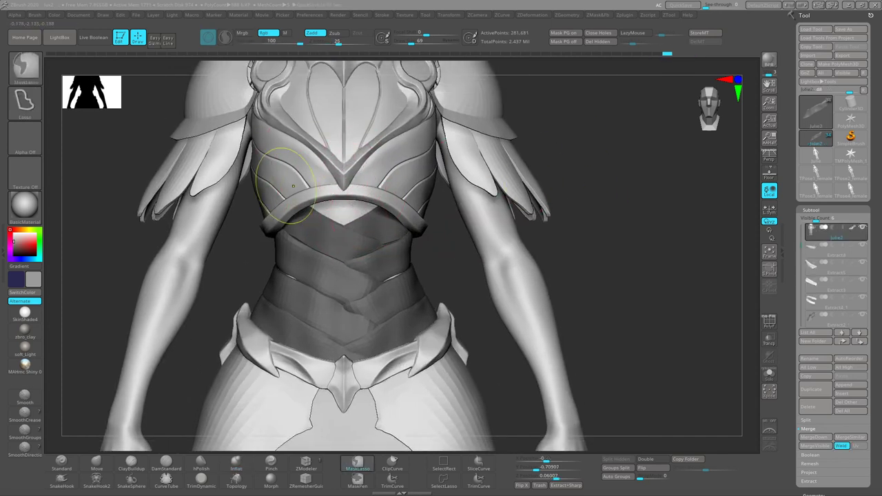
Solo the two remeshed pointed pieces and thicken them with ZDeformation Inflate.
right_drag(301, 197, 352, 207)
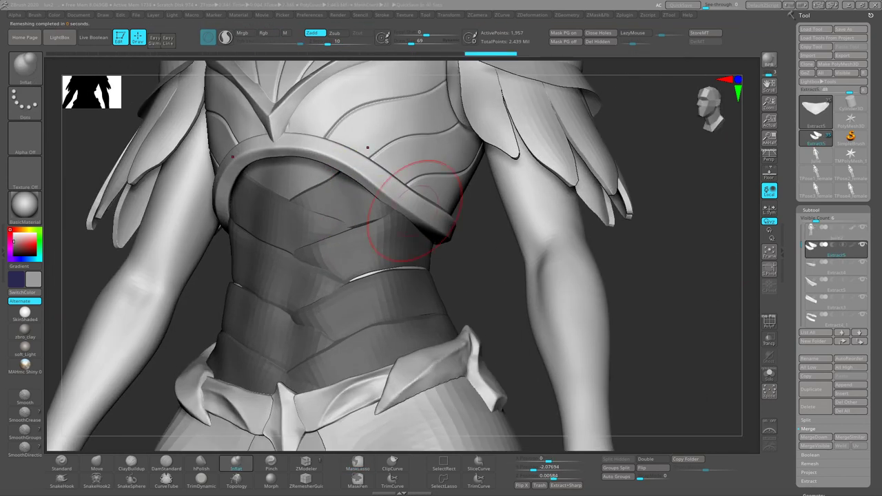
click(769, 373)
right_drag(359, 218, 443, 227)
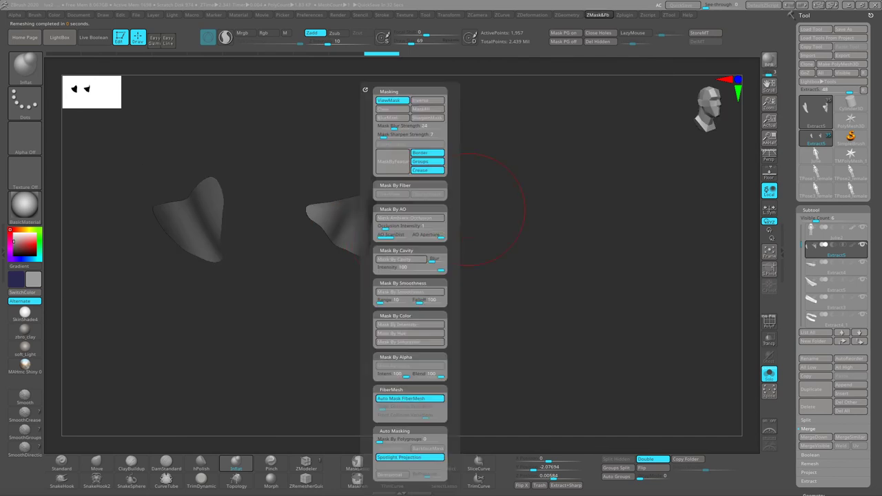
key(d)
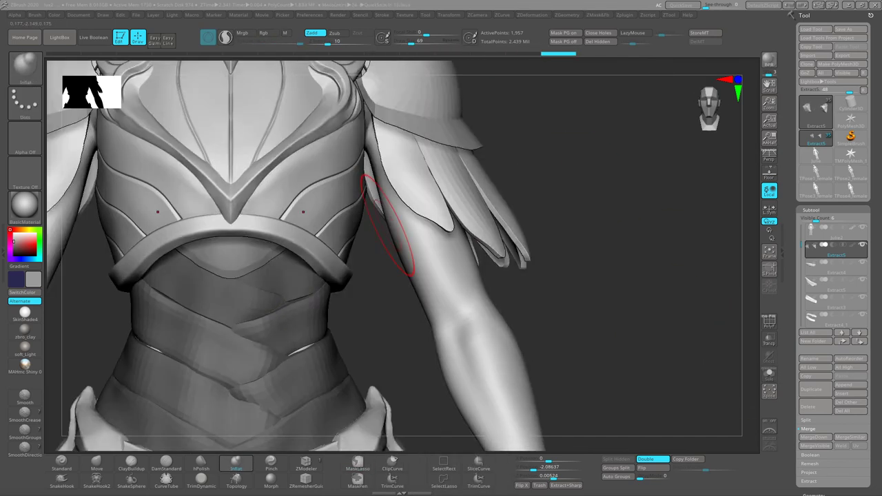
mouse_move(386, 224)
right_down()
mouse_move(297, 177)
mouse_move(335, 167)
mouse_move(282, 183)
mouse_move(354, 167)
mouse_move(285, 187)
mouse_move(324, 262)
mouse_move(304, 200)
mouse_move(282, 186)
mouse_move(296, 168)
mouse_move(285, 225)
right_up()
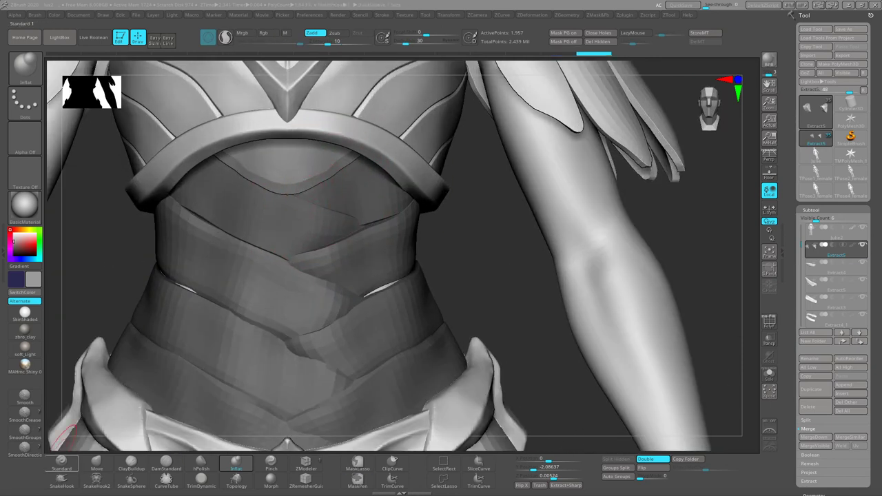
Carve overlap creases on the Extract3_1, Extract2_1 and Extract3 straps with DamStandard.
alt+click(285, 225)
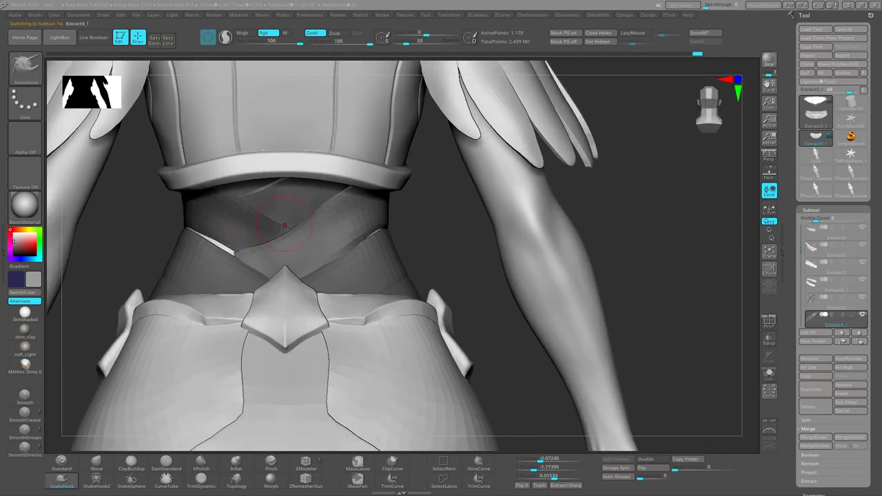
mouse_move(222, 241)
right_down()
mouse_move(178, 217)
mouse_move(207, 226)
mouse_move(228, 200)
mouse_move(234, 214)
mouse_move(161, 215)
mouse_move(292, 141)
mouse_move(154, 420)
mouse_move(390, 162)
right_up()
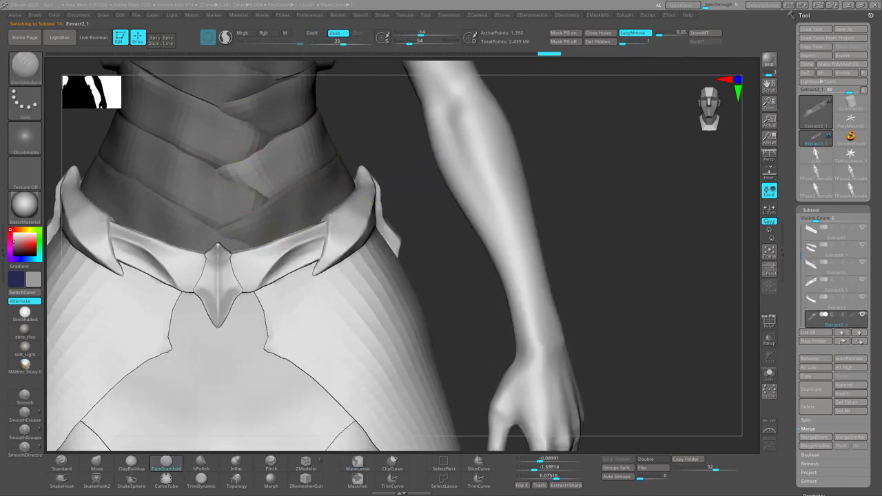
right_drag(314, 148, 251, 166)
alt+click(250, 166)
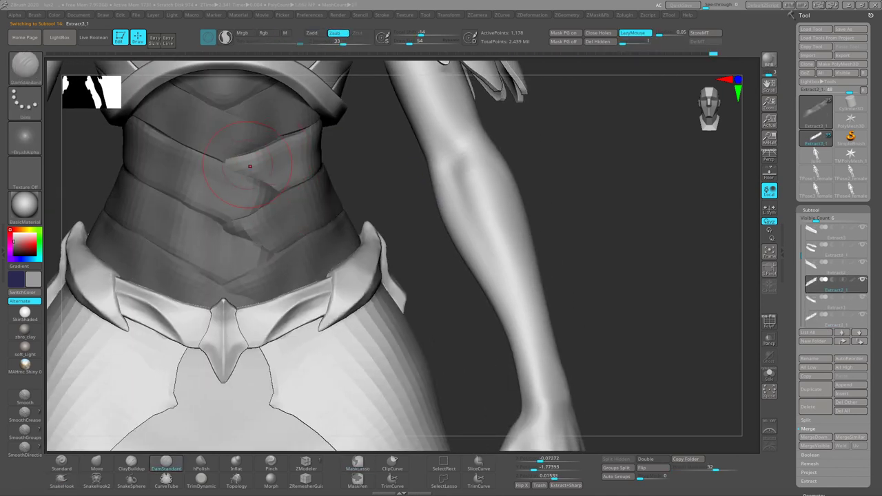
alt+click(240, 217)
alt+click(240, 220)
mouse_move(274, 258)
right_down()
mouse_move(227, 275)
mouse_move(251, 135)
mouse_move(276, 206)
right_up()
alt+click(251, 135)
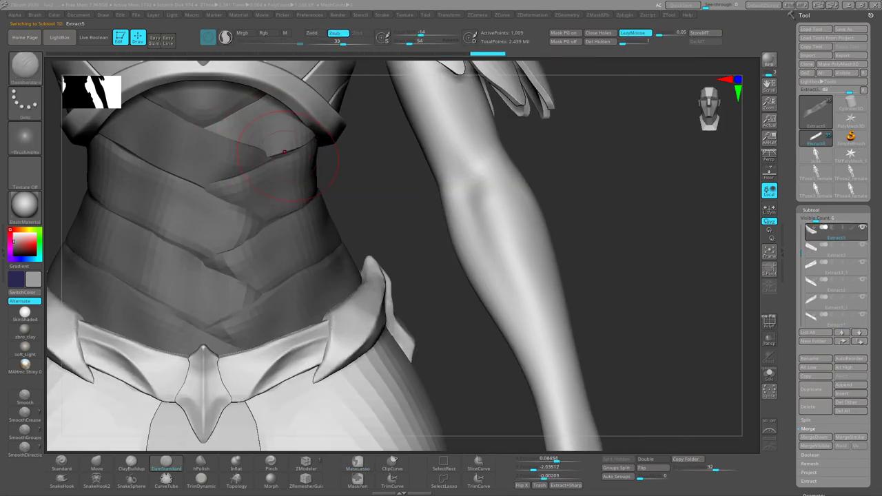
right_drag(284, 152, 304, 162)
Select the body subtool and frame the whole armoured figure for review.
key(f)
mouse_move(304, 195)
right_down()
mouse_move(365, 195)
mouse_move(303, 207)
mouse_move(345, 220)
mouse_move(411, 169)
right_up()
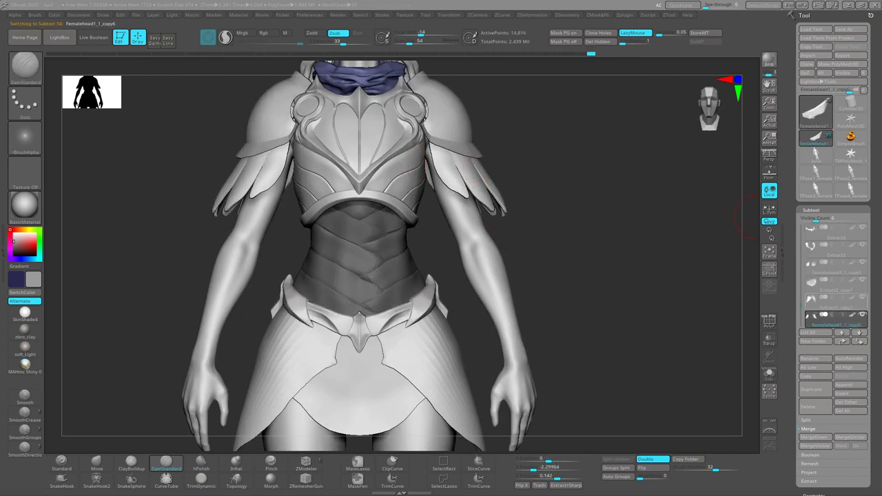
scroll(835, 276, up, 5)
click(834, 229)
key(f)
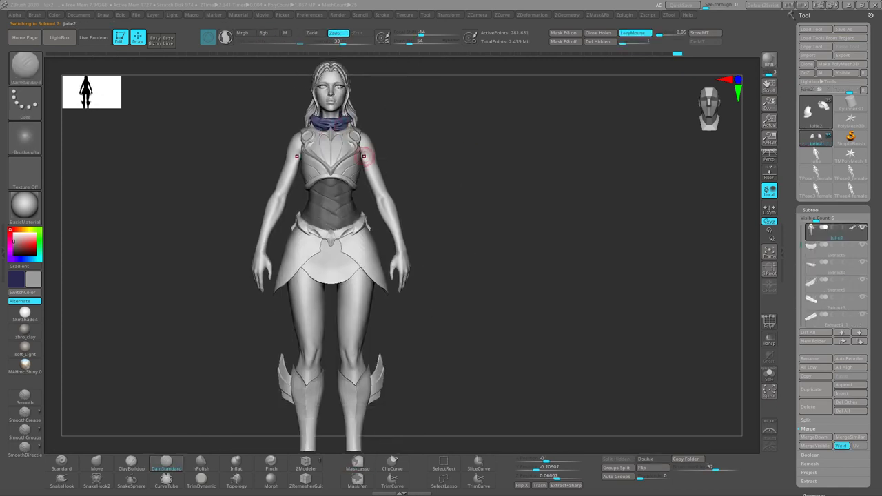
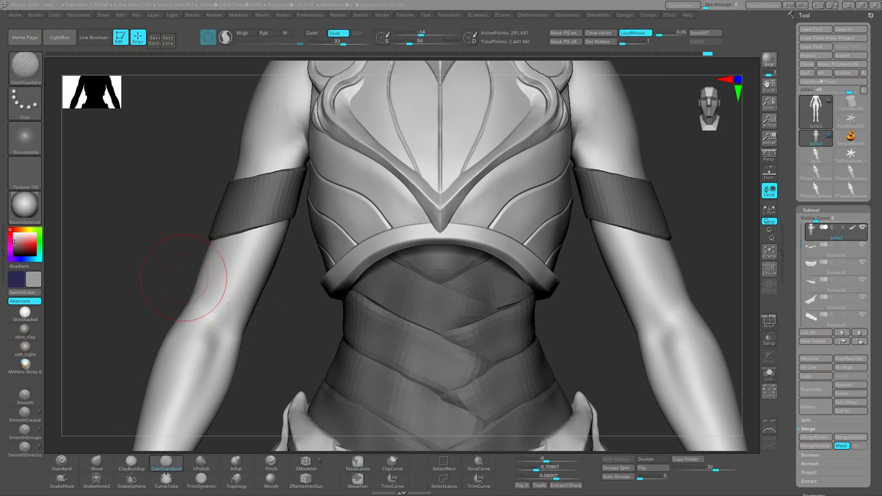
Mask the upper arm just below the armband and extract it as the Extract8 sleeve band.
scroll(184, 276, down, 2)
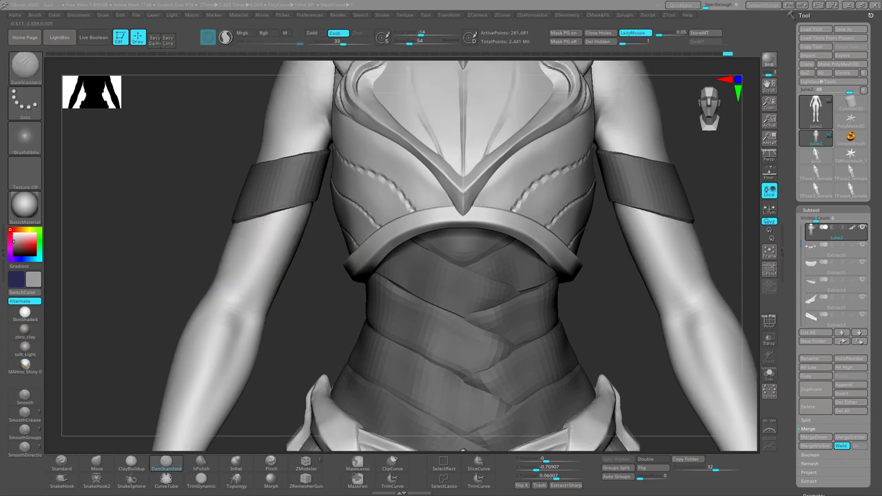
alt+right_drag(178, 200, 302, 205)
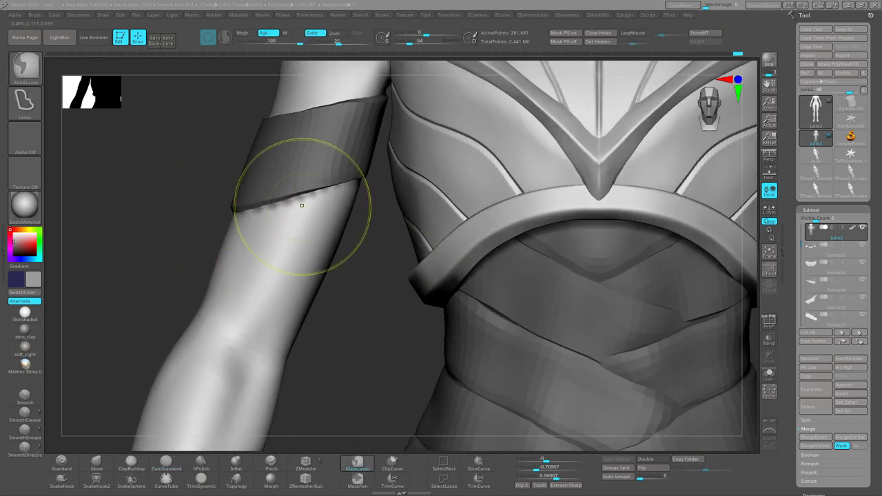
ctrl+drag(224, 214, 231, 210)
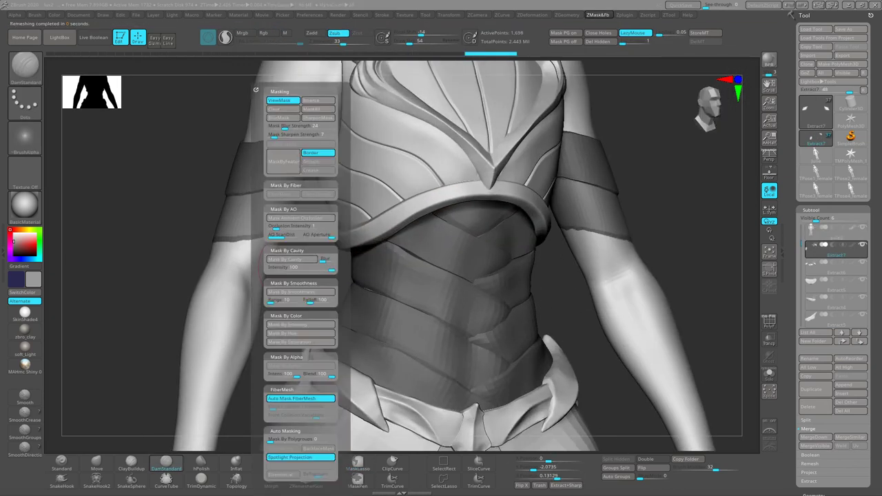
key(d)
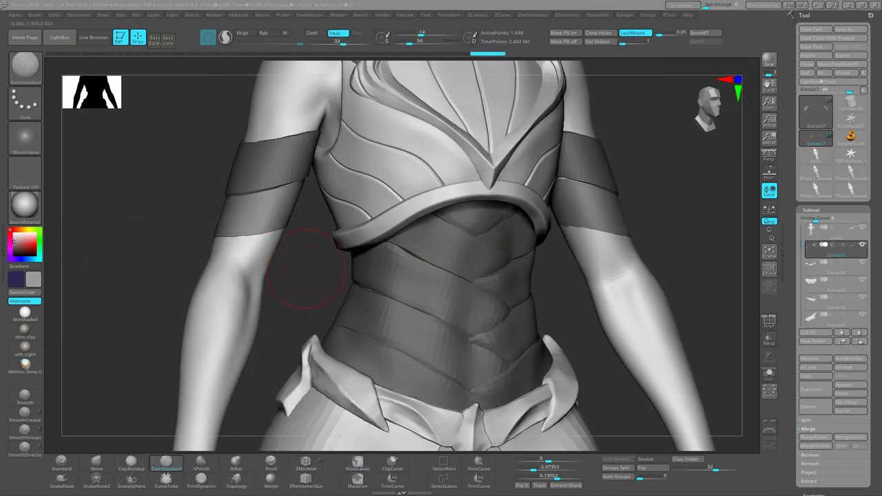
key(d)
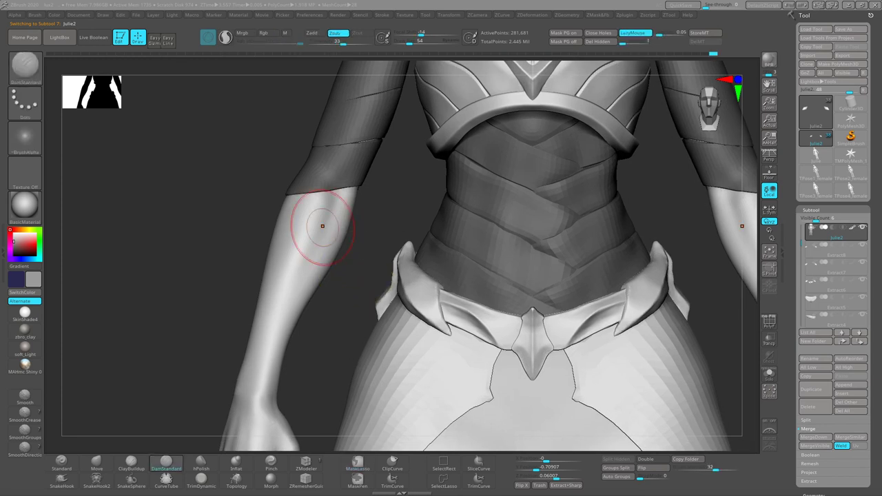
Select the julie2 body and extract more arm bands down past the elbow, up to Extract11.
right_drag(315, 226, 393, 158)
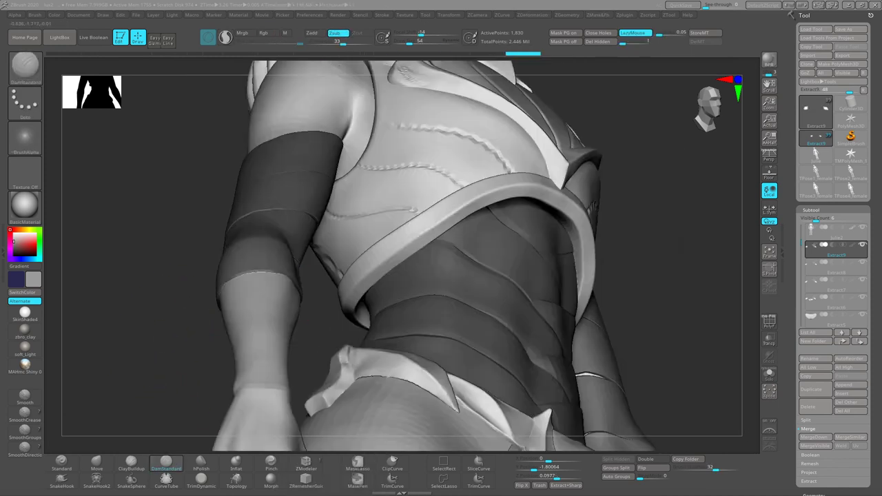
drag(345, 265, 371, 204)
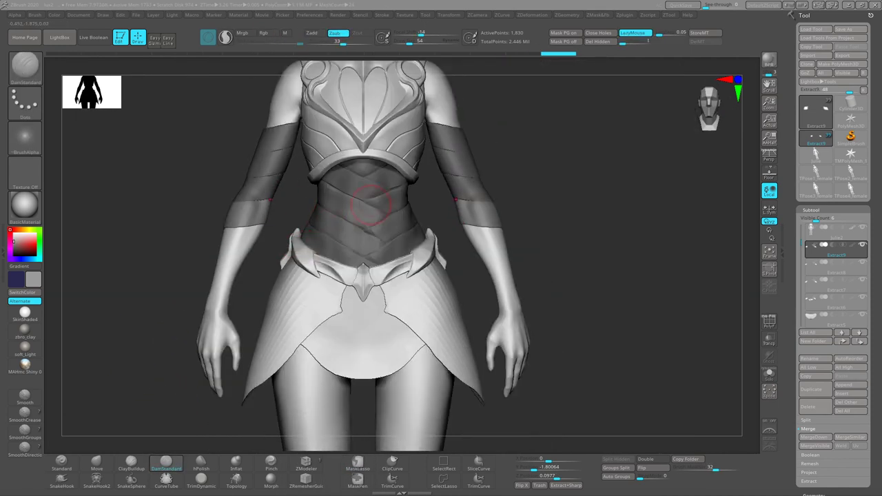
alt+click(248, 245)
alt+drag(281, 262, 184, 209)
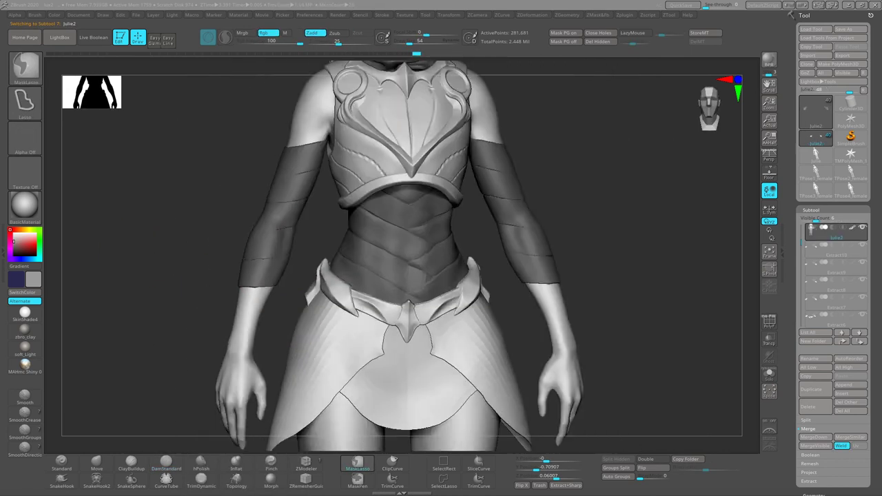
alt+click(269, 248)
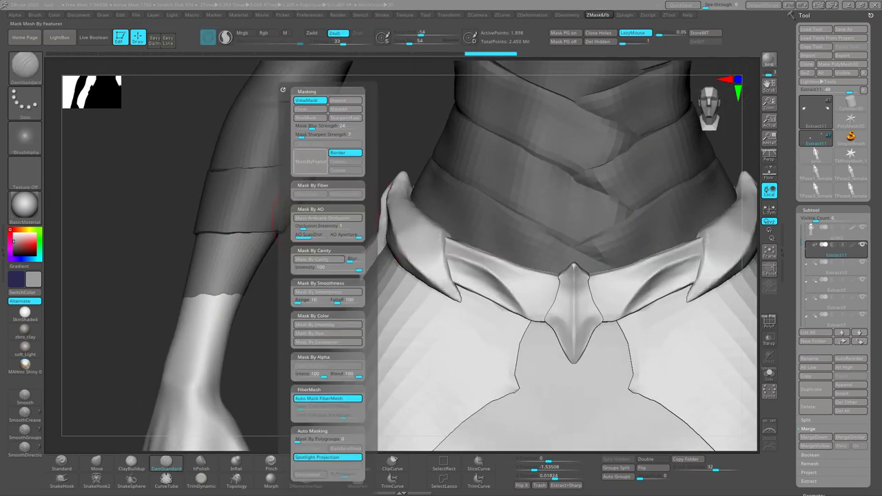
Delete Extract12, remask the wrist and extract a pointed-edge cuff as Extract14.
ctrl+drag(207, 241, 207, 289)
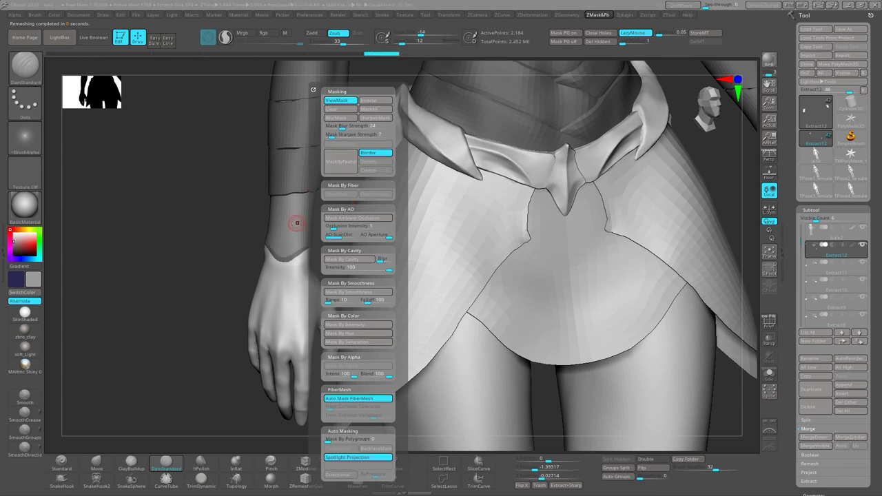
key(d)
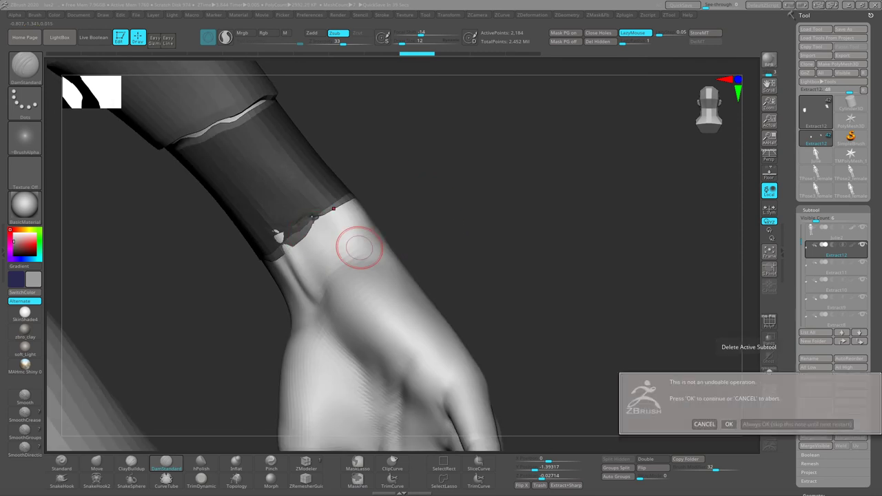
alt+click(344, 238)
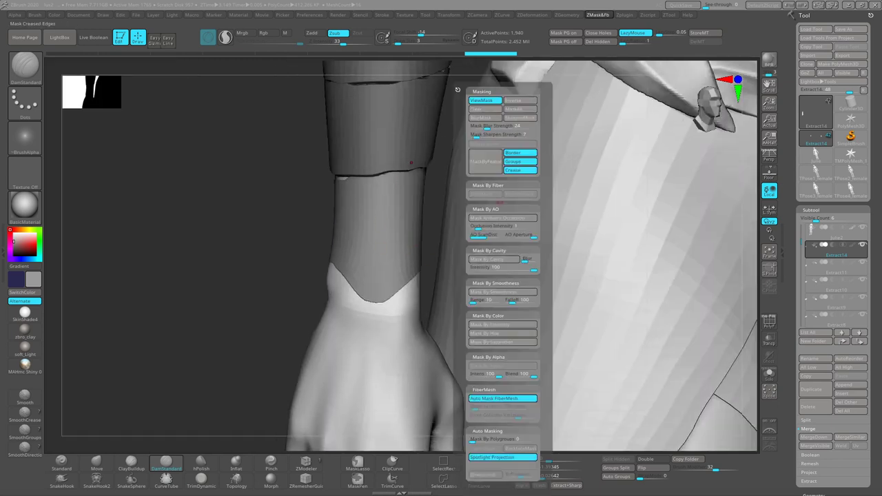
key(d)
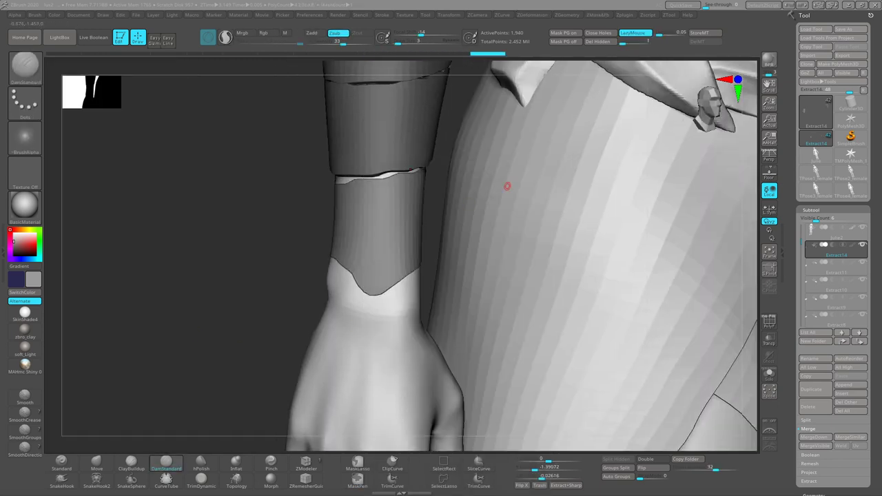
key(d)
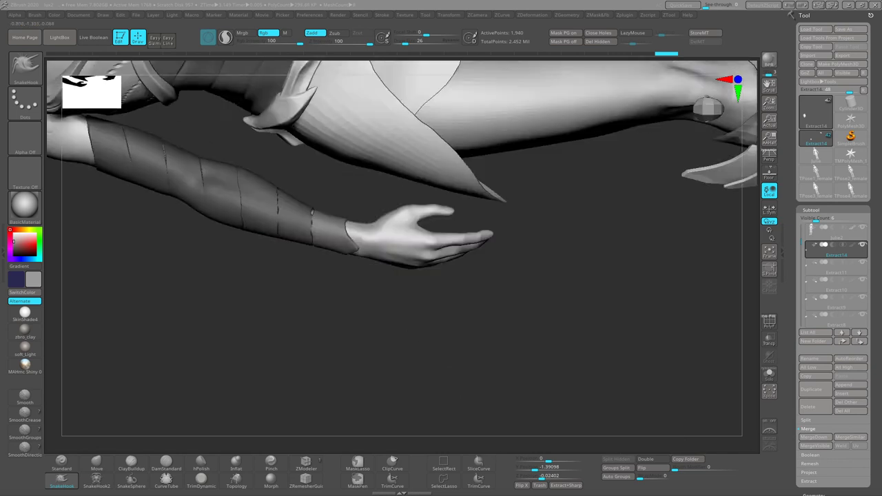
alt+click(325, 211)
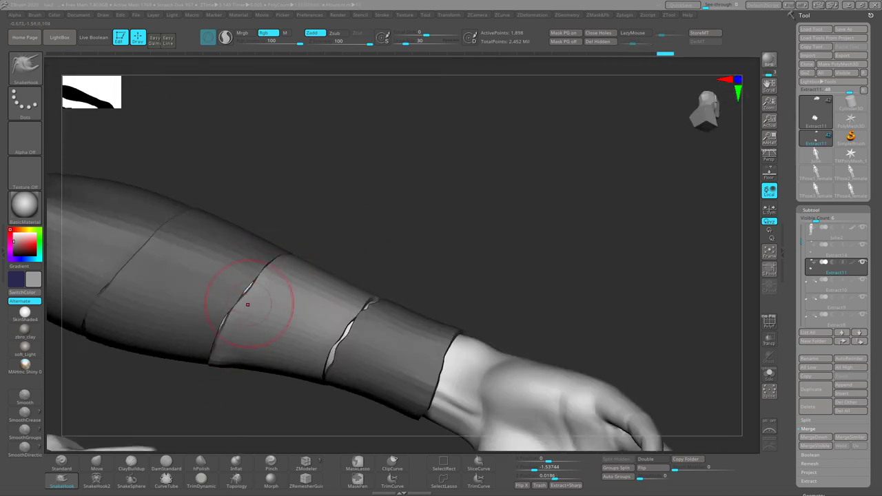
alt+click(253, 276)
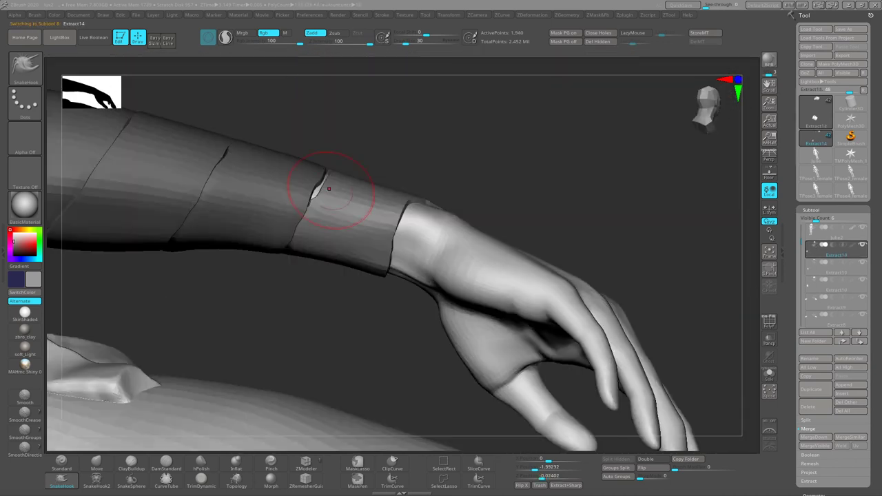
alt+click(321, 191)
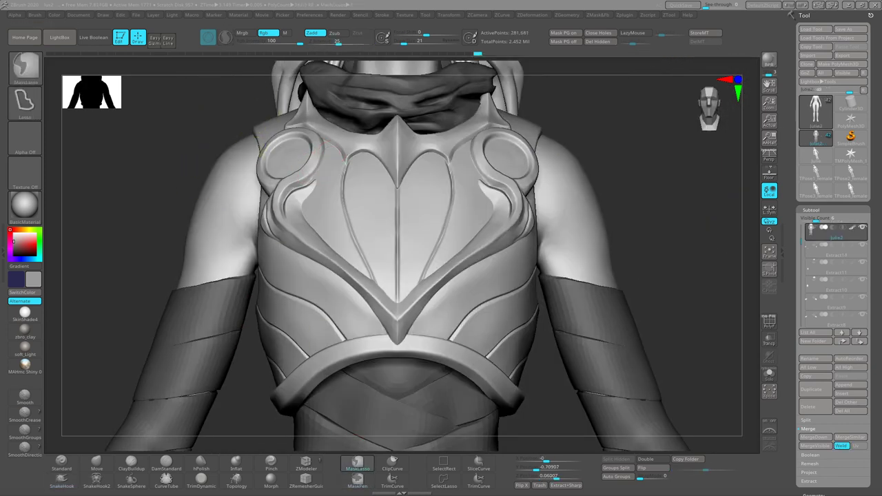
Extract the masked shoulders of the soloed body as the Extract15 shoulder caps.
key(b)
key(s)
key(h)
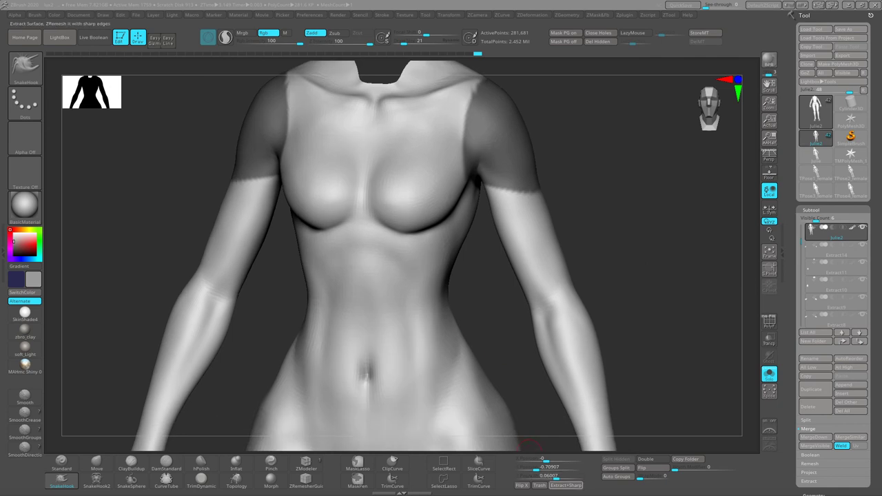
click(566, 485)
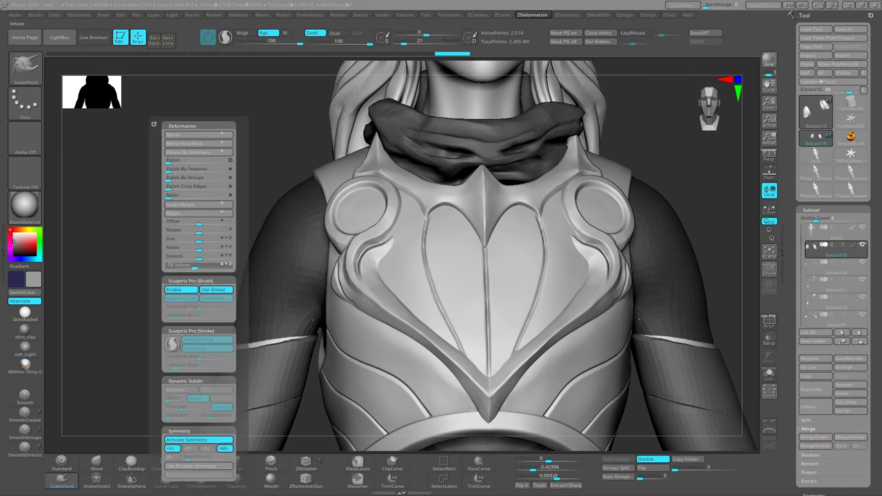
key(space)
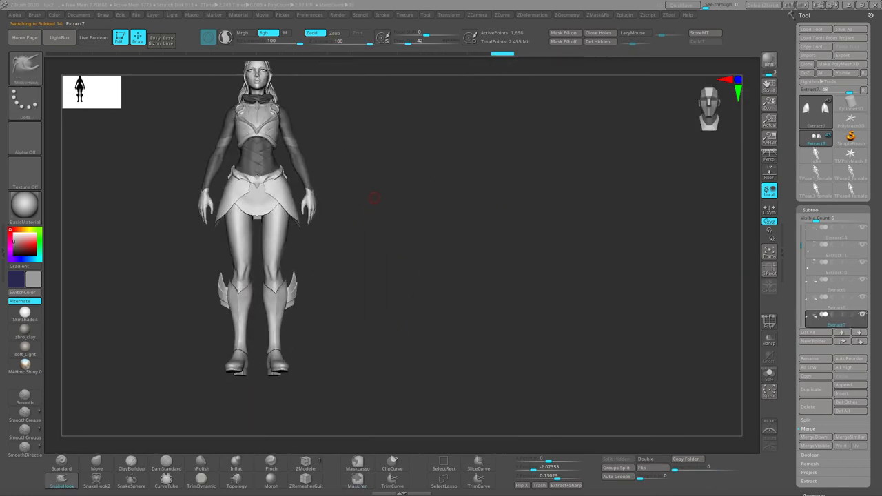
scroll(834, 276, down, 3)
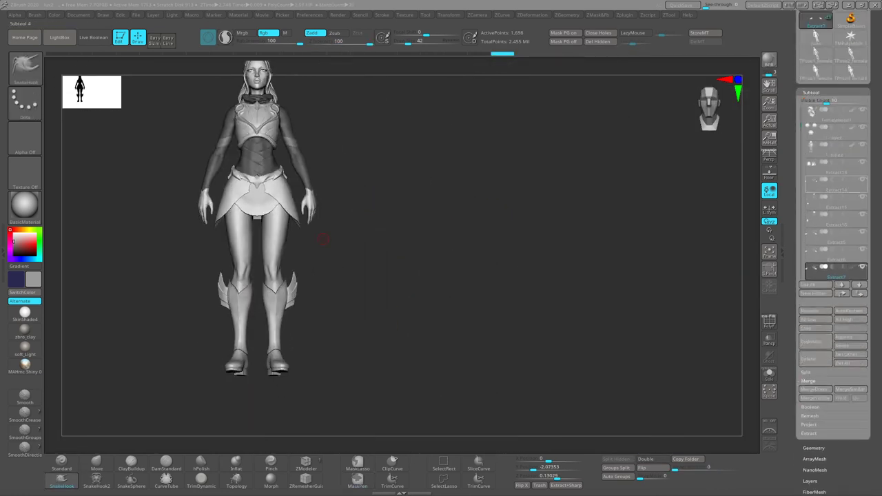
alt+drag(305, 161, 437, 120)
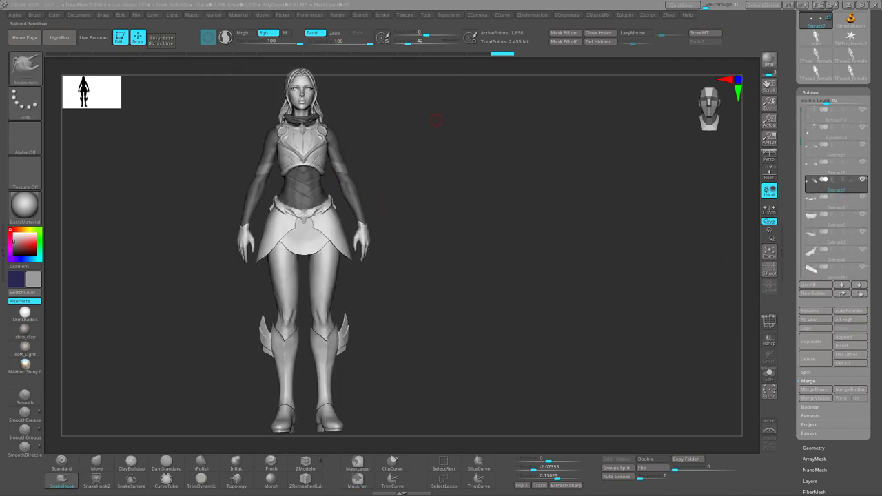
key(Down)
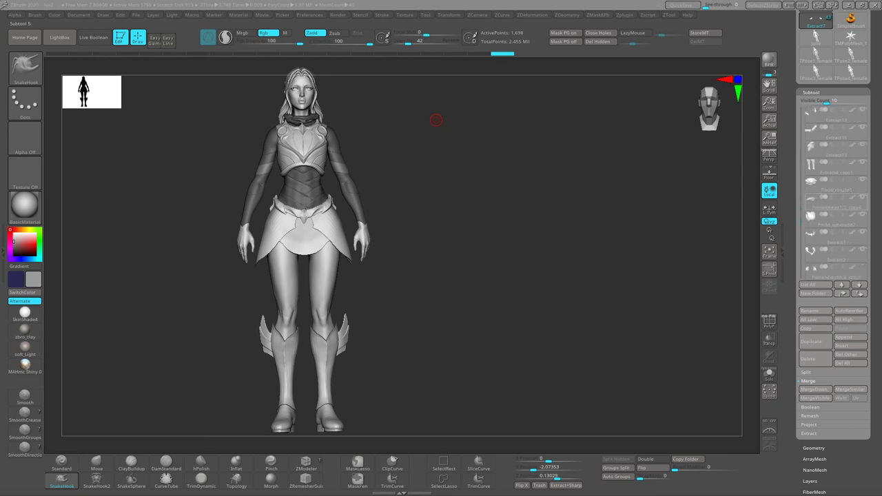
key(Down)
mouse_move(418, 163)
alt+mouse_down()
mouse_move(418, 243)
mouse_move(503, 198)
mouse_move(488, 193)
mouse_move(428, 229)
alt+mouse_up()
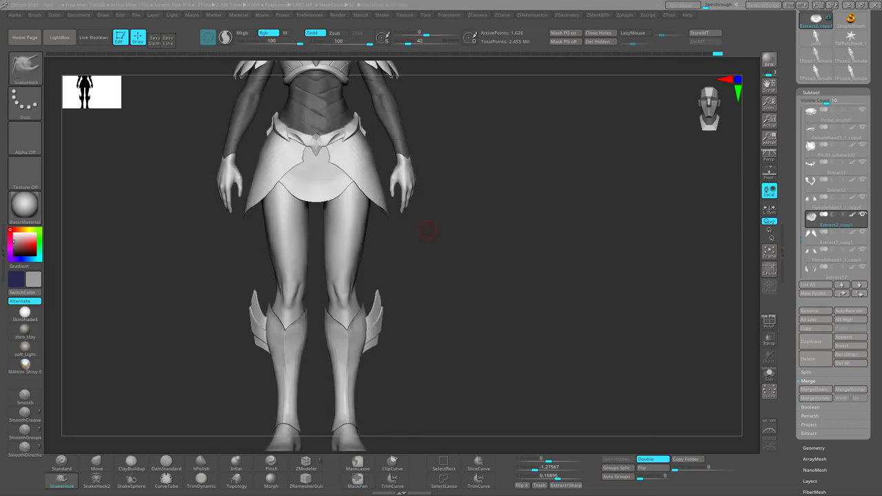
alt+drag(350, 185, 297, 203)
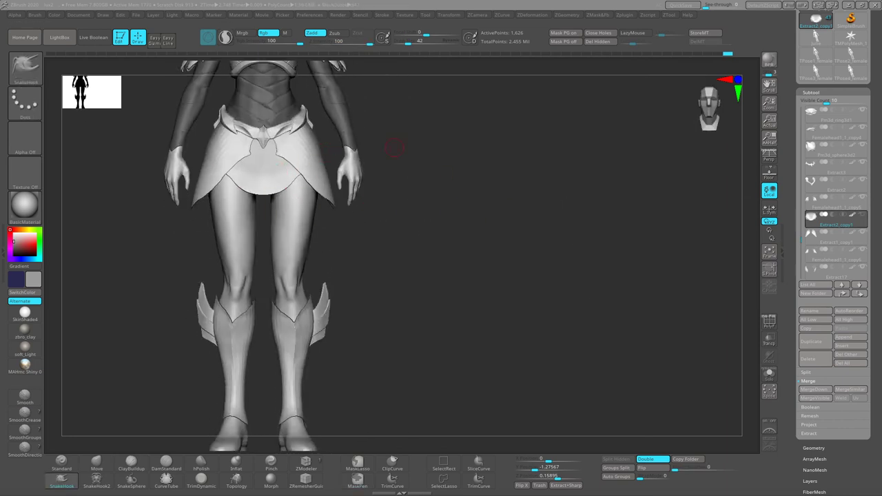
alt+click(353, 175)
mouse_move(287, 233)
mouse_down()
mouse_move(382, 158)
mouse_move(293, 180)
mouse_move(257, 199)
mouse_up()
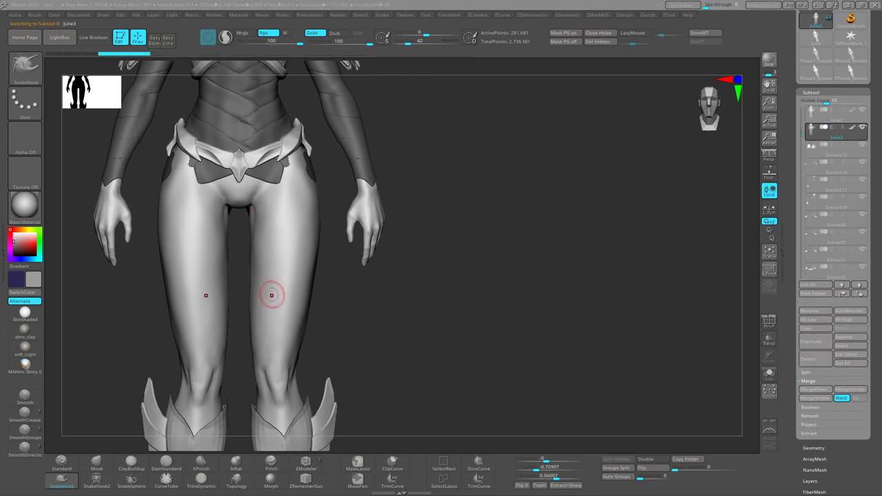
Turn on polyframe, Solo the legs-only piece and inspect it from front, side and back.
key(shift+f)
alt+drag(414, 289, 375, 250)
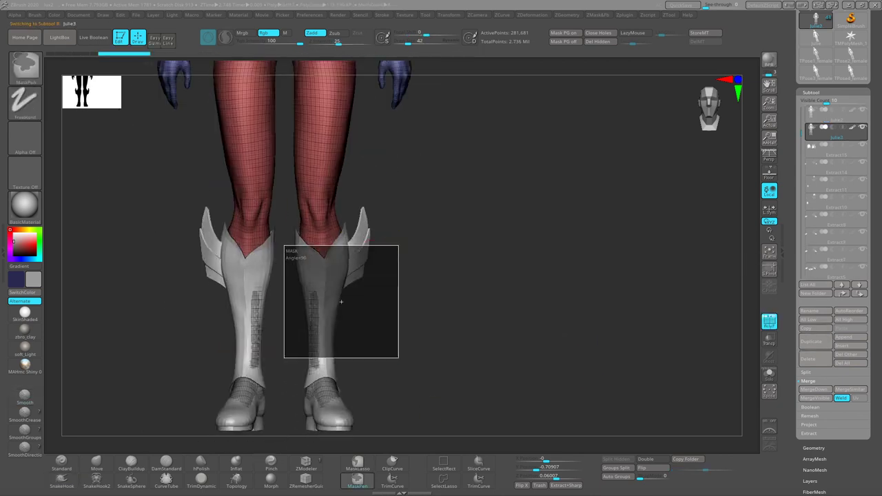
mouse_move(284, 246)
ctrl+mouse_down()
mouse_move(398, 358)
mouse_move(386, 373)
ctrl+mouse_up()
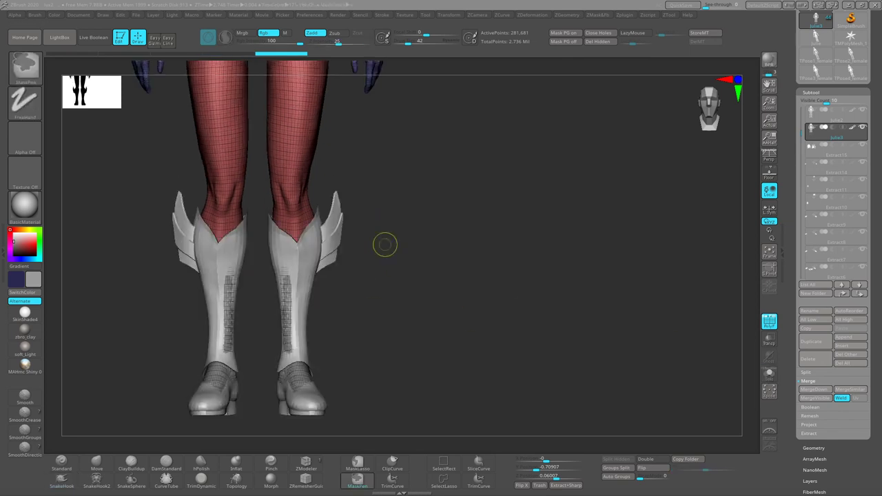
alt+drag(385, 244, 358, 275)
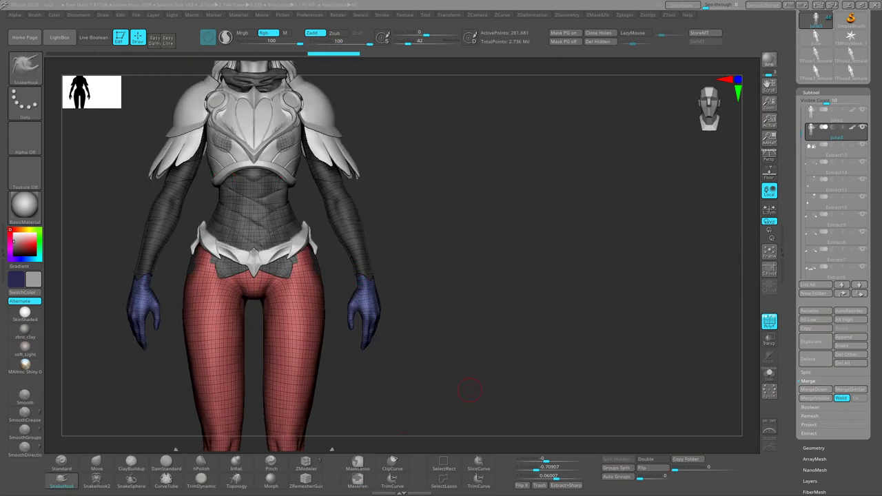
drag(469, 391, 401, 122)
drag(110, 288, 410, 242)
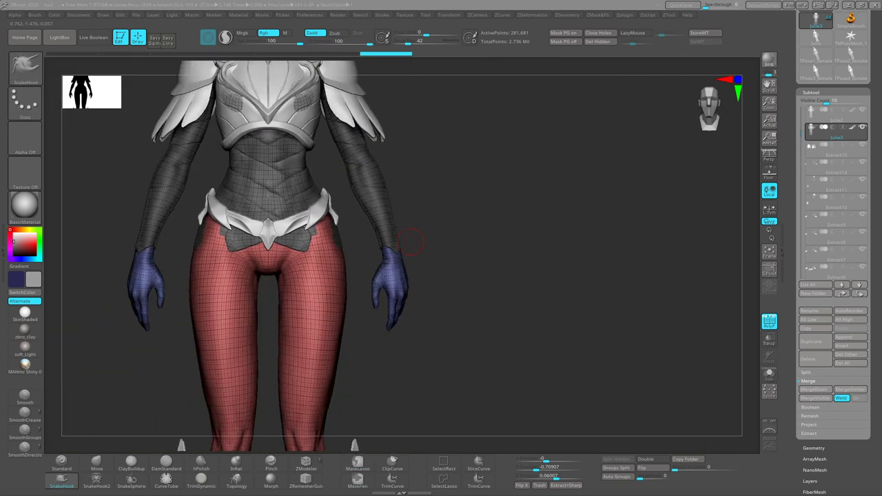
click(770, 373)
mouse_move(482, 275)
shift+mouse_down()
mouse_move(334, 257)
mouse_move(326, 276)
shift+mouse_up()
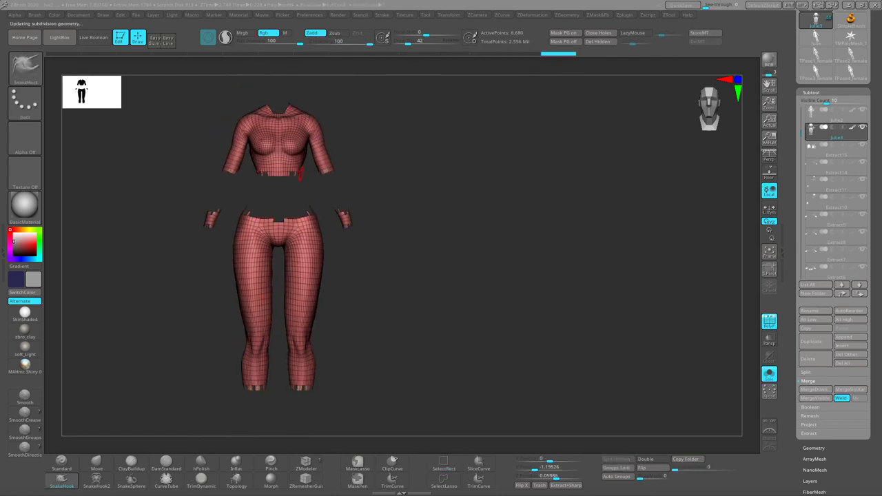
alt+drag(327, 275, 313, 213)
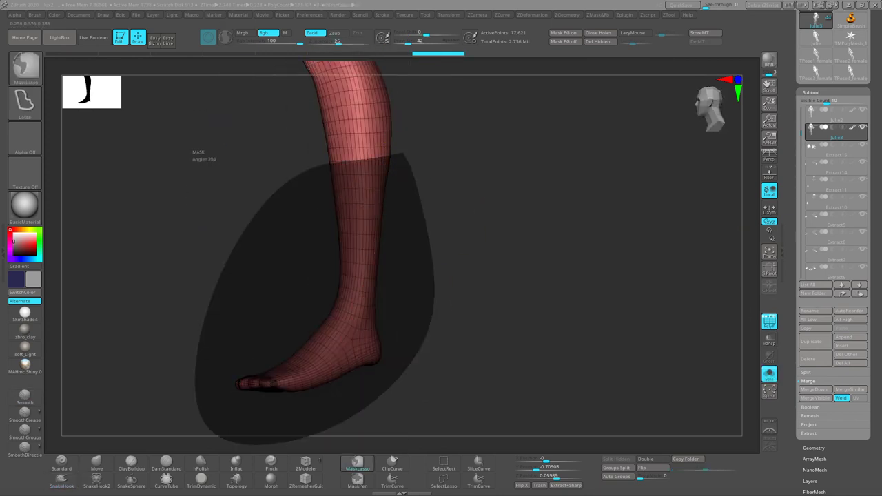
drag(375, 325, 342, 264)
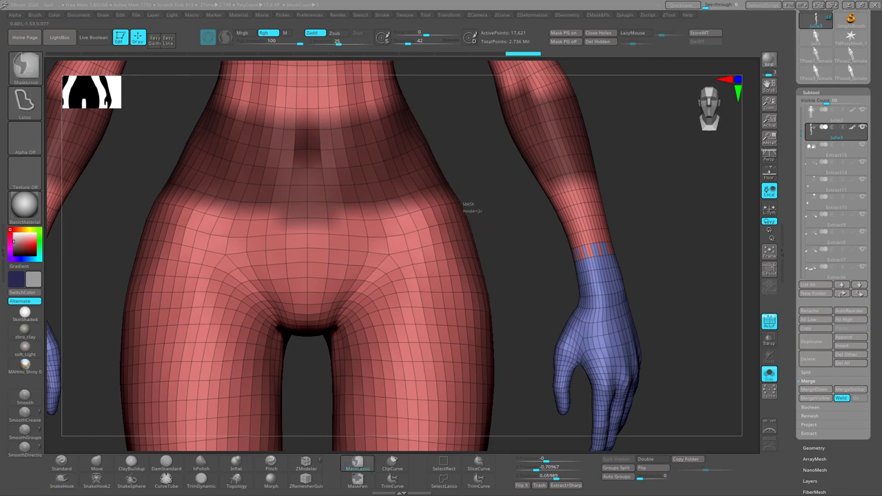
drag(463, 204, 279, 239)
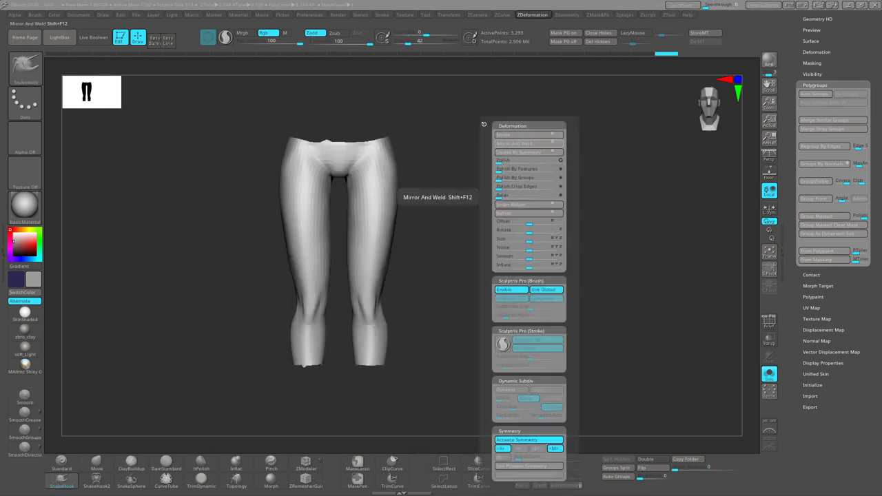
Drop the leggings to their base level and delete the other subdivision levels.
click(524, 143)
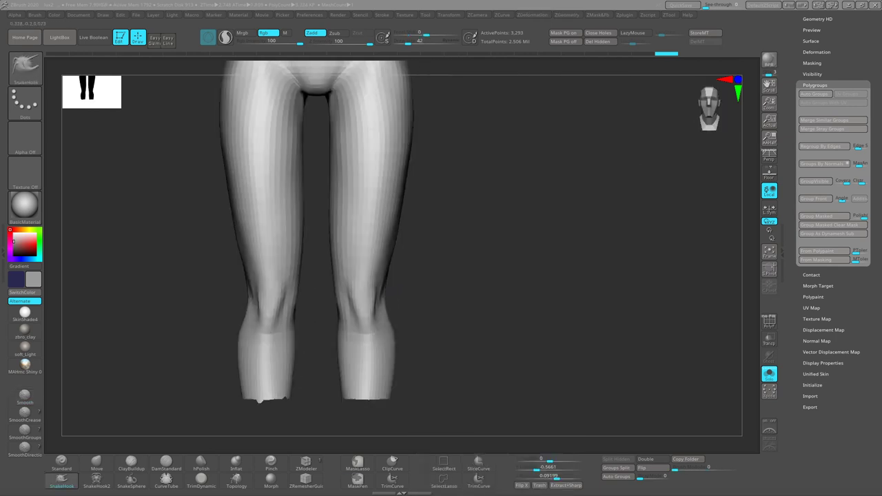
mouse_move(414, 250)
mouse_down()
mouse_move(483, 233)
mouse_move(396, 250)
mouse_up()
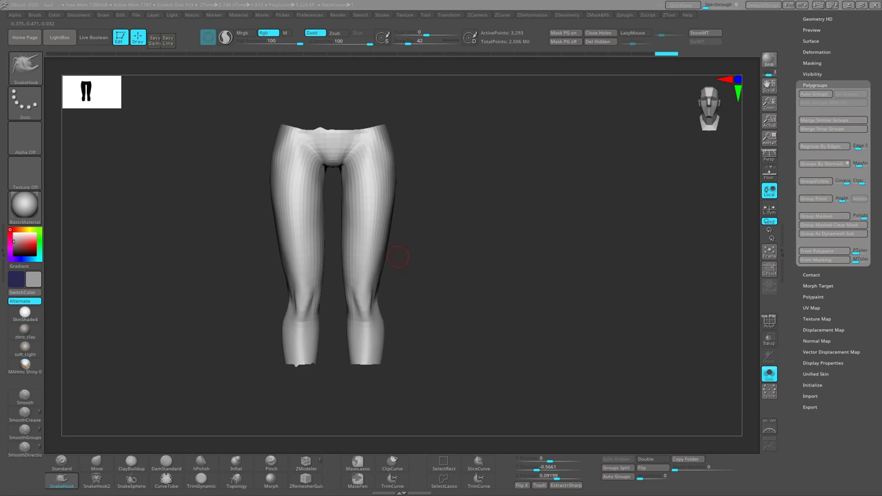
key(d)
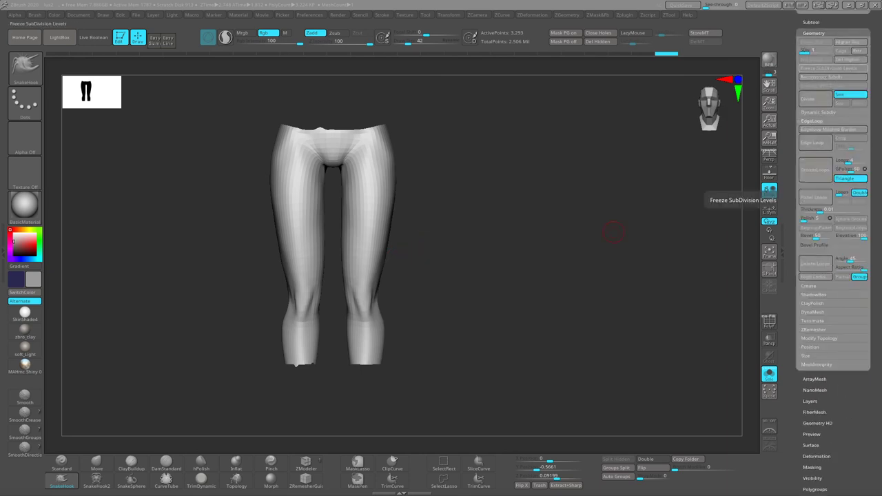
click(449, 14)
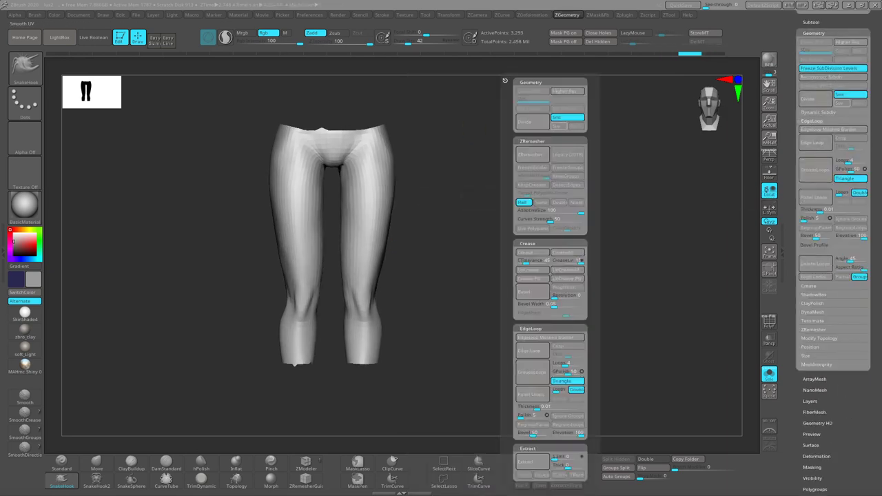
mouse_move(483, 234)
mouse_down()
mouse_move(448, 235)
mouse_move(473, 197)
mouse_move(375, 378)
mouse_move(410, 250)
mouse_up()
key(shift+d)
key(alt+d)
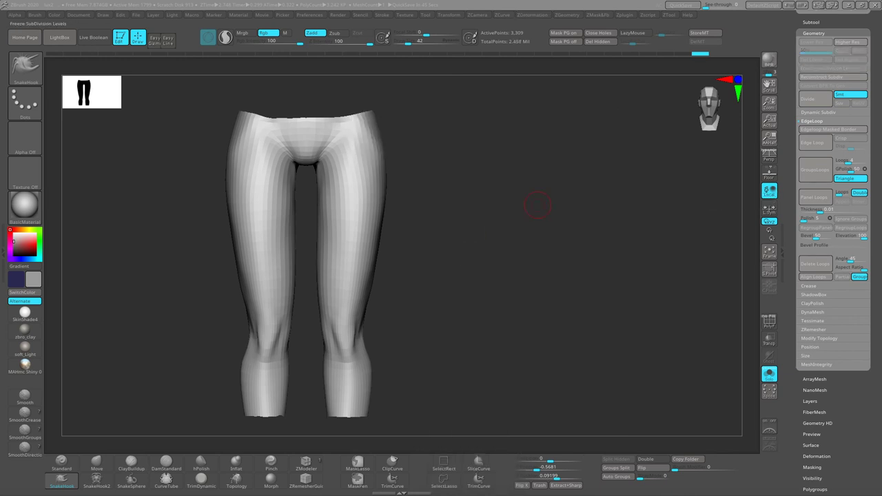
key(alt+d)
Mirror And Weld the leggings and turn Solo off to show the whole character.
drag(441, 142, 483, 286)
key(shift+f)
key(shift+f)
mouse_move(414, 202)
mouse_down()
mouse_move(483, 207)
mouse_move(536, 280)
mouse_up()
click(769, 373)
Frame the character and Solo the leggings, viewing them from the front.
key(f)
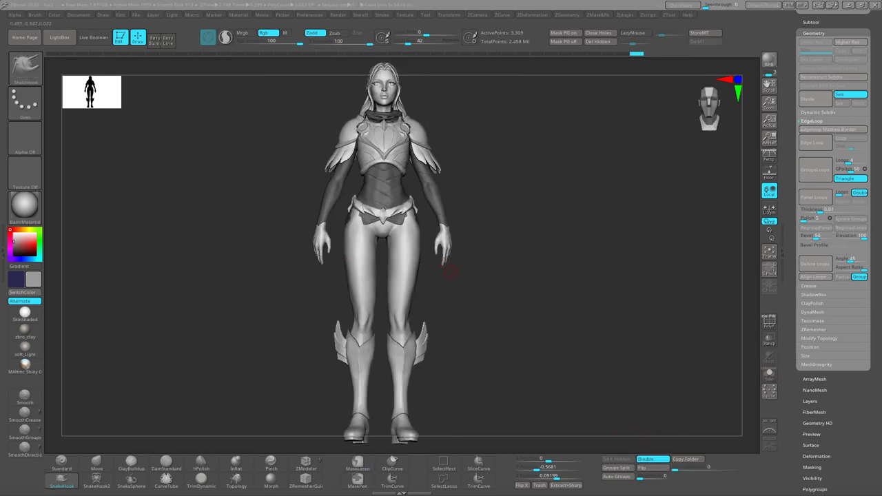
alt+drag(438, 245, 405, 236)
mouse_move(511, 166)
alt+mouse_down()
mouse_move(510, 207)
mouse_move(483, 207)
mouse_move(431, 239)
alt+mouse_up()
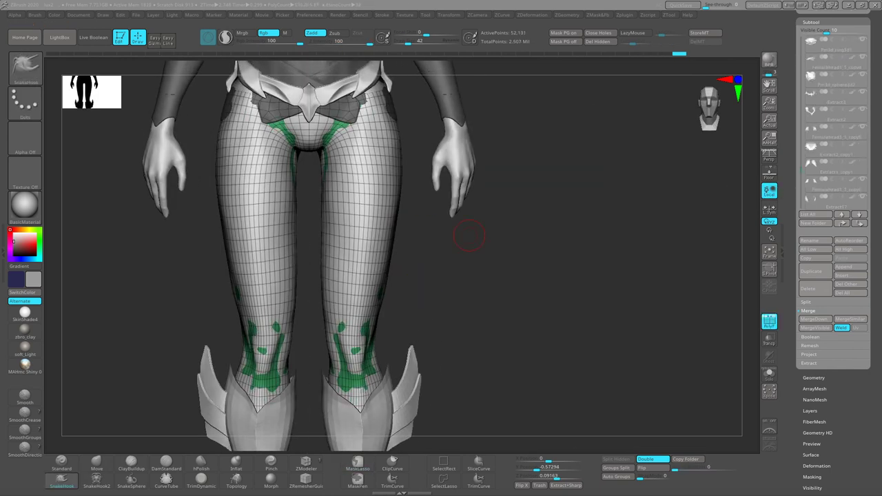
alt+click(433, 285)
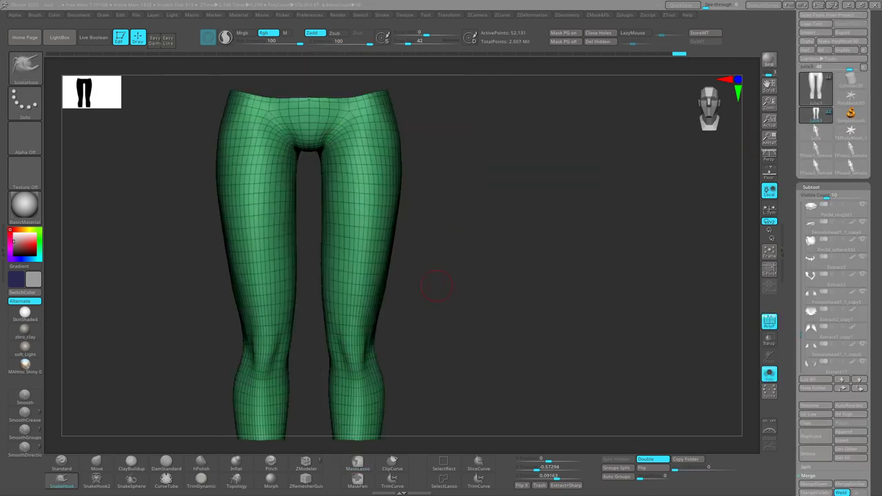
drag(392, 232, 517, 237)
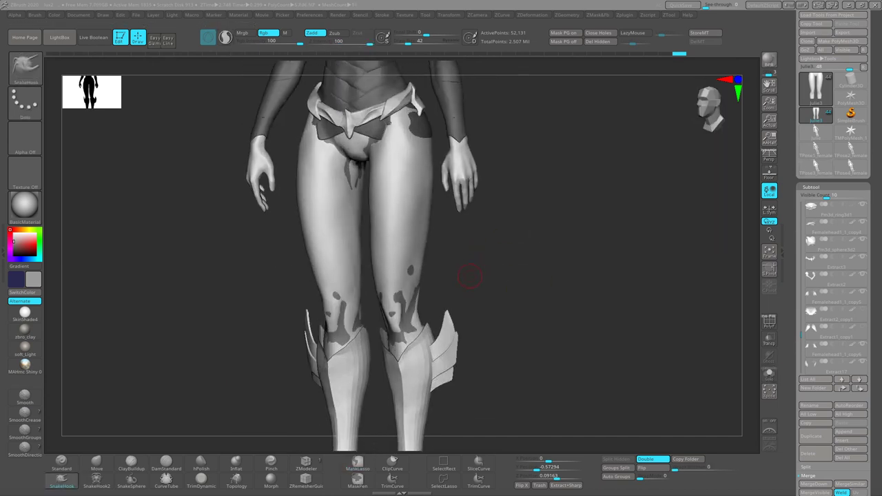
drag(538, 235, 404, 250)
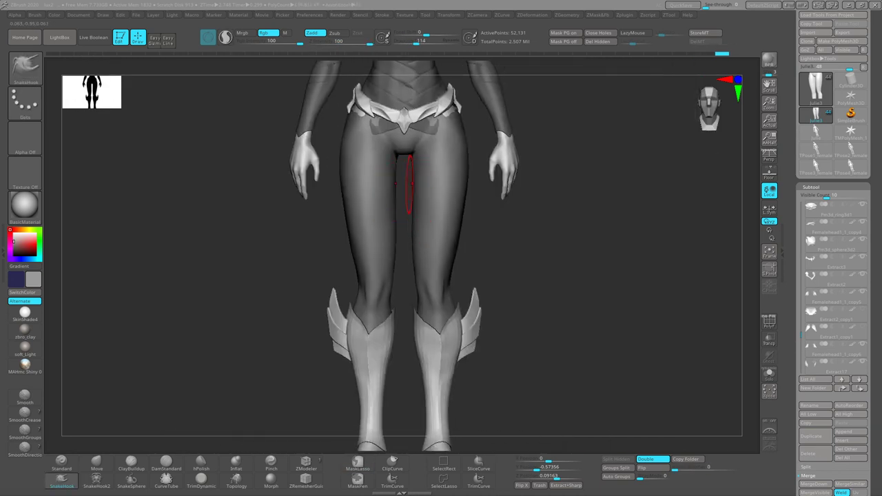
drag(324, 137, 306, 171)
Switch between the Julie2 and Julie3 subtools, then undo back to the whole figure with skirt.
alt+click(483, 135)
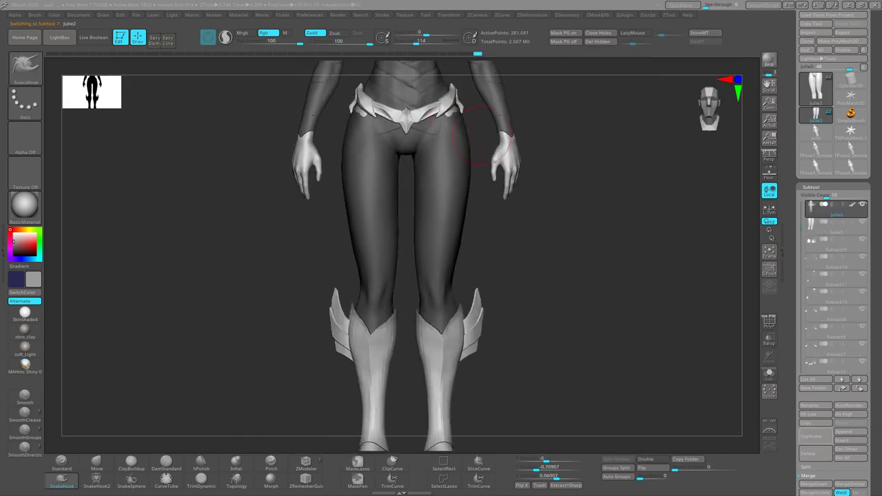
drag(483, 135, 255, 158)
alt+click(242, 153)
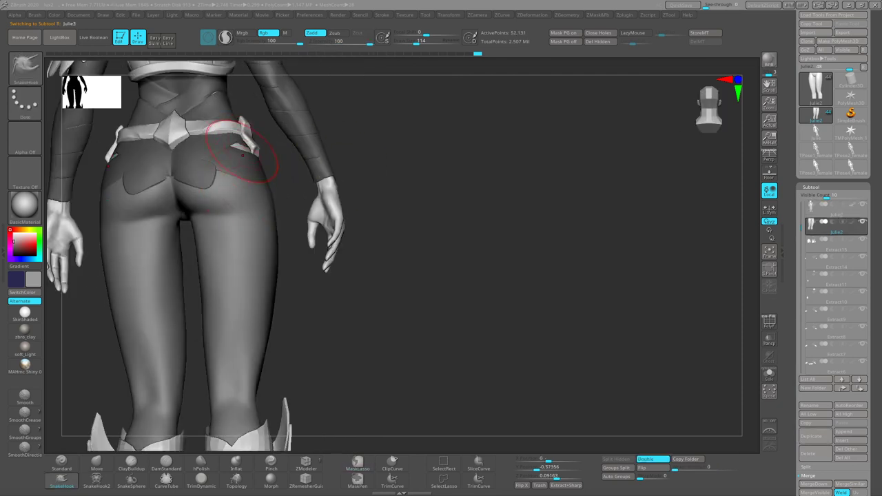
drag(319, 164, 147, 197)
alt+click(220, 267)
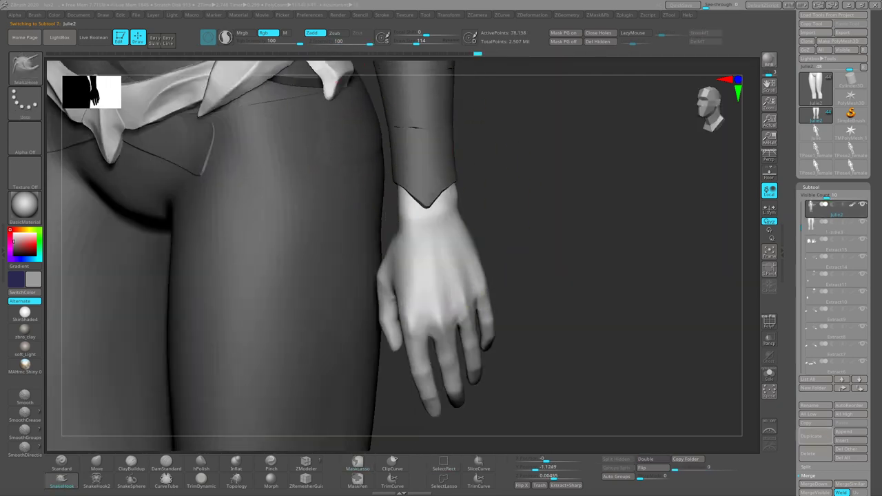
mouse_move(221, 266)
mouse_down()
mouse_move(331, 207)
mouse_move(430, 203)
mouse_move(276, 207)
mouse_move(370, 207)
mouse_up()
key(ctrl+z)
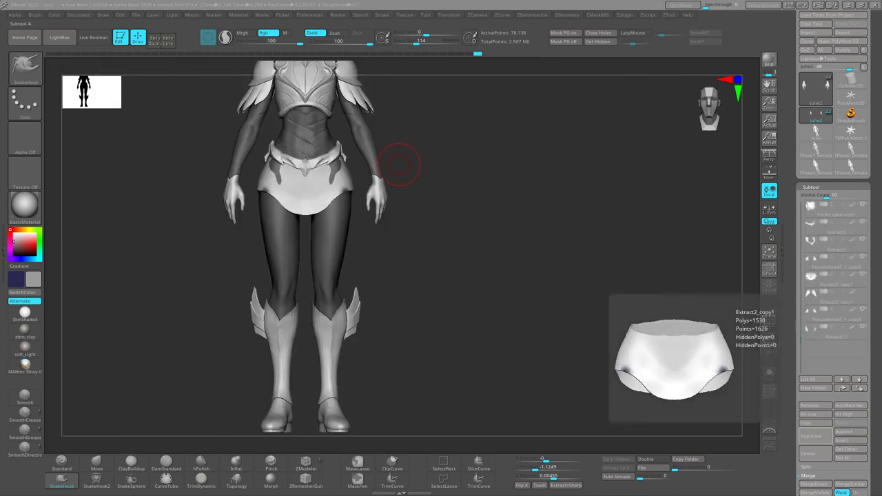
Frame the skirt and outer thighs in a straight front view for panel masking.
mouse_move(387, 242)
alt+mouse_down()
mouse_move(324, 227)
mouse_move(369, 253)
alt+mouse_up()
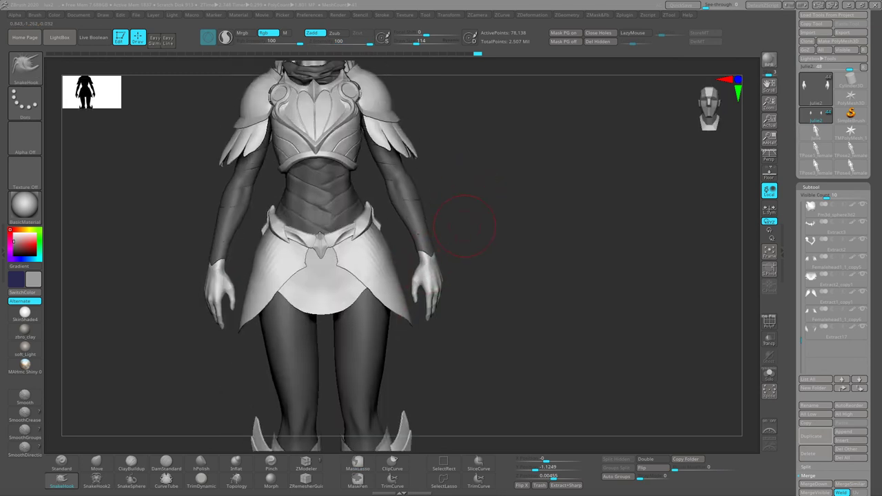
mouse_move(453, 216)
mouse_down()
mouse_move(482, 236)
mouse_move(440, 235)
mouse_up()
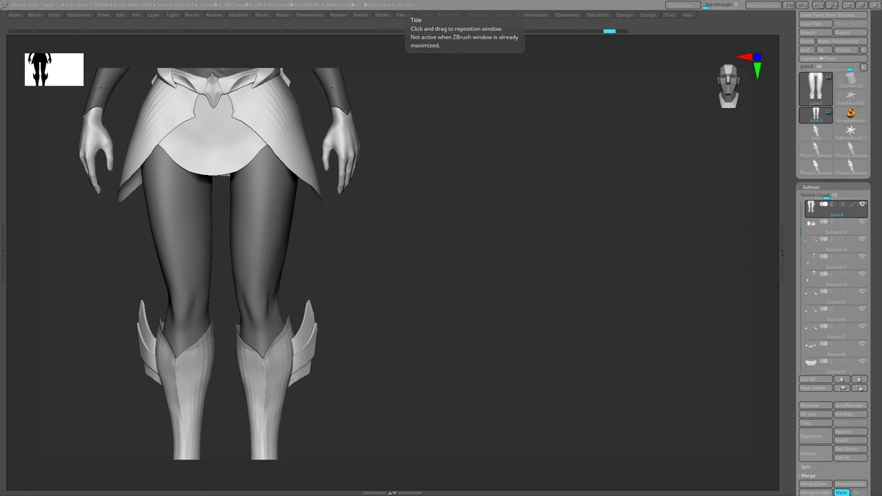
drag(441, 228, 276, 224)
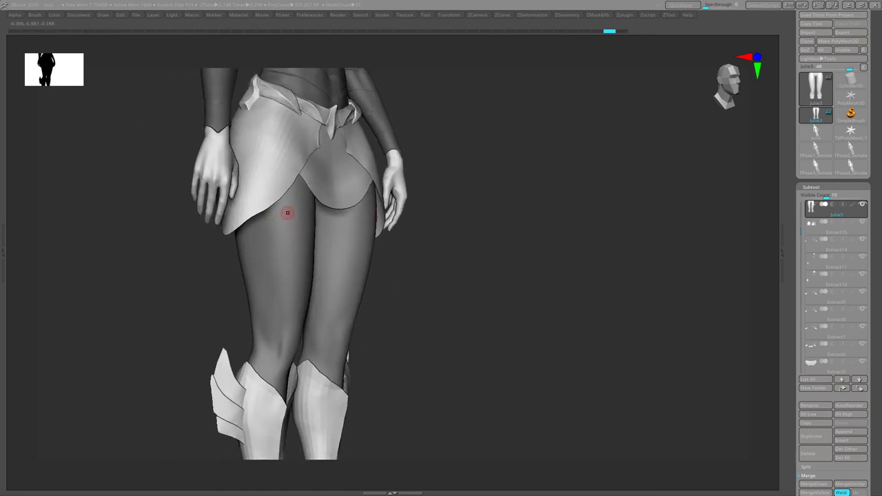
shift+drag(303, 237, 375, 199)
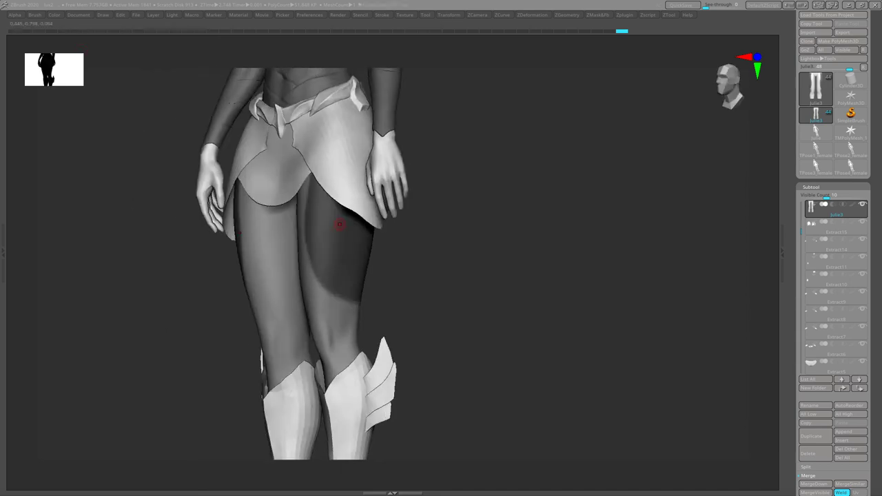
mouse_move(338, 220)
shift+mouse_down()
mouse_move(388, 223)
mouse_move(373, 198)
mouse_move(352, 334)
shift+mouse_up()
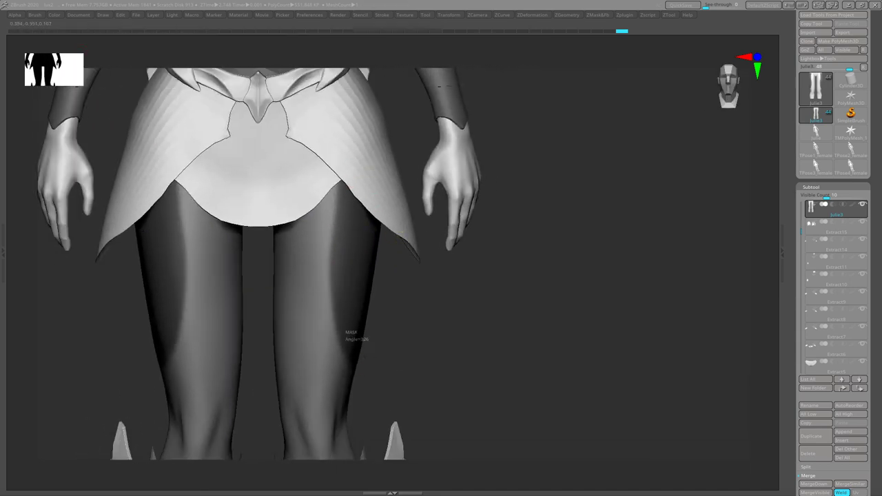
mouse_move(465, 97)
mouse_down()
mouse_move(370, 250)
mouse_move(349, 197)
mouse_move(299, 204)
mouse_move(214, 258)
mouse_move(183, 177)
mouse_move(197, 131)
mouse_up()
Bring the interface panels back and orbit around the legs to inspect them.
mouse_move(214, 247)
mouse_down()
mouse_move(289, 227)
mouse_move(324, 289)
mouse_move(371, 209)
mouse_up()
mouse_move(328, 232)
mouse_down()
mouse_move(375, 266)
mouse_move(414, 255)
mouse_move(384, 259)
mouse_move(310, 227)
mouse_move(241, 151)
mouse_up()
key(Tab)
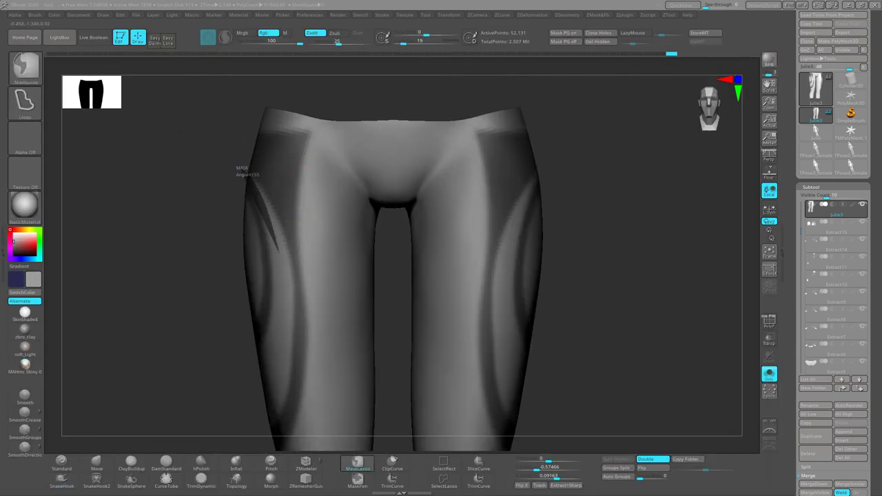
mouse_move(284, 204)
mouse_down()
mouse_move(371, 204)
mouse_move(310, 207)
mouse_up()
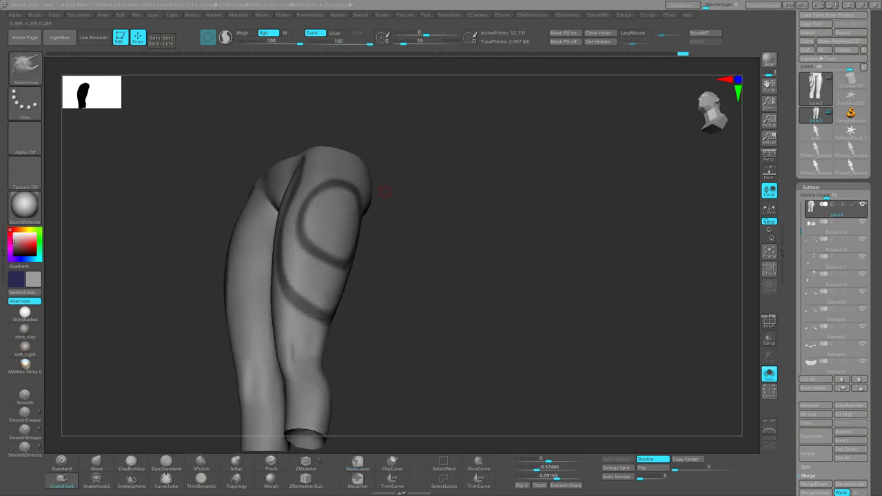
mouse_move(386, 207)
mouse_down()
mouse_move(342, 148)
mouse_move(315, 244)
mouse_move(296, 234)
mouse_up()
mouse_move(321, 181)
mouse_down()
mouse_move(320, 213)
mouse_move(359, 206)
mouse_move(319, 212)
mouse_move(384, 223)
mouse_move(466, 200)
mouse_up()
Expand the Masking options and sharpen the mask lines on the leg.
click(812, 187)
scroll(827, 207, down, 5)
click(812, 80)
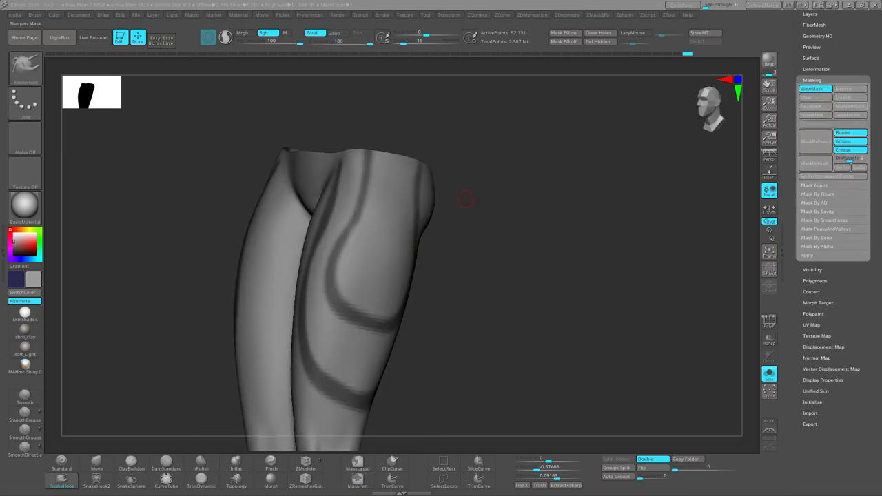
click(850, 106)
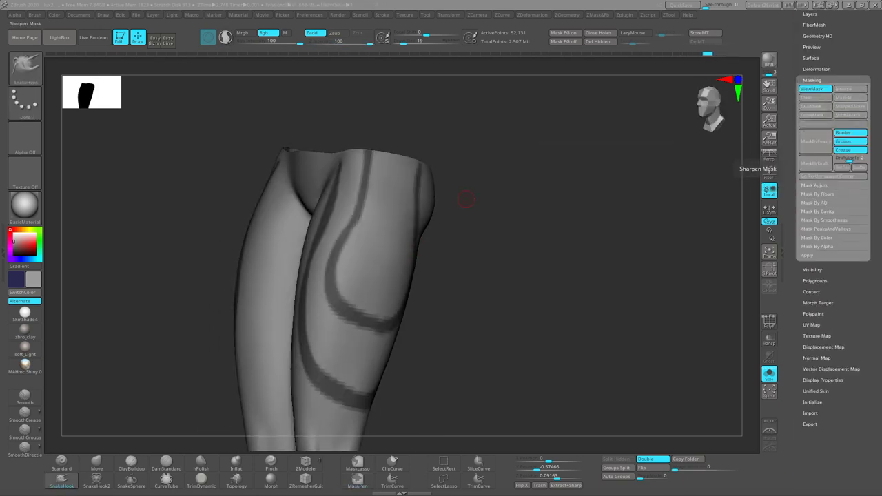
mouse_move(467, 200)
mouse_down()
mouse_move(473, 246)
mouse_move(370, 272)
mouse_move(394, 214)
mouse_move(573, 135)
mouse_move(711, 107)
mouse_move(370, 224)
mouse_up()
mouse_move(364, 265)
mouse_down()
mouse_move(301, 233)
mouse_move(386, 447)
mouse_up()
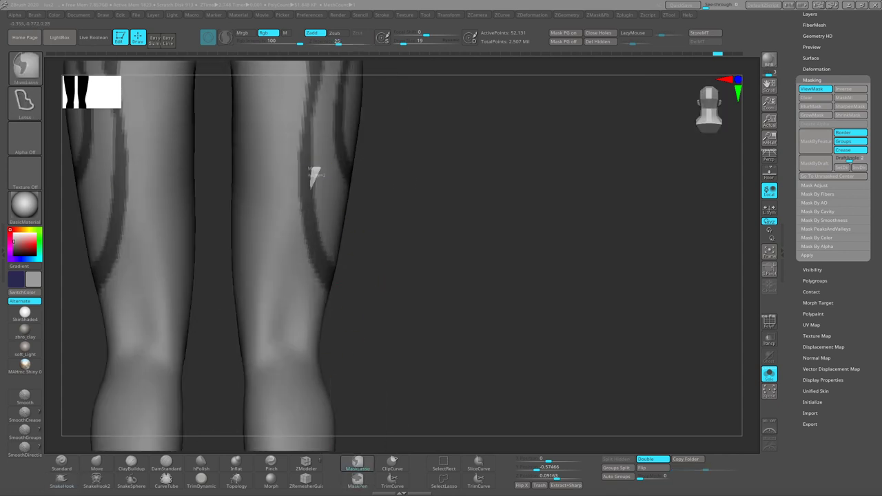
Lasso-mask the panel shape on the hips and zoom out to both legs.
drag(326, 157, 297, 238)
ctrl+drag(103, 129, 283, 128)
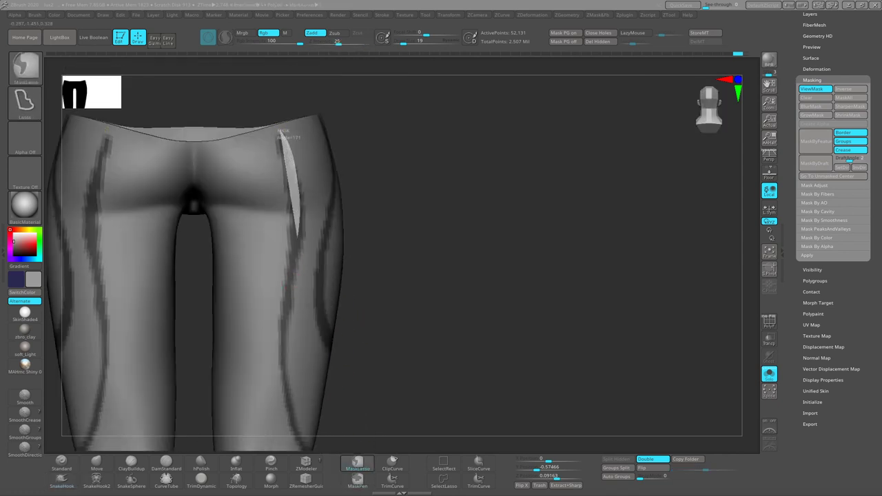
mouse_move(271, 97)
mouse_down()
mouse_move(256, 154)
mouse_move(275, 206)
mouse_move(348, 185)
mouse_move(259, 211)
mouse_move(256, 192)
mouse_up()
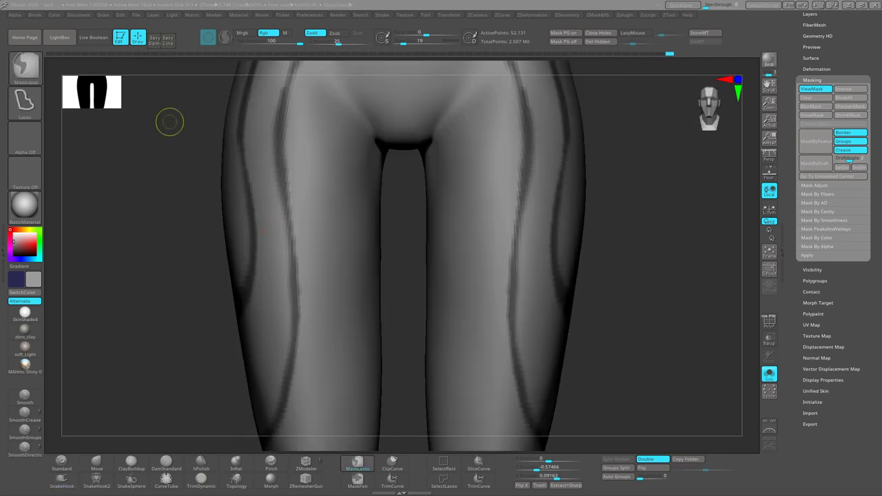
mouse_move(248, 248)
alt+mouse_down()
mouse_move(311, 251)
mouse_move(305, 206)
mouse_move(327, 245)
alt+mouse_up()
alt+drag(401, 231, 374, 229)
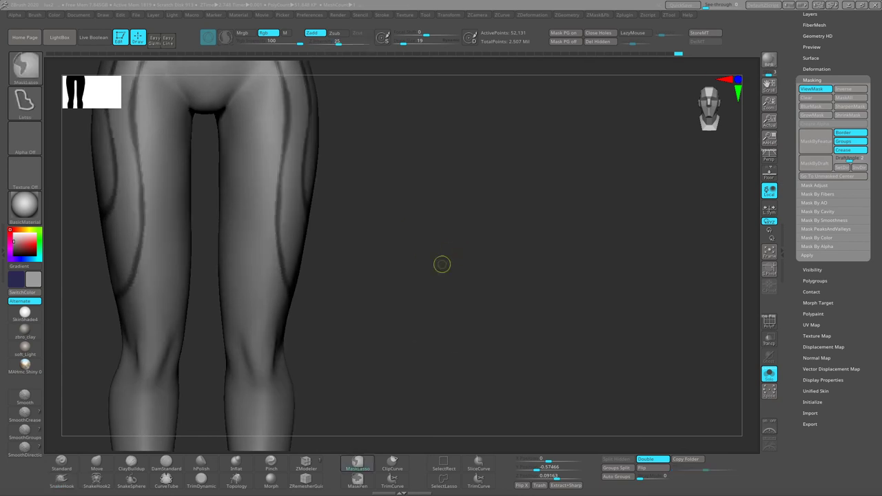
Frame the legs from the front with the new thigh panel shell in view.
key(d)
key(f)
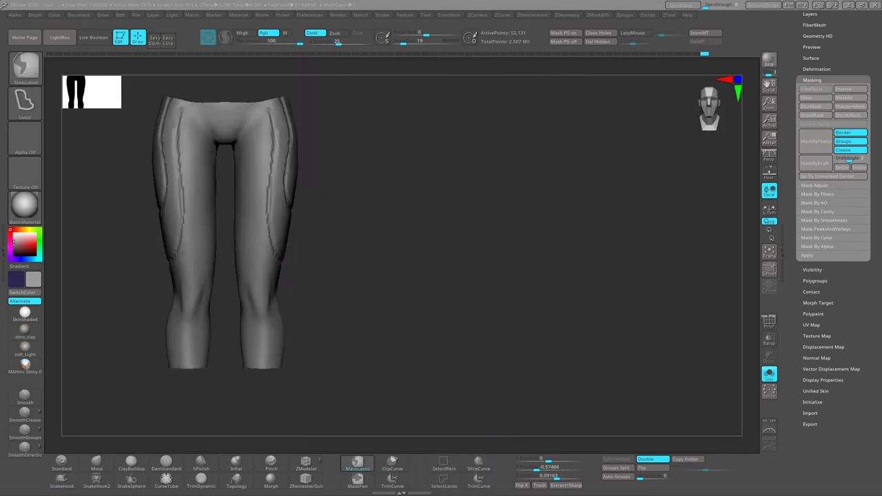
mouse_move(335, 270)
mouse_down()
mouse_move(354, 276)
mouse_move(414, 242)
mouse_move(423, 375)
mouse_move(566, 436)
mouse_move(523, 386)
mouse_move(460, 270)
mouse_up()
key(f)
Snap to a front view of the legs and click through Julie3 and Extract17 toward the front apron.
key(space)
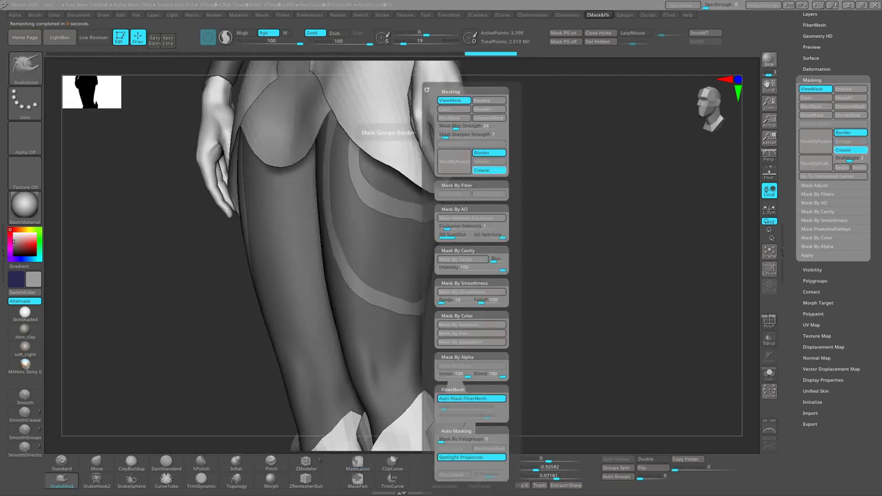
shift+drag(528, 217, 482, 172)
key(space)
shift+drag(481, 124, 517, 239)
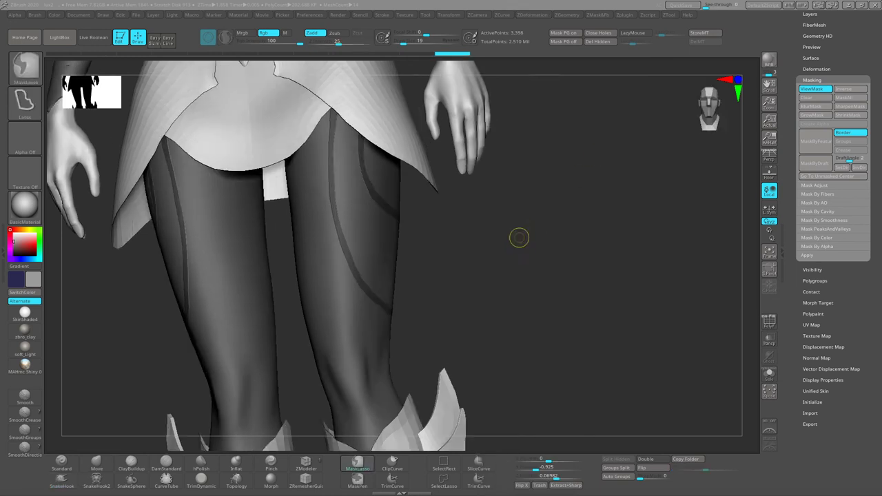
key(space)
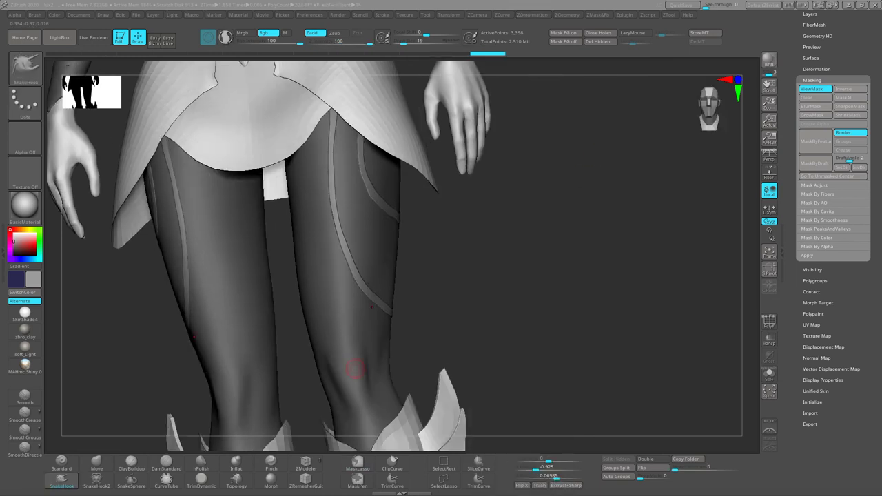
alt+click(345, 371)
mouse_move(386, 310)
alt+mouse_down()
mouse_move(433, 239)
mouse_move(464, 241)
mouse_move(441, 207)
mouse_move(442, 310)
alt+mouse_up()
alt+click(352, 352)
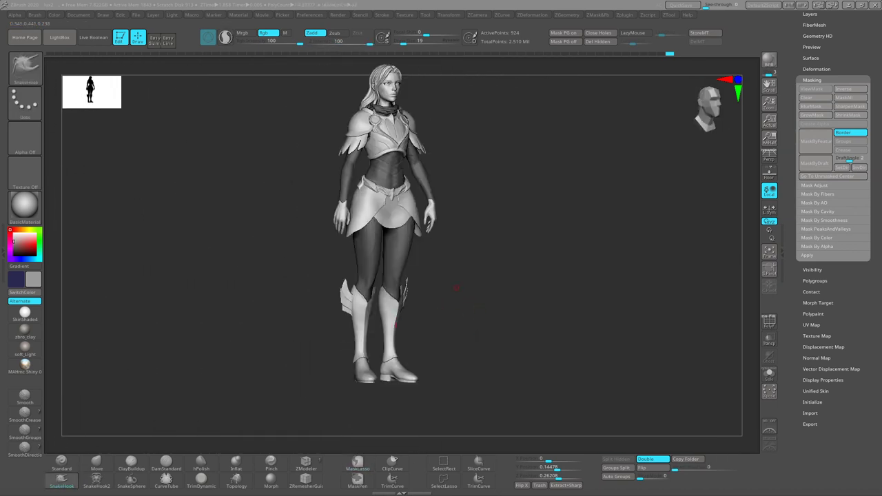
mouse_move(451, 258)
alt+mouse_down()
mouse_move(441, 276)
mouse_move(490, 218)
alt+mouse_up()
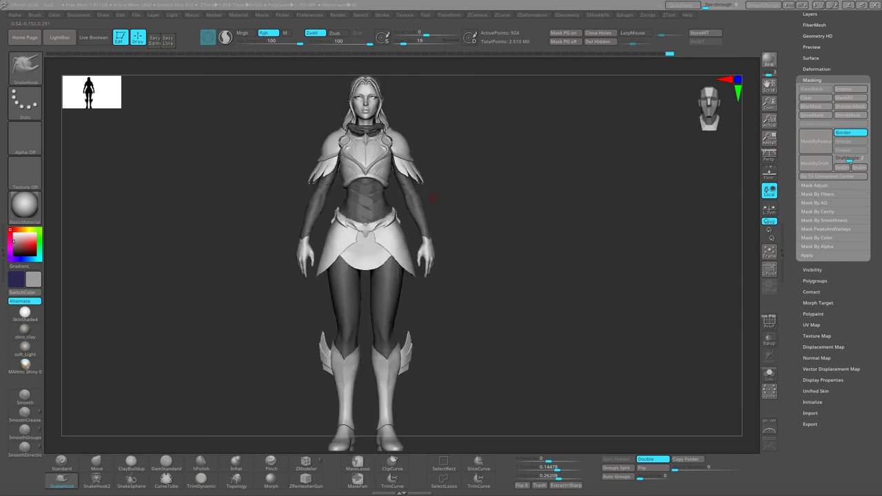
mouse_move(432, 198)
alt+mouse_down()
mouse_move(457, 270)
mouse_move(468, 245)
mouse_move(469, 262)
mouse_move(266, 147)
mouse_move(321, 232)
alt+mouse_up()
Select the front skirt apron and Solo it.
alt+click(342, 168)
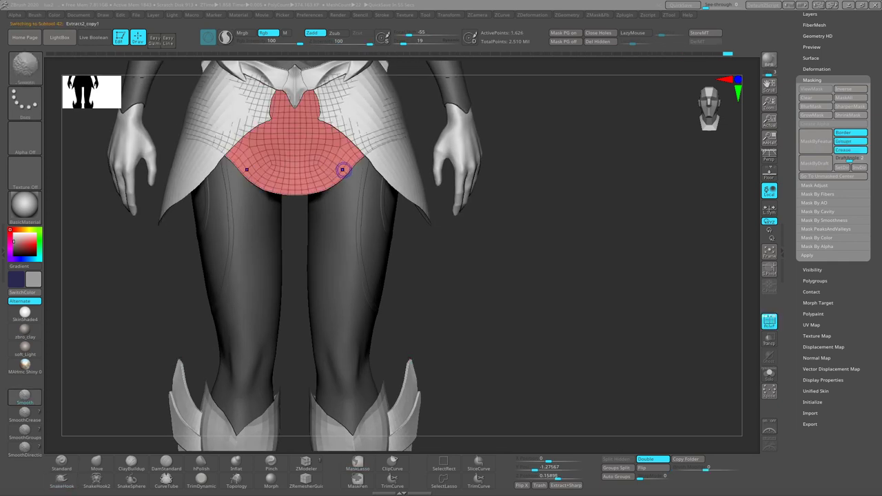
mouse_move(352, 188)
alt+mouse_down()
mouse_move(335, 208)
mouse_move(389, 300)
mouse_move(338, 227)
mouse_move(324, 238)
mouse_move(331, 290)
mouse_move(340, 253)
mouse_move(398, 258)
alt+mouse_up()
click(769, 374)
mouse_move(620, 310)
mouse_down()
mouse_move(418, 233)
mouse_move(427, 207)
mouse_move(420, 184)
mouse_move(408, 253)
mouse_up()
With ZModeler's PolyGroup polygon action, give the apron's hem loop its own polygroup.
key(b)
key(z)
key(m)
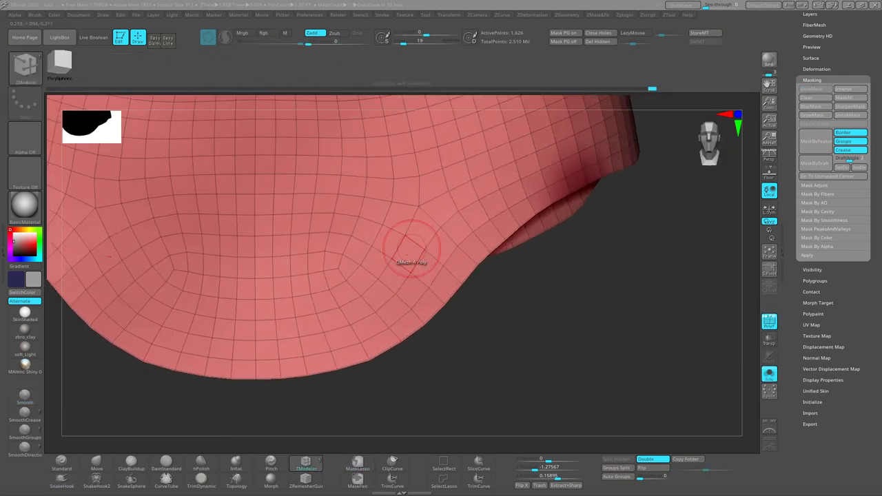
key(space)
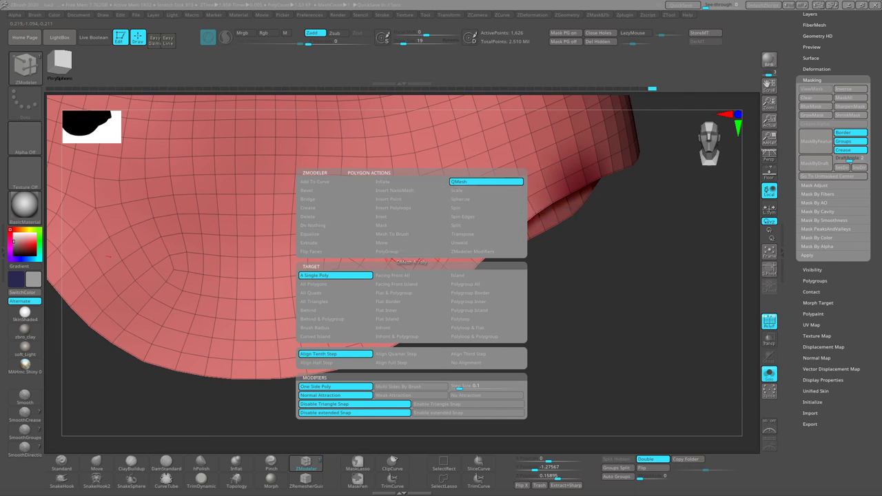
click(407, 252)
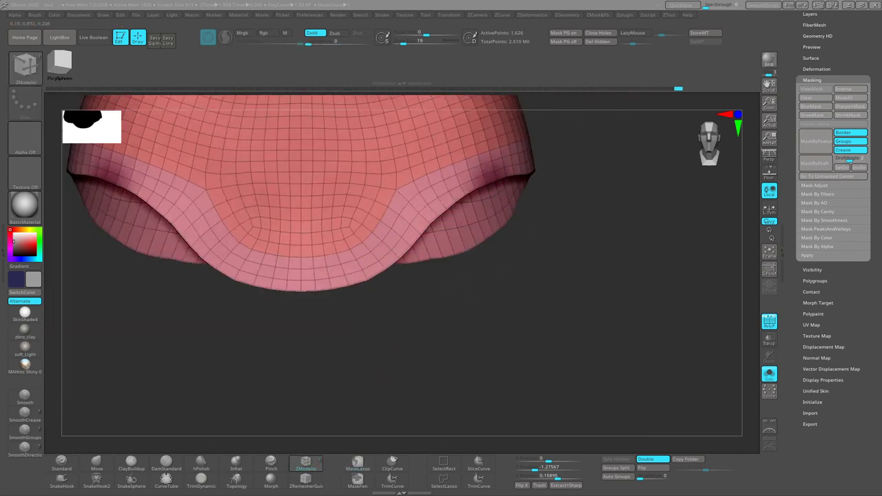
mouse_move(412, 314)
right_down()
mouse_move(409, 245)
mouse_move(372, 218)
mouse_move(394, 284)
mouse_move(386, 207)
right_up()
key(ctrl)
Select the side skirt panels piece, turn to a front view, and reduce Draw Size.
alt+click(414, 240)
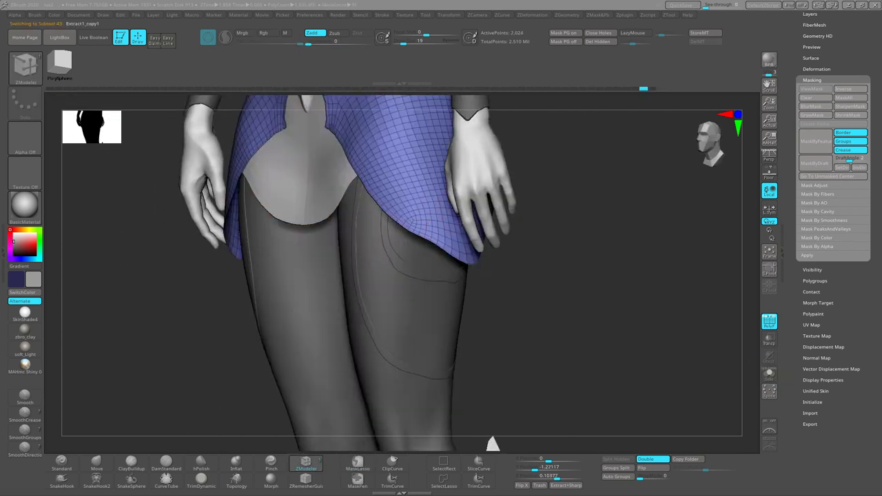
mouse_move(414, 241)
alt+right_down()
mouse_move(476, 283)
mouse_move(509, 217)
mouse_move(325, 238)
mouse_move(324, 228)
alt+right_up()
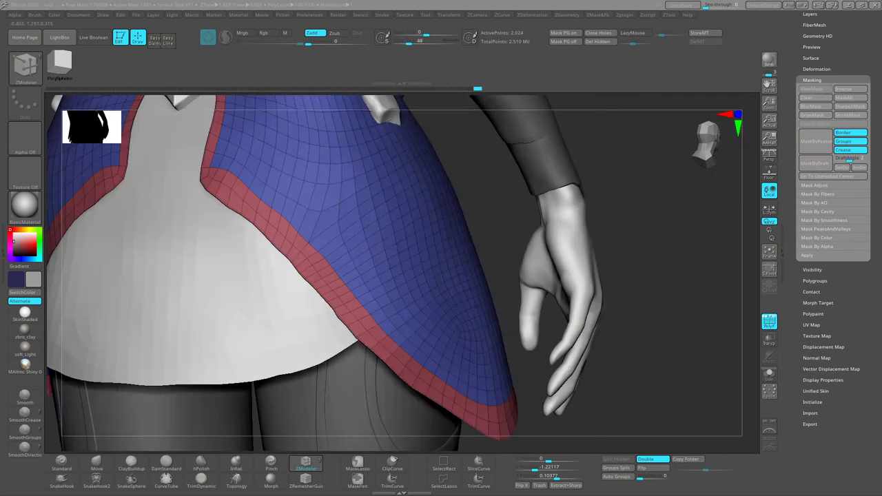
mouse_move(297, 276)
right_down()
mouse_move(296, 248)
mouse_move(341, 314)
mouse_move(282, 235)
mouse_move(290, 238)
right_up()
key(s)
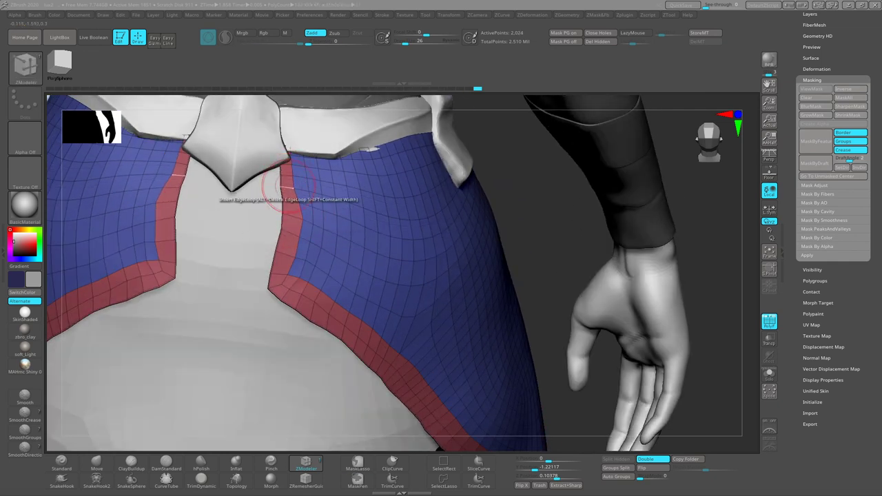
mouse_move(288, 187)
right_down()
mouse_move(306, 219)
mouse_move(369, 245)
mouse_move(344, 227)
mouse_move(358, 217)
mouse_move(372, 231)
mouse_move(365, 232)
mouse_move(414, 262)
right_up()
Apply a Polygroup Polyloop border group along the left panel's red edge loop.
mouse_move(332, 245)
right_down()
mouse_move(400, 241)
mouse_move(393, 206)
mouse_move(384, 258)
mouse_move(352, 263)
right_up()
right_drag(358, 330, 349, 238)
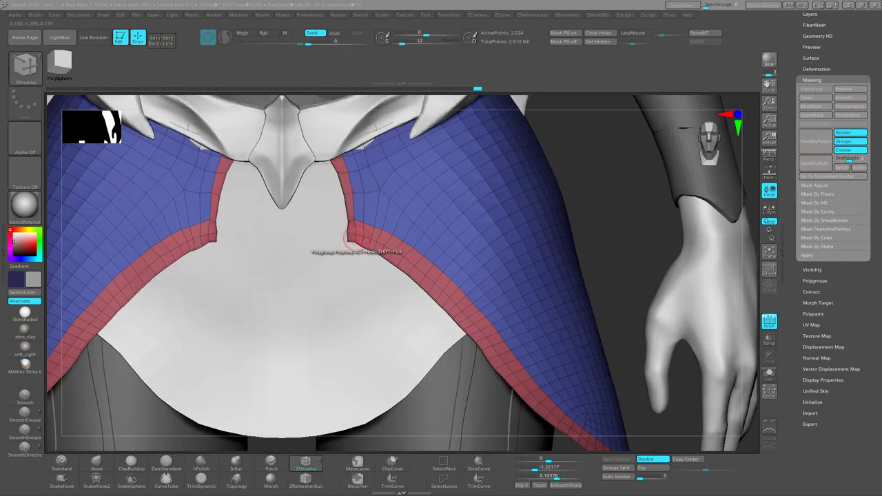
mouse_move(263, 270)
right_down()
mouse_move(359, 207)
mouse_move(404, 232)
mouse_move(376, 196)
mouse_move(388, 217)
right_up()
key(s)
mouse_move(400, 272)
right_down()
mouse_move(365, 197)
mouse_move(324, 188)
right_up()
Move the hem points with ZModeler so they sit closer over the hip.
key(b)
key(z)
key(m)
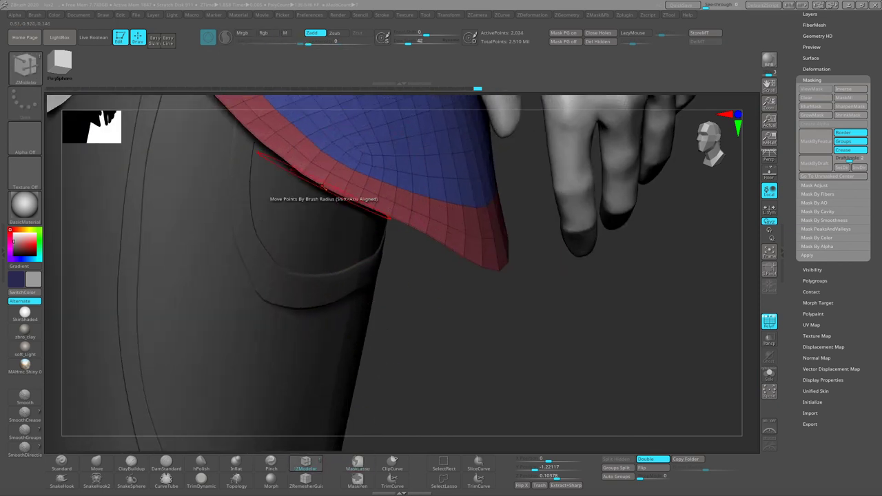
mouse_move(321, 149)
right_down()
mouse_move(358, 207)
mouse_move(387, 292)
mouse_move(360, 255)
right_up()
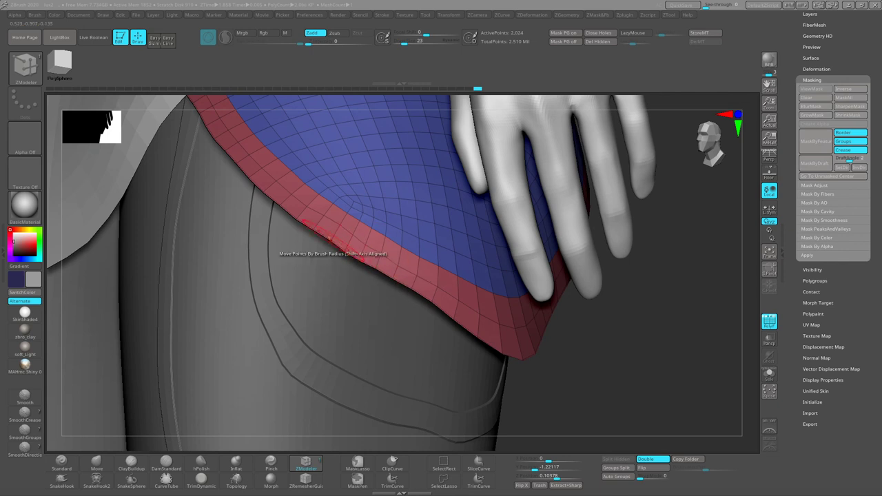
key(f)
mouse_move(376, 267)
right_down()
mouse_move(331, 255)
mouse_move(414, 262)
mouse_move(310, 262)
mouse_move(358, 262)
right_up()
Select the front skirt apron in ZModeler and work its hem points from several angles.
alt+click(317, 193)
key(b)
key(z)
key(m)
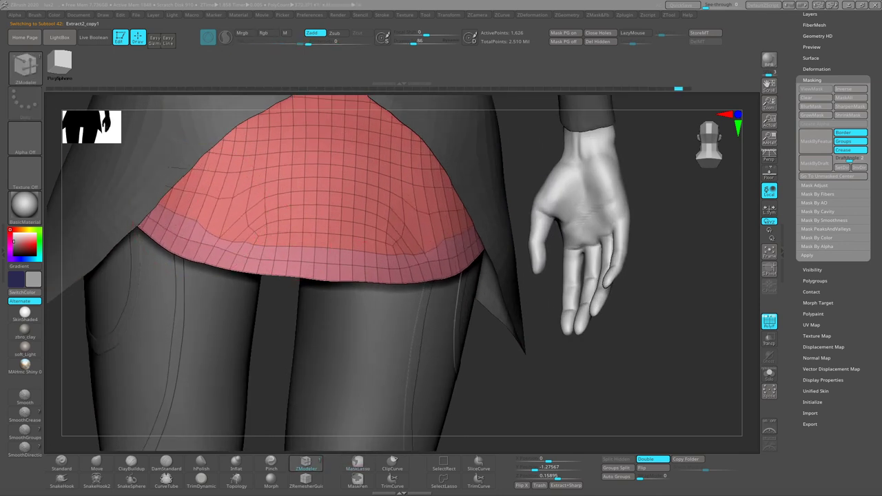
right_drag(191, 201, 372, 224)
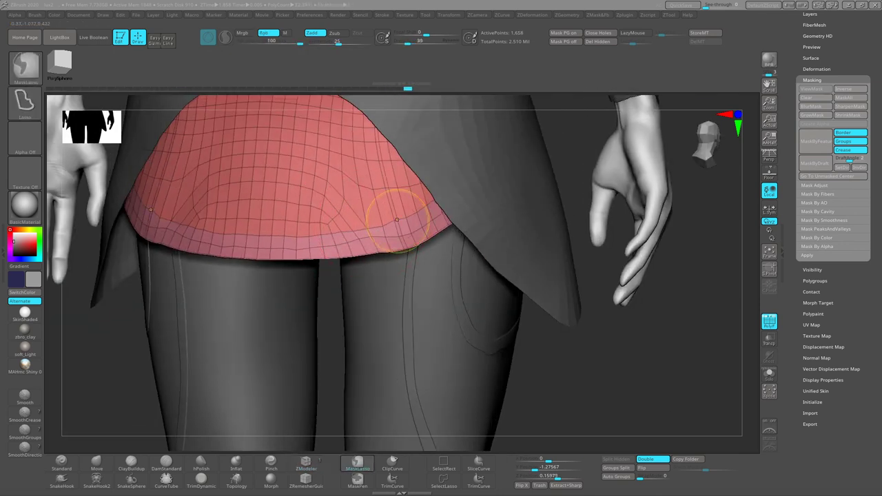
key(space)
key(space)
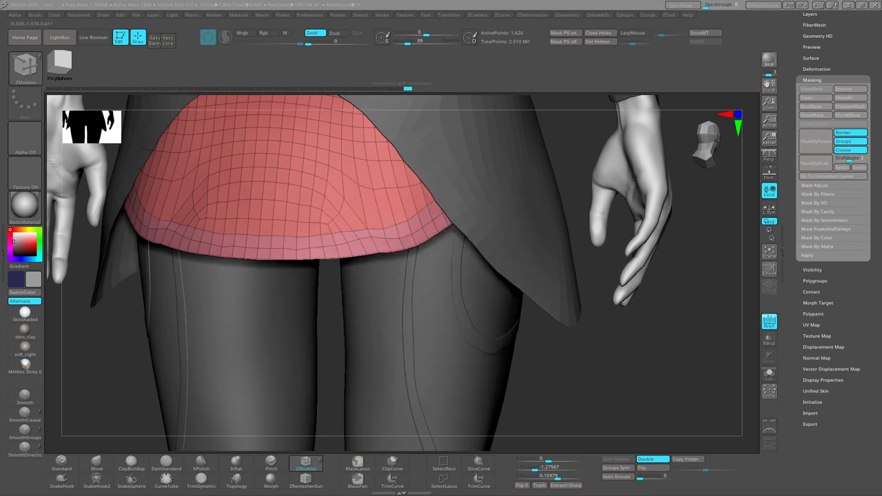
right_drag(138, 198, 117, 200)
mouse_move(366, 231)
right_down()
mouse_move(324, 230)
mouse_move(462, 222)
mouse_move(441, 227)
right_up()
Isolate the apron with Solo to inspect its underside, then restore the full character.
key(ctrl)
ctrl+shift+click(414, 207)
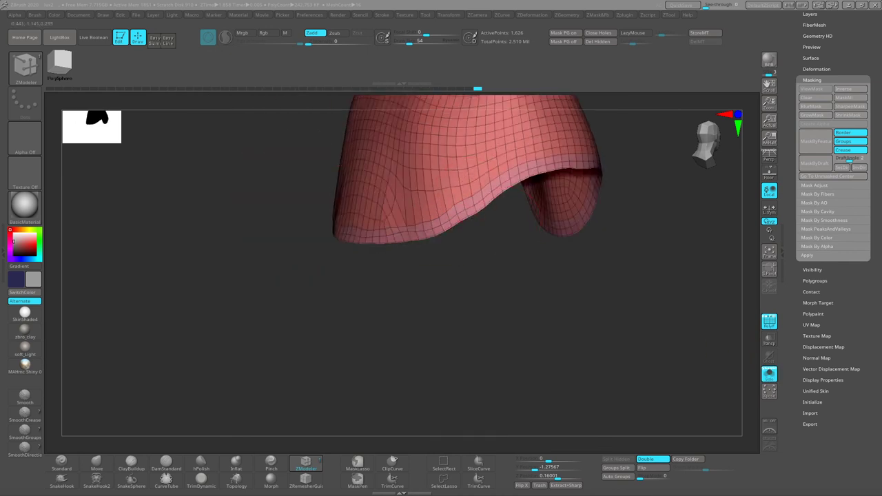
mouse_move(482, 275)
right_down()
mouse_move(400, 304)
mouse_move(286, 260)
right_up()
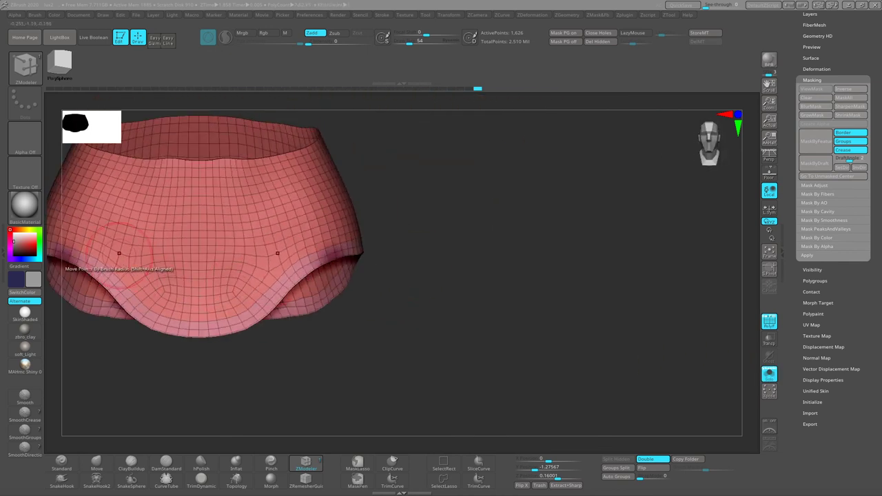
mouse_move(187, 293)
right_down()
mouse_move(246, 345)
mouse_move(296, 262)
mouse_move(296, 221)
mouse_move(304, 262)
mouse_move(365, 241)
mouse_move(256, 315)
mouse_move(366, 227)
mouse_move(427, 220)
mouse_move(483, 245)
right_up()
ctrl+shift+click(448, 234)
click(769, 373)
click(769, 373)
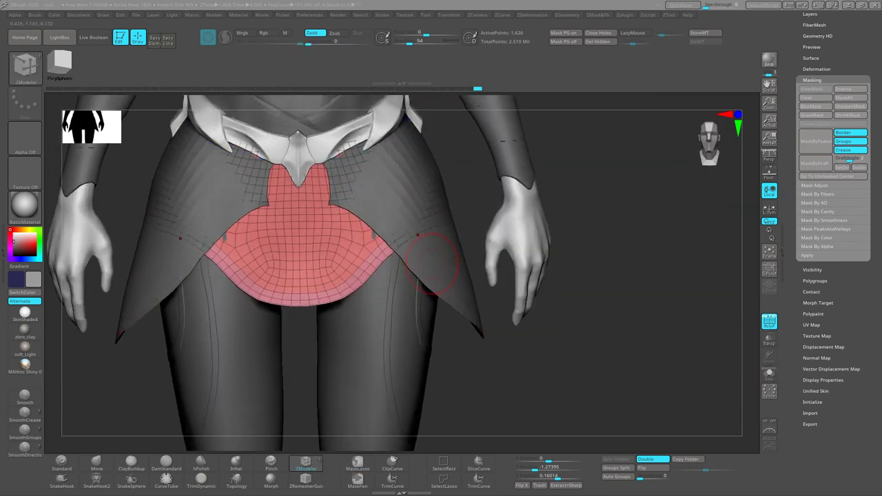
Select the Extract6_copy1 piece from a front view of the hips and adjust Draw Size.
mouse_move(310, 228)
right_down()
mouse_move(315, 221)
mouse_move(374, 235)
mouse_move(386, 289)
mouse_move(414, 289)
mouse_move(393, 231)
mouse_move(384, 247)
mouse_move(428, 276)
mouse_move(434, 215)
mouse_move(355, 199)
mouse_move(414, 207)
mouse_move(404, 226)
mouse_move(424, 236)
right_up()
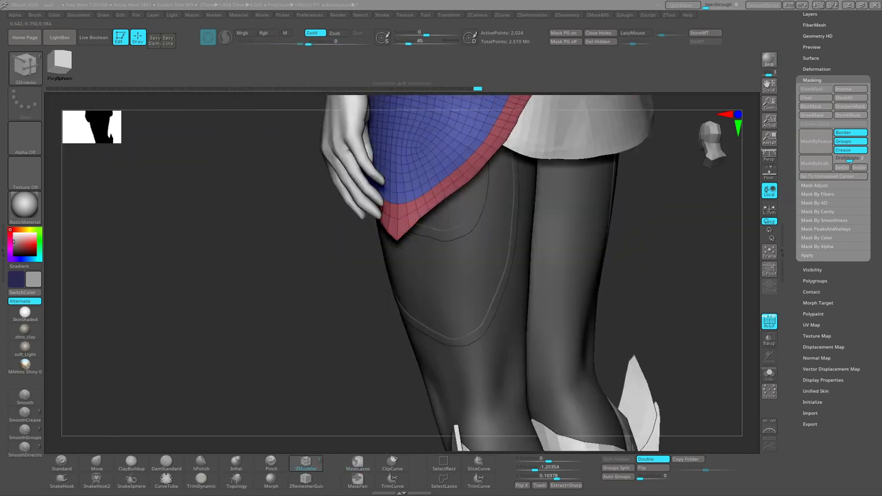
mouse_move(417, 186)
right_down()
mouse_move(386, 193)
mouse_move(364, 177)
mouse_move(469, 202)
mouse_move(419, 305)
mouse_move(350, 233)
mouse_move(324, 138)
mouse_move(358, 159)
right_up()
alt+click(413, 178)
alt+click(349, 233)
key(s)
mouse_move(380, 238)
ctrl+right_down()
mouse_move(360, 311)
mouse_move(364, 374)
ctrl+right_up()
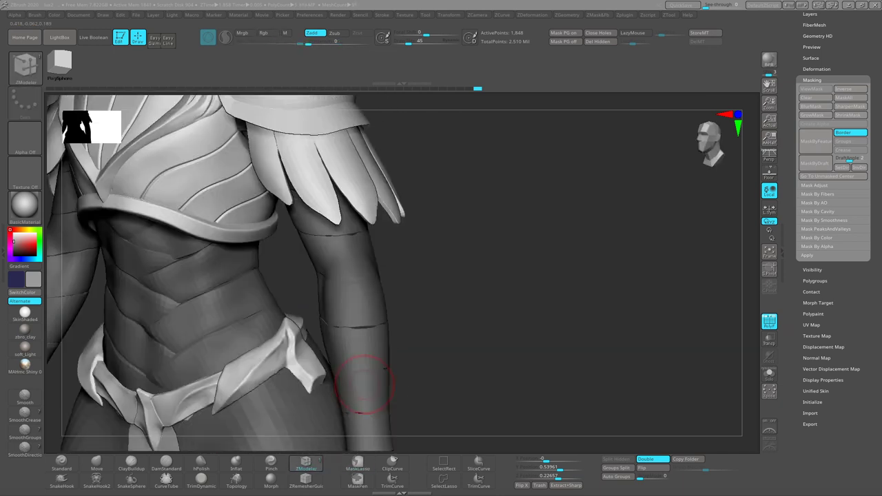
Inspect the shoulder armour up close, then reselect the front apron and save the project.
alt+click(324, 158)
ctrl+right_drag(324, 158, 267, 314)
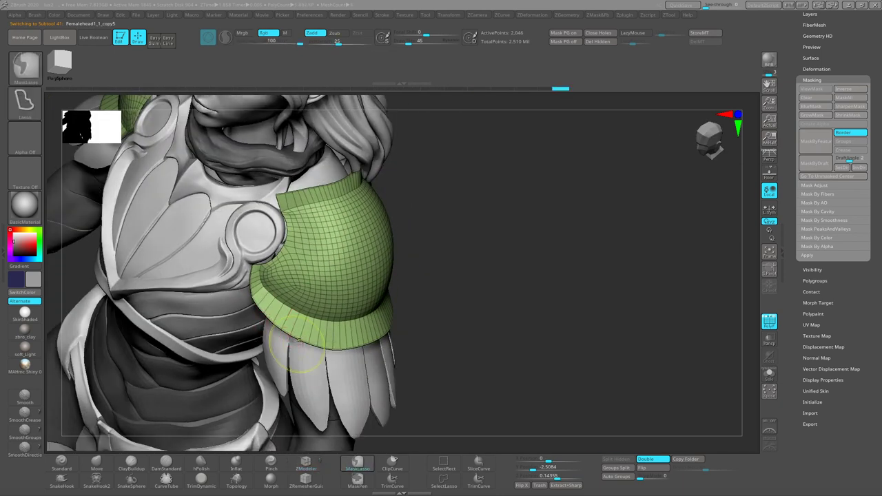
mouse_move(298, 341)
right_down()
mouse_move(358, 310)
mouse_move(297, 282)
right_up()
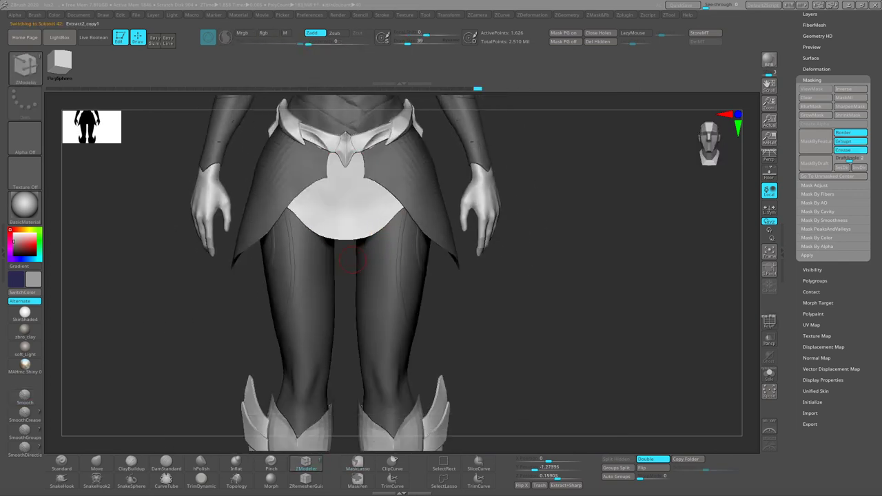
alt+click(374, 278)
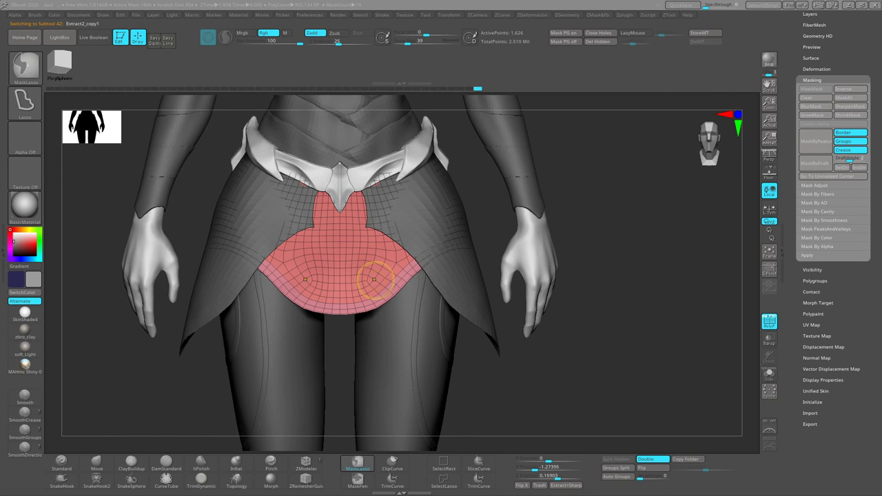
key(ctrl+s)
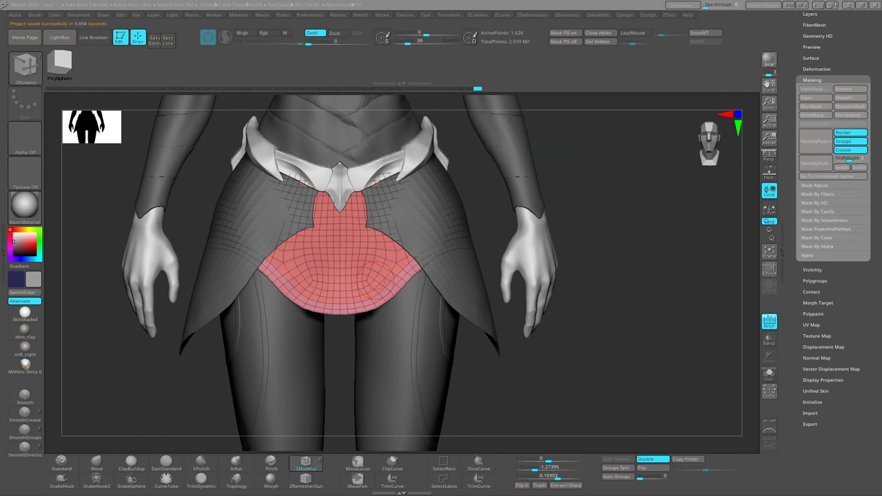